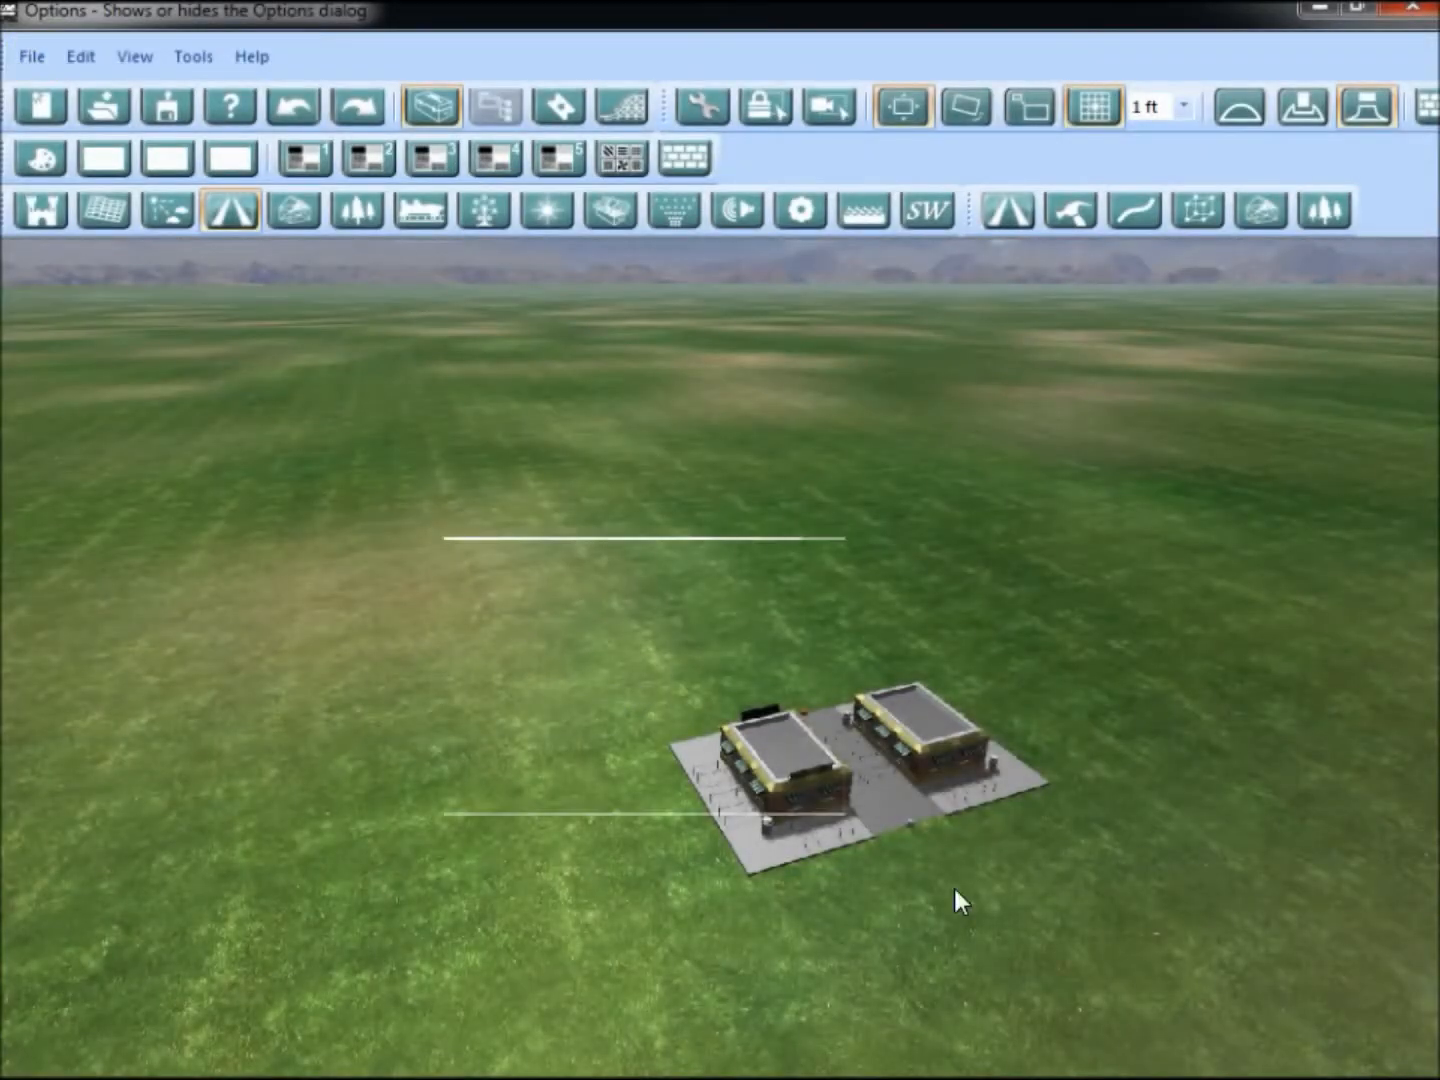
Delete the existing path with the two buildings from the terrain and confirm the deletion.
left_click_drag(1076, 960, 1077, 957)
key("Delete")
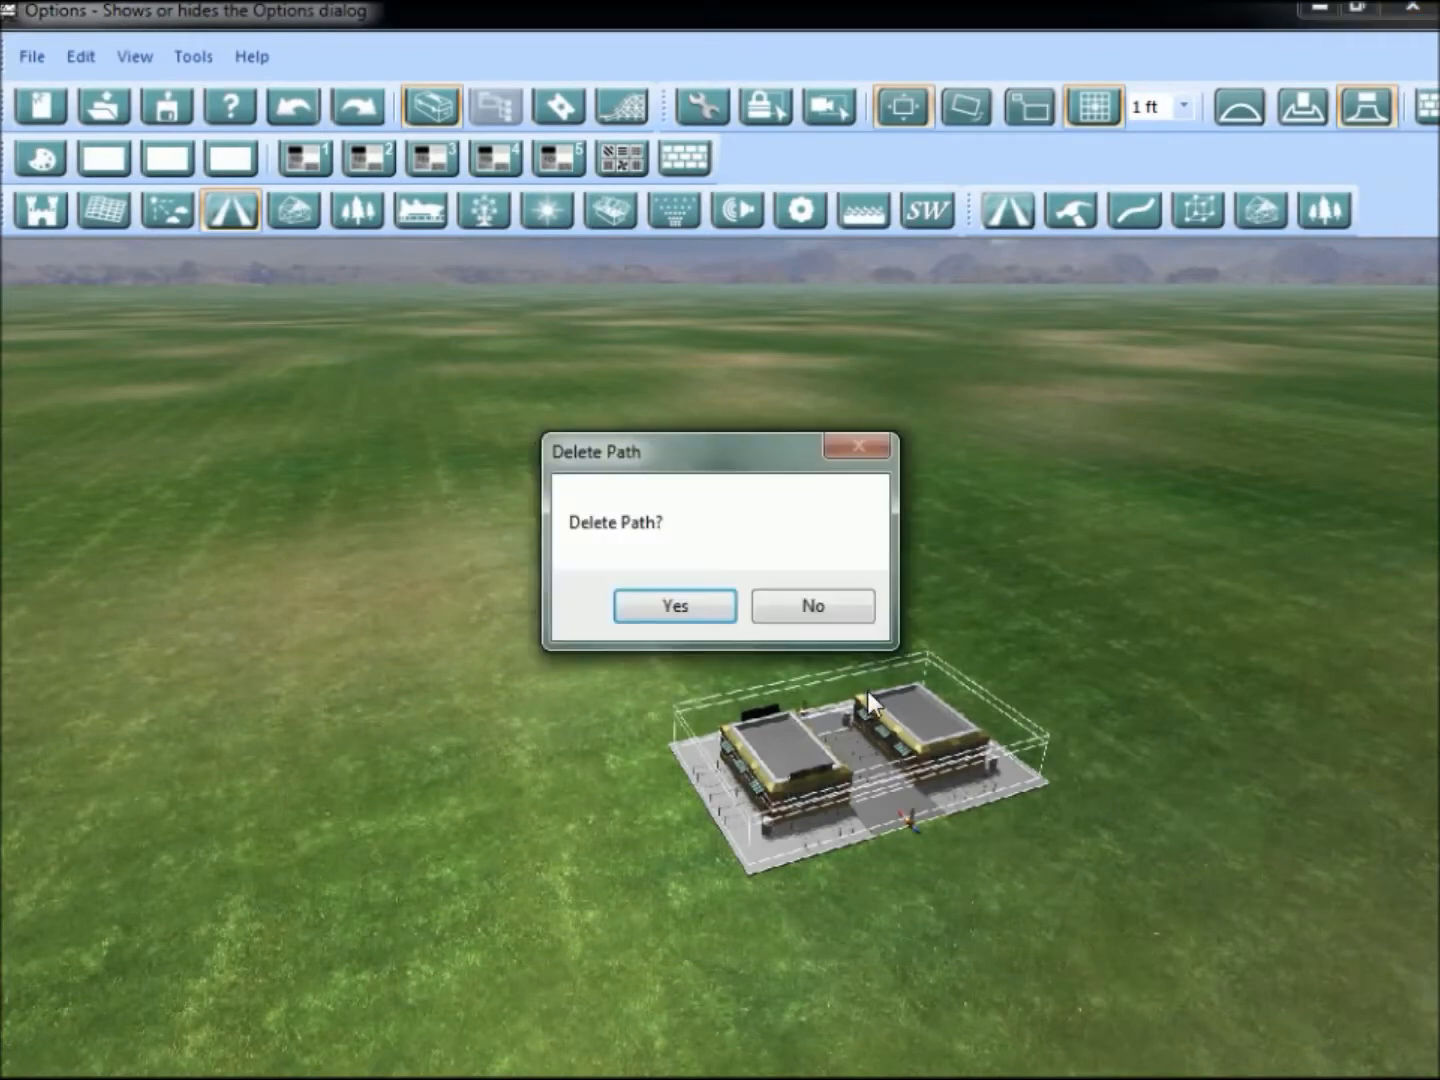
left_click(725, 610)
key("w")
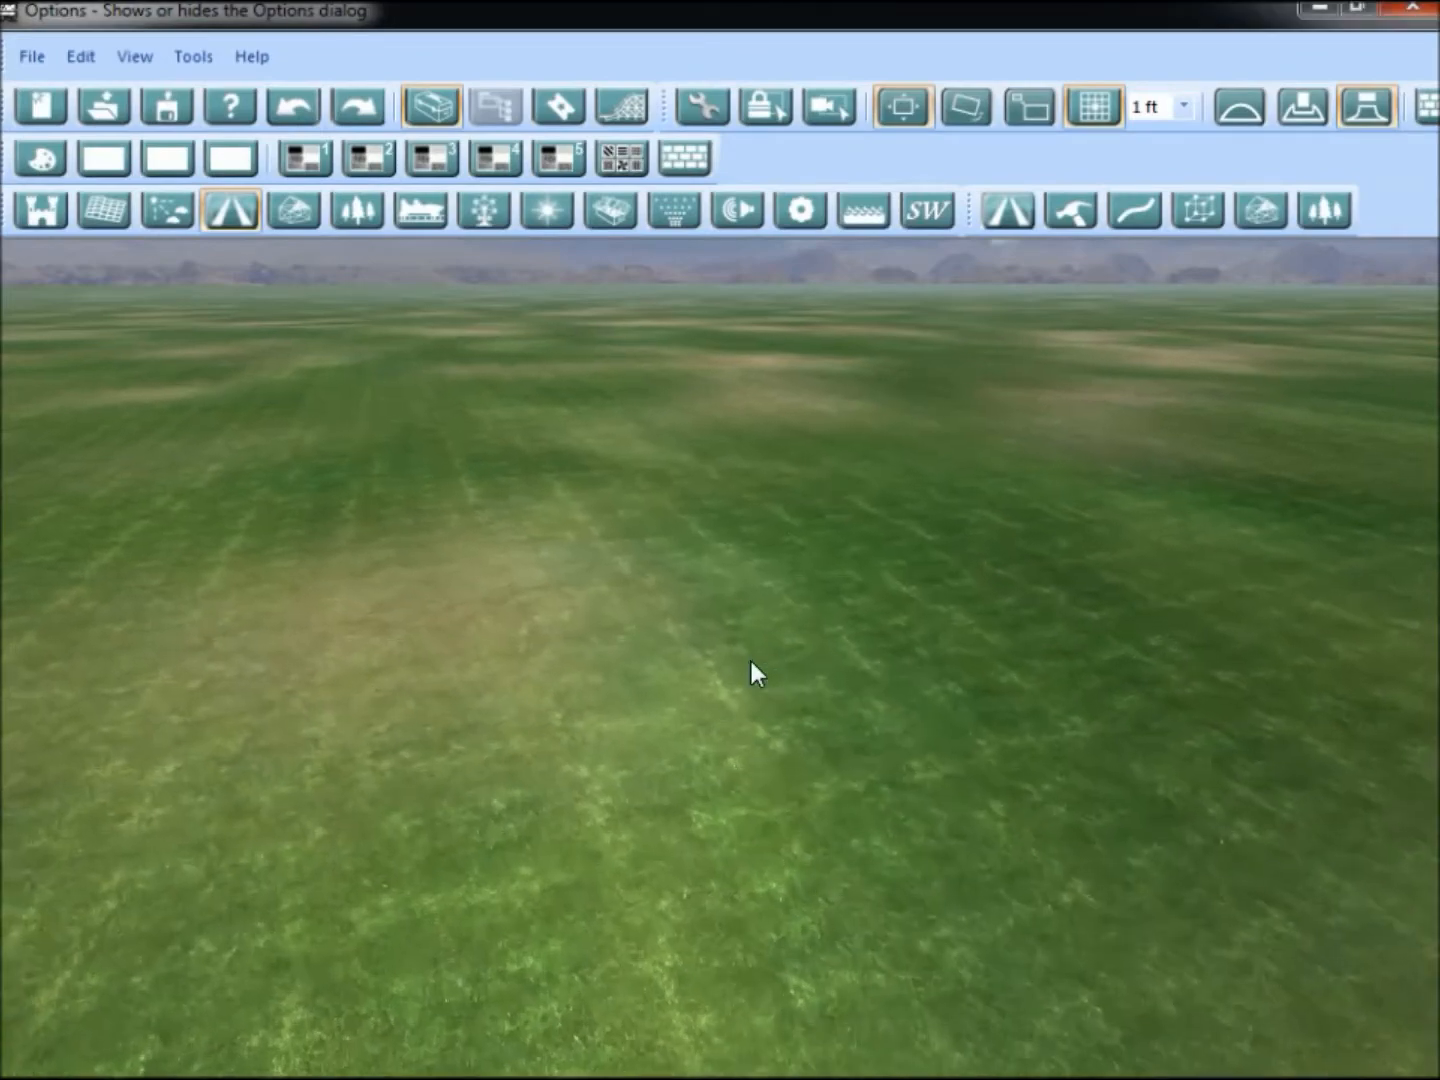
key("a")
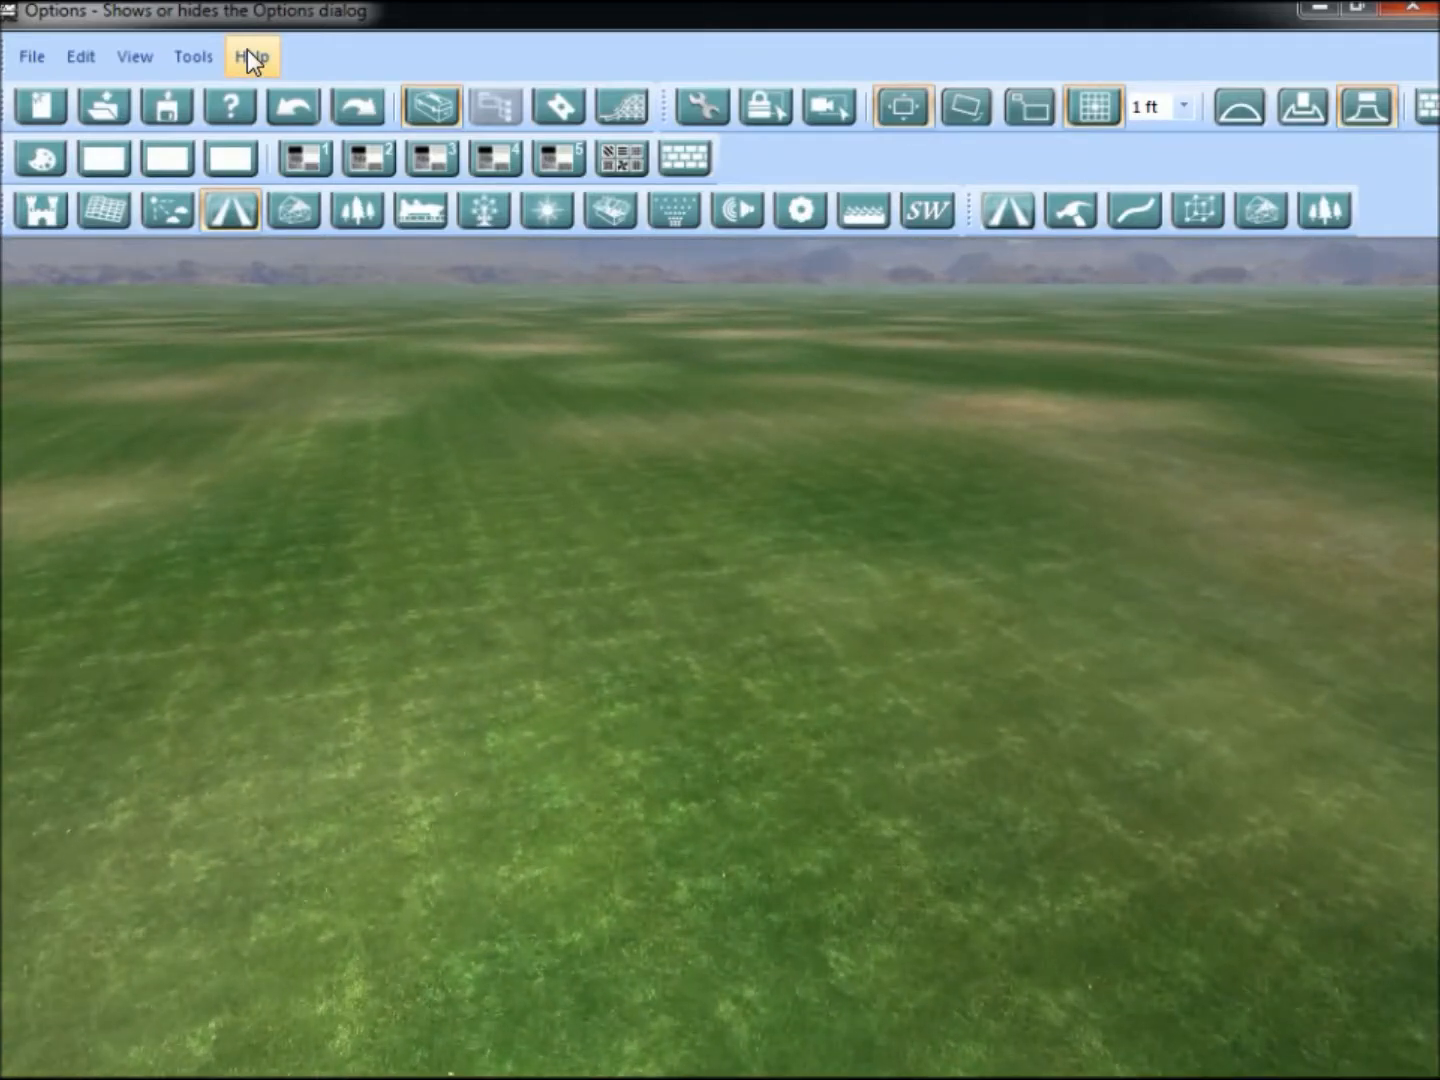
Open the Path Builder documentation, read through its sections on building and shaping paths, and close it.
left_click(250, 59)
mouse_move(329, 200)
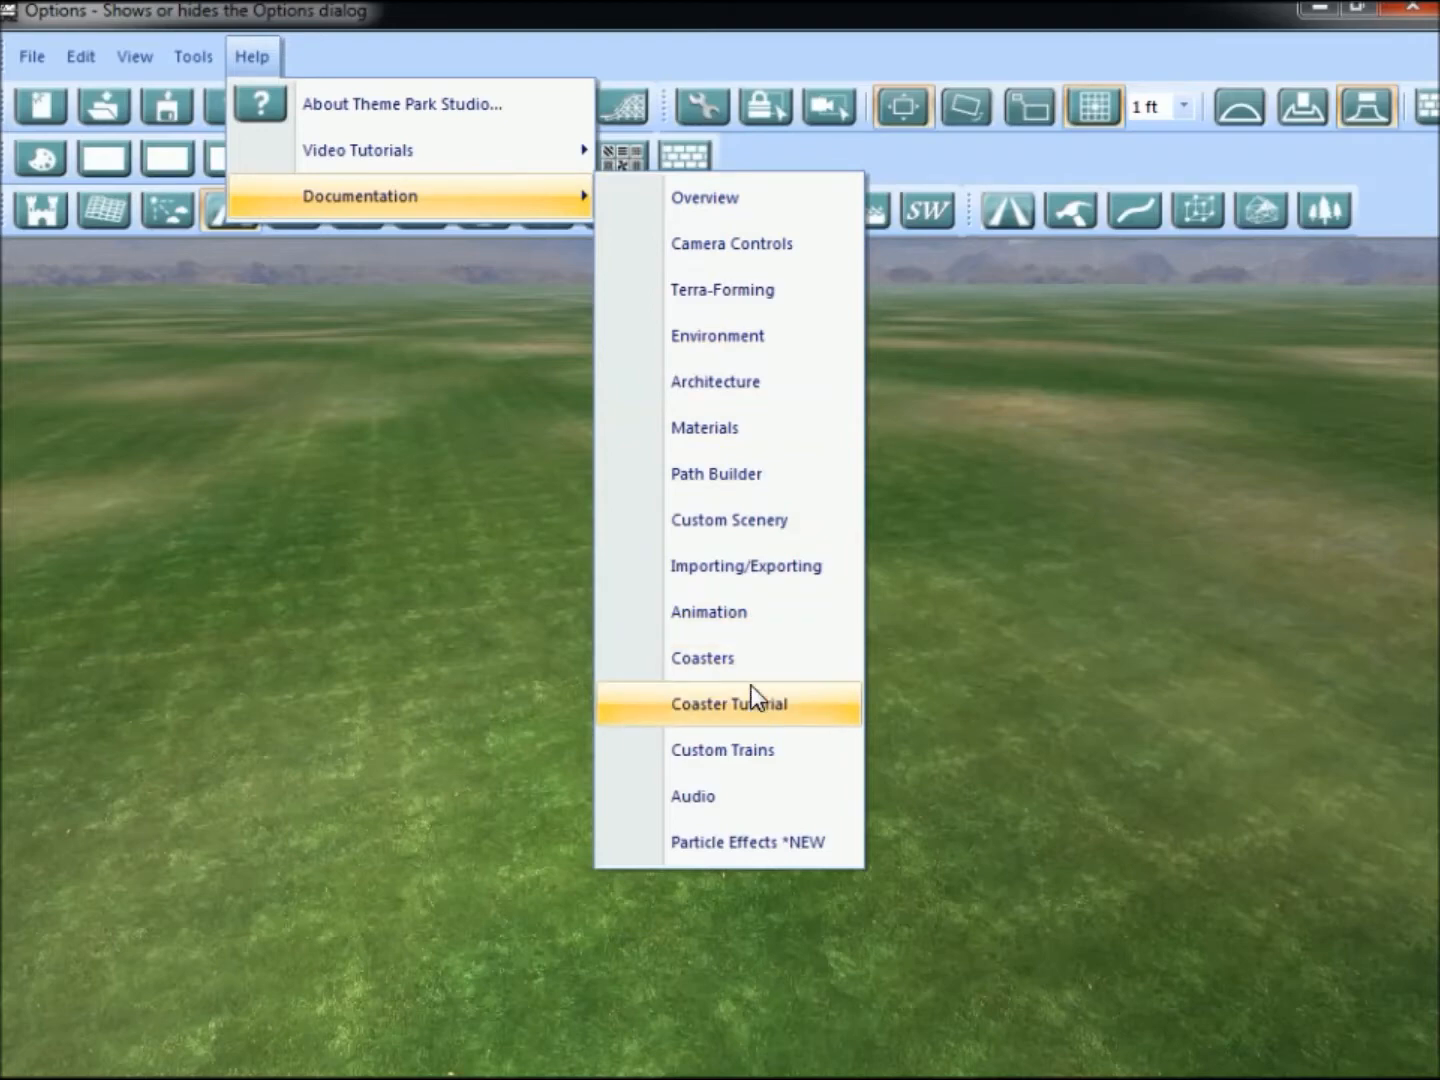
left_click(763, 485)
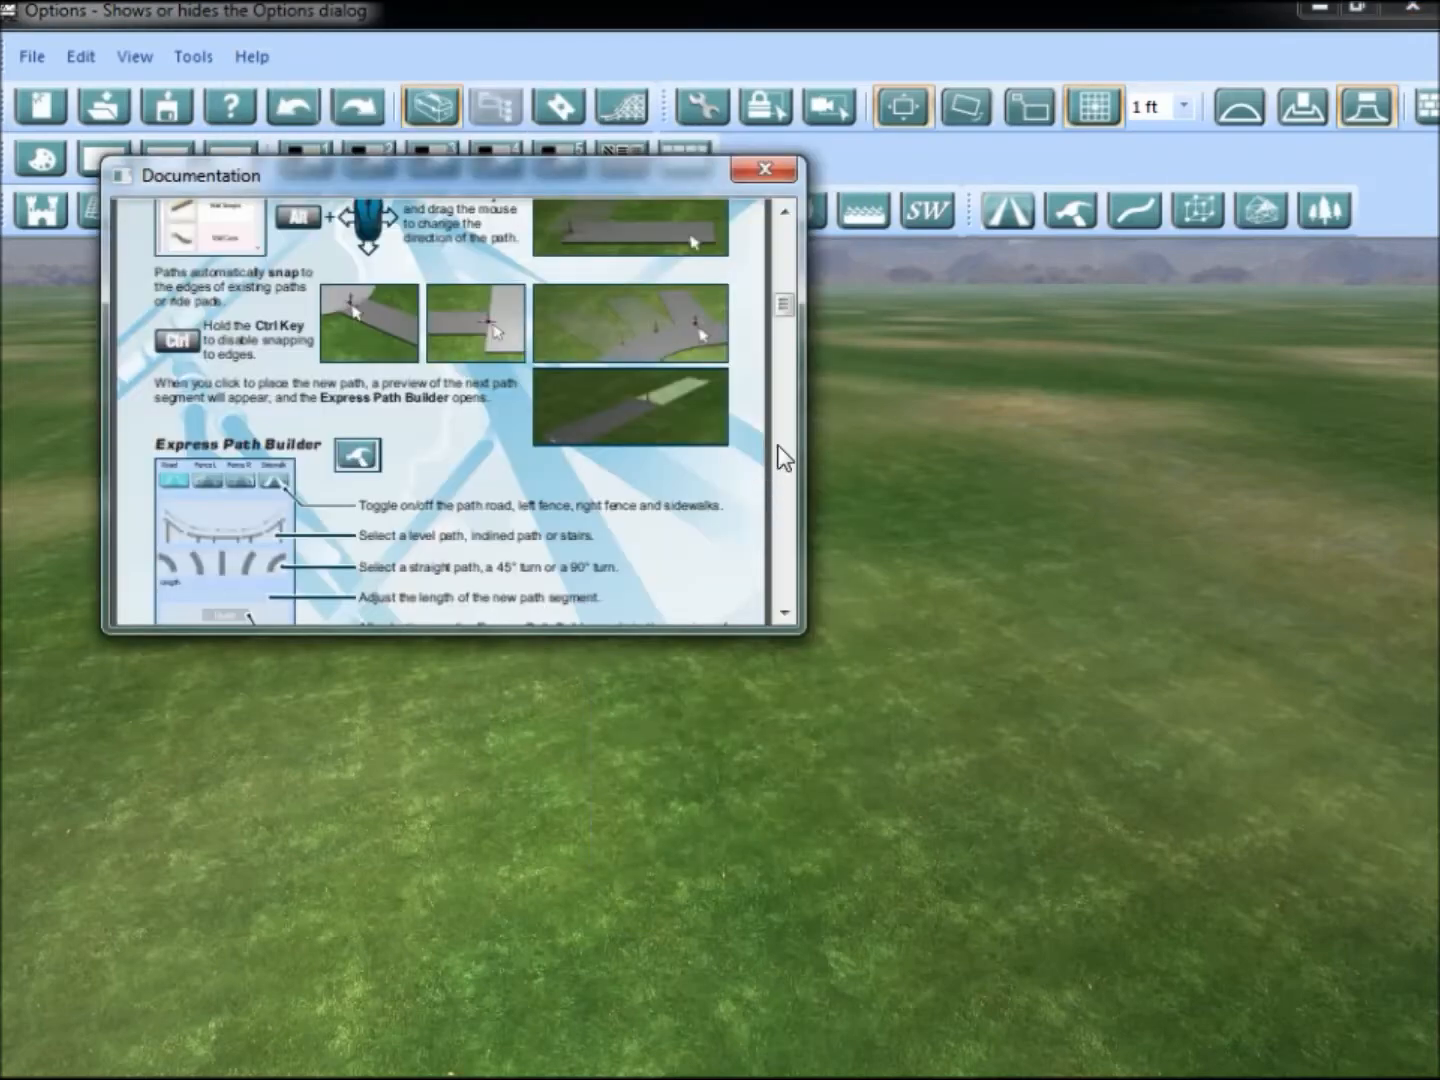
left_click_drag(790, 304, 784, 357)
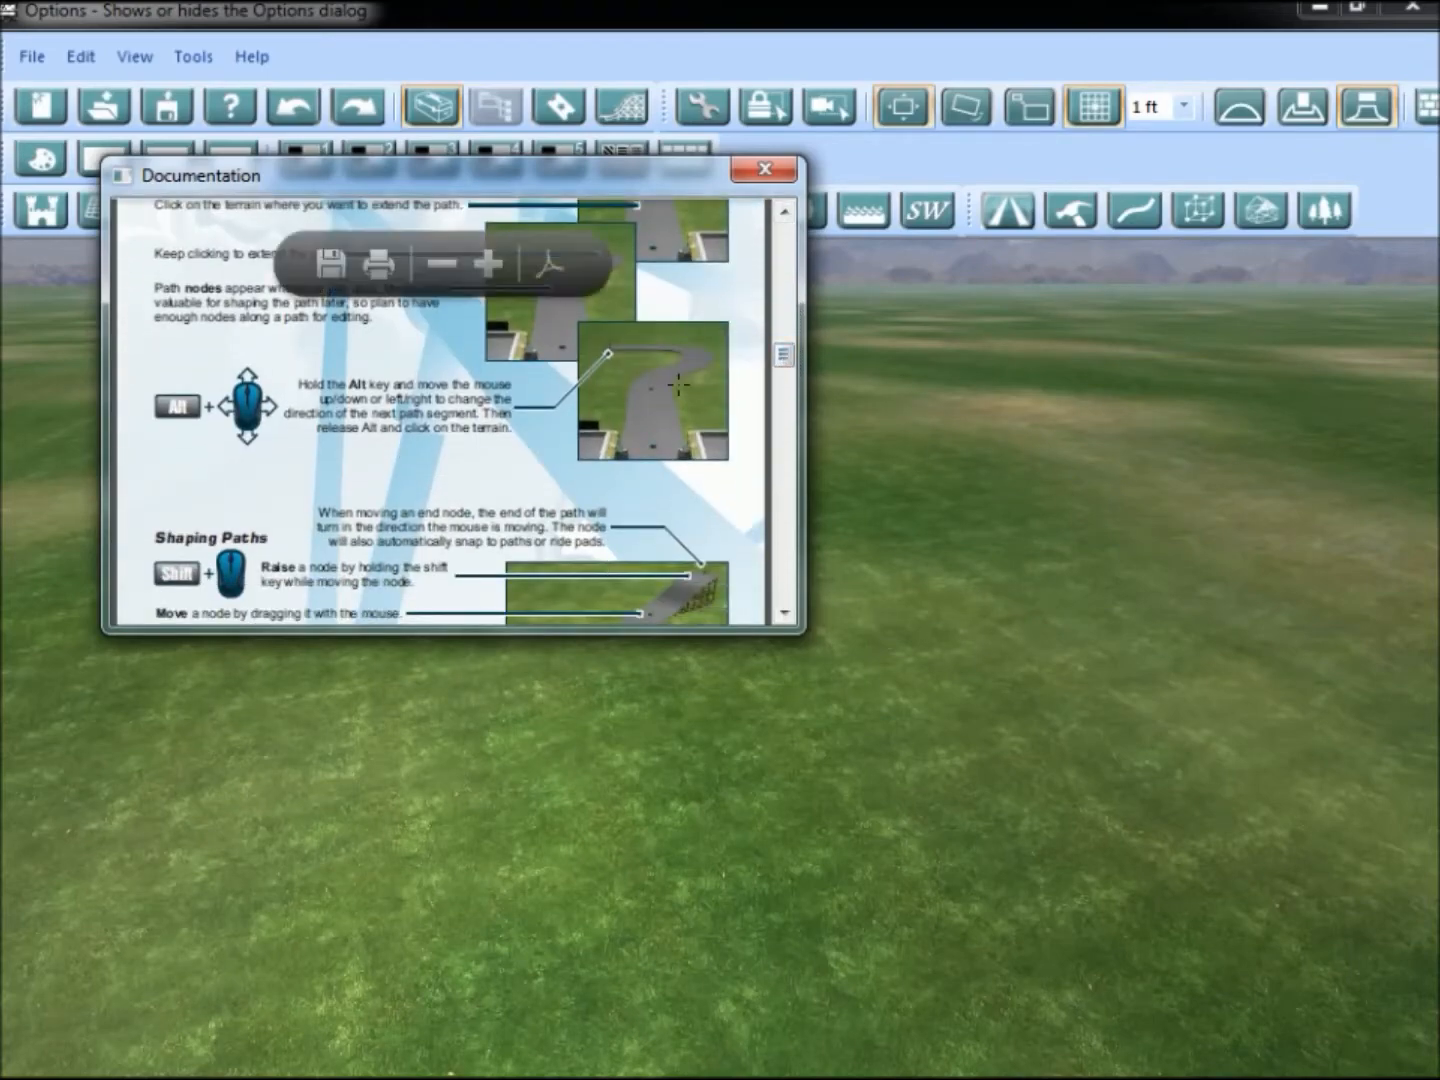
left_click(765, 170)
Review the camera control, detail level, water, render and sky settings in the program options, then close them.
left_click(191, 58)
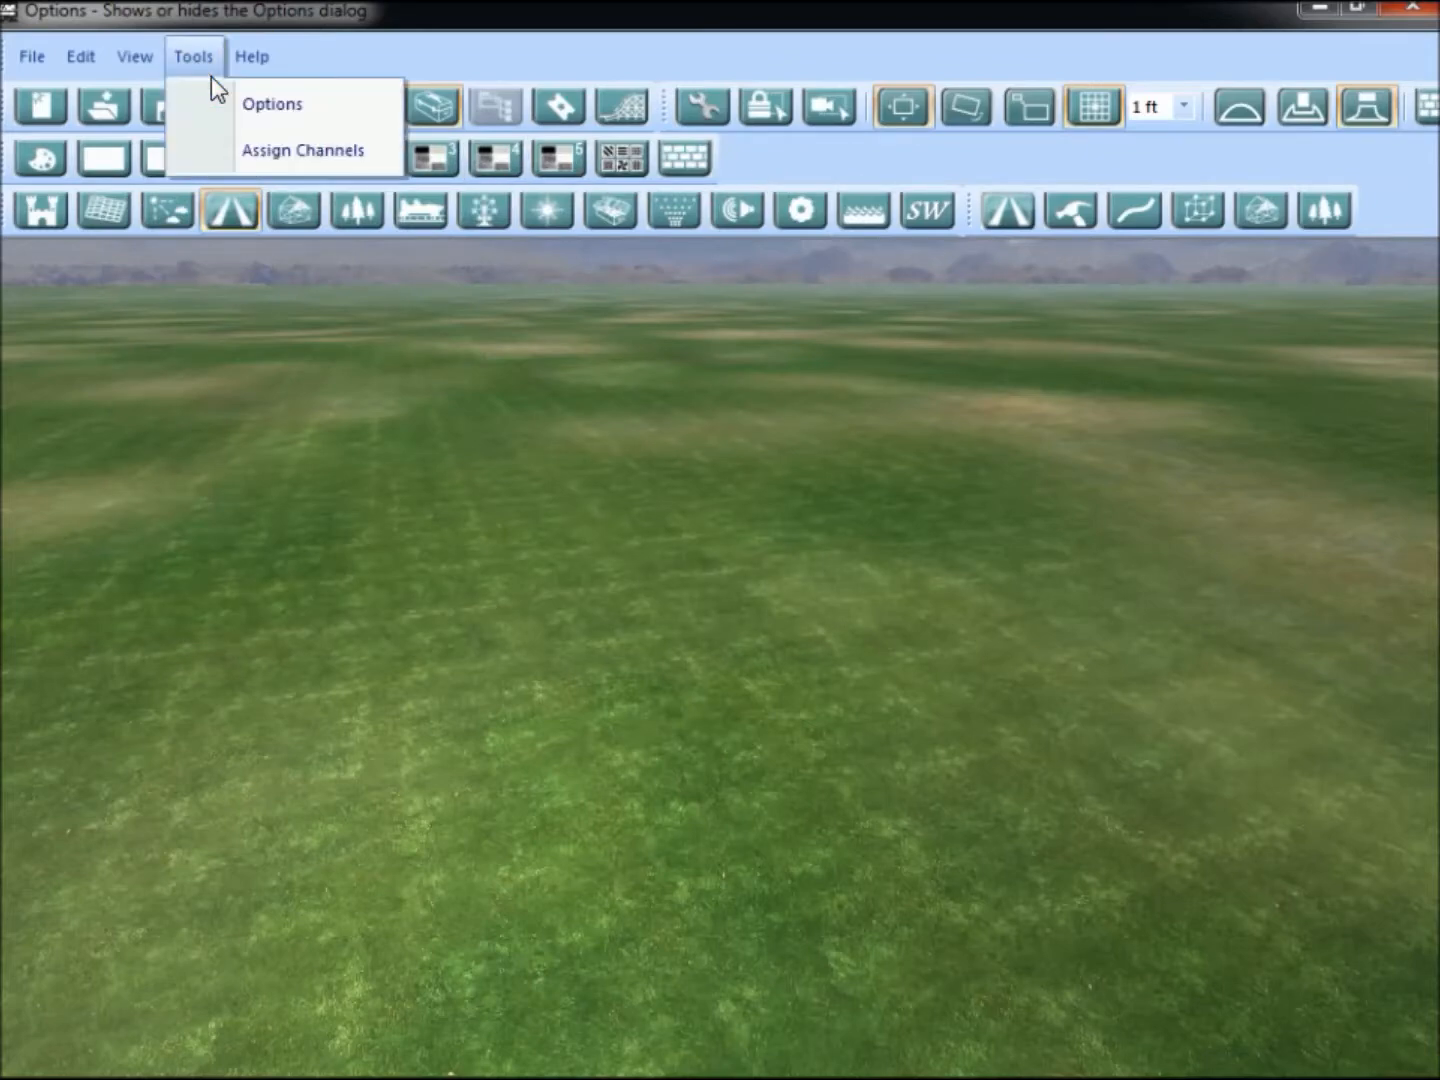
left_click(228, 103)
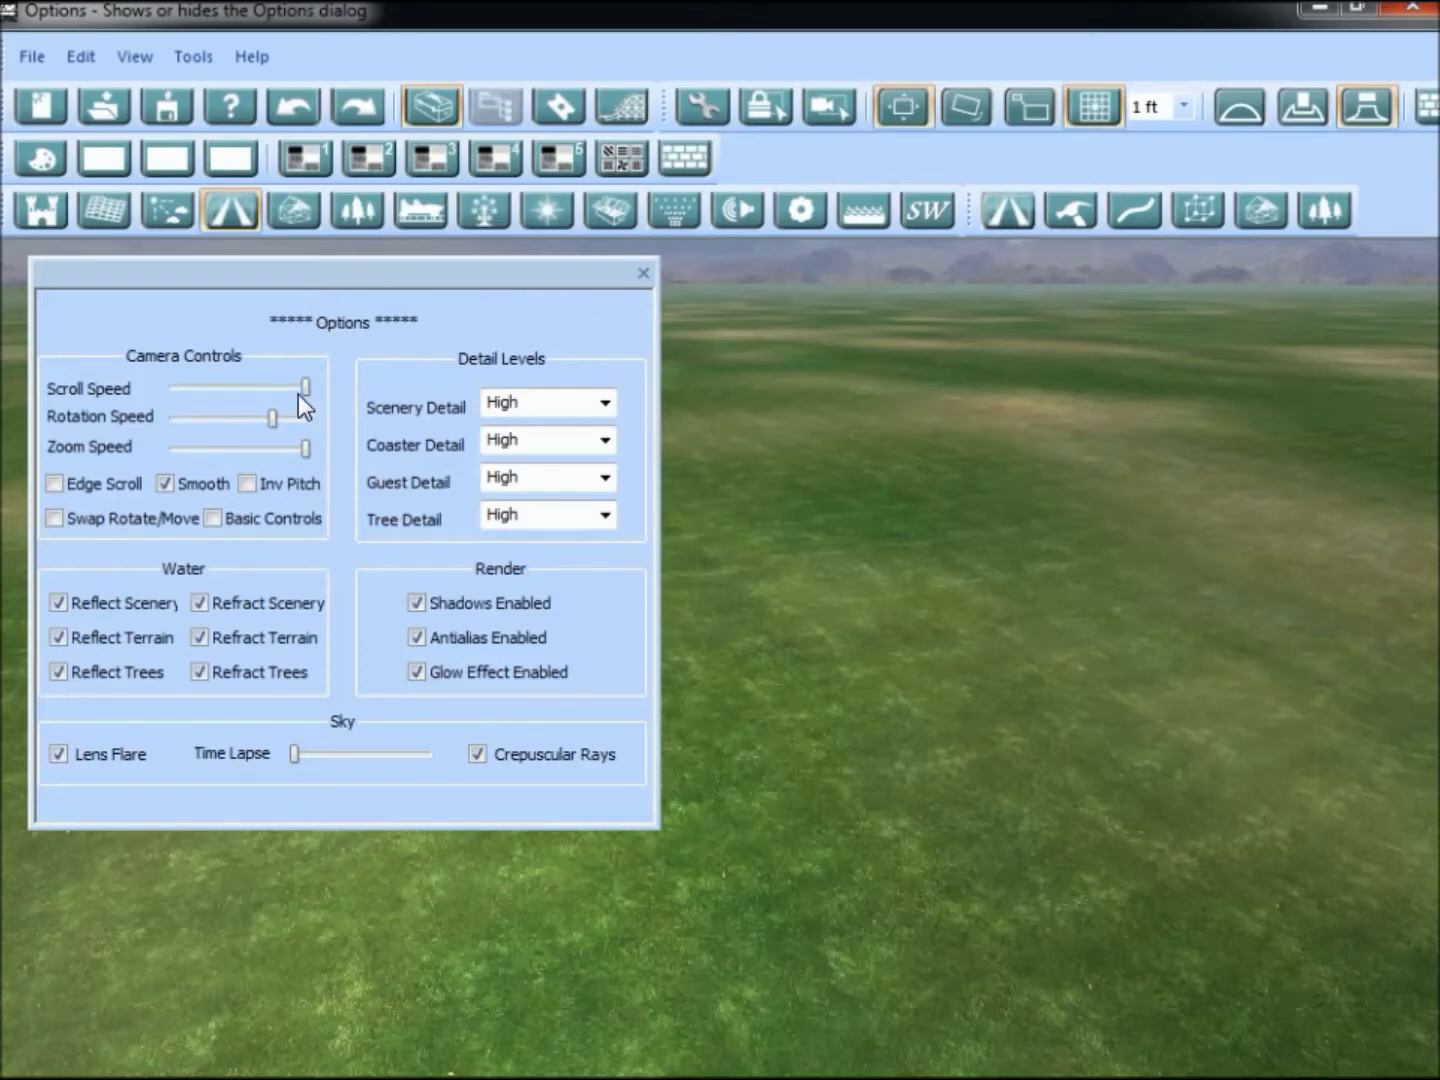
left_click_drag(303, 392, 259, 383)
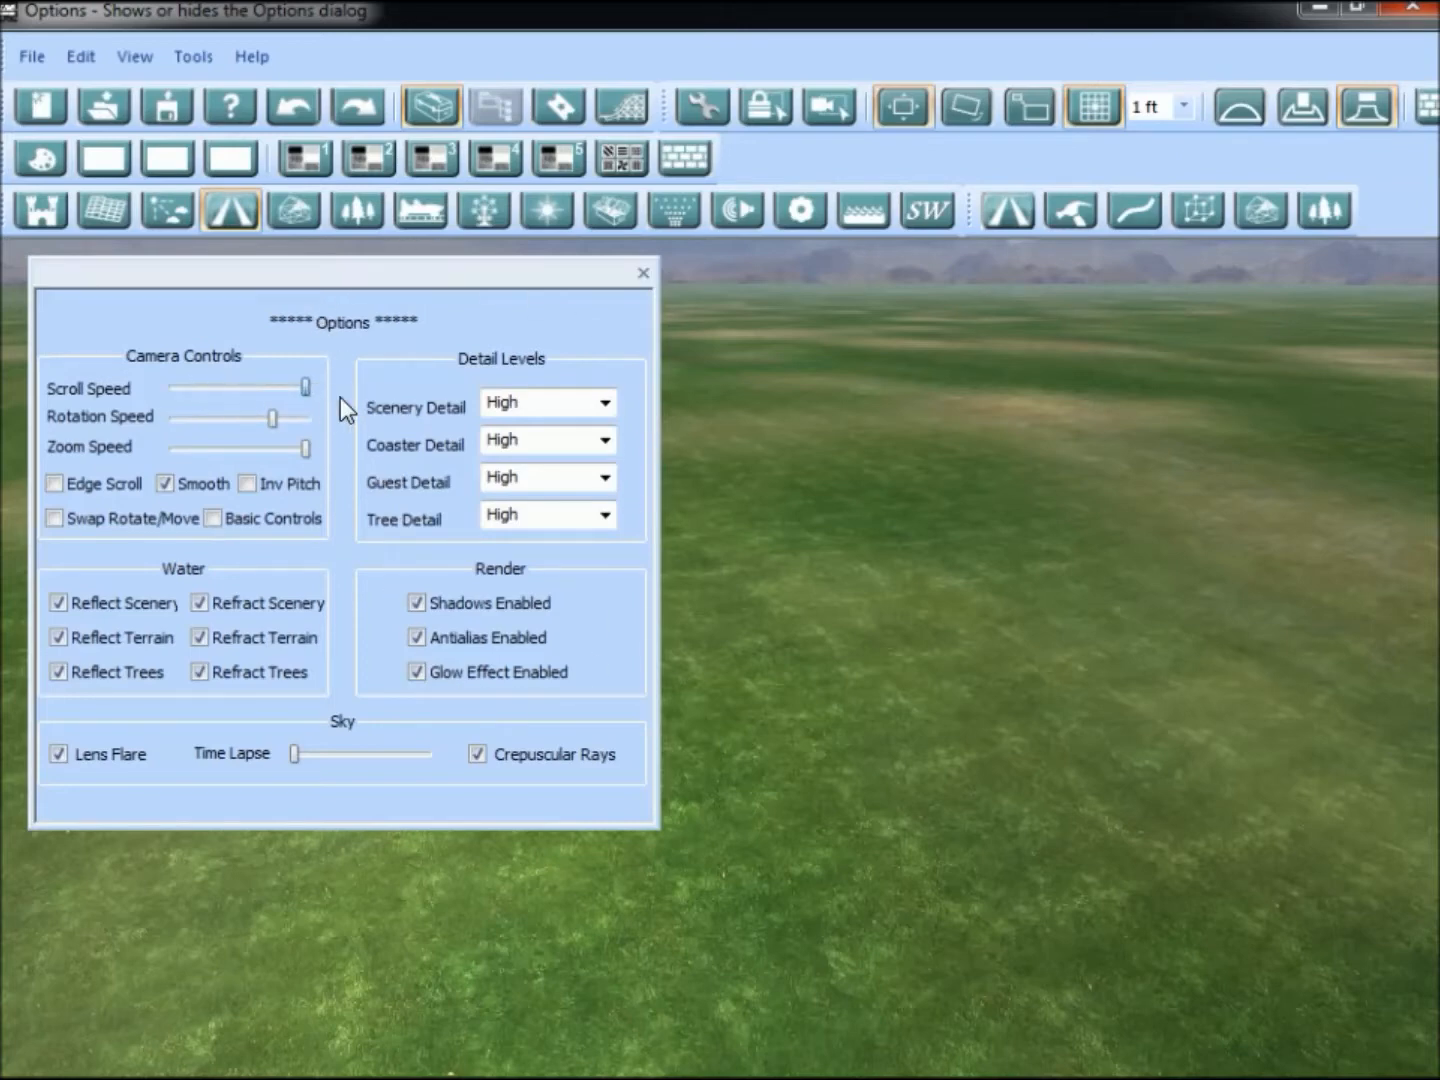
left_click(211, 517)
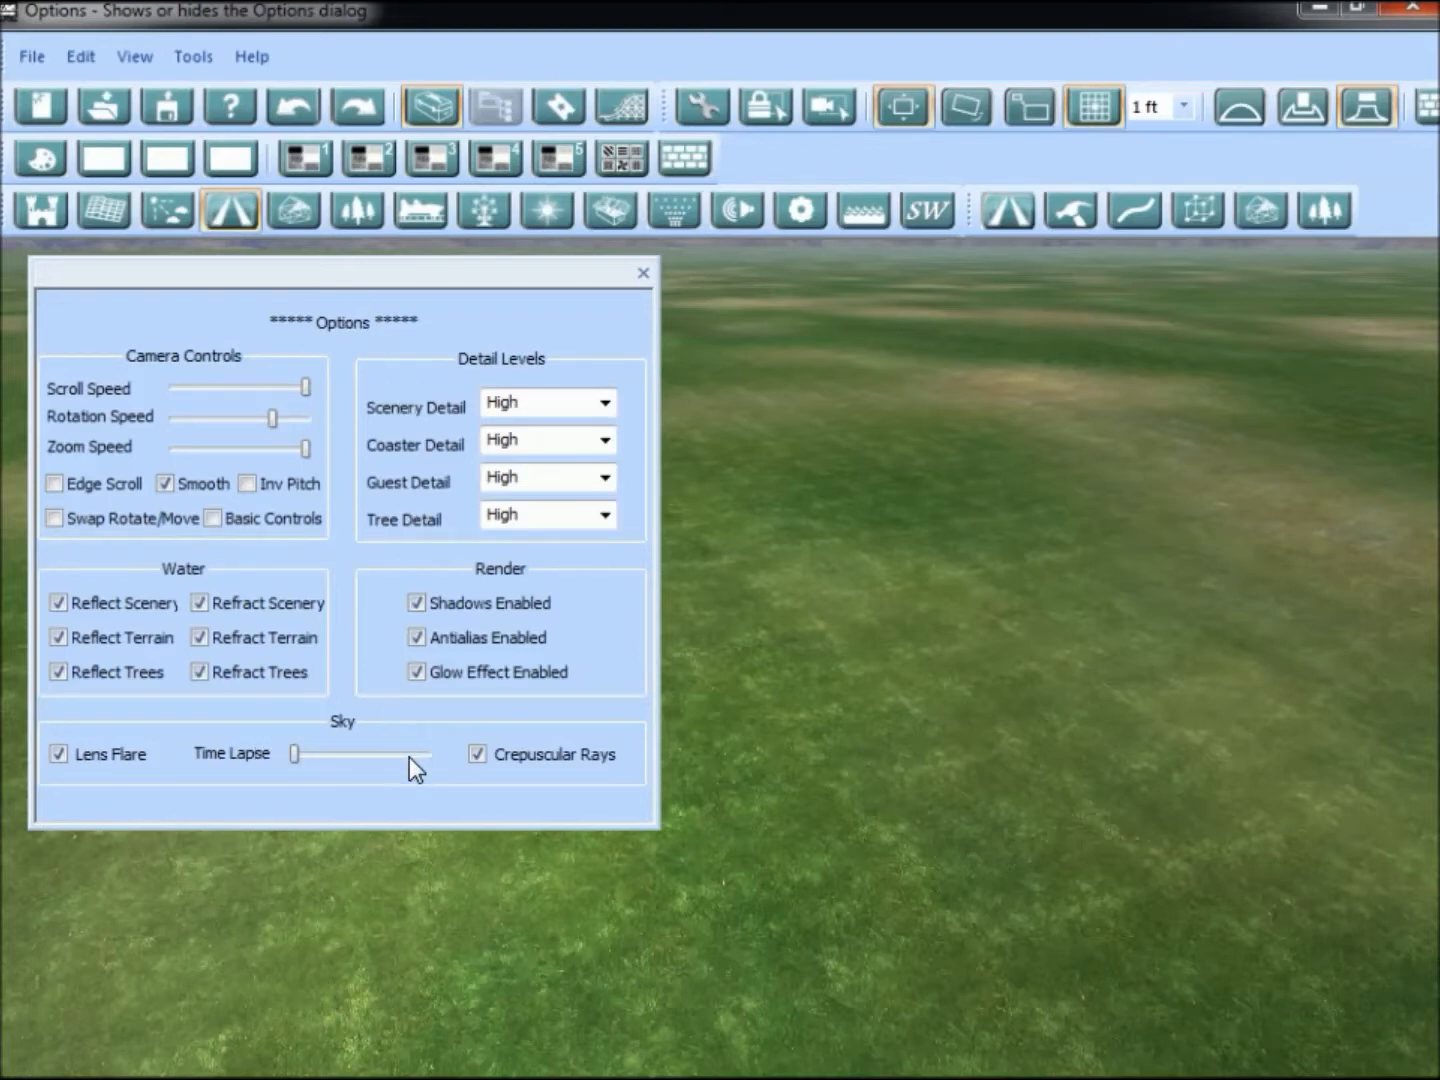
left_click(643, 275)
Choose Basic Path from the path library, rotate it to a new direction and place it on the empty terrain.
middle_click_drag(663, 440, 704, 450)
left_click(225, 213)
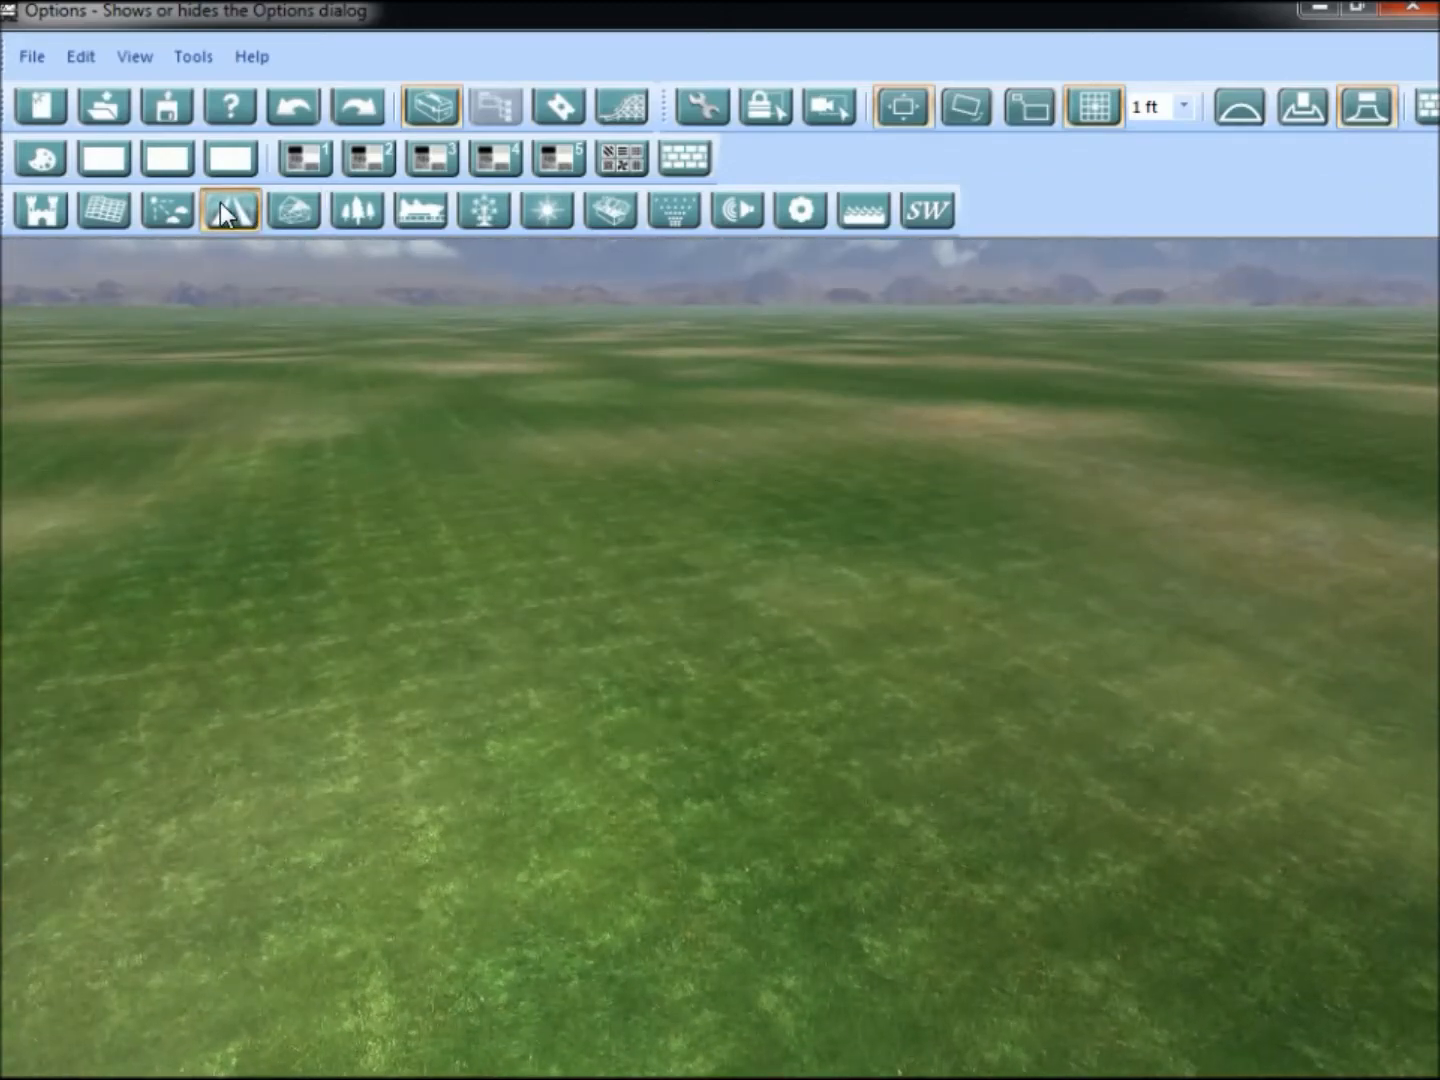
left_click(221, 211)
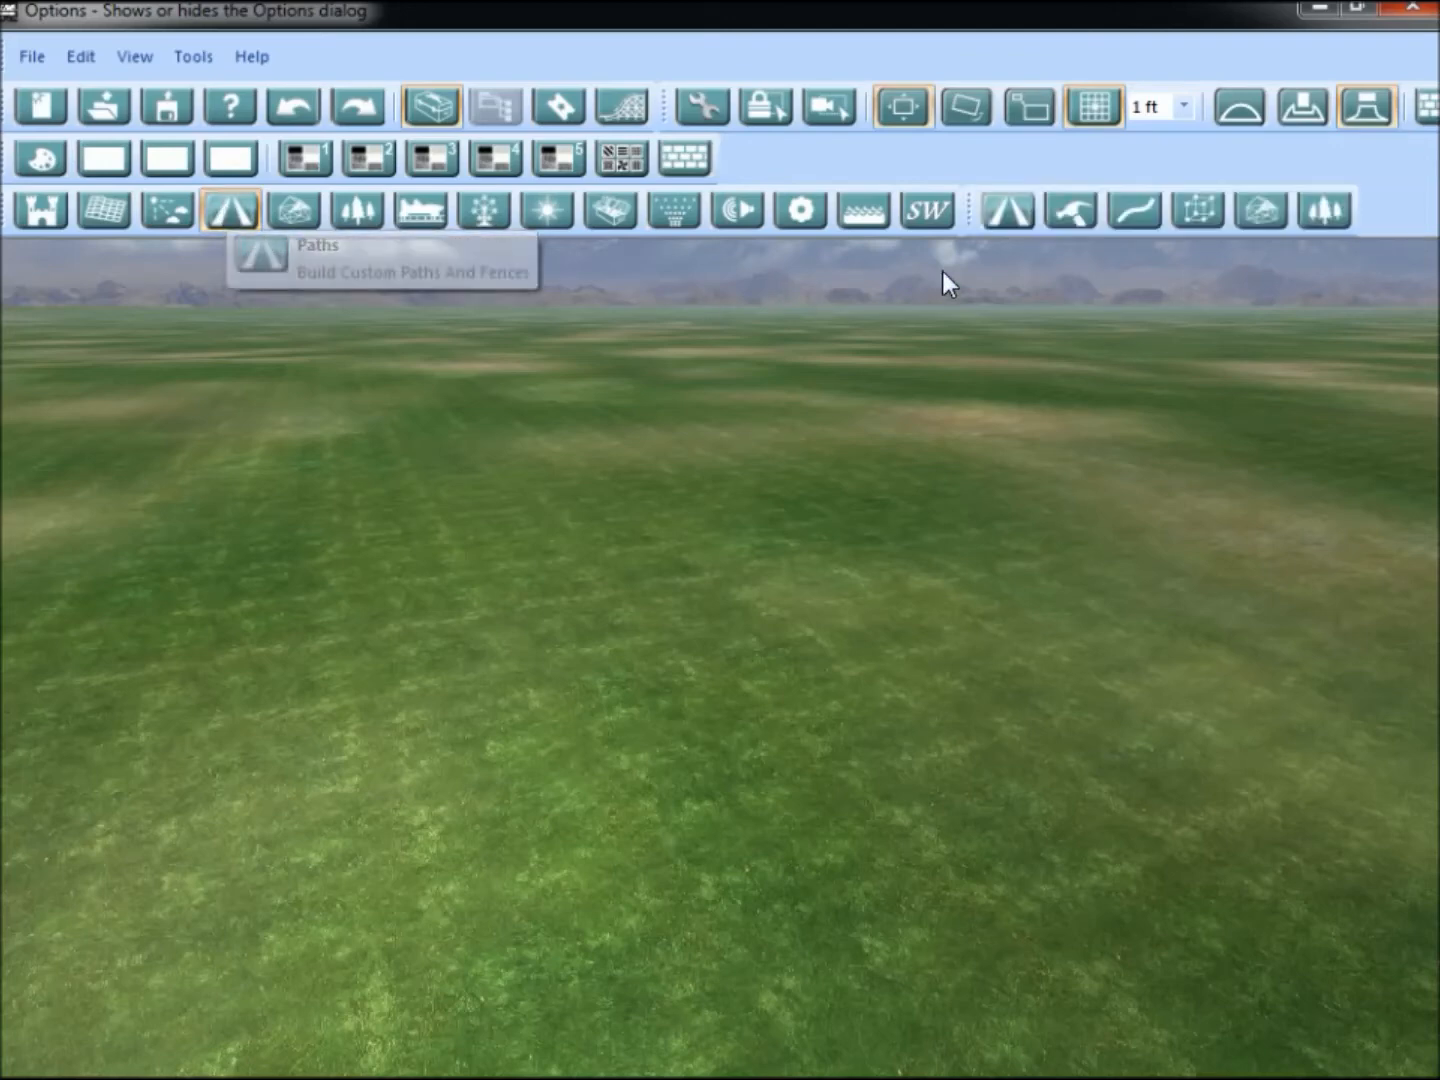
left_click(1004, 211)
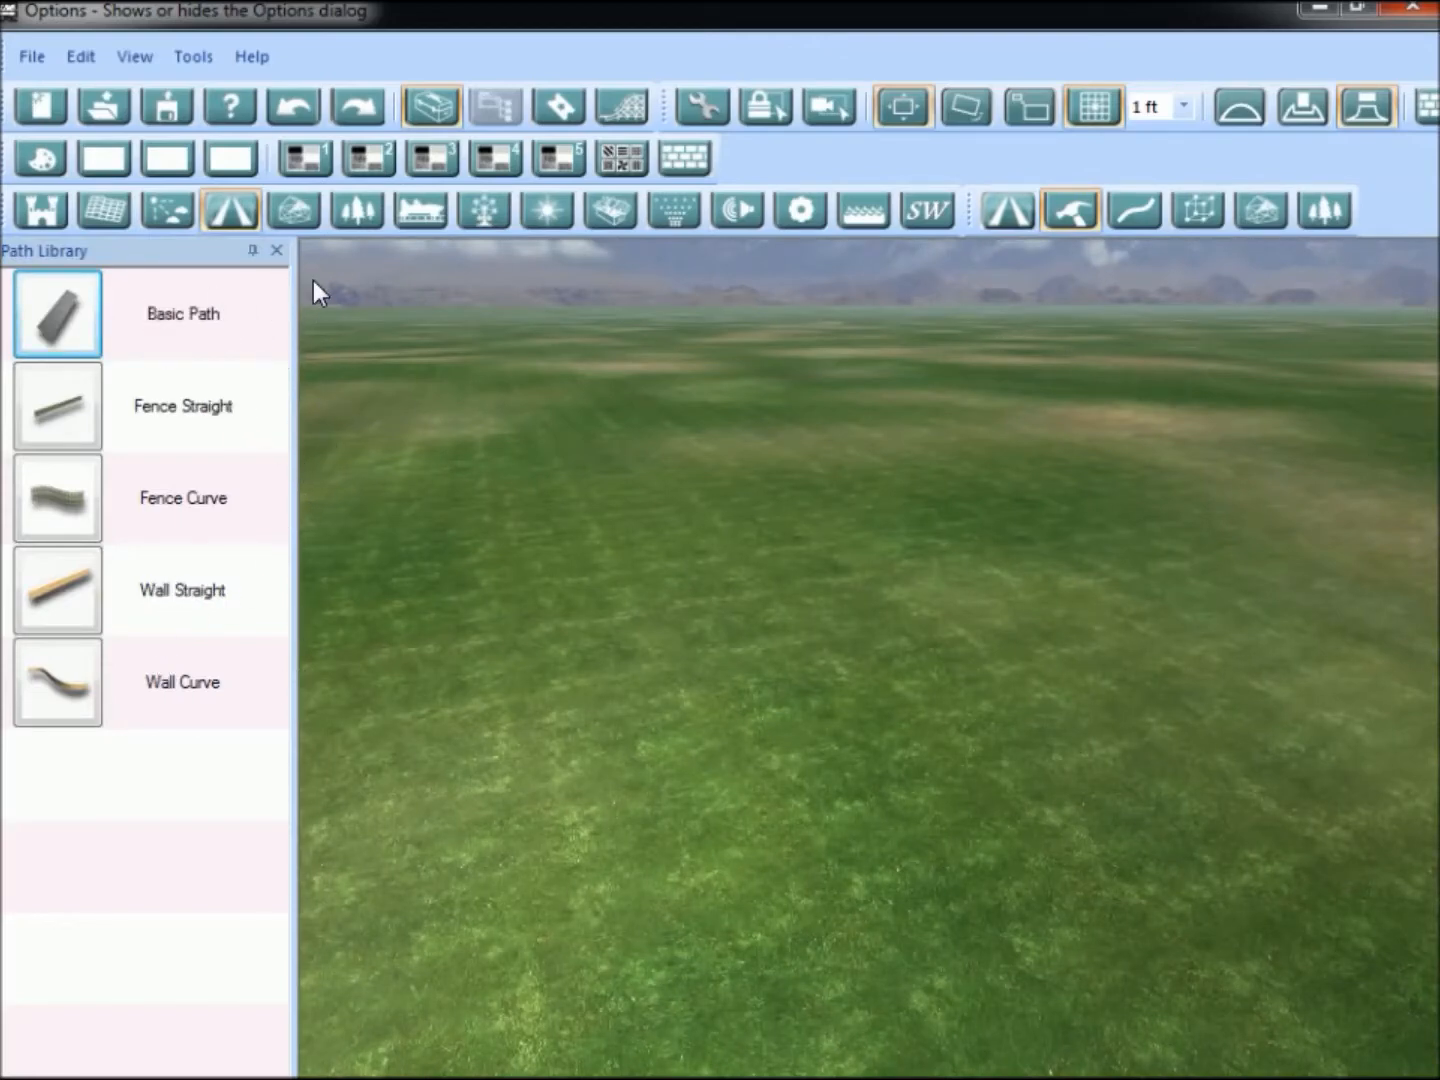
left_click(59, 312)
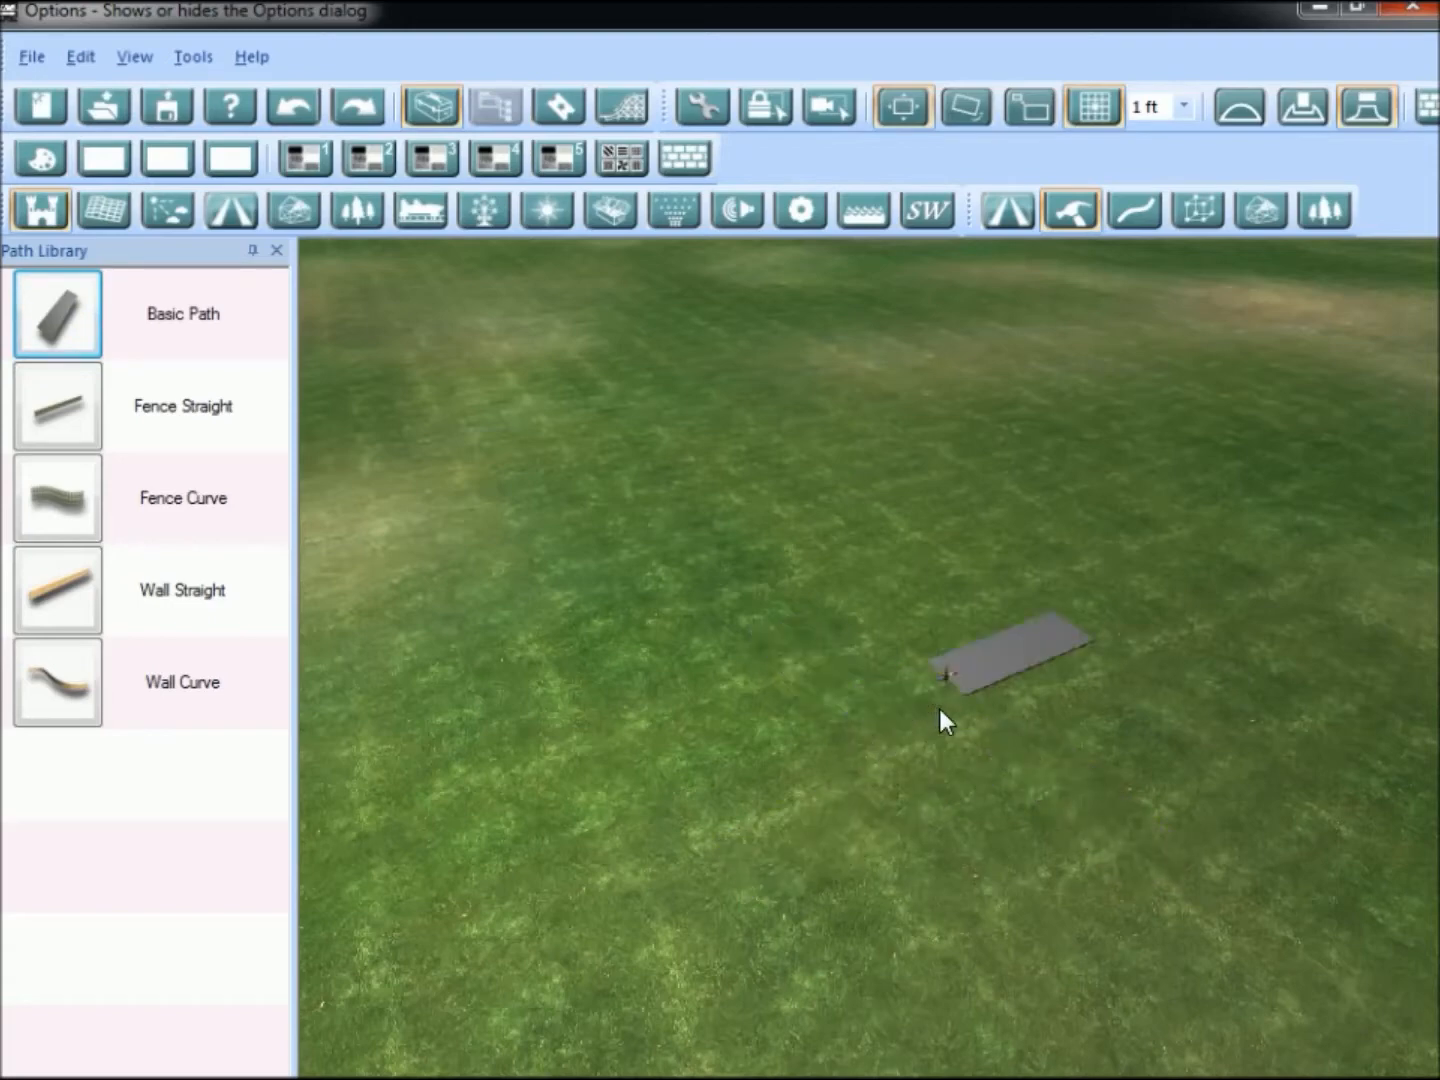
key("alt")
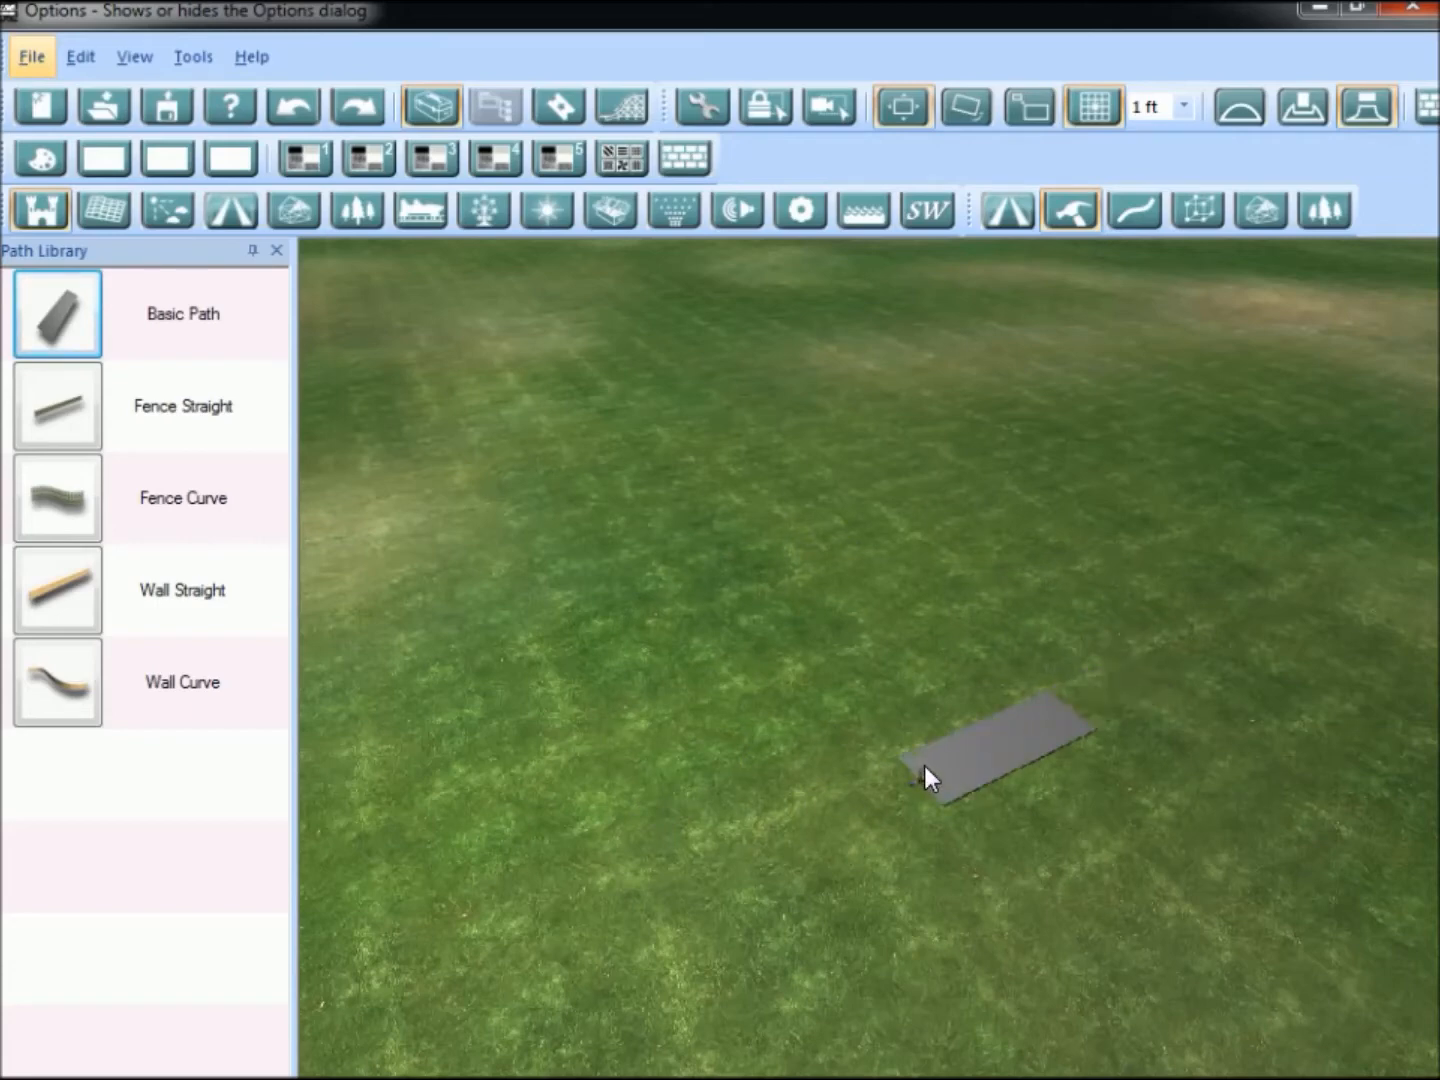
left_click_drag(924, 765, 915, 756)
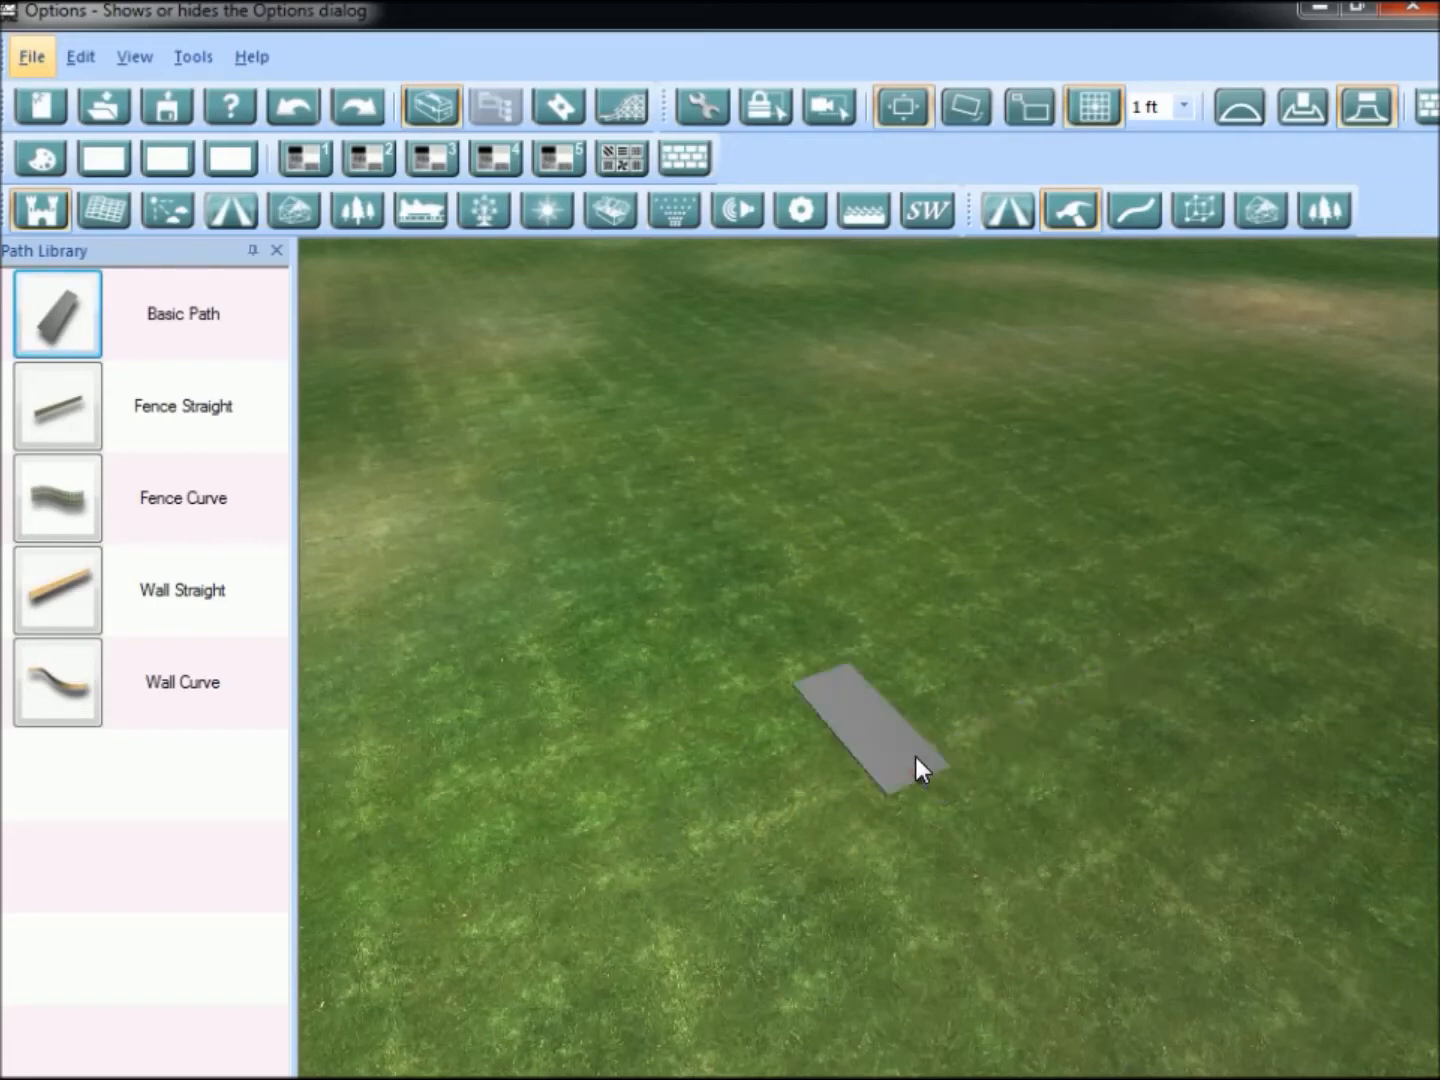
key("alt")
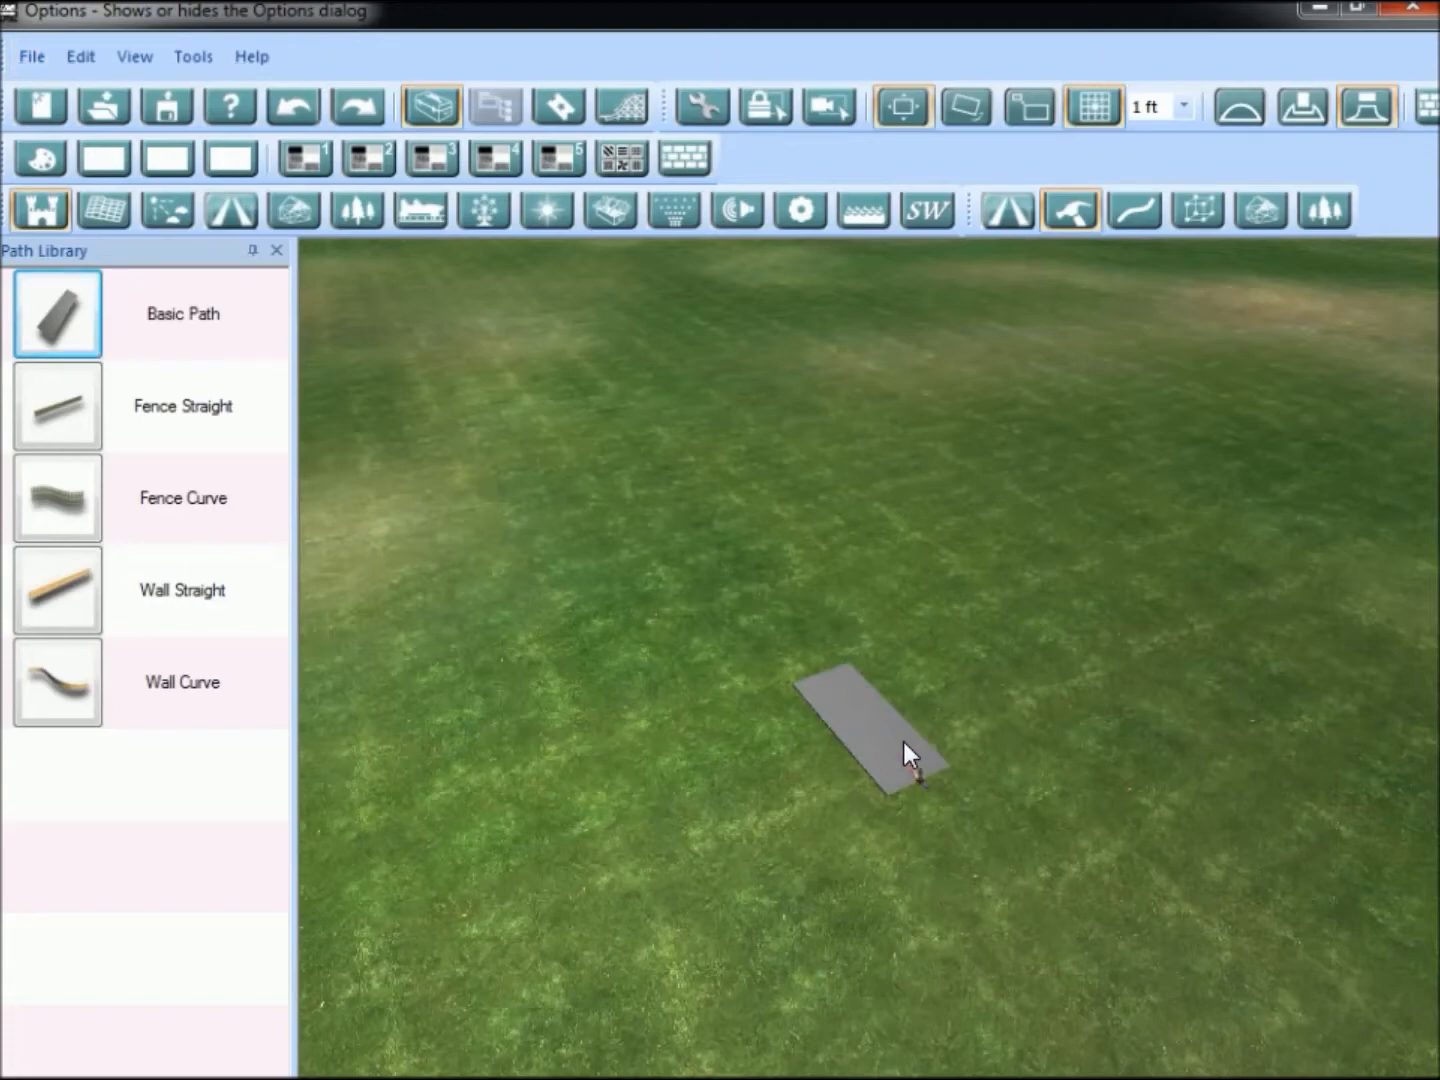
left_click(904, 741)
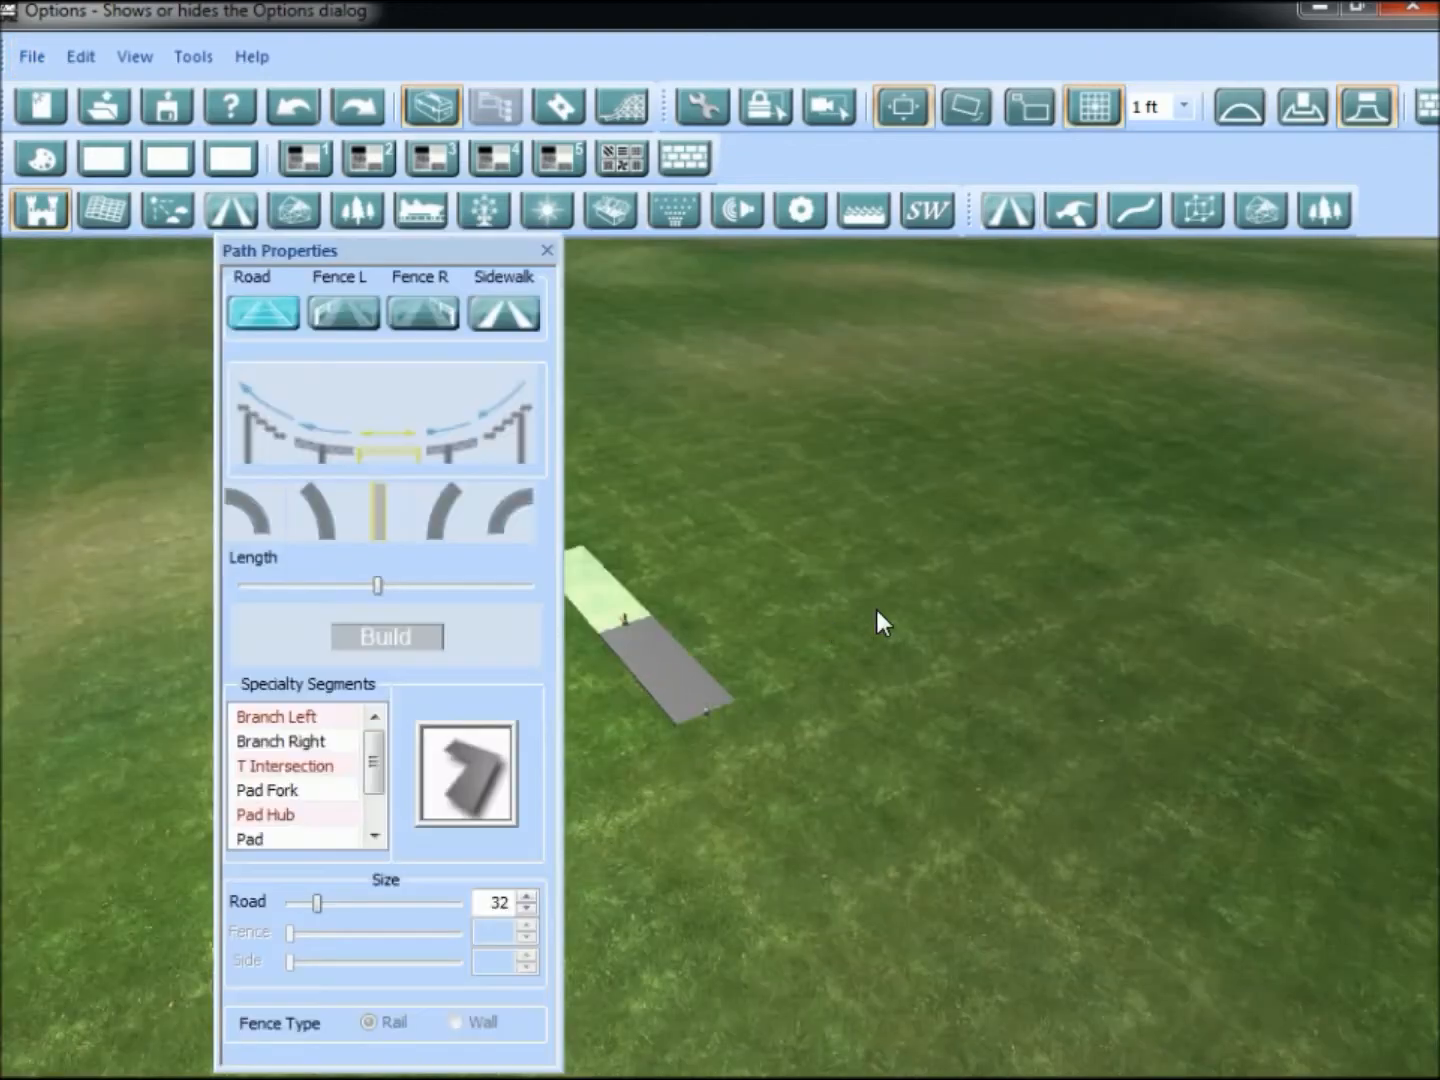
Examine the newly placed path with its preview segment and look through the list of available specialty segments down to Bridge.
mouse_move(884, 612)
right_mouse_down()
mouse_move(887, 670)
mouse_move(869, 642)
right_mouse_up()
scroll(869, 640, "up", 2)
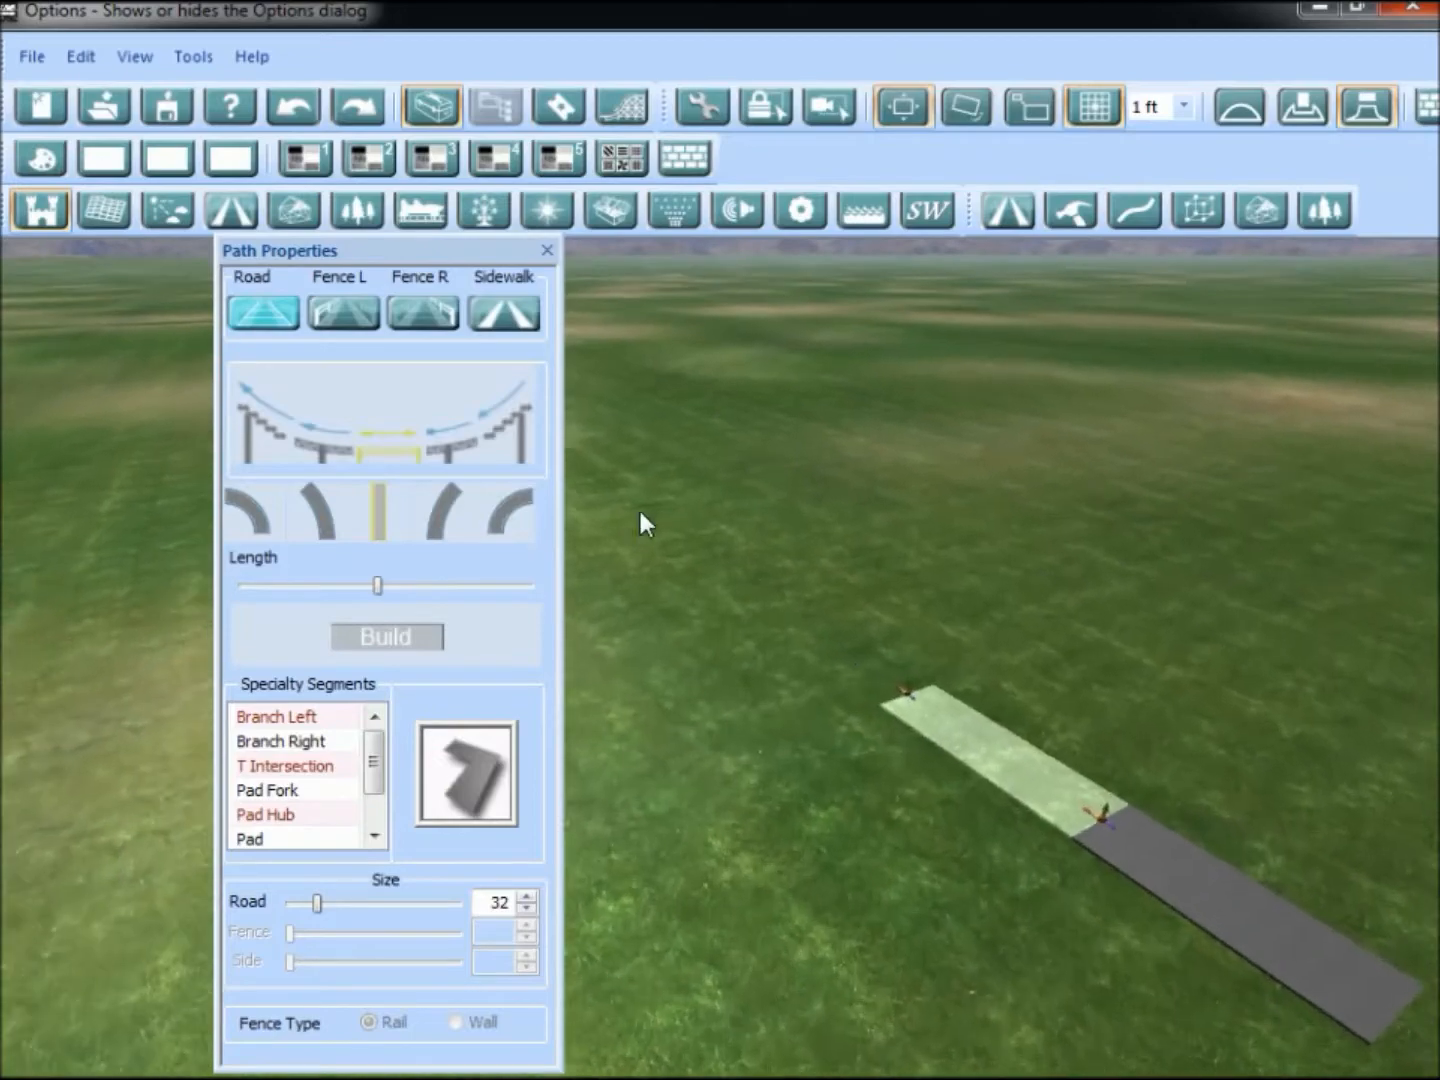
middle_click_drag(681, 622, 948, 762)
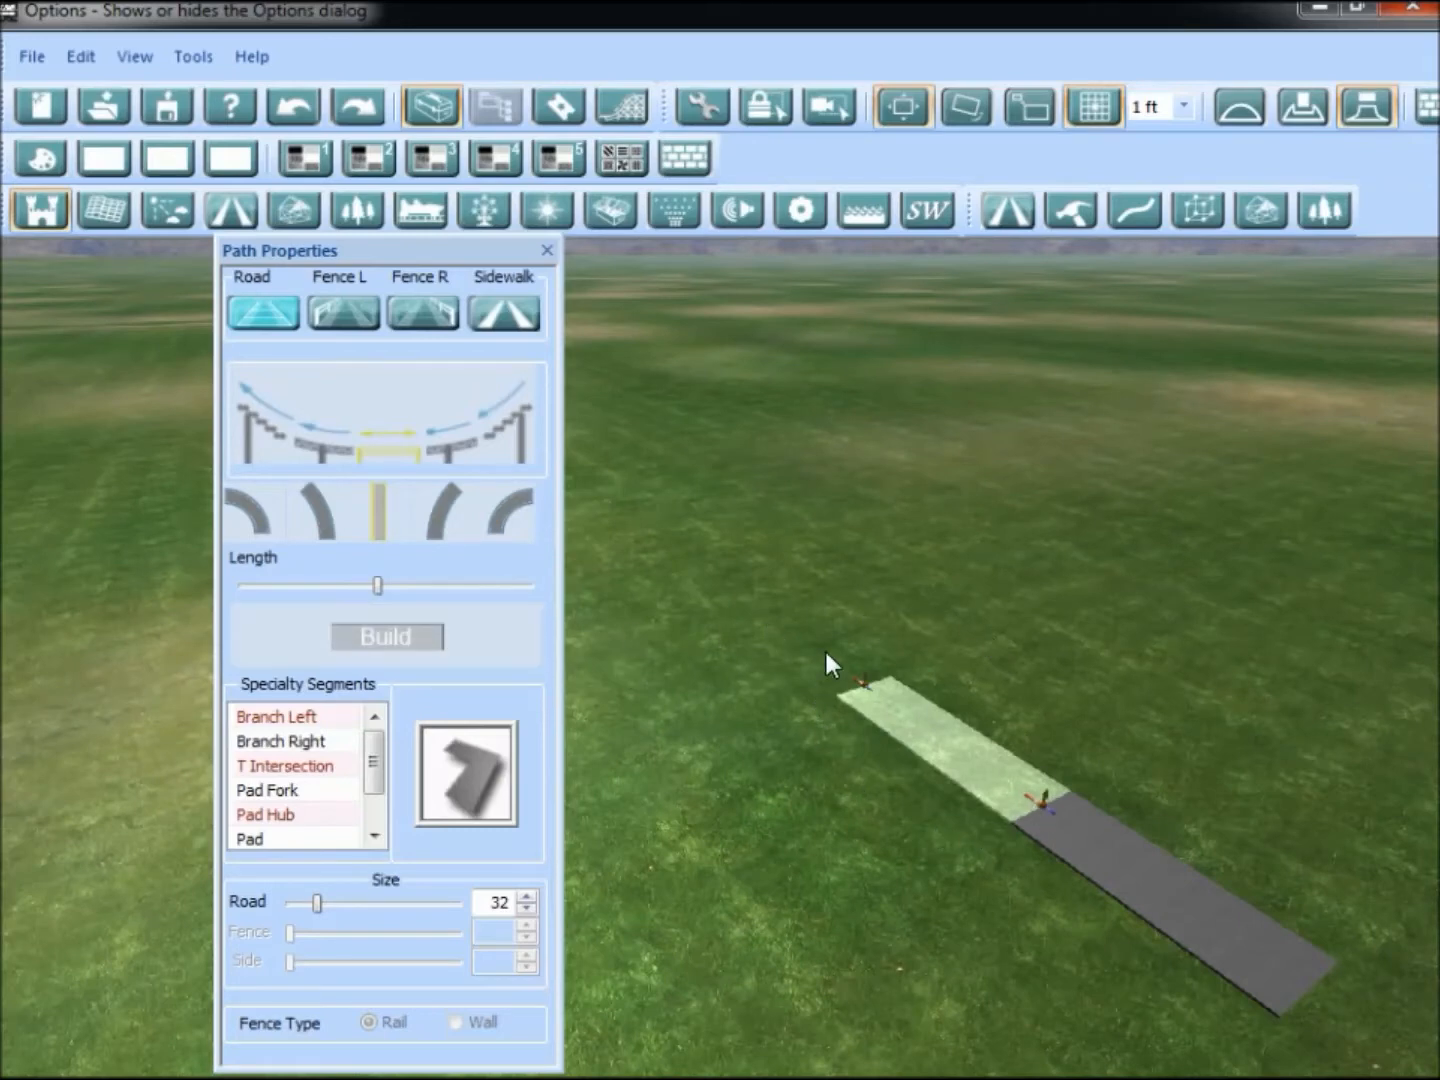
key("Left")
key("Right")
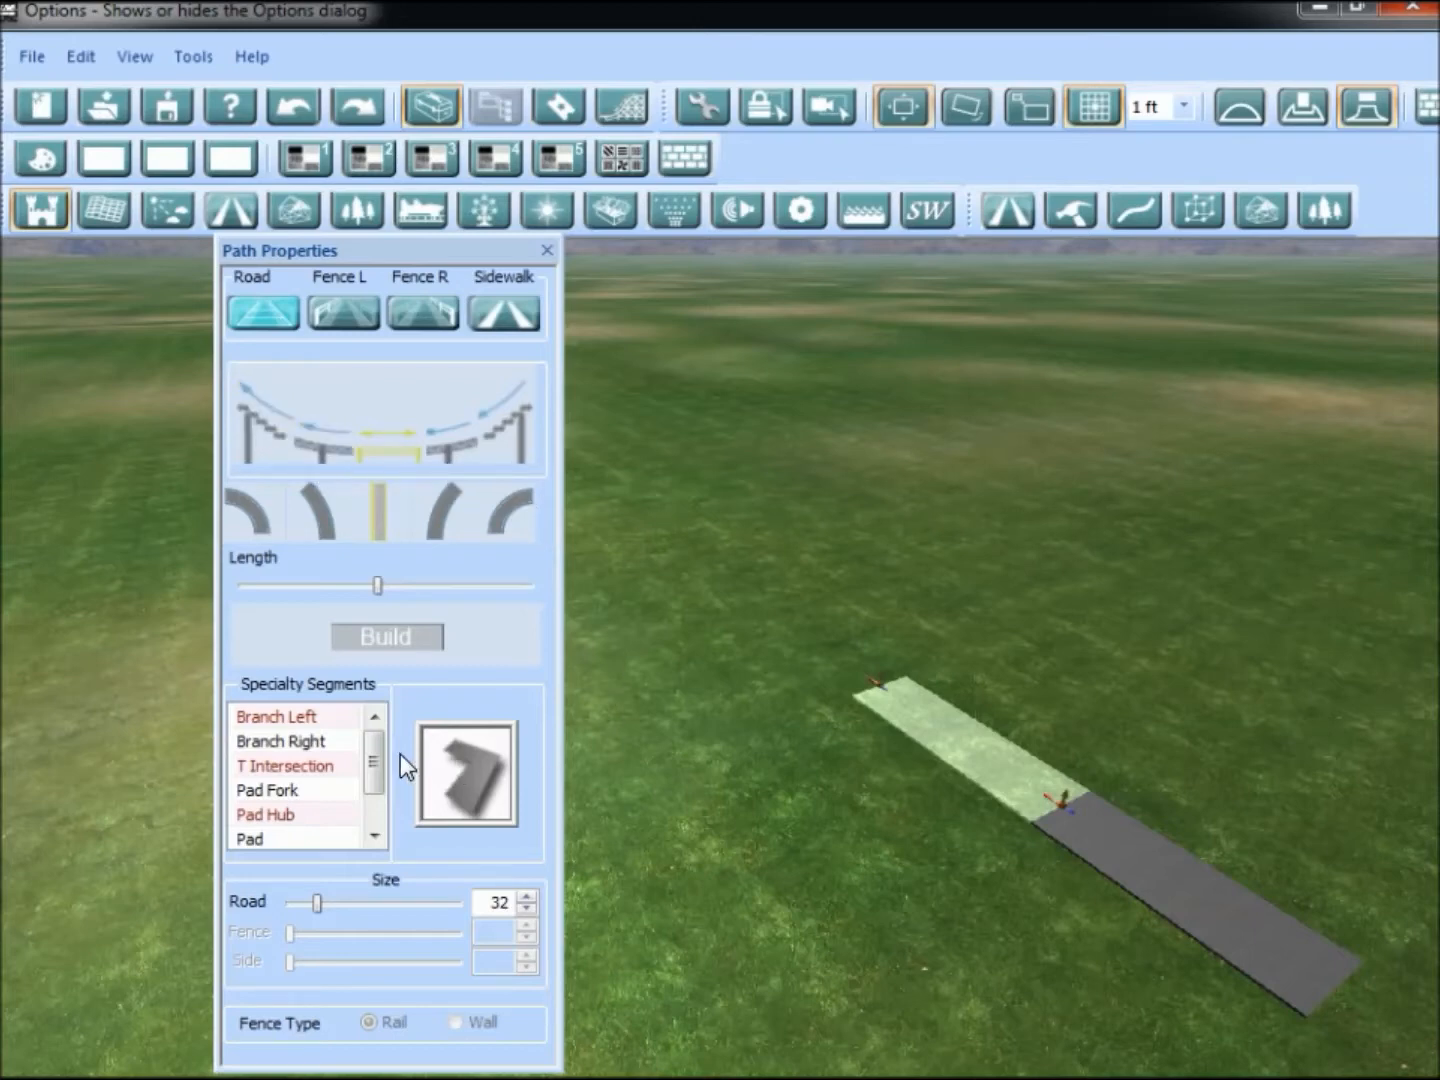
scroll(352, 802, "down", 1)
scroll(368, 757, "up", 1)
left_click_drag(368, 758, 368, 806)
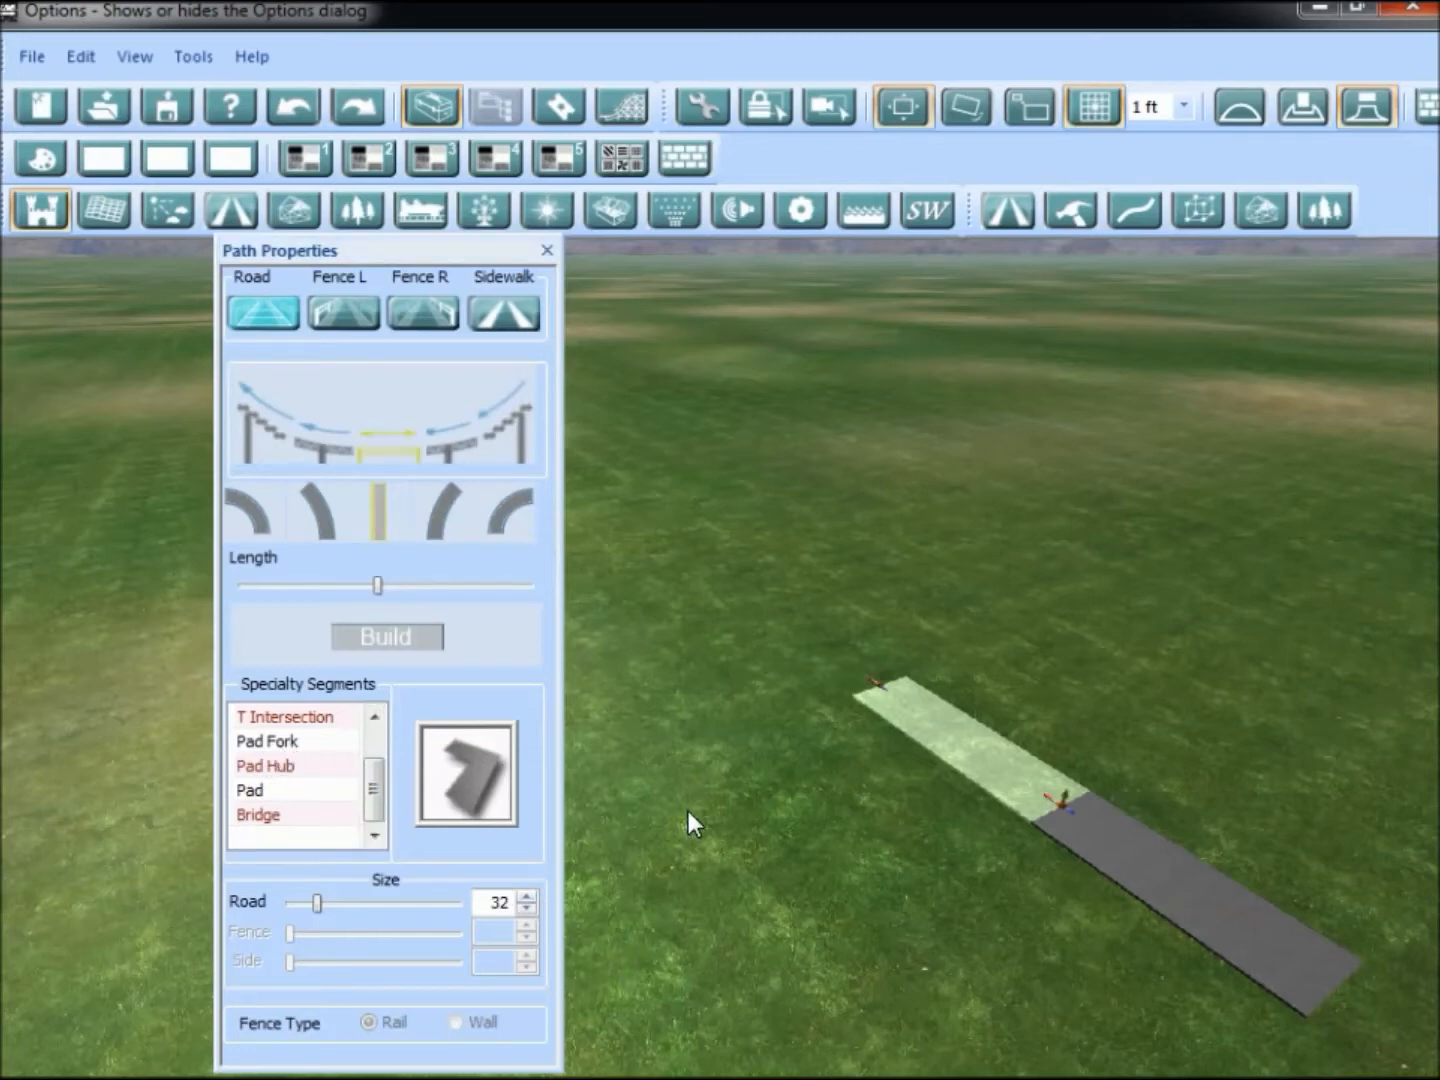
scroll(808, 797, "down", 3)
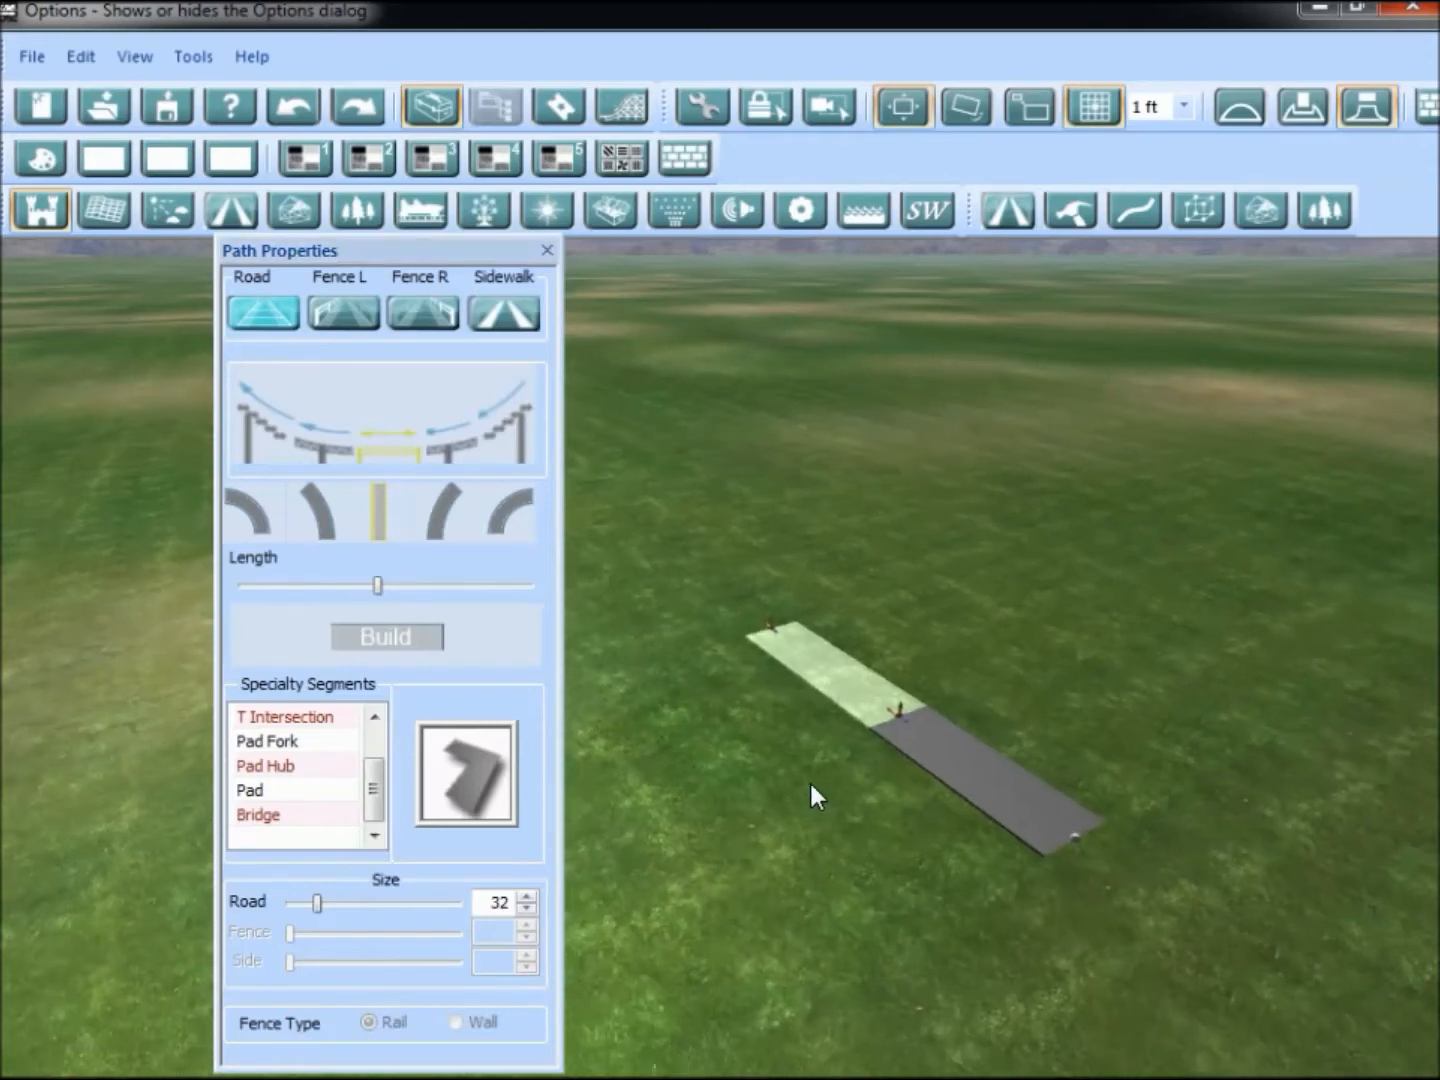
scroll(814, 779, "up", 1)
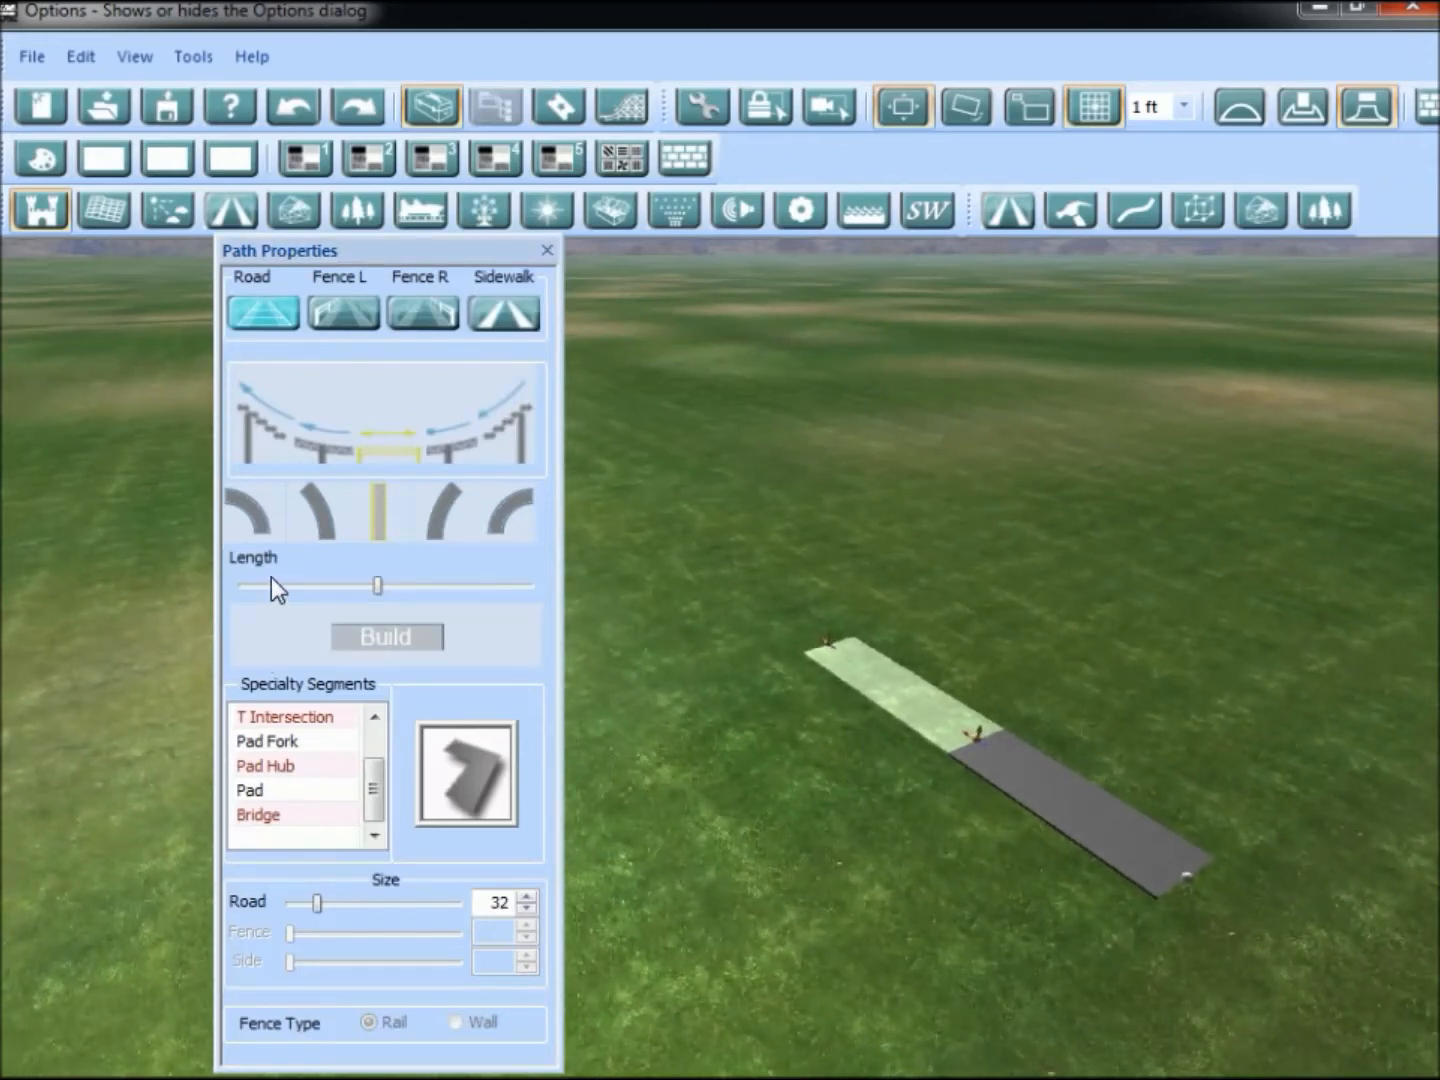
Extend the placed path with two level 90° left-turn segments.
left_click(259, 509)
left_click(365, 627)
left_click(366, 628)
middle_click_drag(880, 780, 965, 655)
Add two straight segments after the curve and build a 90° left turn heading back towards the path's start.
left_click(383, 502)
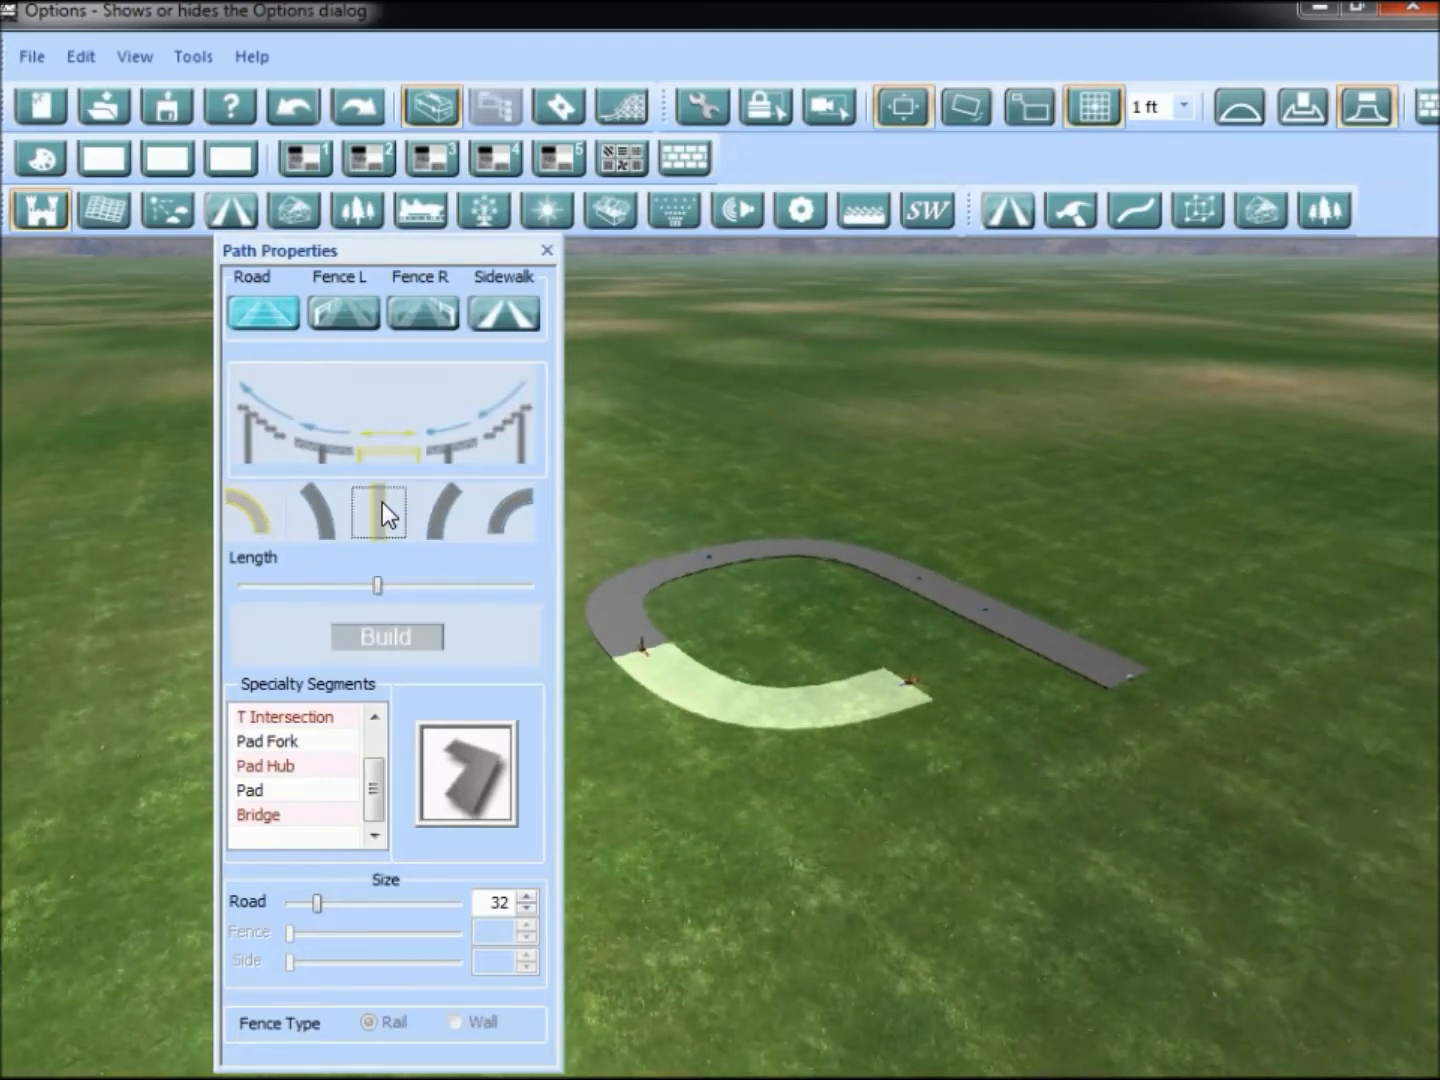
left_click(409, 640)
left_click(410, 640)
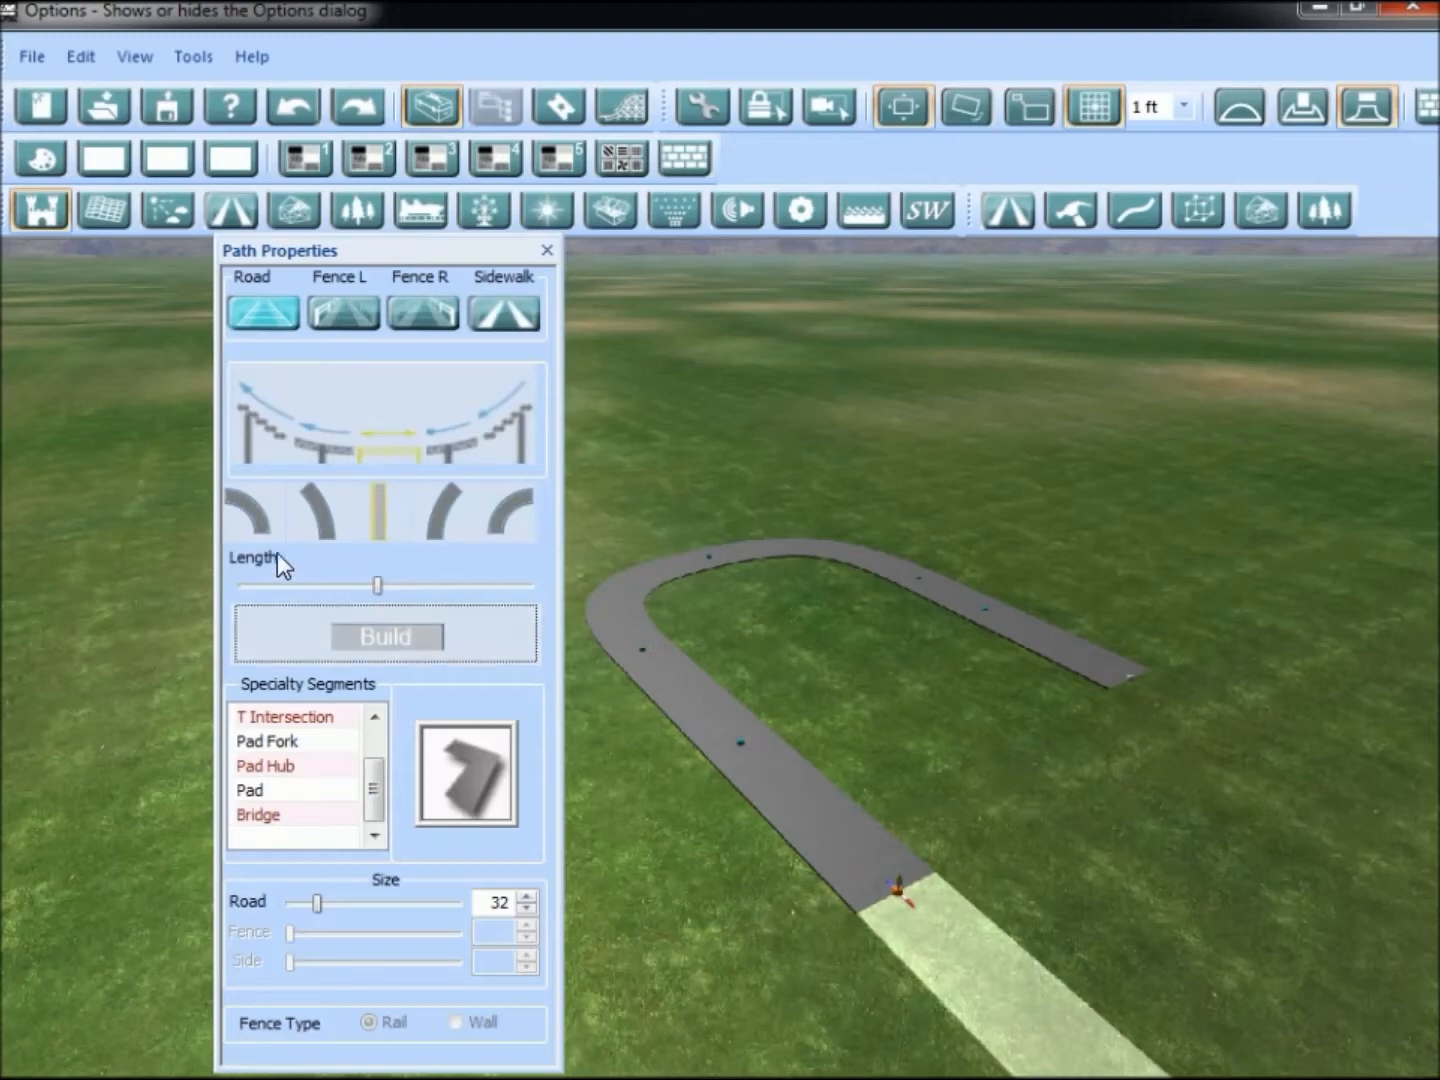
left_click(256, 510)
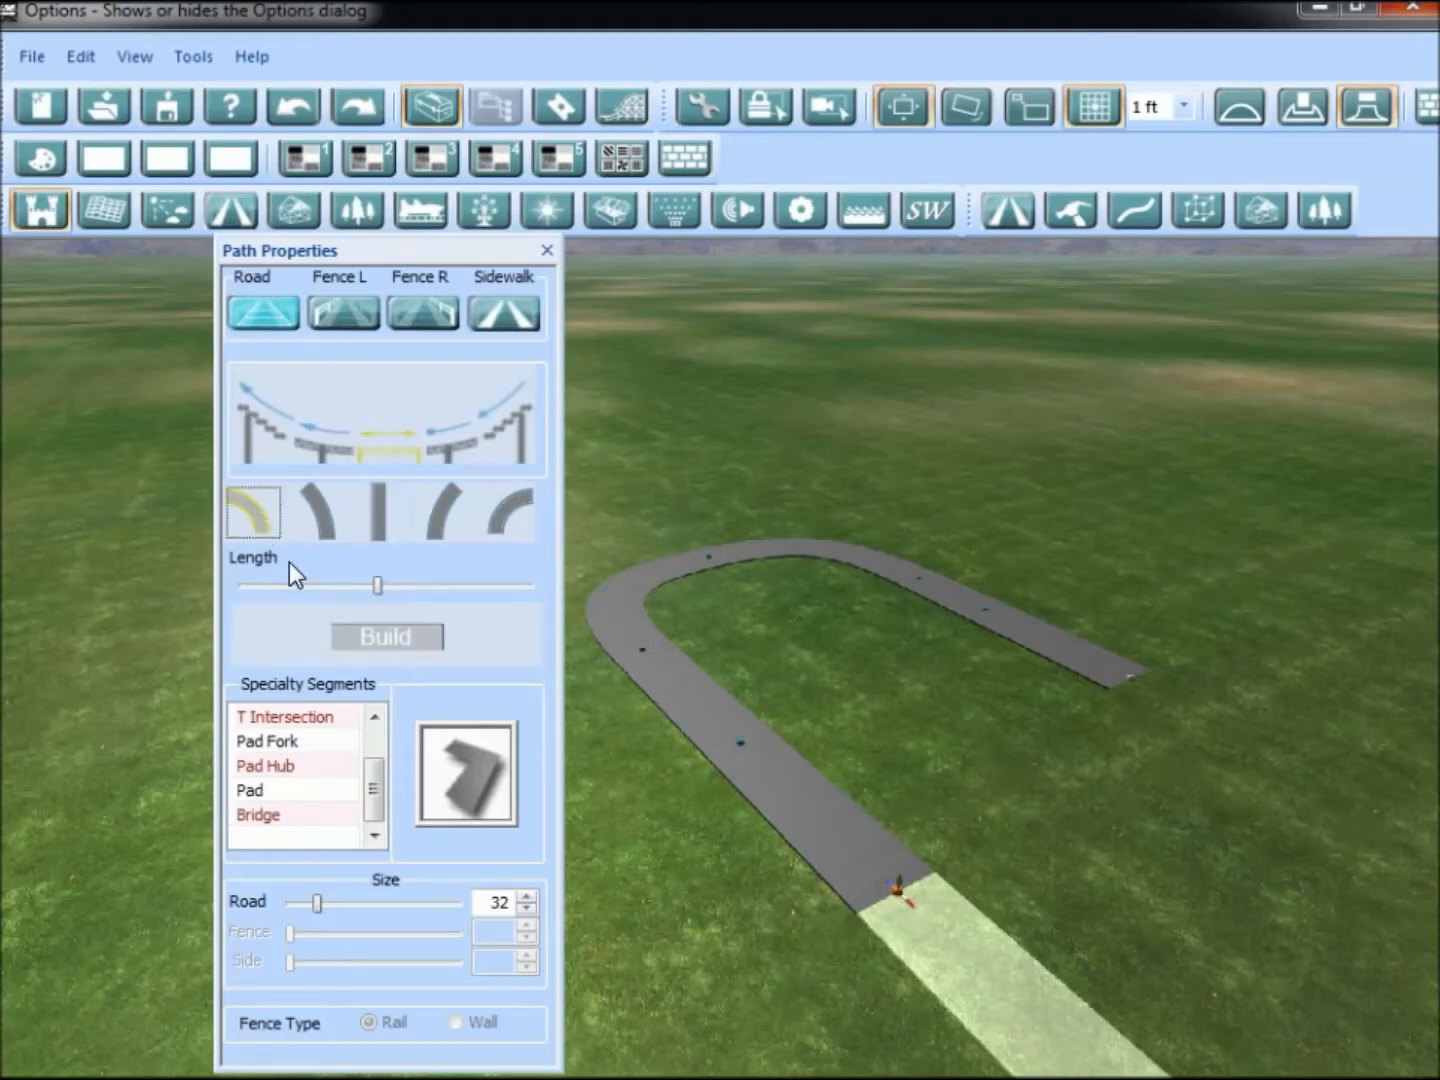
left_click(391, 636)
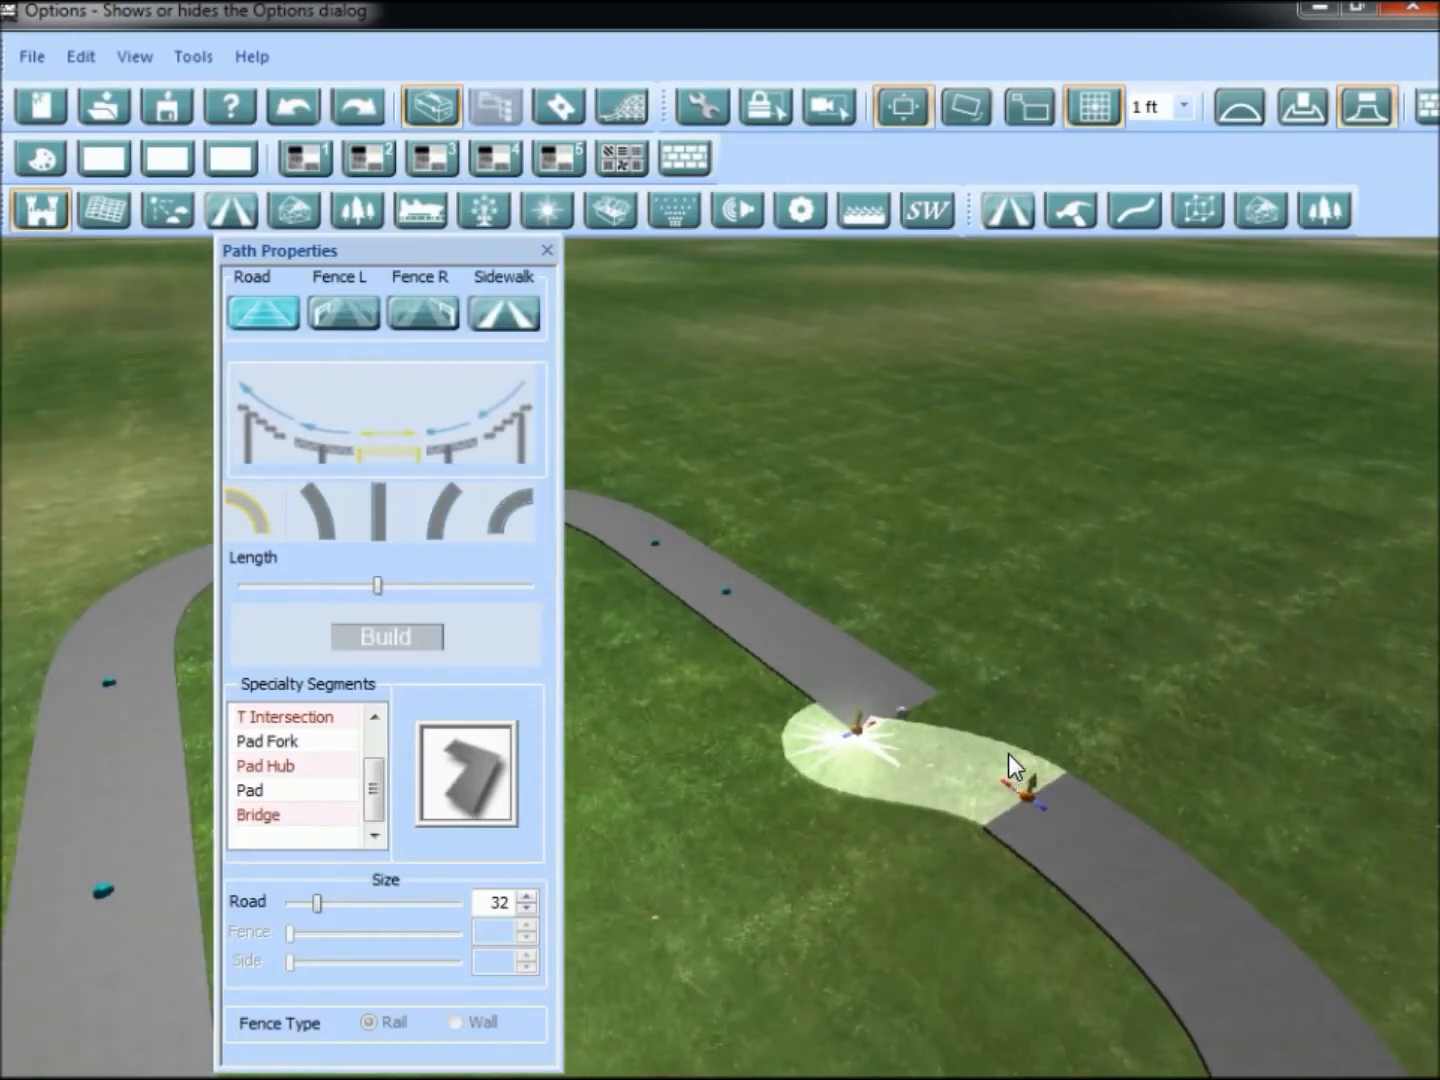
Remove the pending preview segment and snap the path's end node onto its start node to close the loop.
key("Delete")
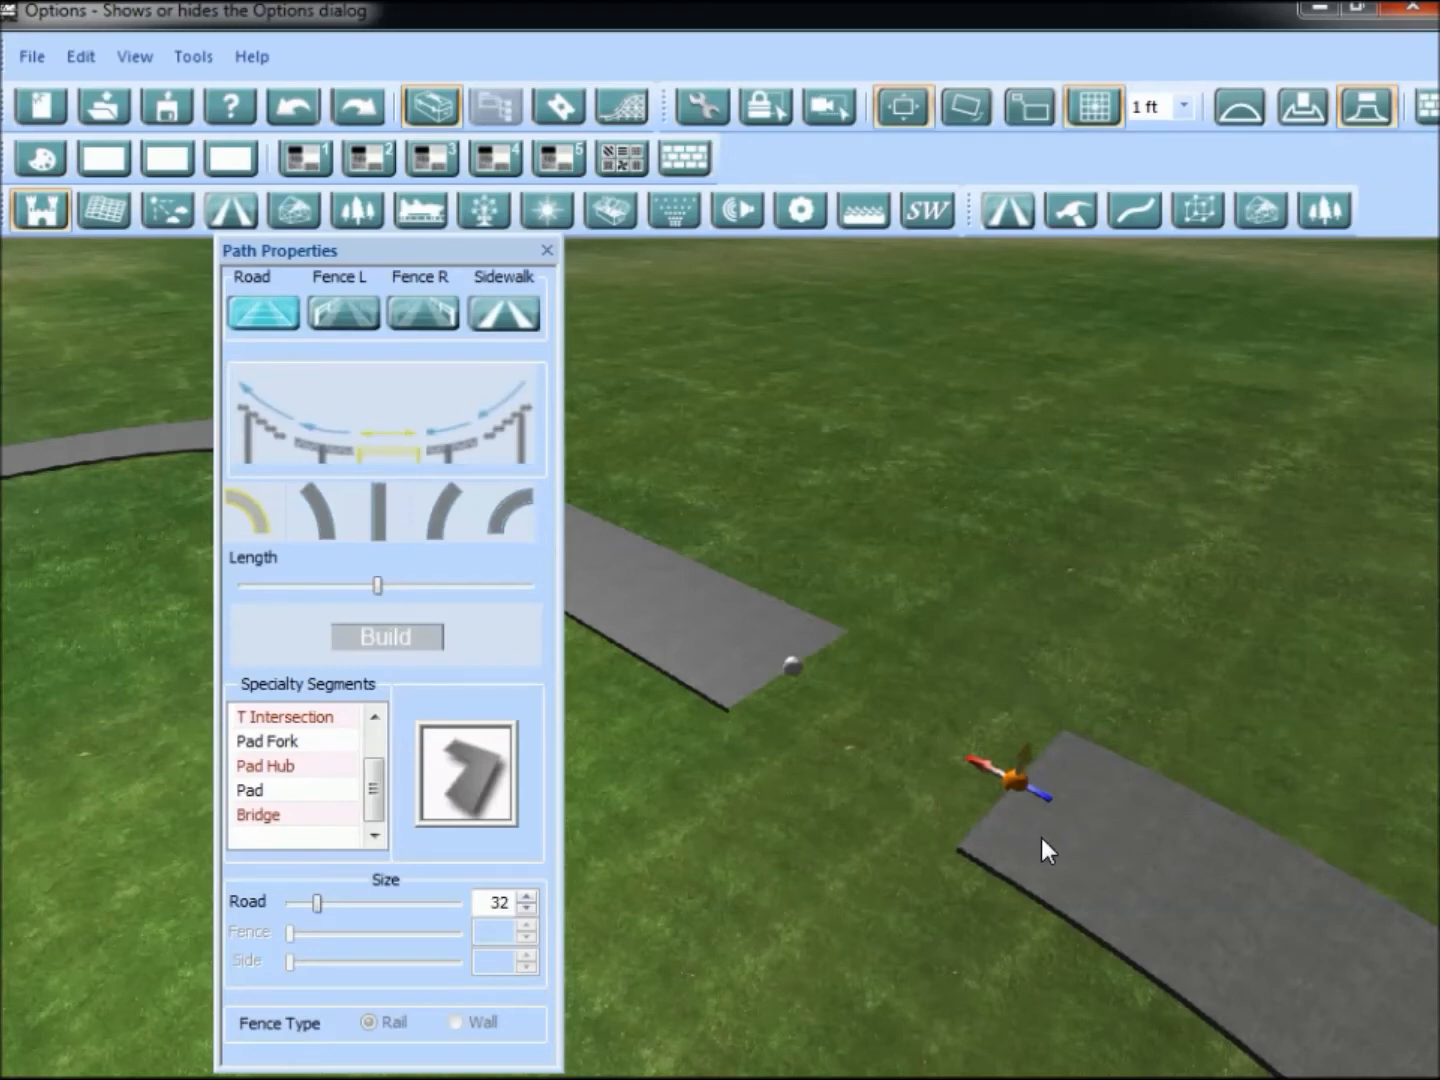
left_click_drag(1041, 837, 782, 718)
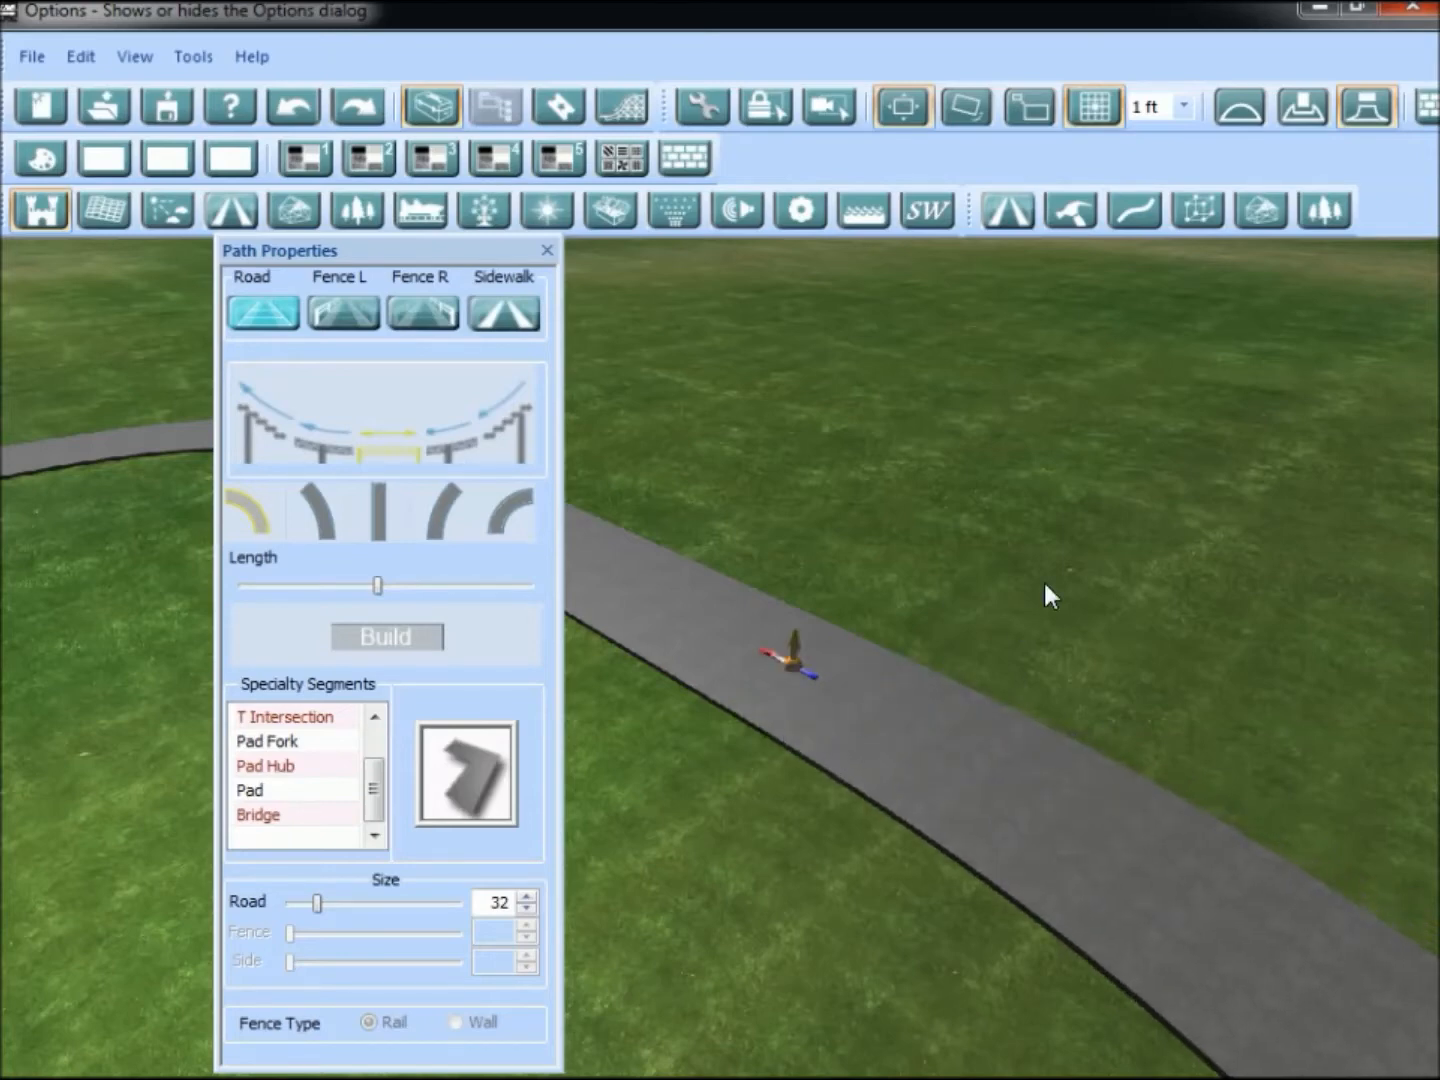
middle_click_drag(870, 684, 1002, 691)
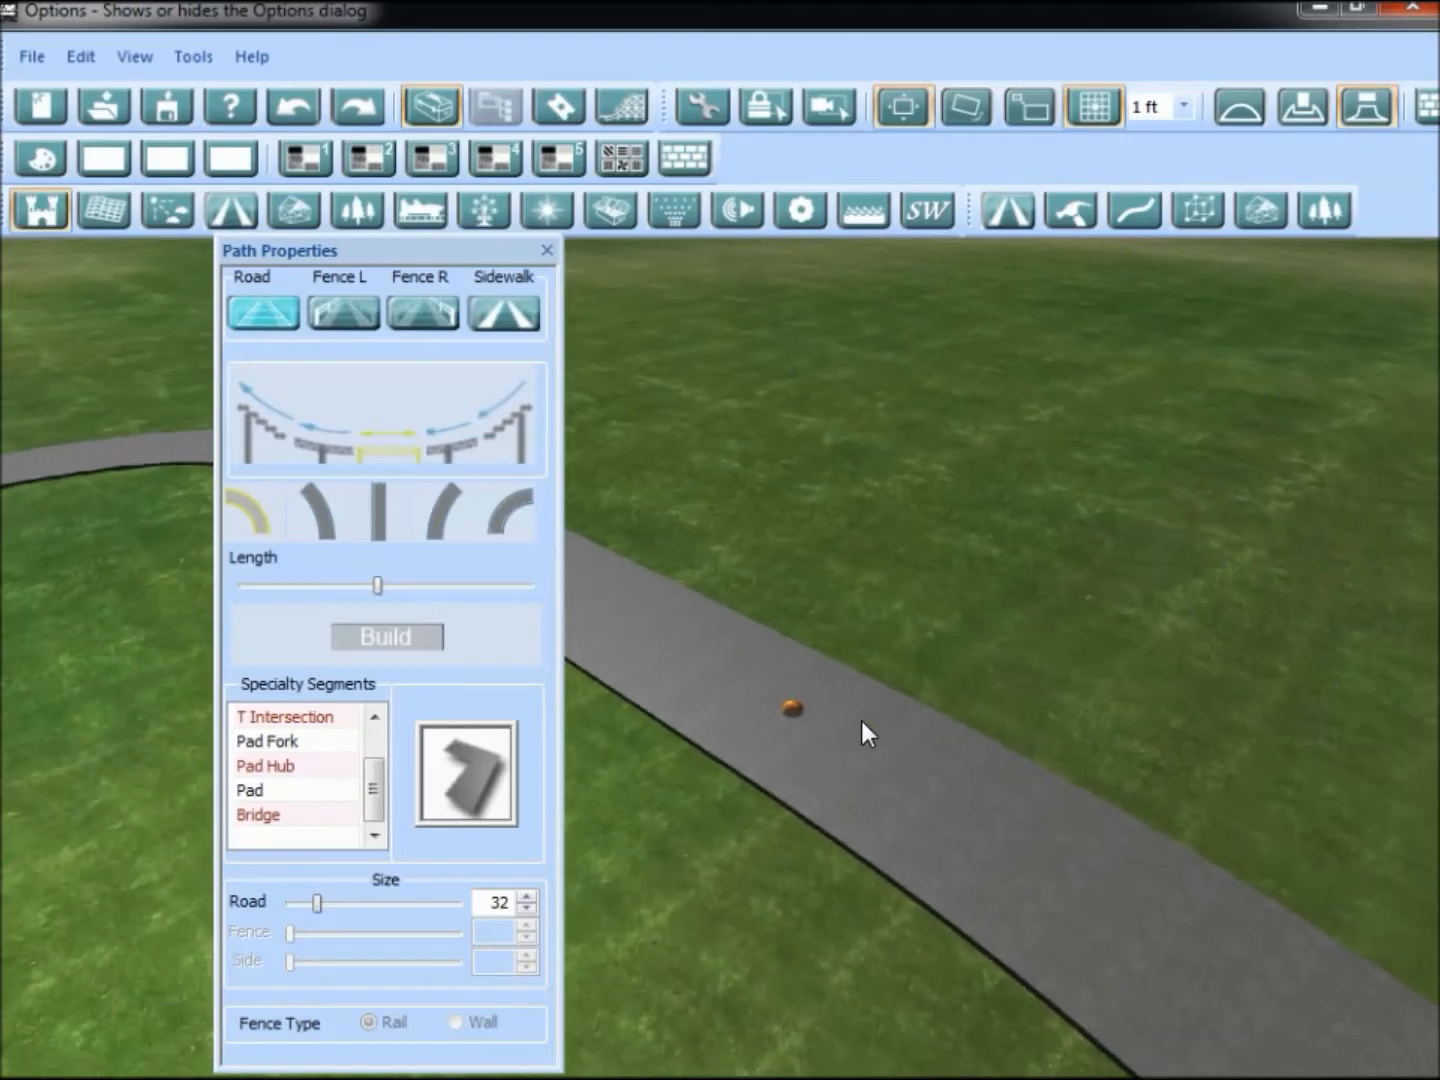
middle_click_drag(861, 720, 734, 670)
Pull the path's end node away from the start, reshape the end, and reposition it a short gap from the start node.
left_click_drag(725, 660, 640, 798)
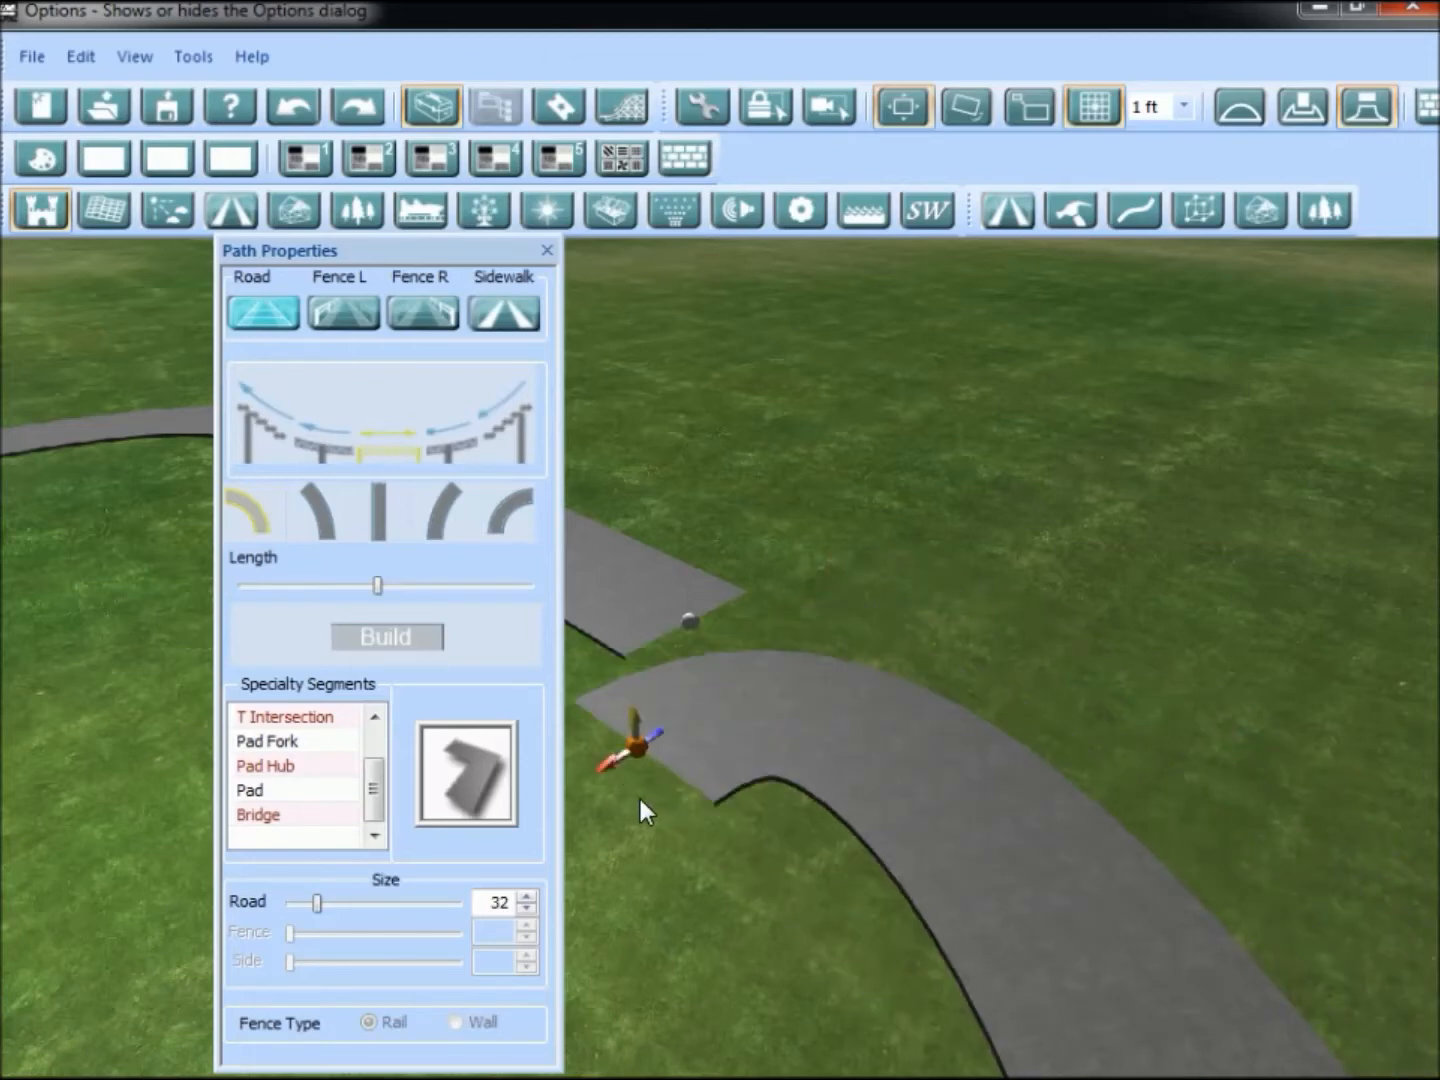
right_click_drag(805, 731, 860, 796)
left_click_drag(810, 778, 1224, 897)
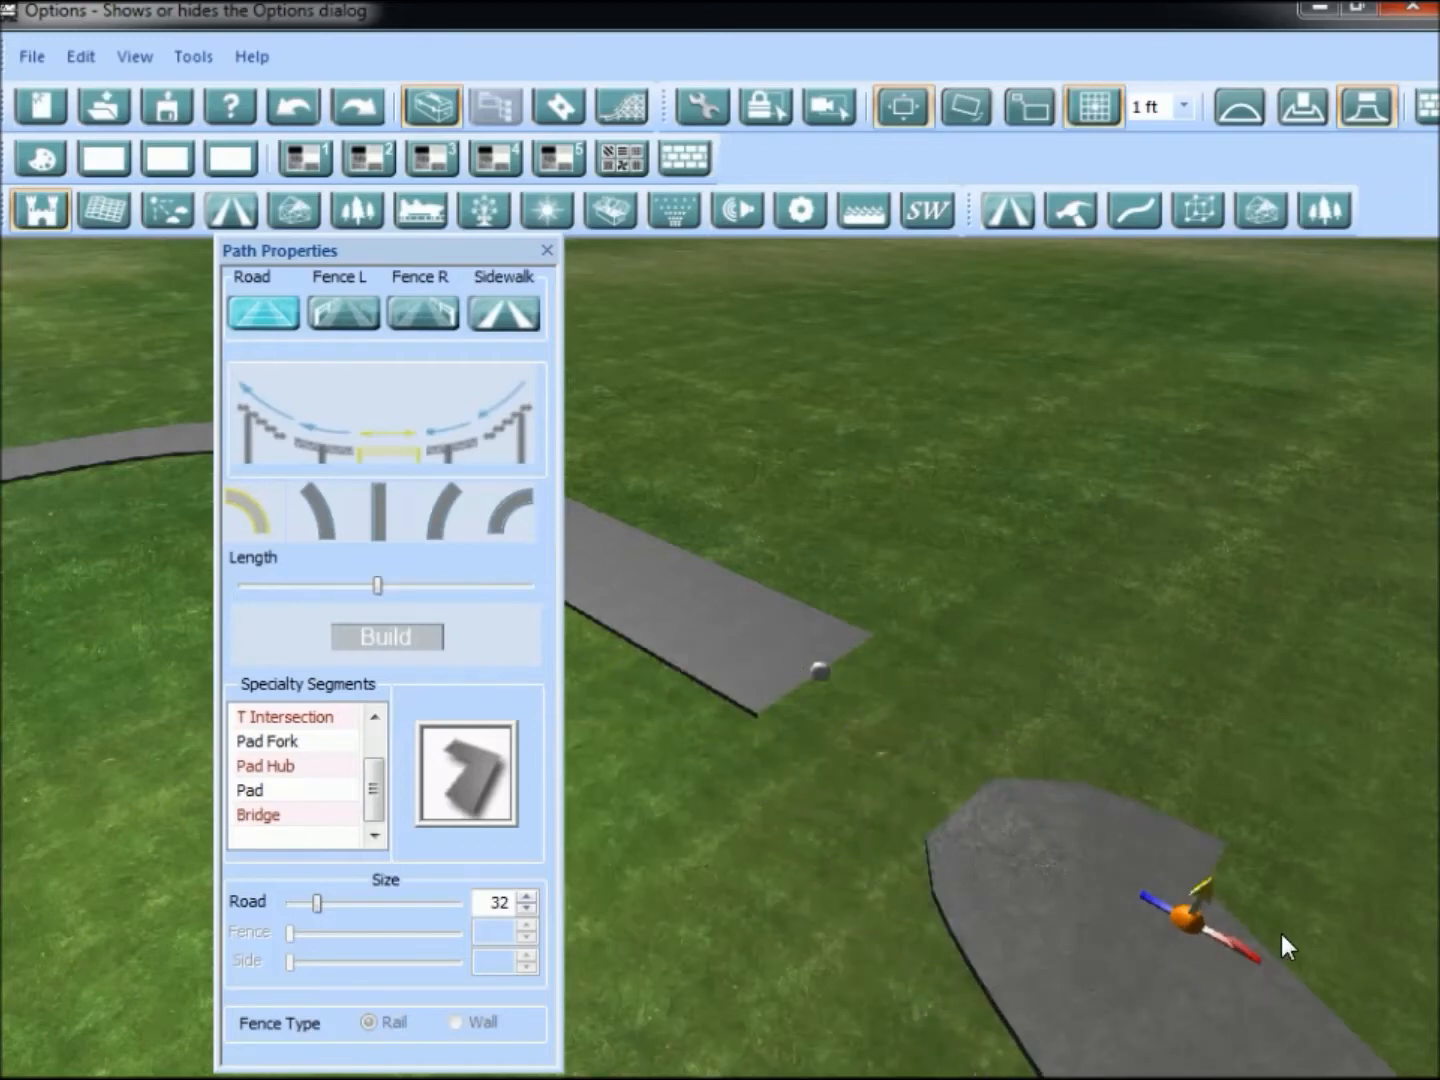
left_click_drag(1282, 933, 1085, 855)
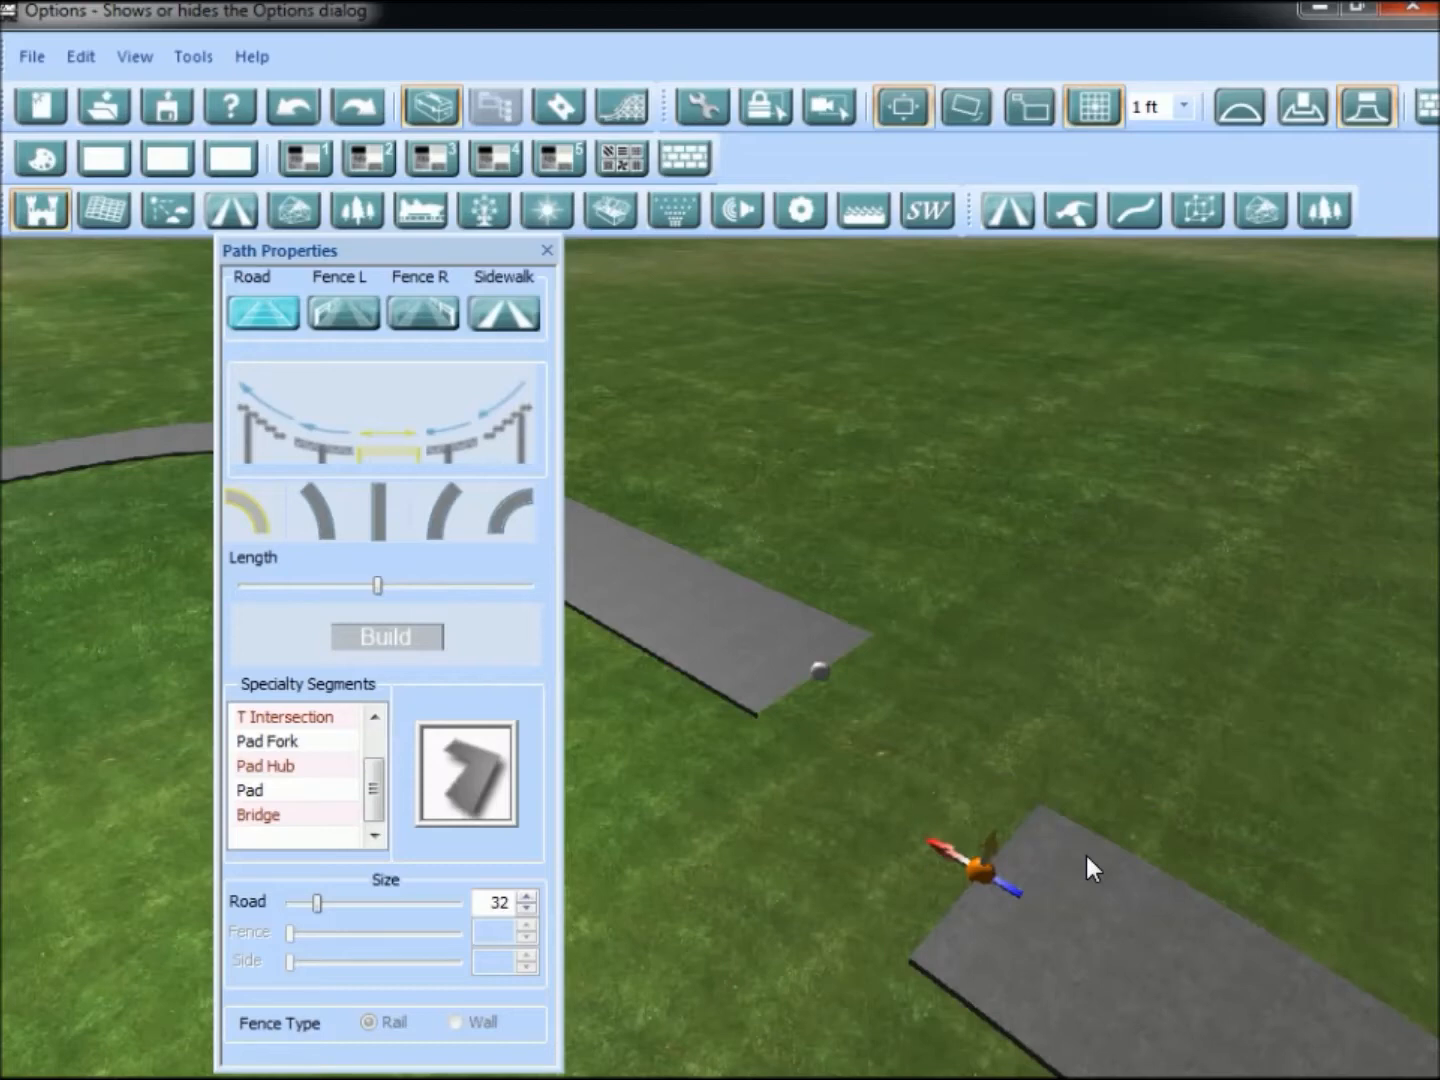
left_click_drag(1085, 855, 931, 717)
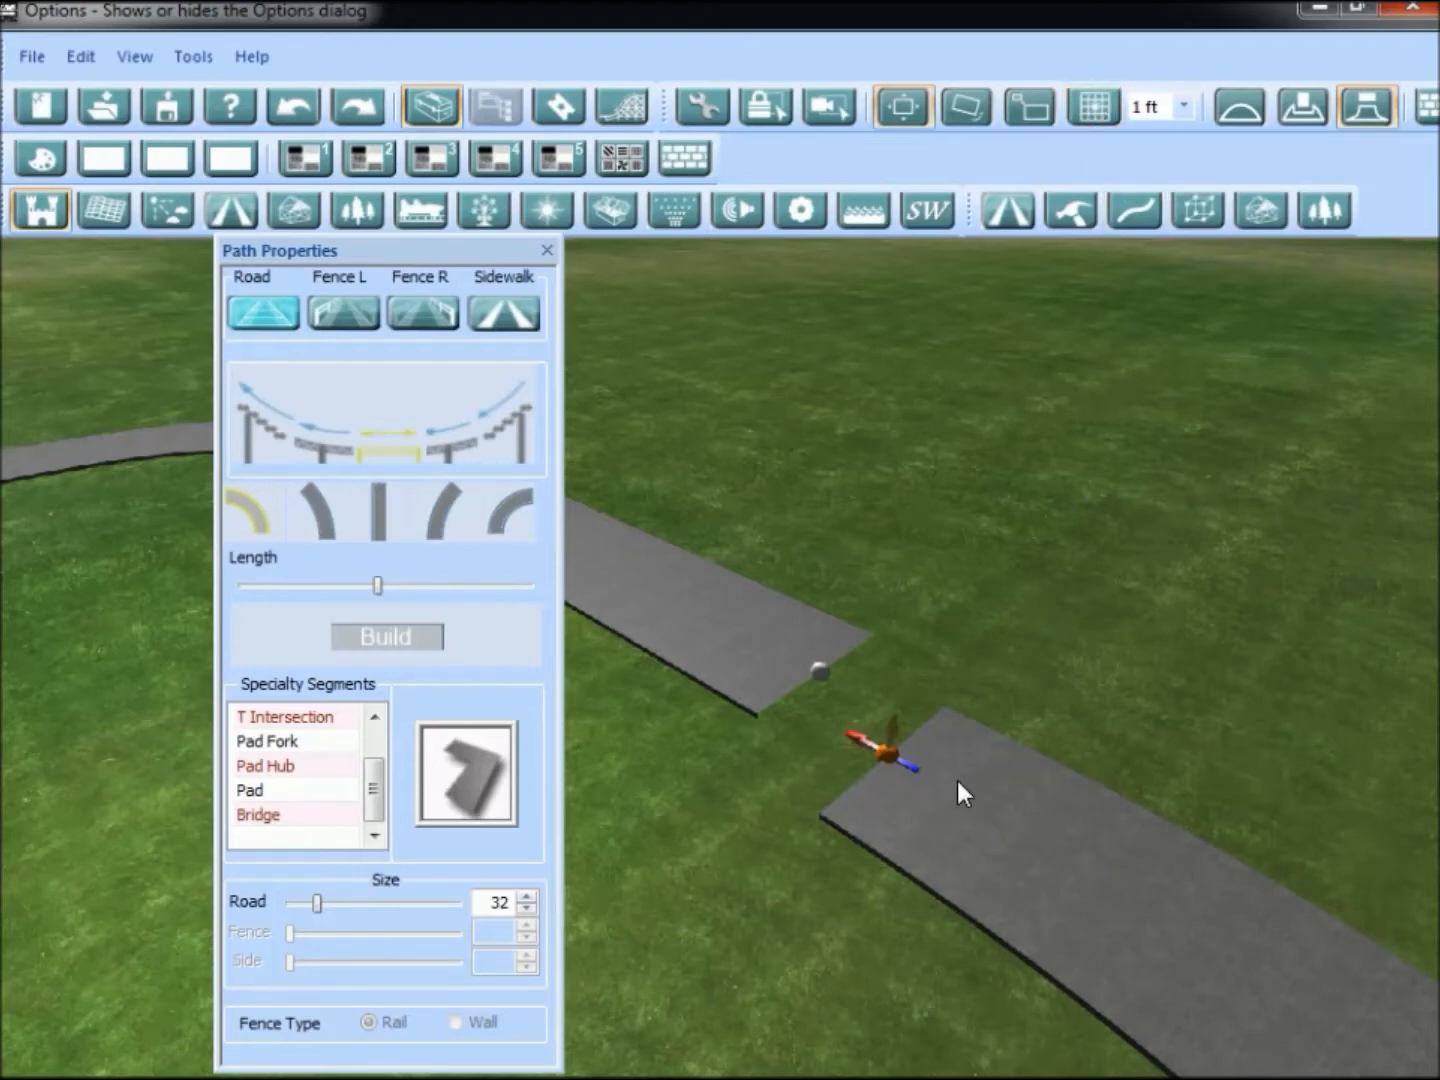
Snap the path's end node onto its start node to close the loop, turn on grid snapping and dismiss the path properties.
left_click_drag(957, 781, 885, 703)
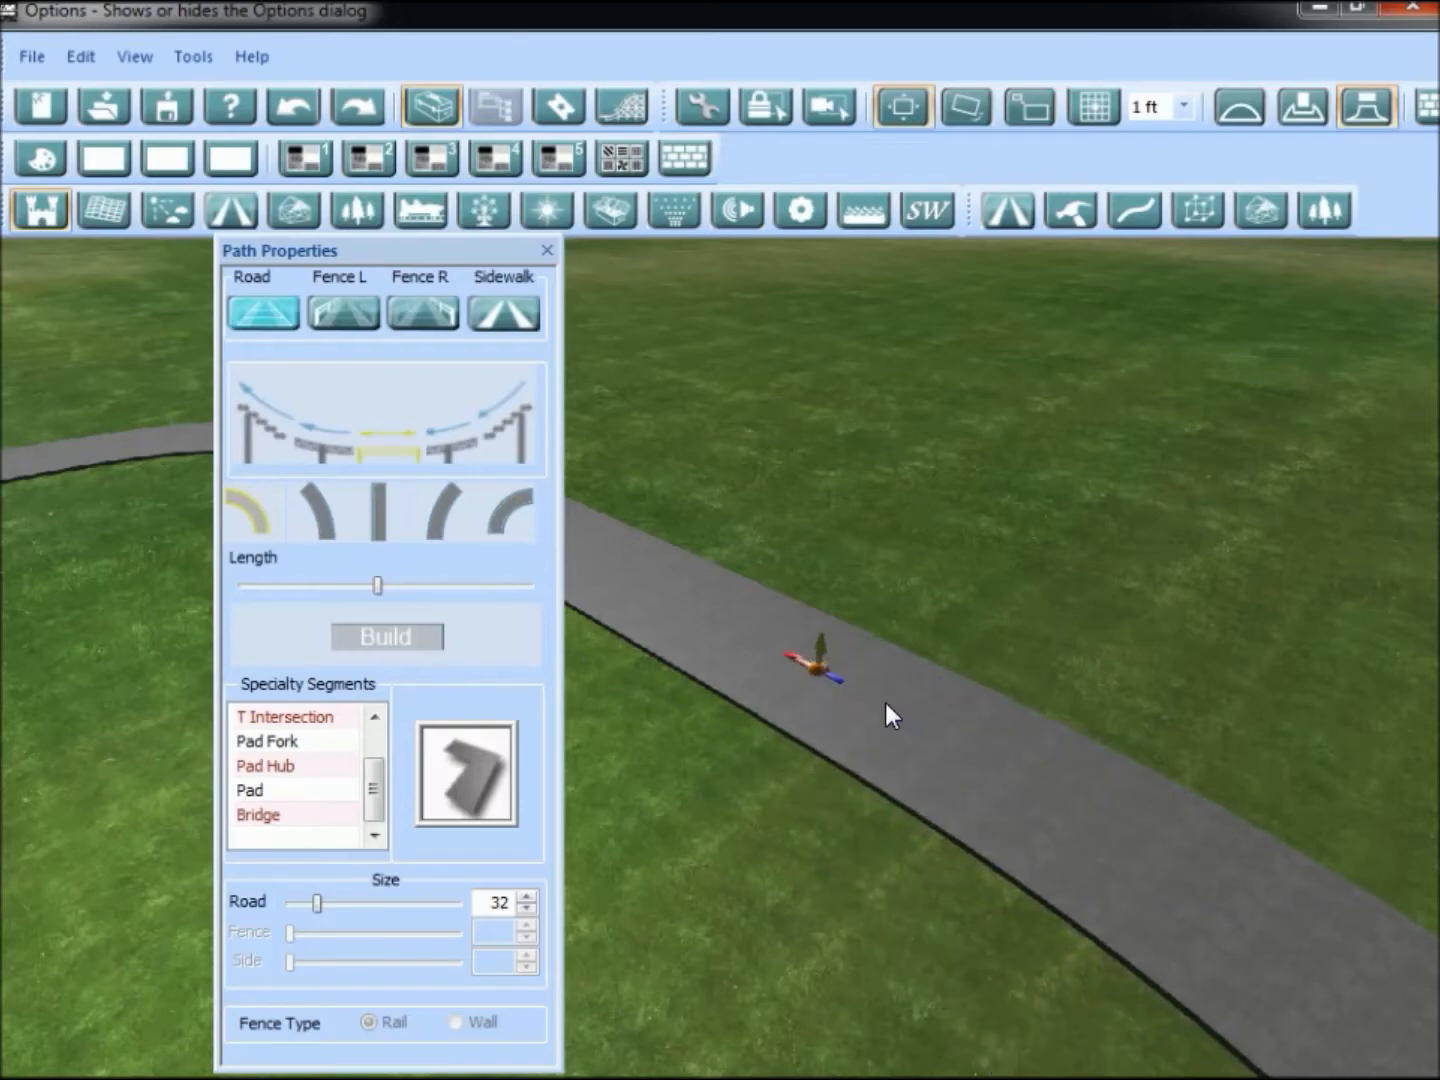
left_click(1095, 106)
right_click_drag(1017, 573, 838, 657)
left_click(546, 247)
right_click_drag(838, 583, 793, 646)
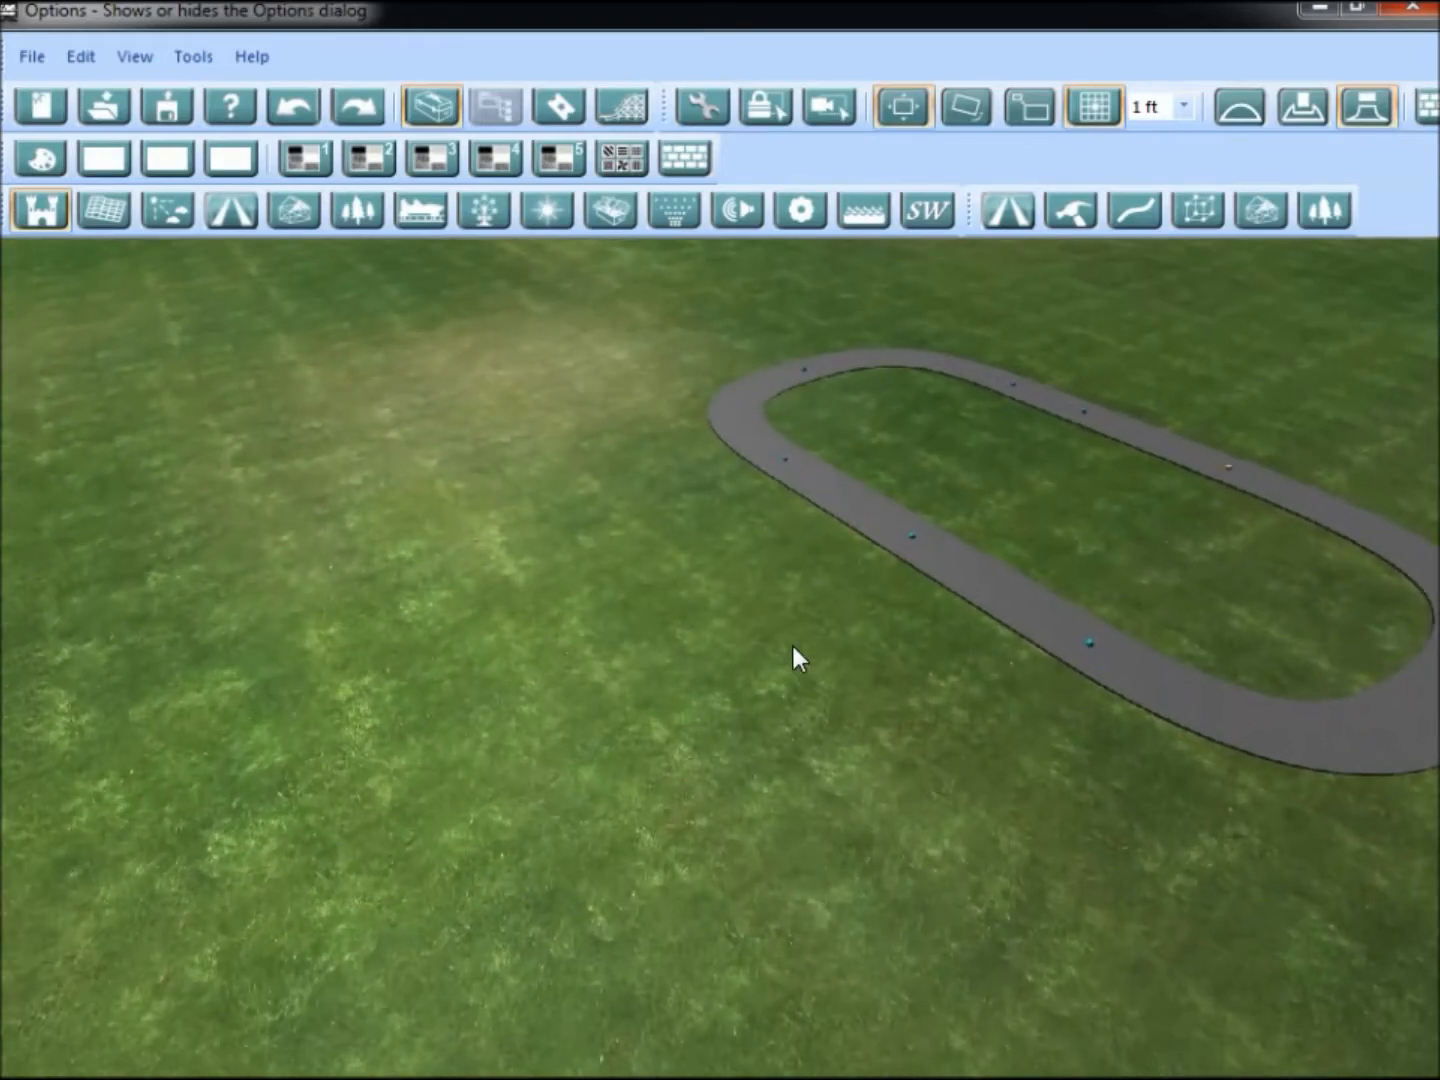
Place a second Basic Path piece from the path library on the open grass beside the closed loop.
scroll(791, 646, "up", 2)
key("d")
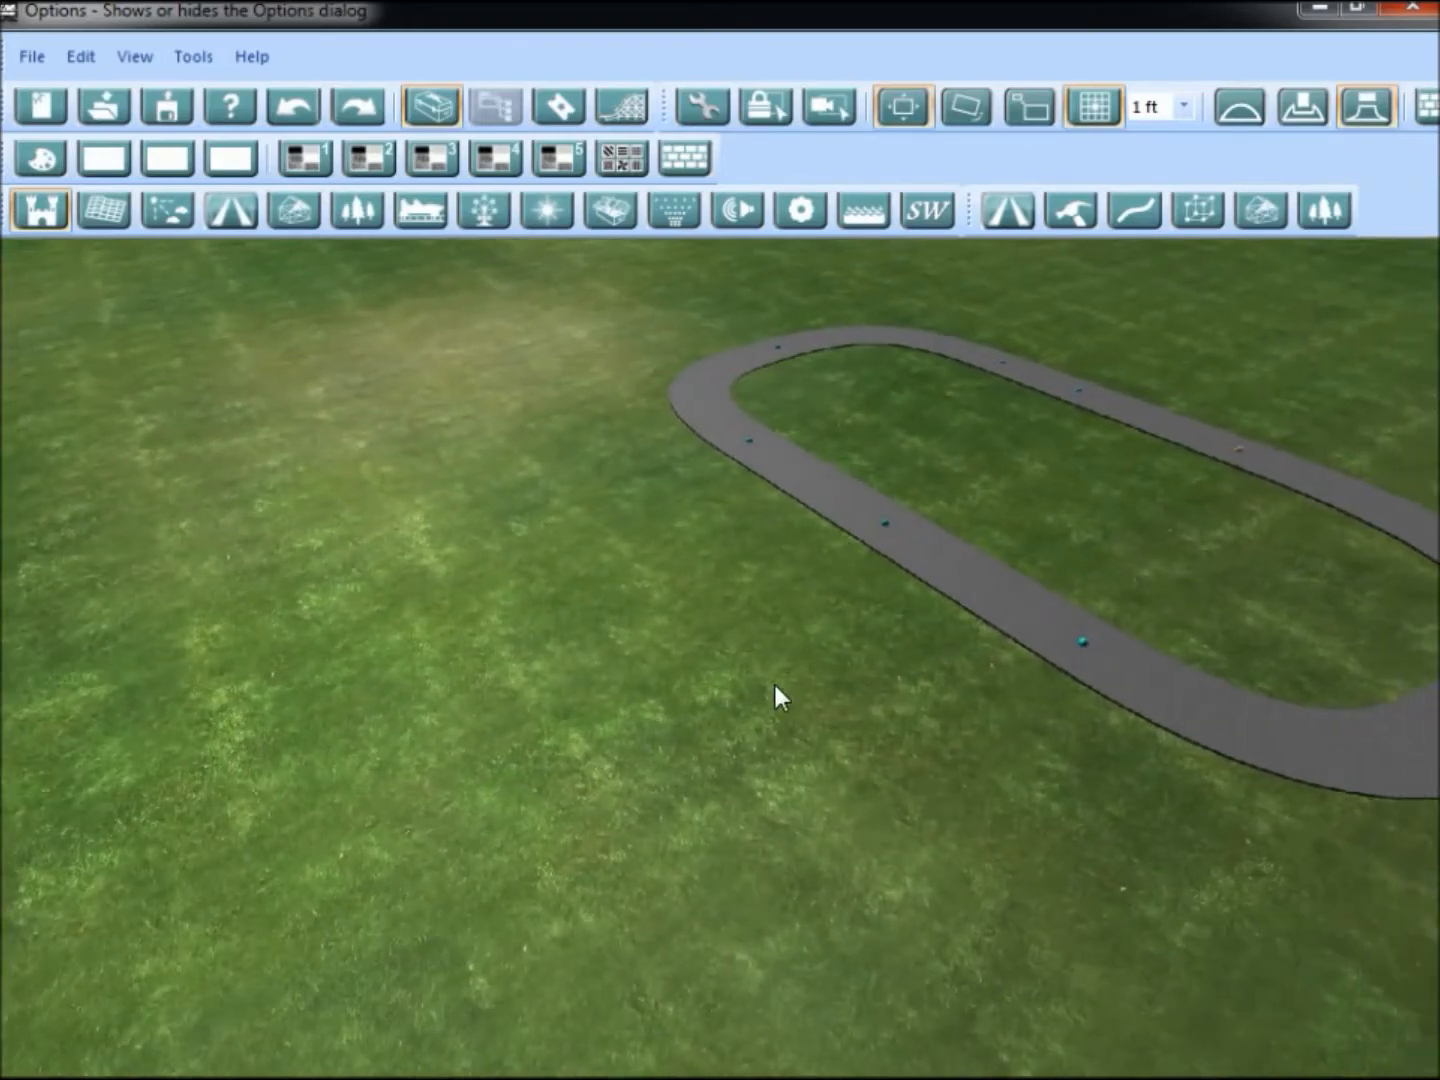
key("a")
key("d")
left_click(1000, 214)
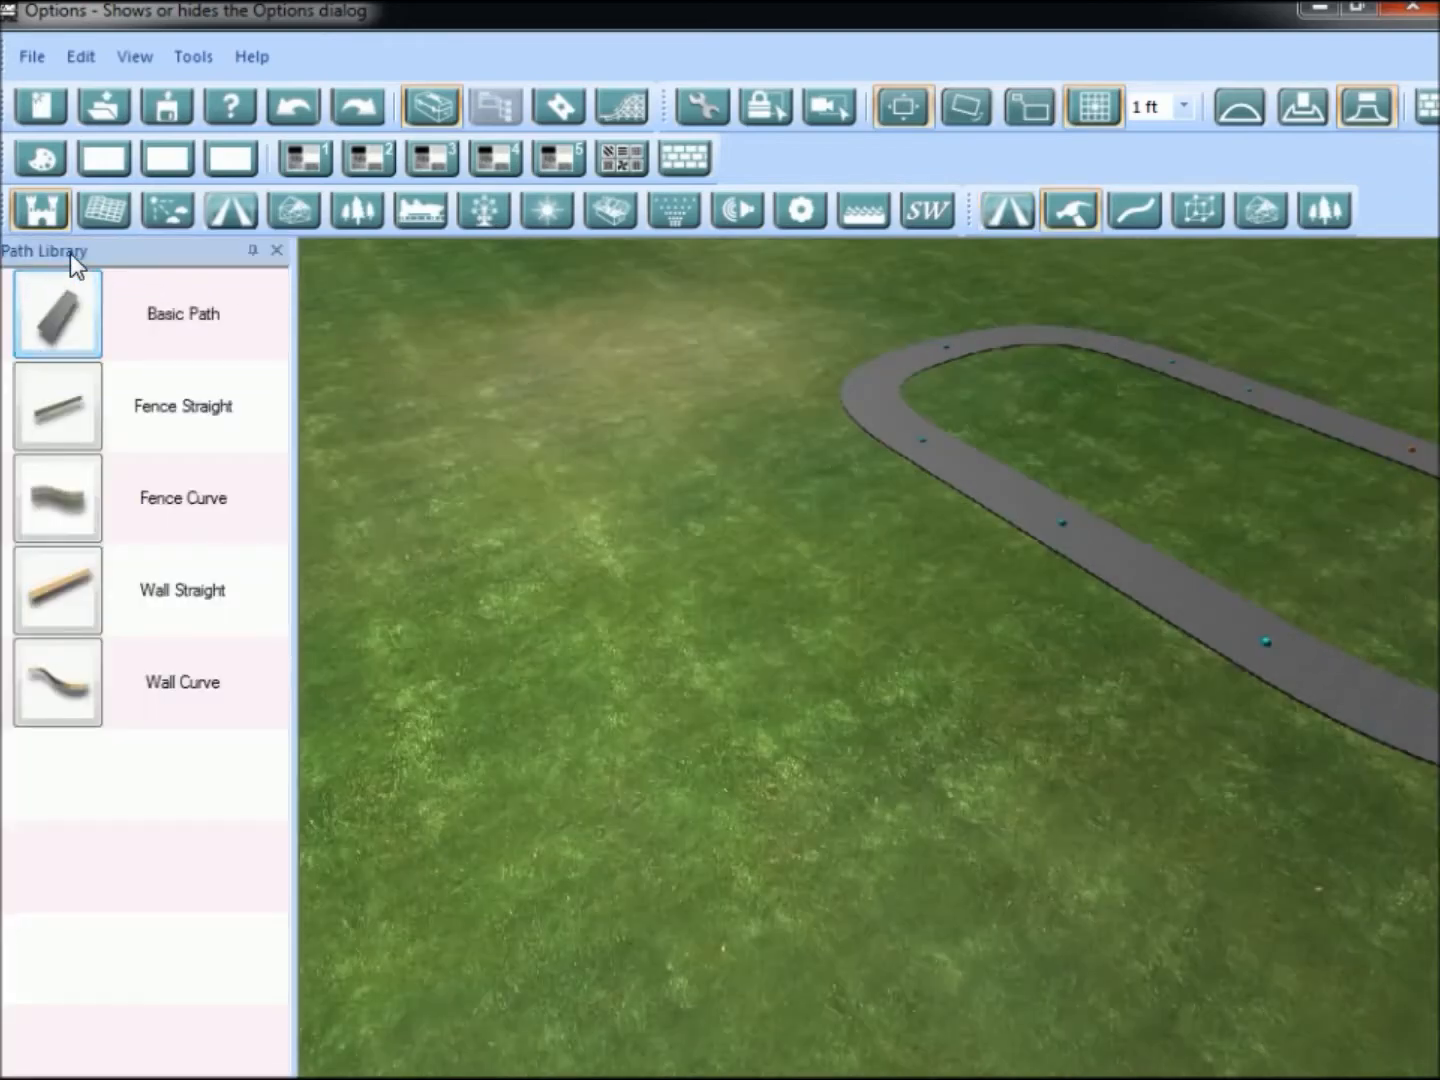
left_click(61, 307)
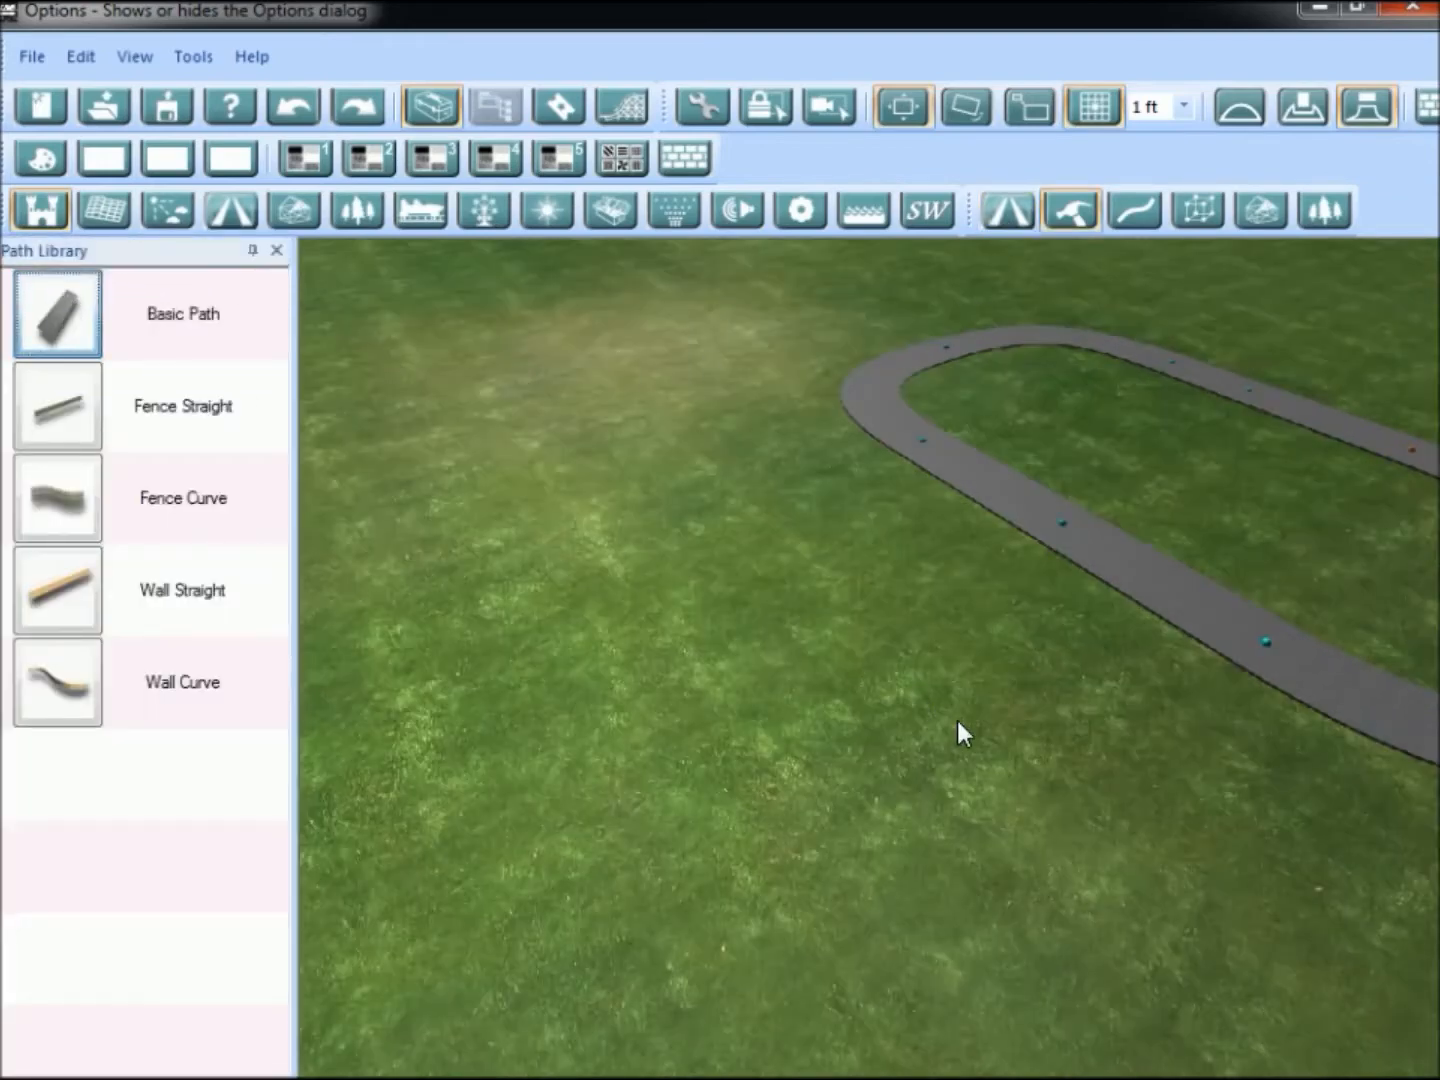
left_click(883, 751)
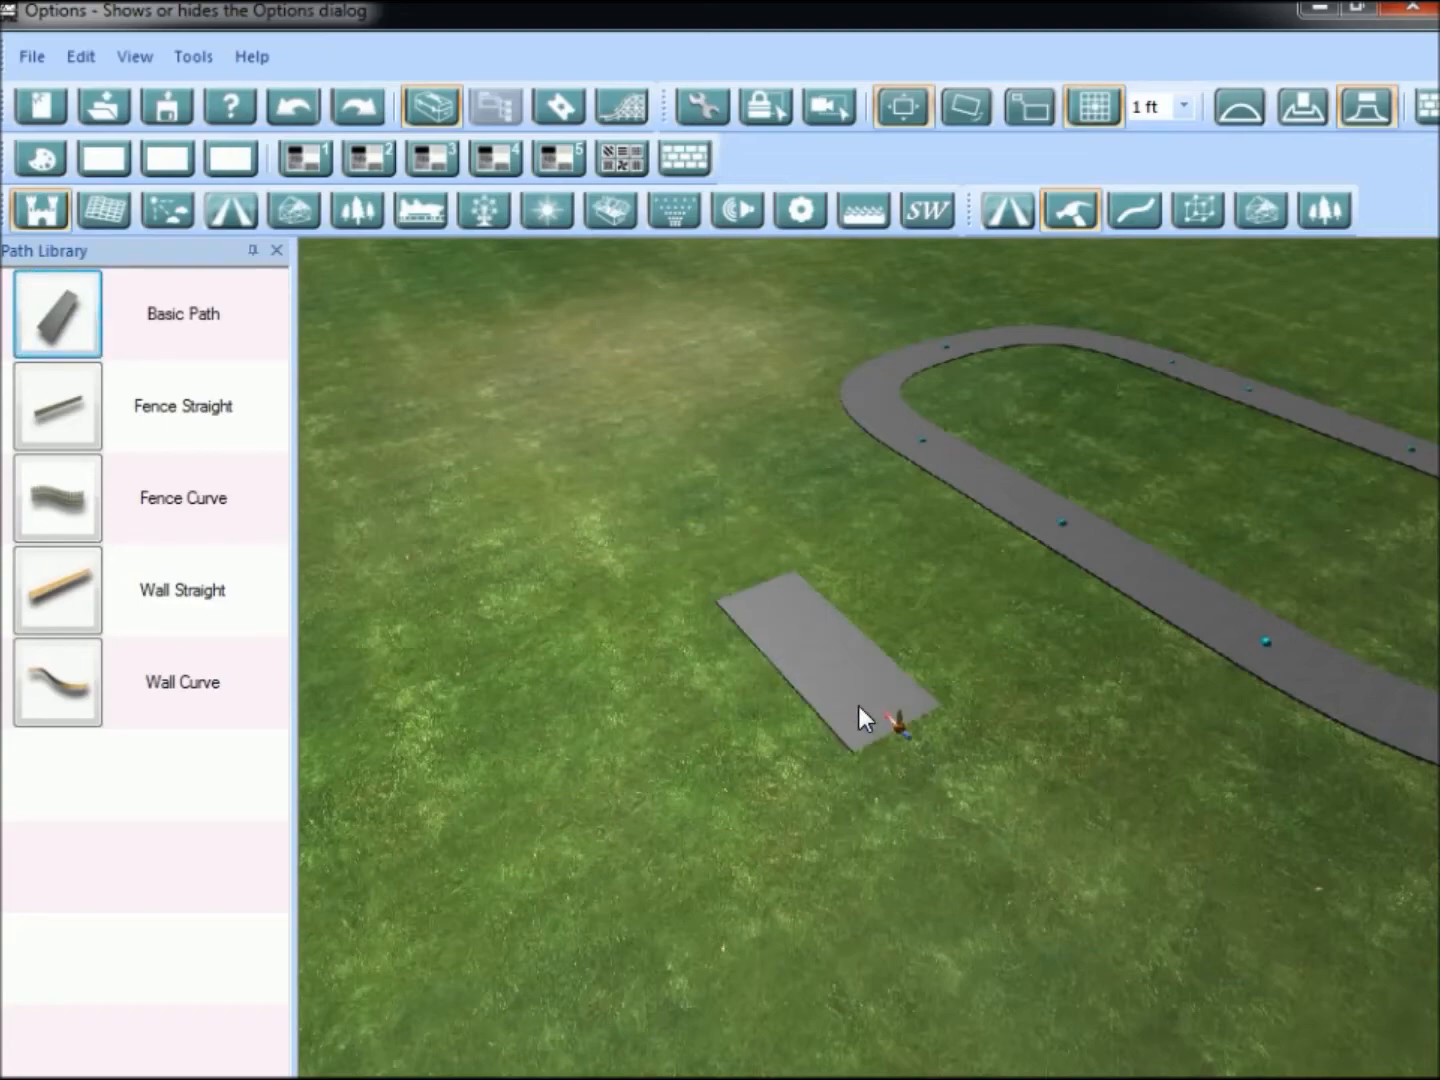
left_click(861, 712)
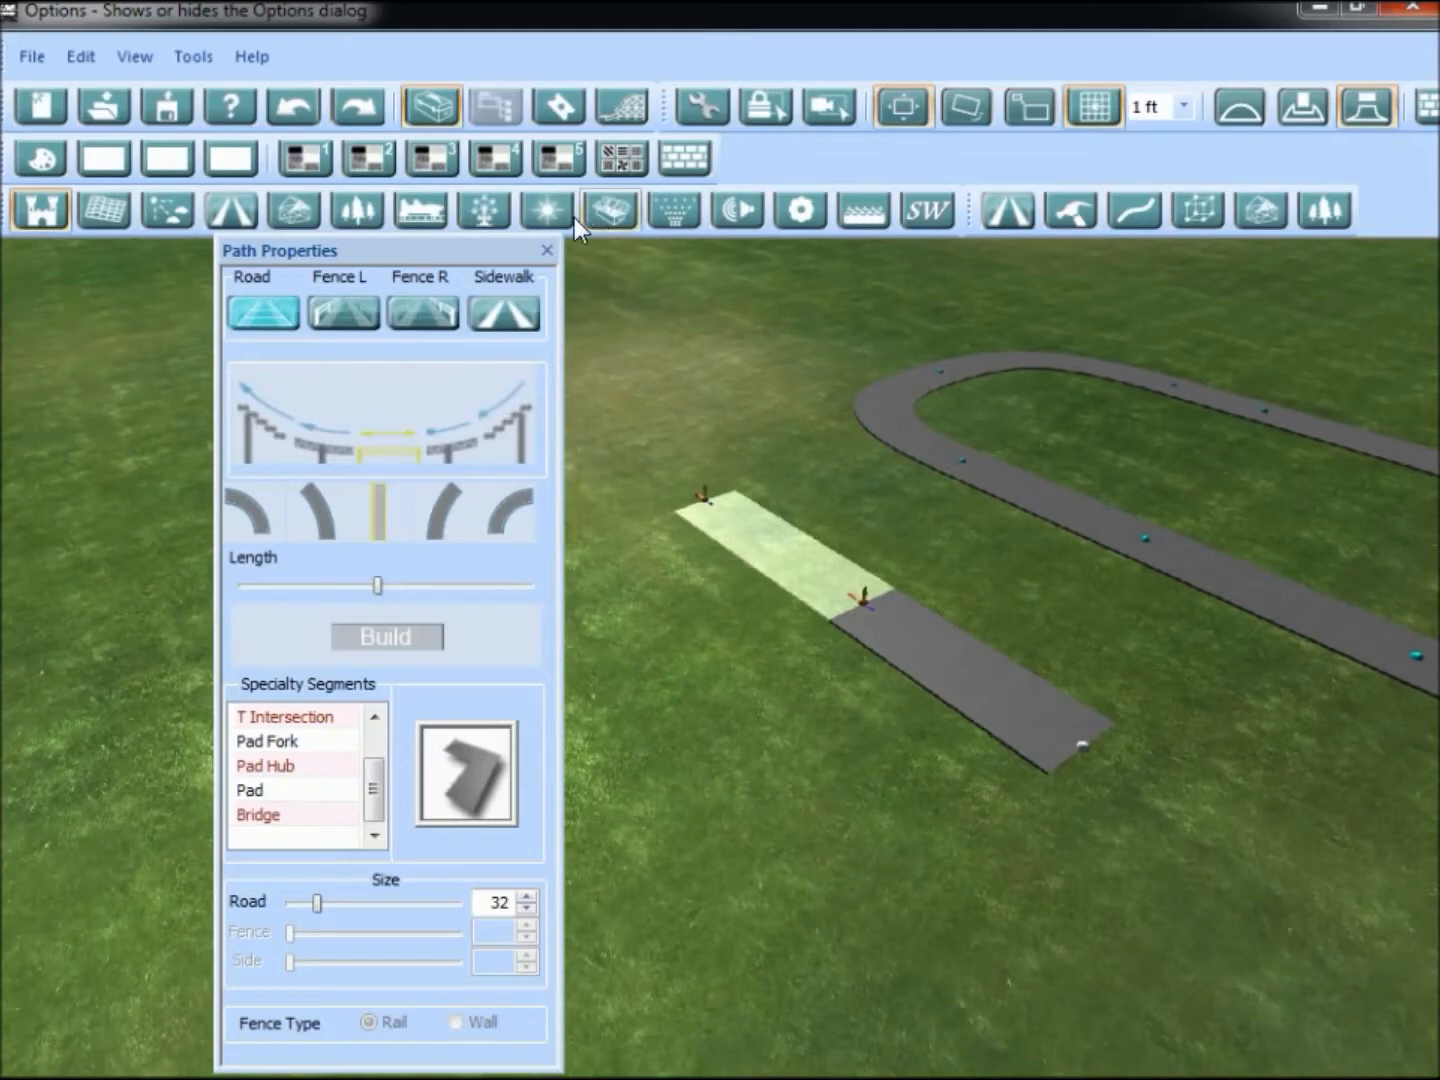
Dismiss the path properties and discard the pending preview segment on the new path piece.
left_click(547, 248)
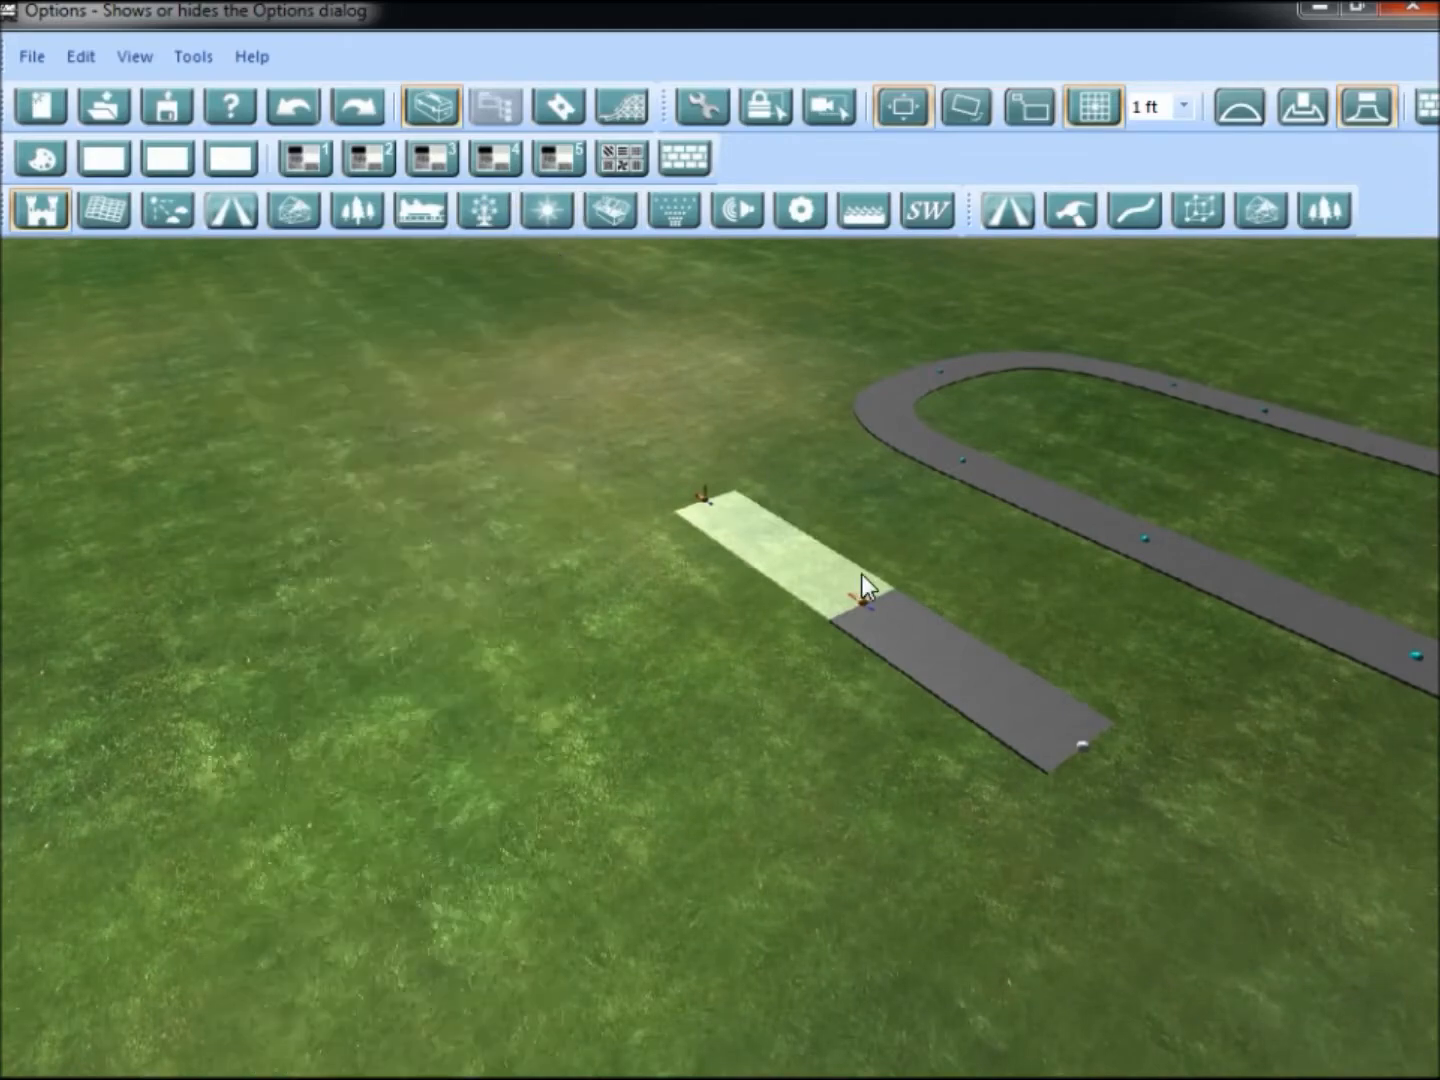
key("Escape")
key("w")
key("d")
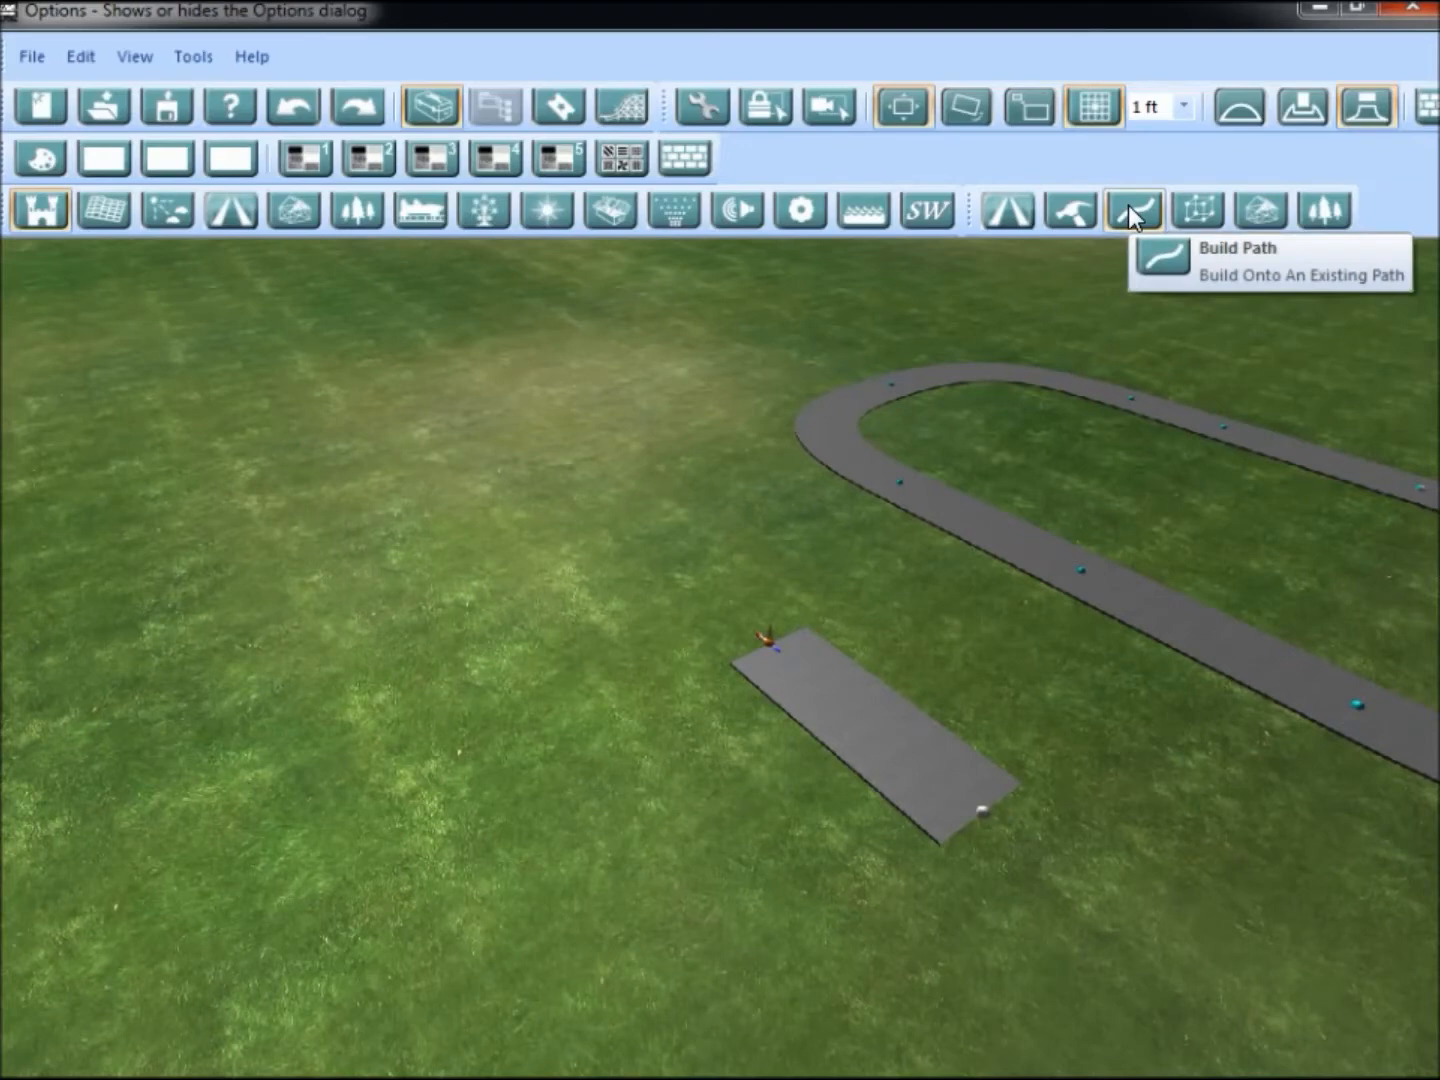
Start Build Path on the new piece's end and try different lengths and S-curve shapes for its next segment.
left_click(1127, 211)
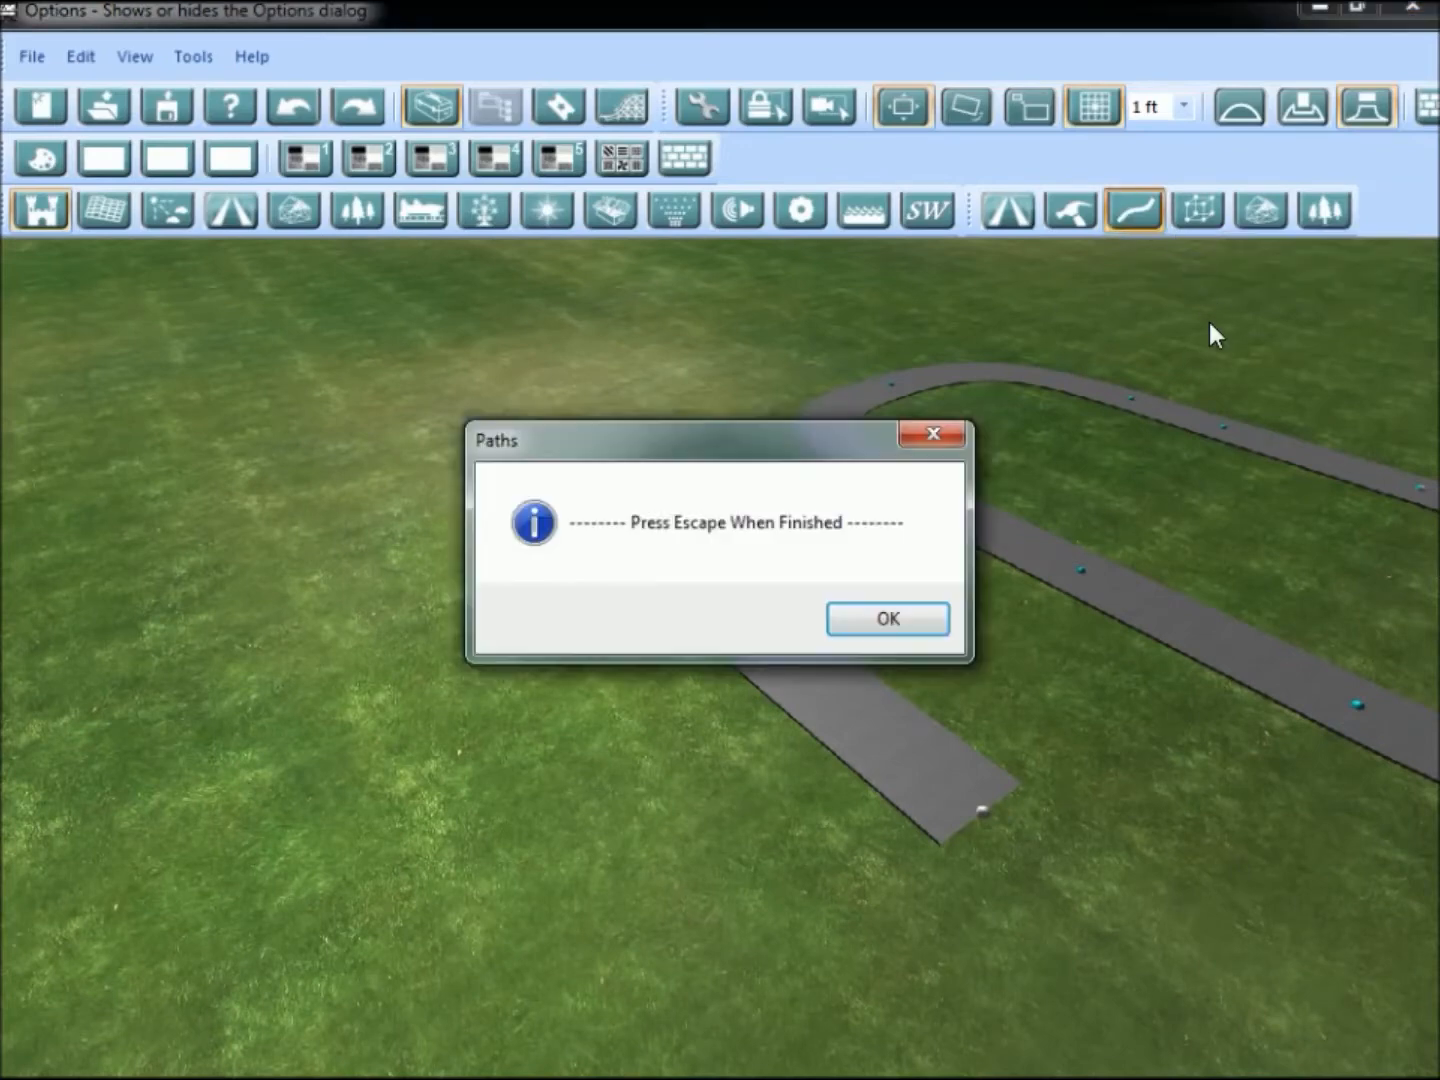
left_click(870, 617)
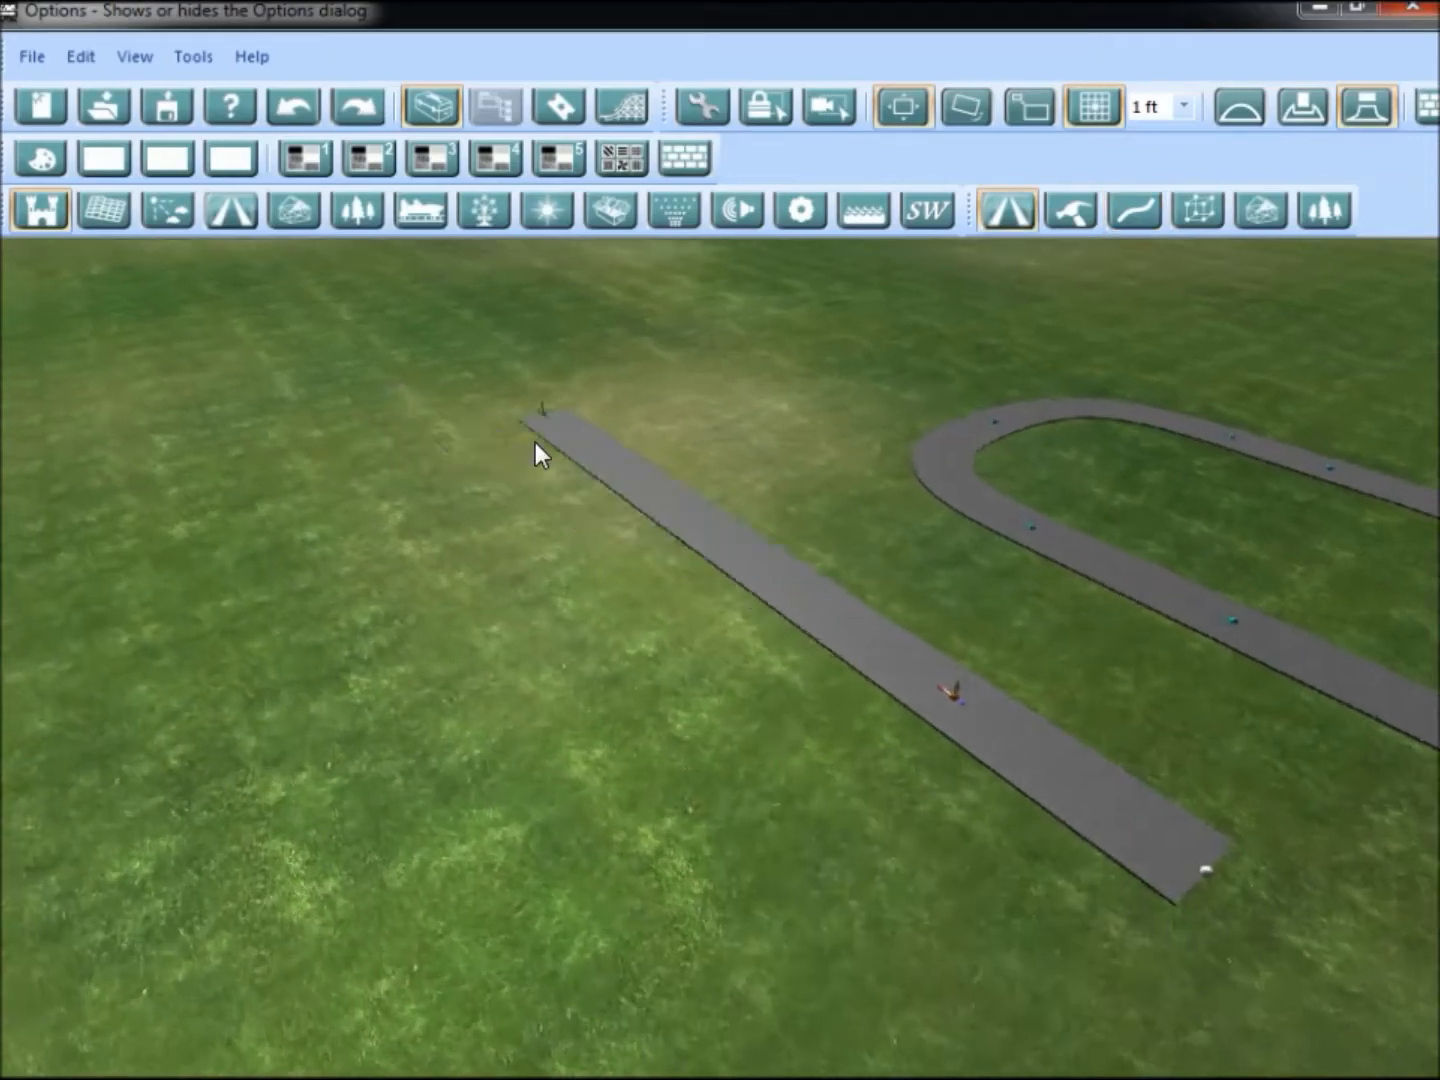
scroll(540, 440, "down", 4)
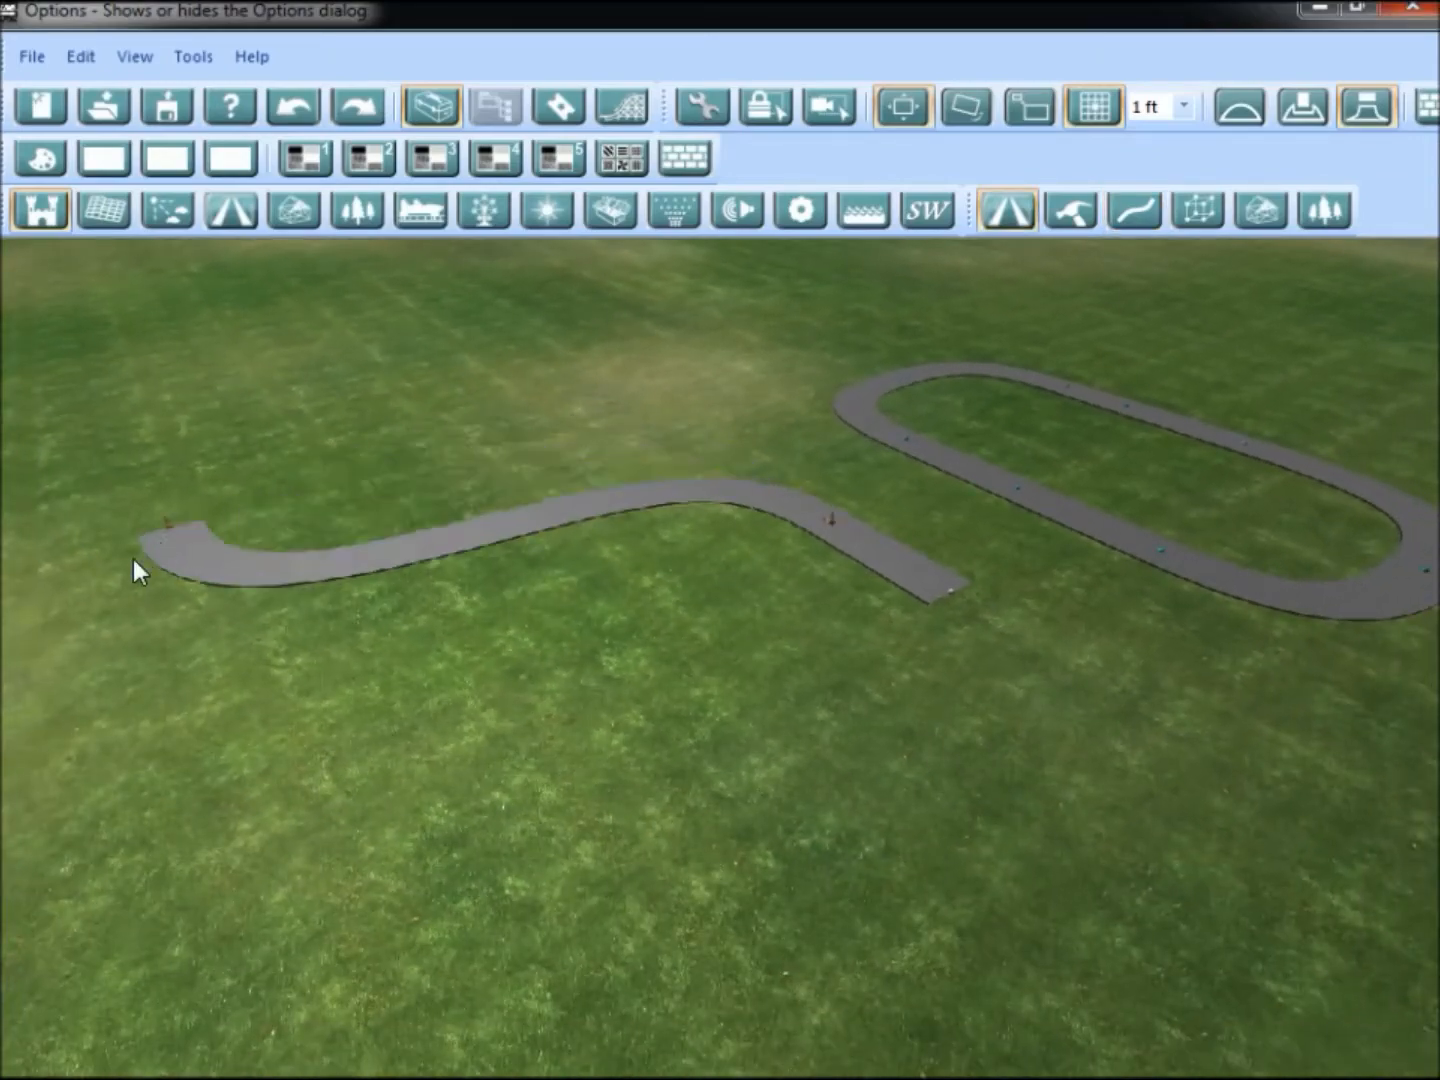
scroll(320, 440, "up", 4)
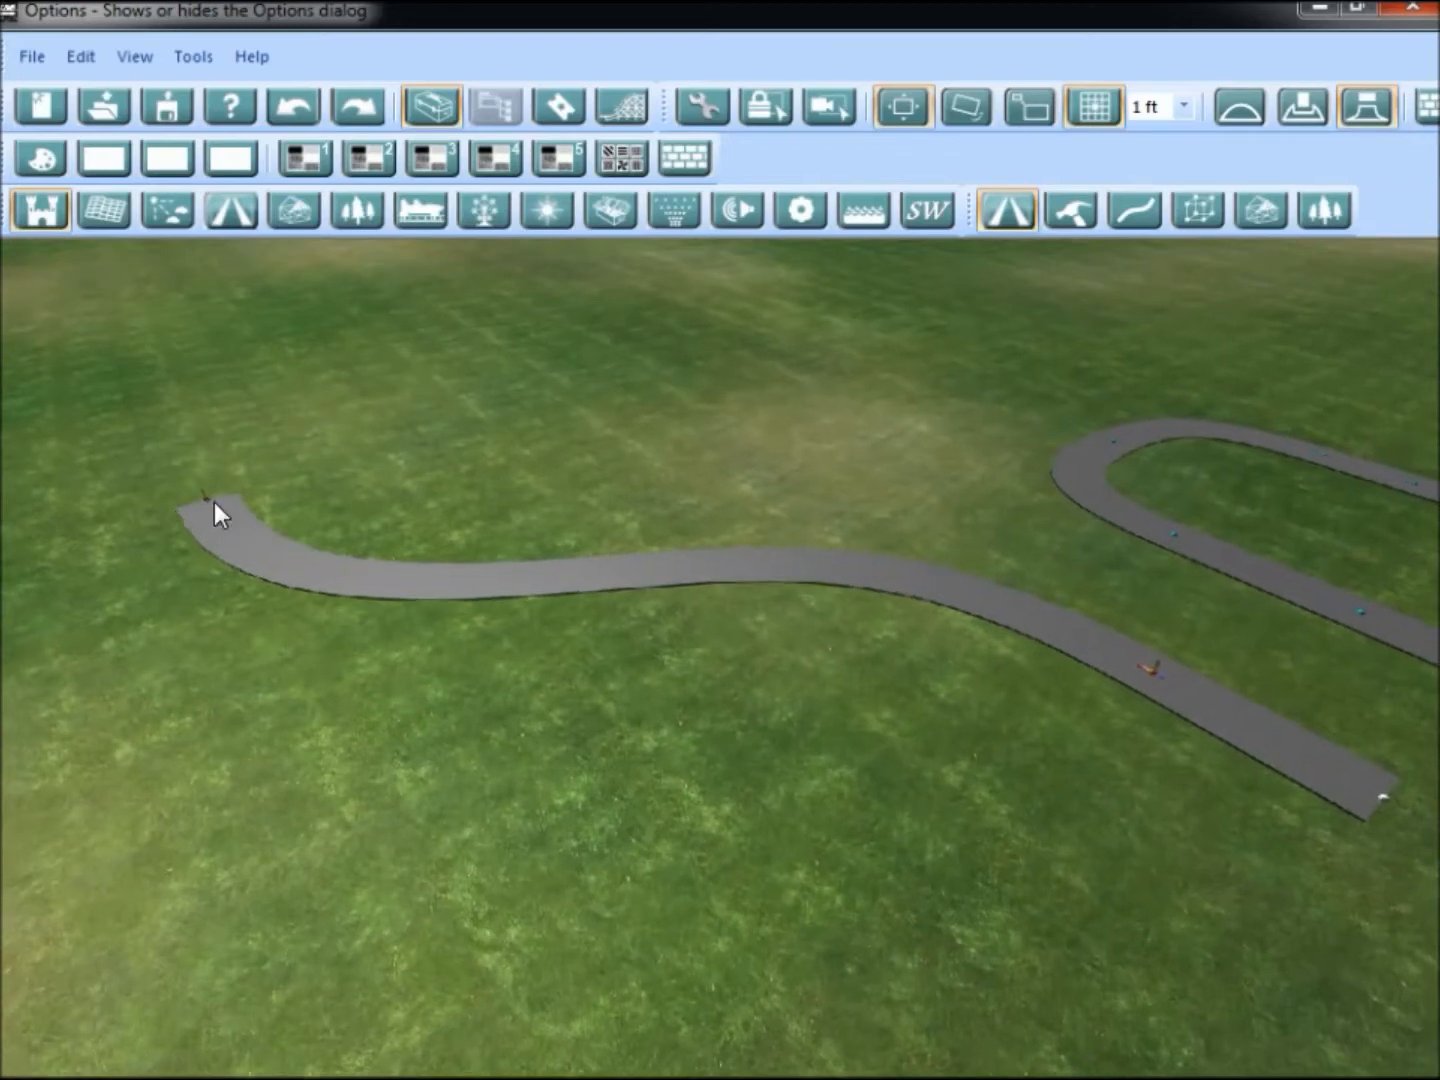
scroll(482, 388, "down", 2)
scroll(787, 336, "up", 1)
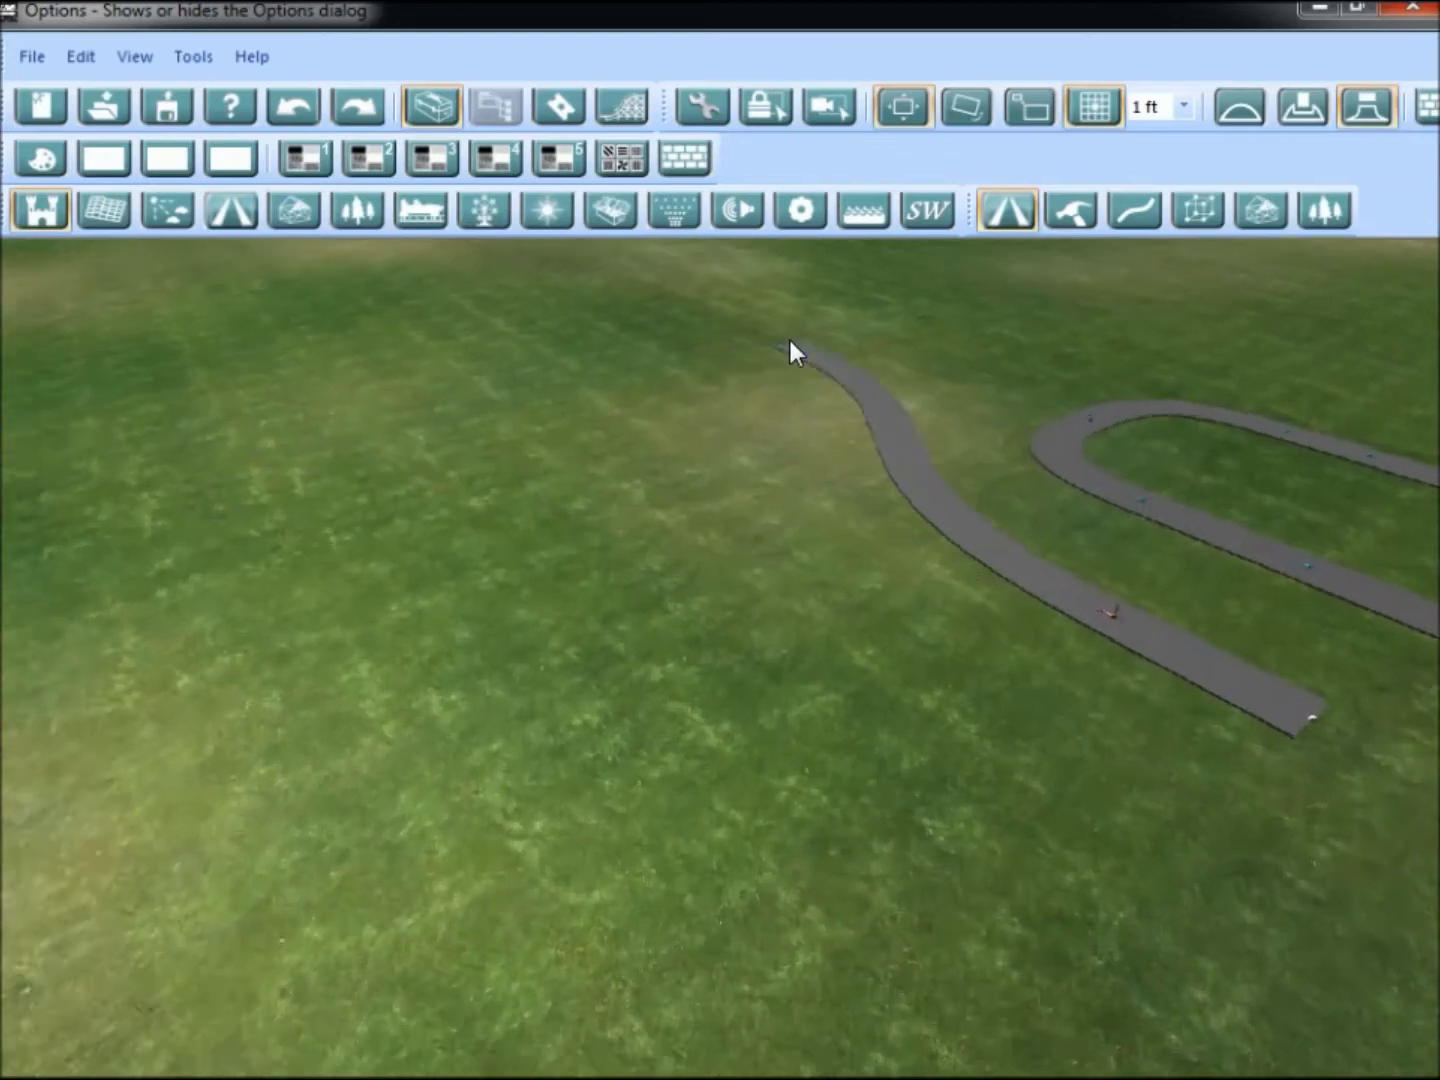
scroll(790, 339, "up", 1)
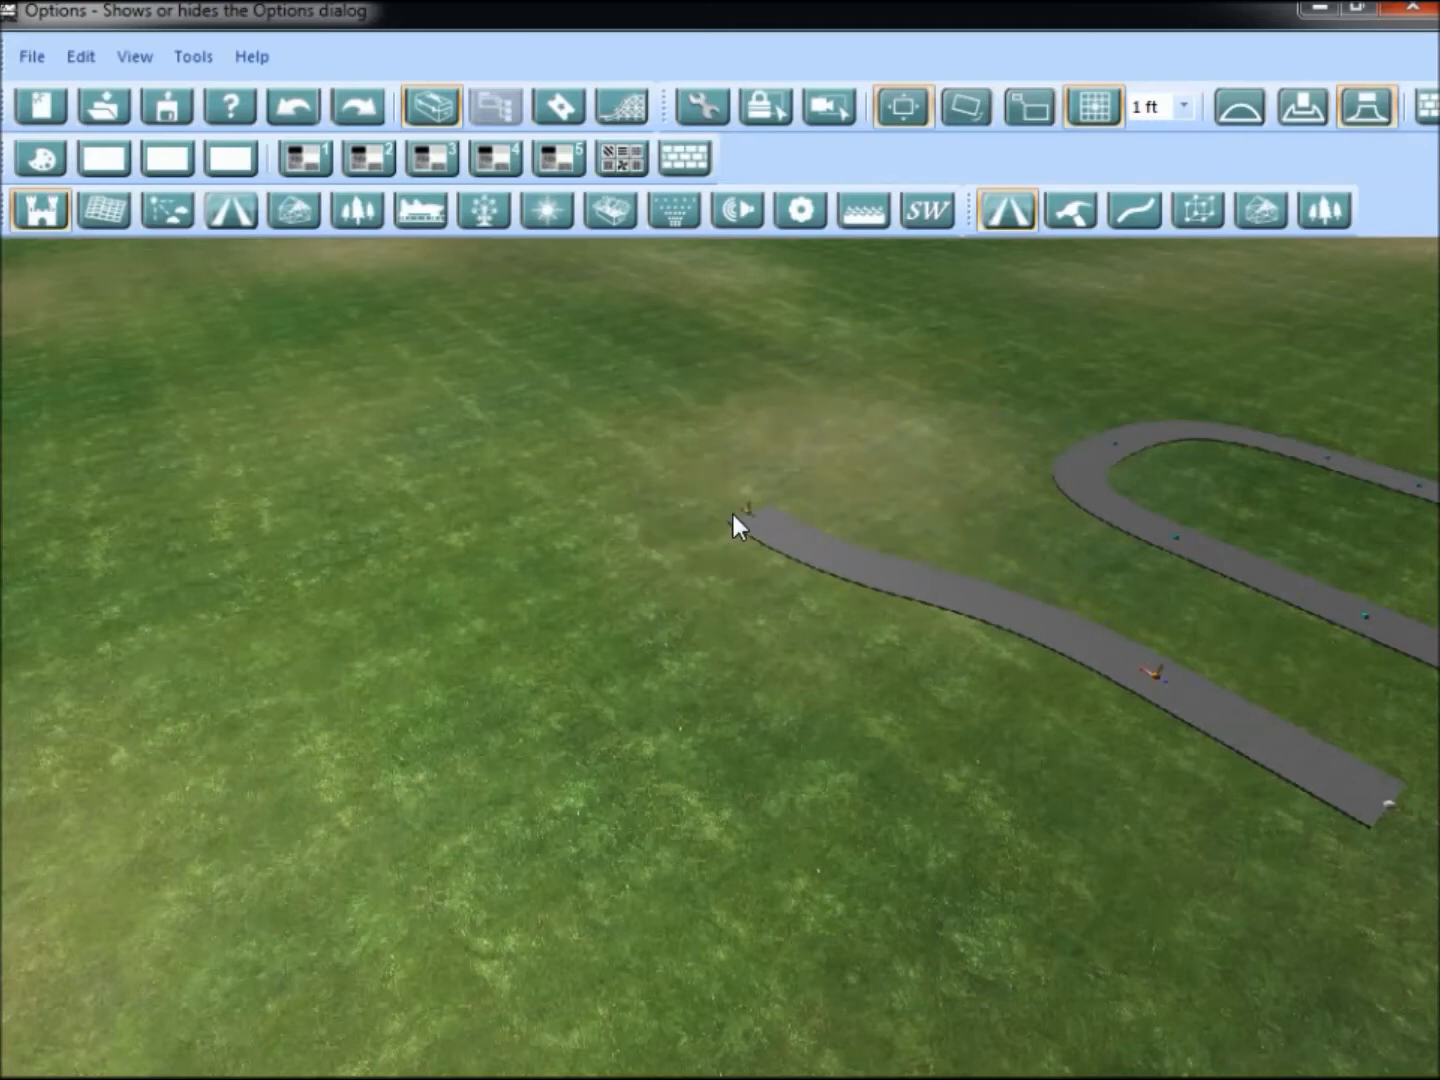
Switch the pending segment to a single arc and build it as a left U-turn from the new path's end.
key("alt")
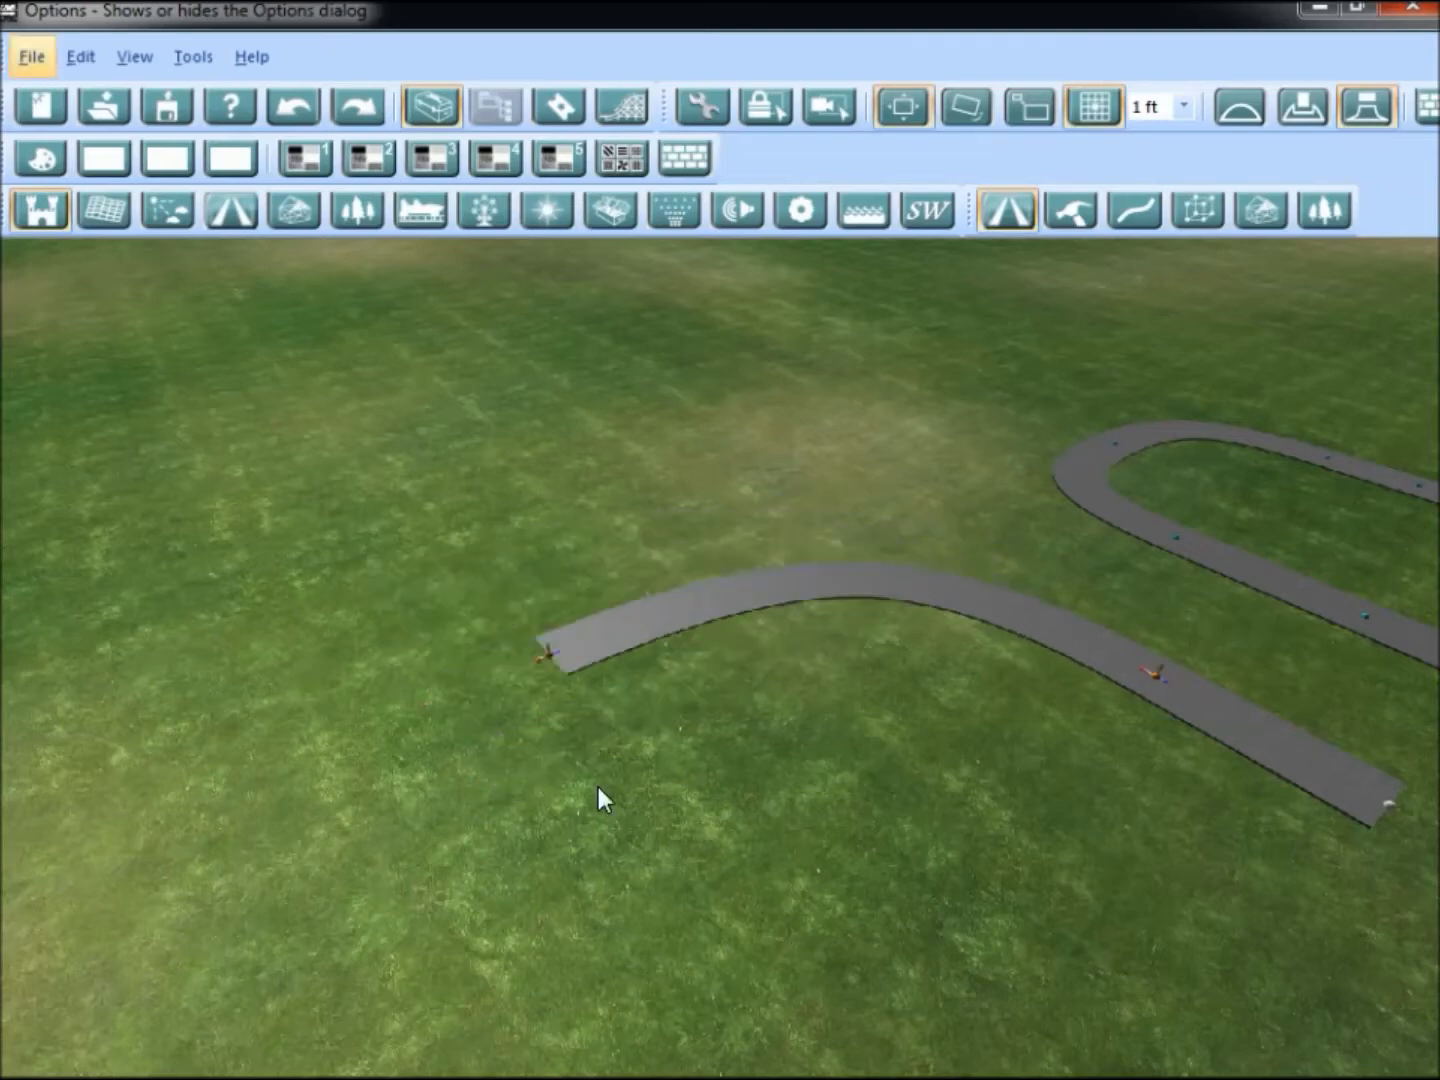
key("d")
key("s")
key("s")
key("a")
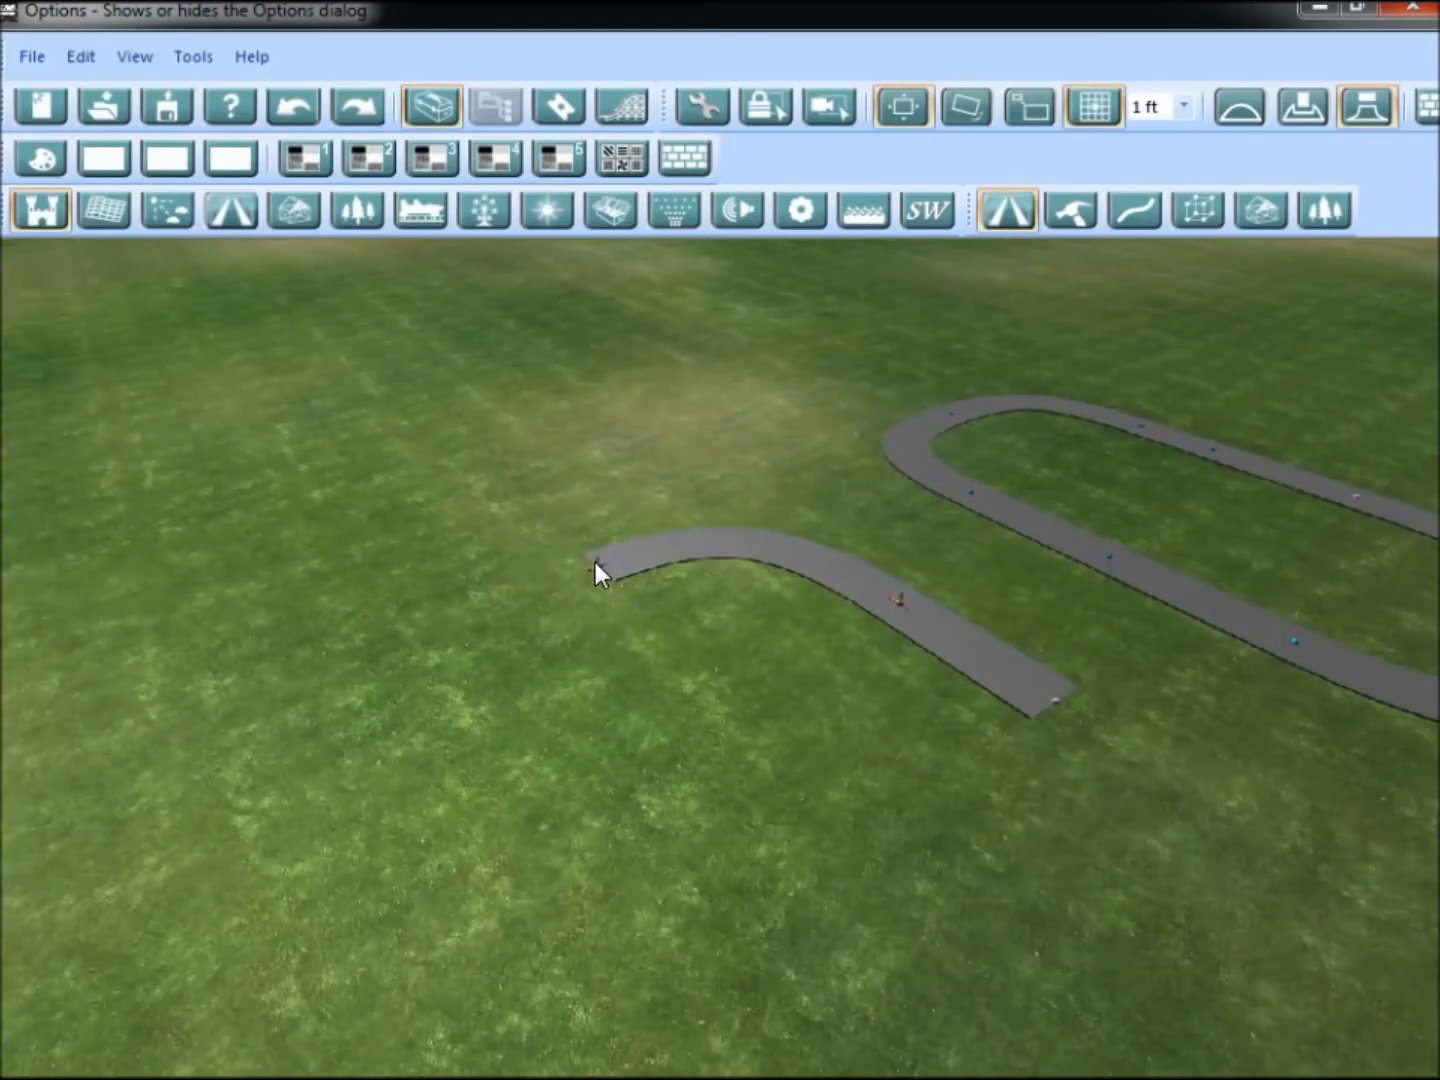
key("alt")
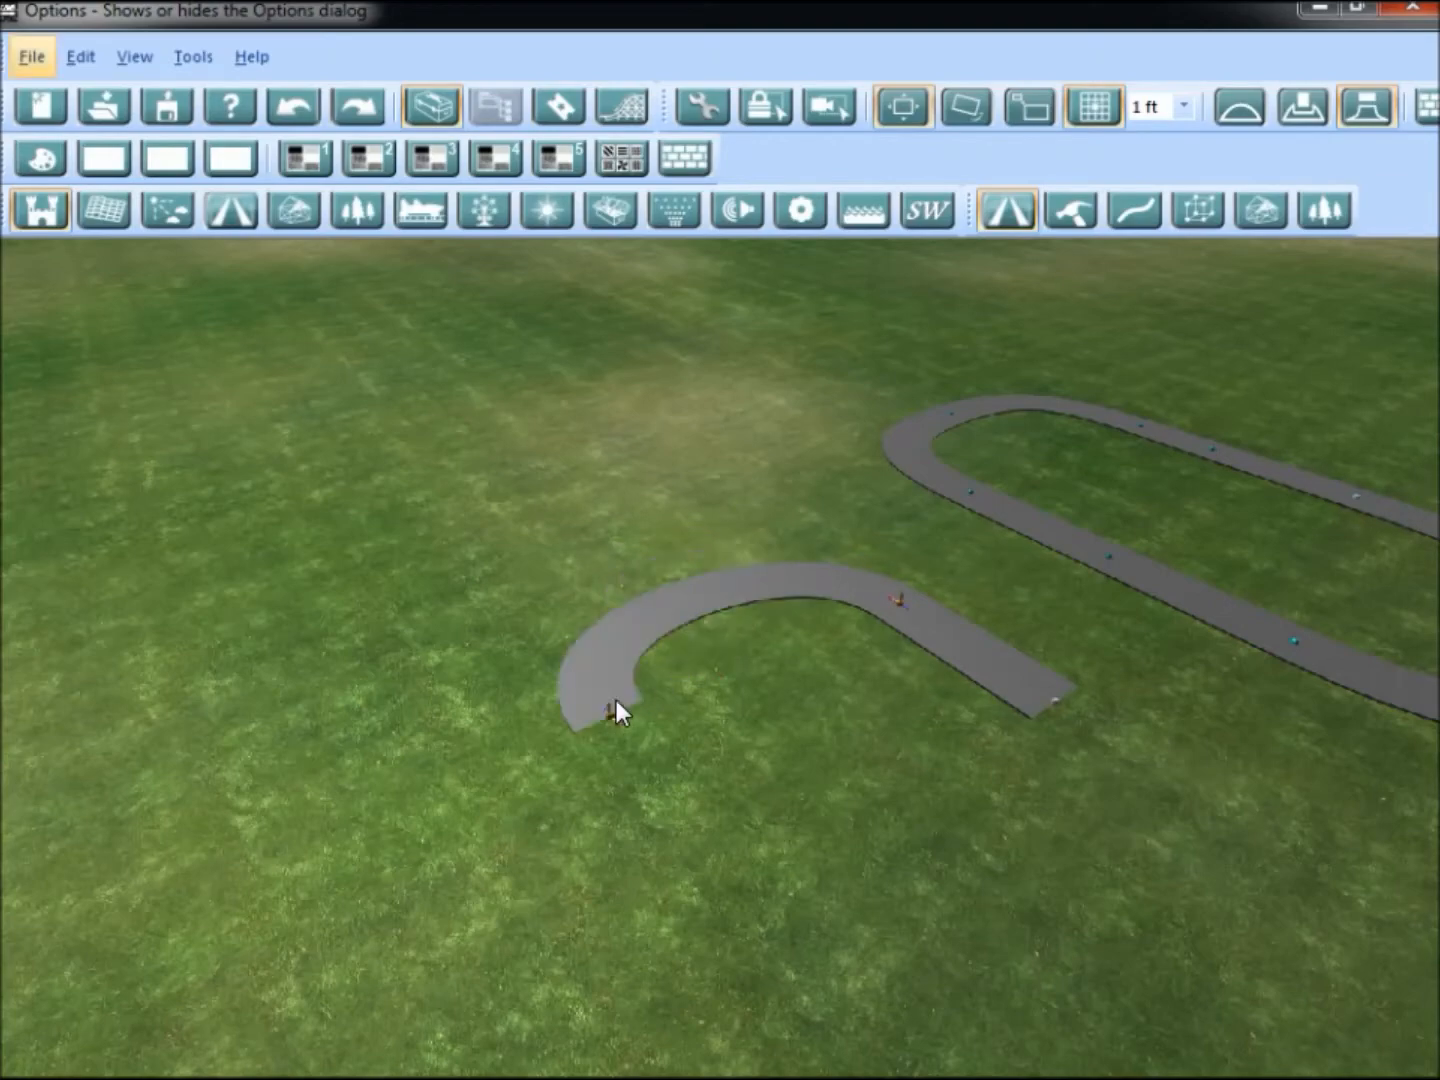
left_click(608, 709)
Add a long, nearly straight segment from the U-turn, running back alongside the starting piece.
key("s")
key("d")
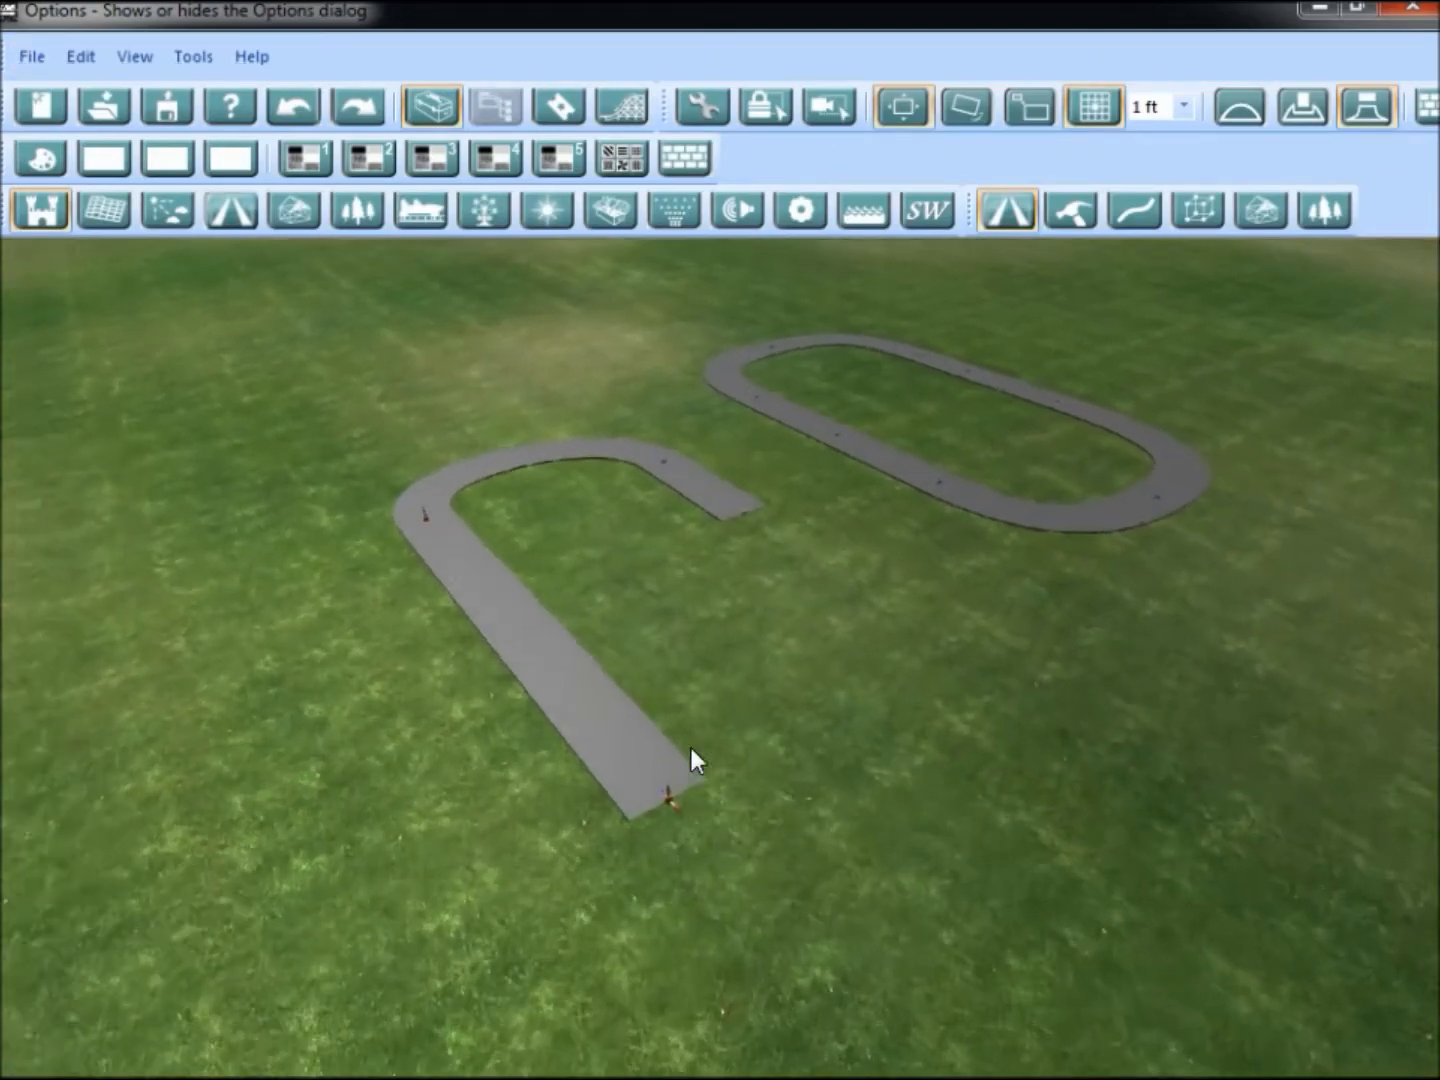
key("w")
key("a")
left_click(628, 820)
Build an arc segment around the near end and join the last segment to the path's start node, closing the second loop.
key("alt")
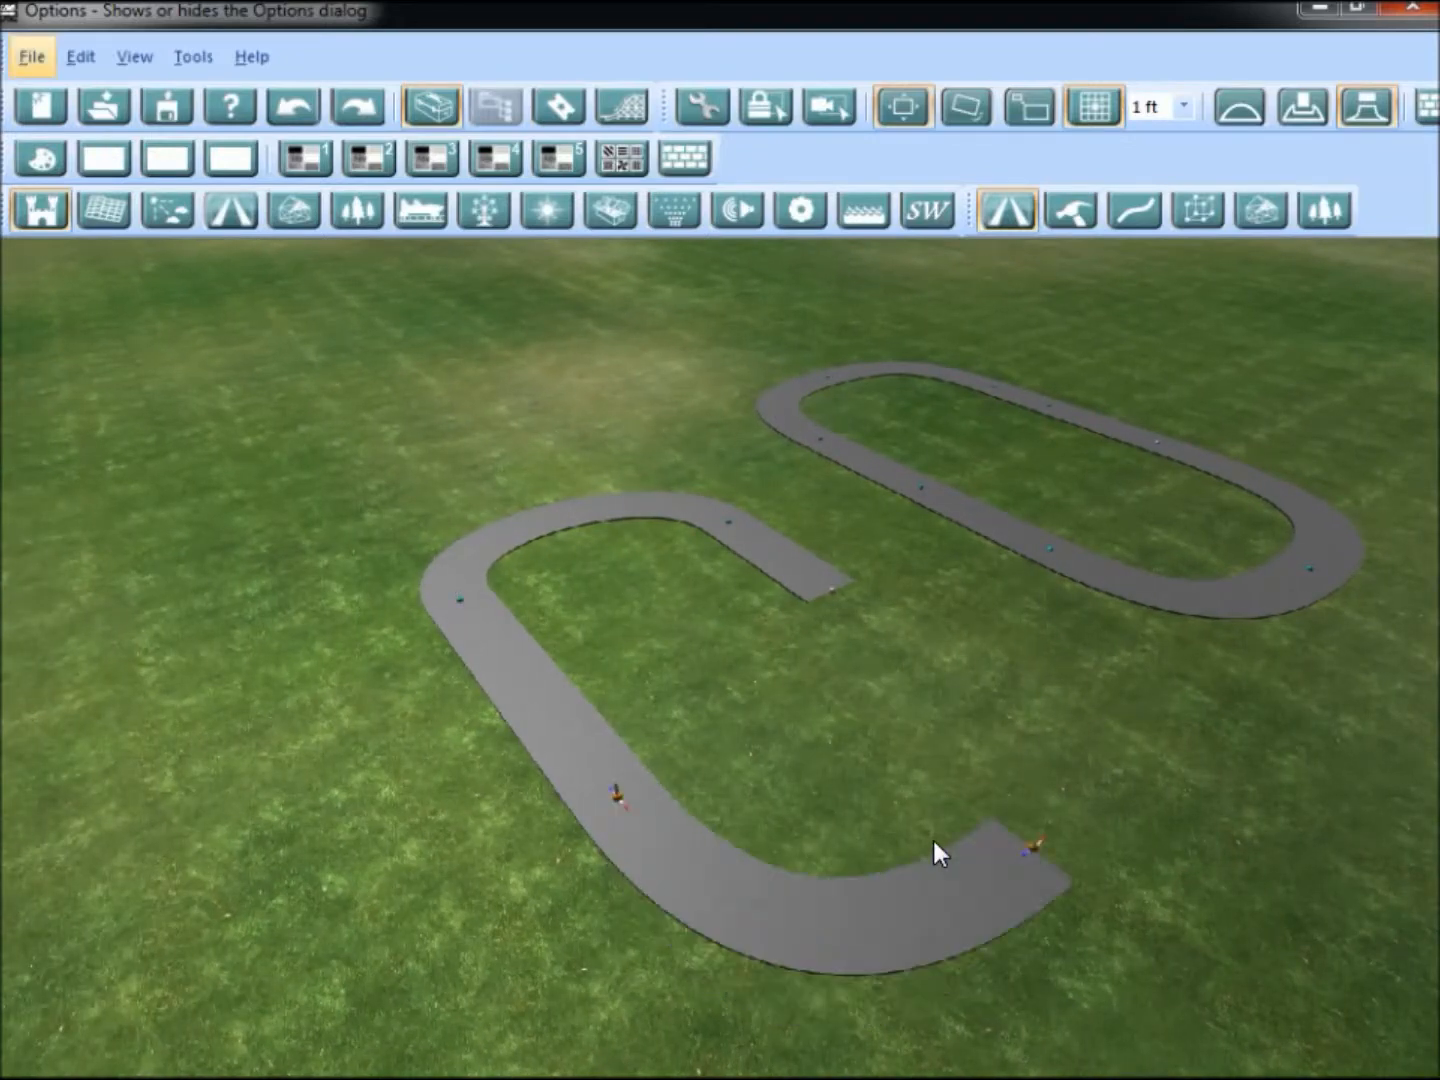
left_click(971, 785)
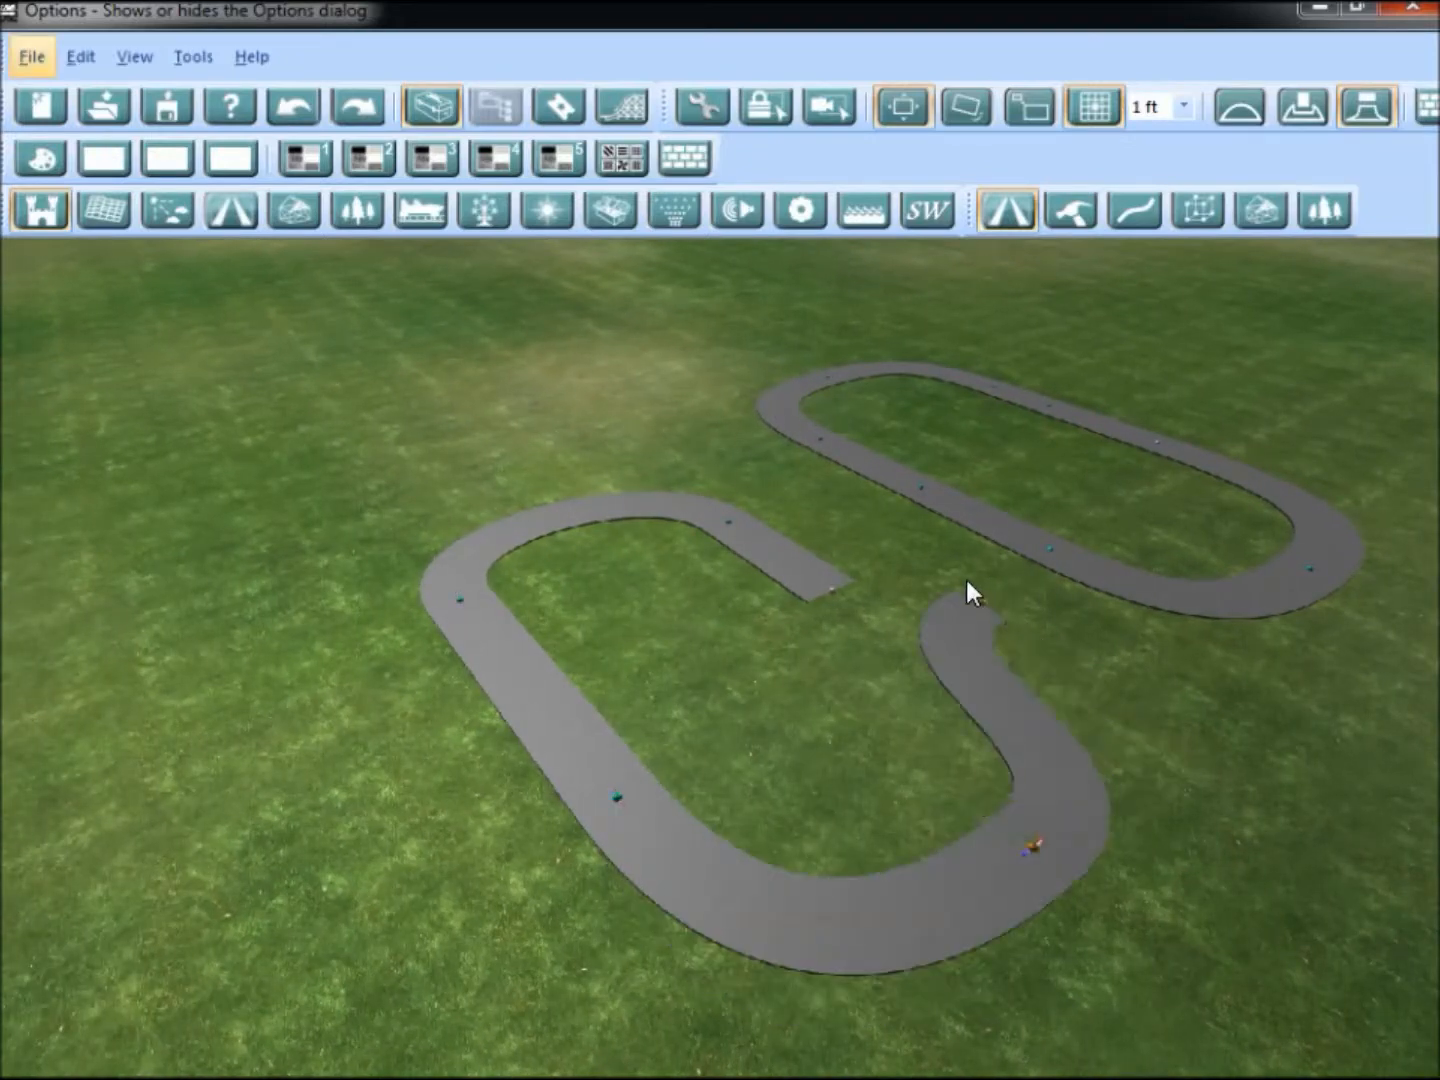
left_click(866, 606)
middle_click_drag(903, 466, 867, 487)
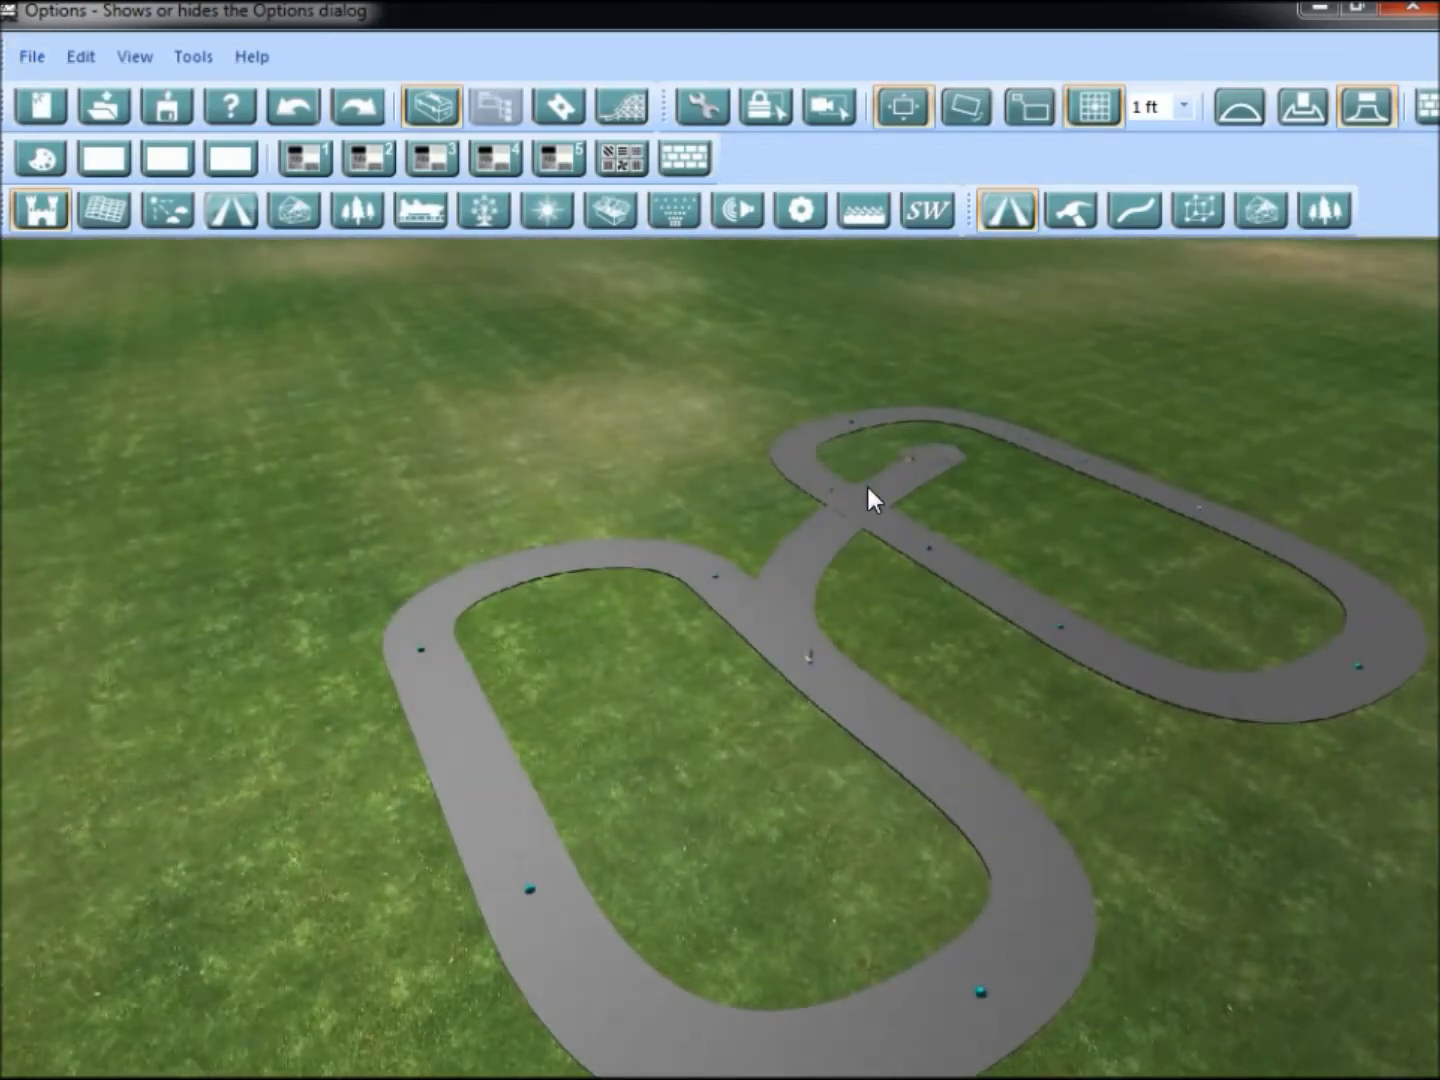
Examine the layout of the two closed path loops from several viewpoints.
right_click(904, 599)
scroll(916, 602, "down", 2)
middle_click_drag(949, 658, 990, 616)
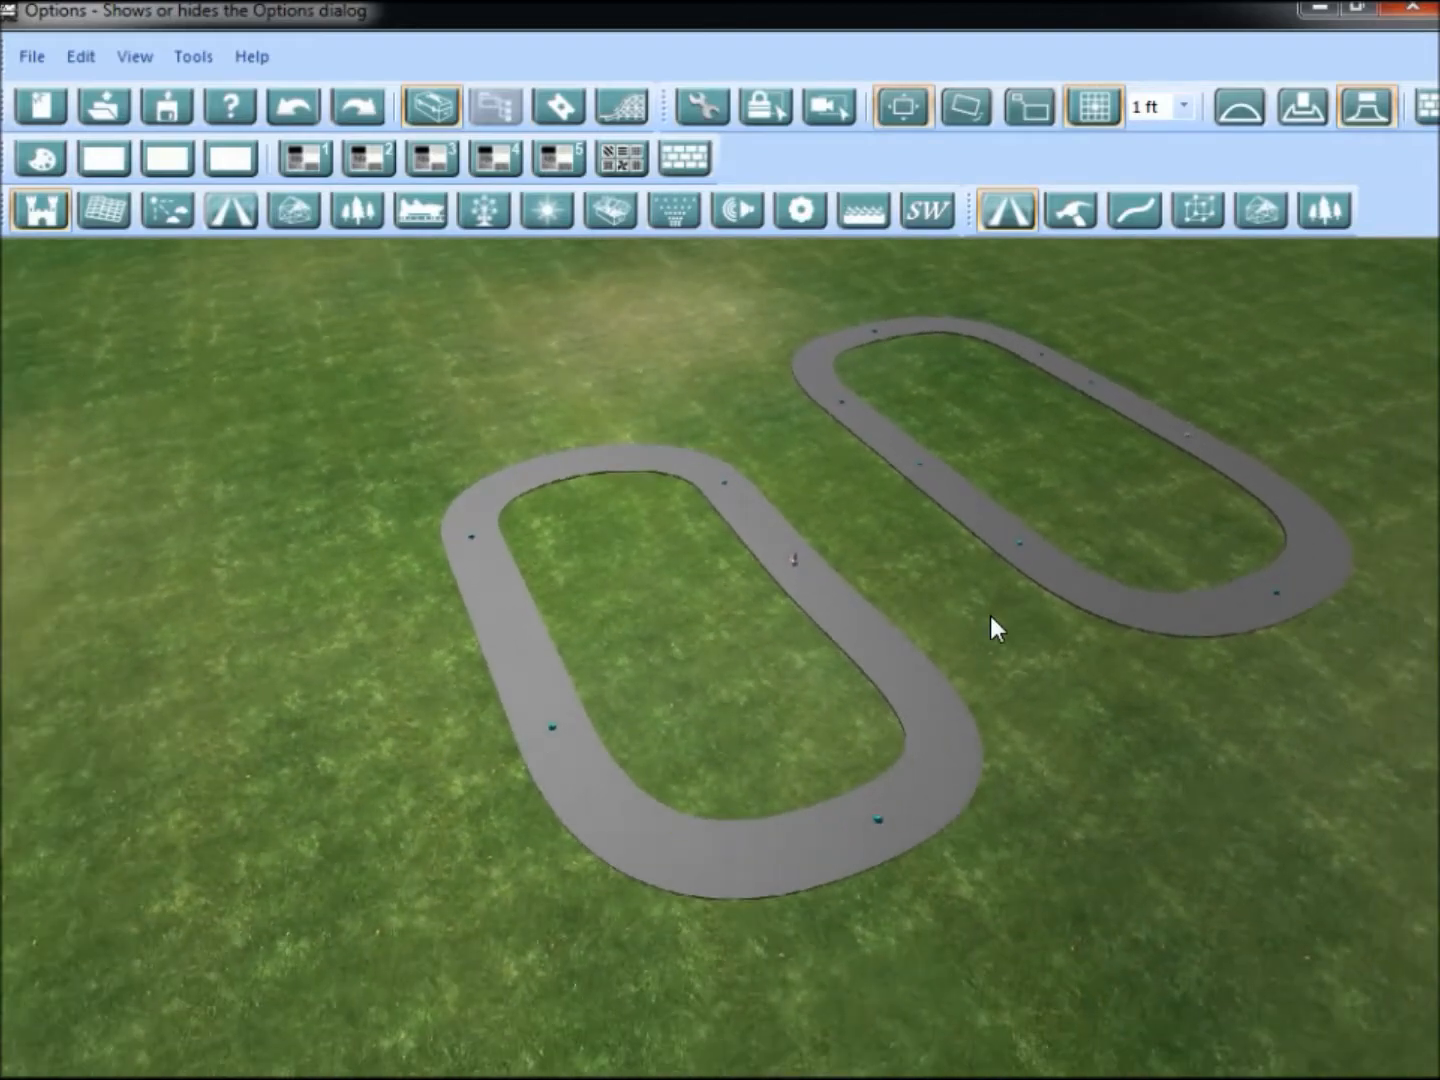
key("w")
key("d")
scroll(980, 615, "down", 2)
key("w")
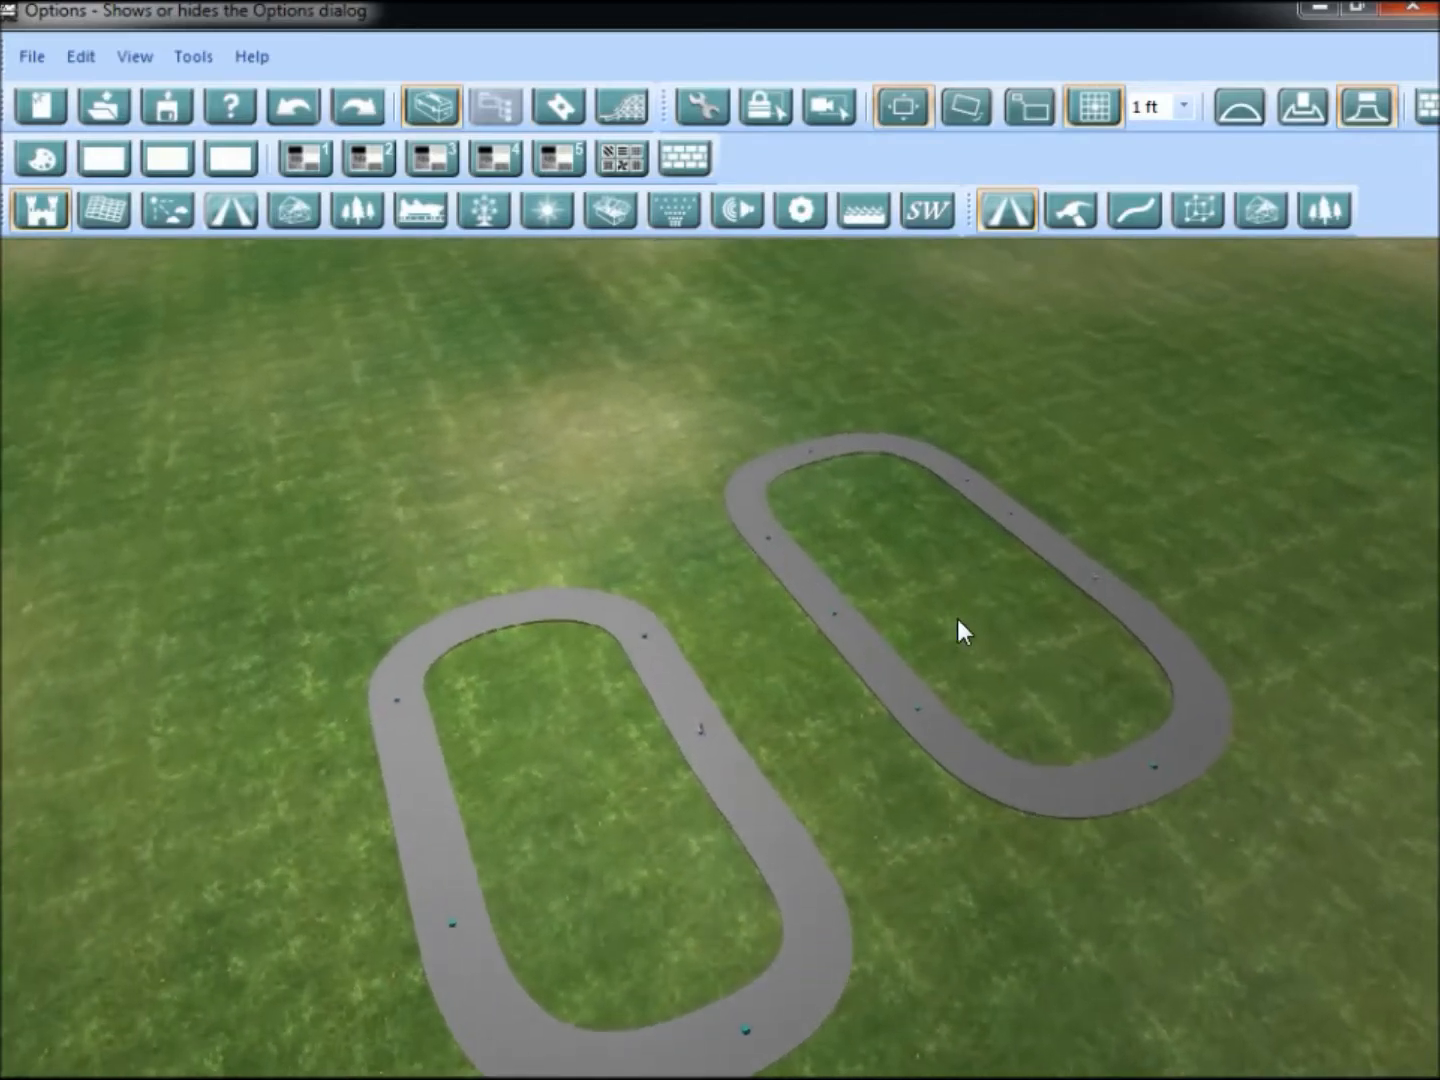
middle_click_drag(958, 618, 996, 723)
key("s")
key("a")
key("s")
key("d")
key("w")
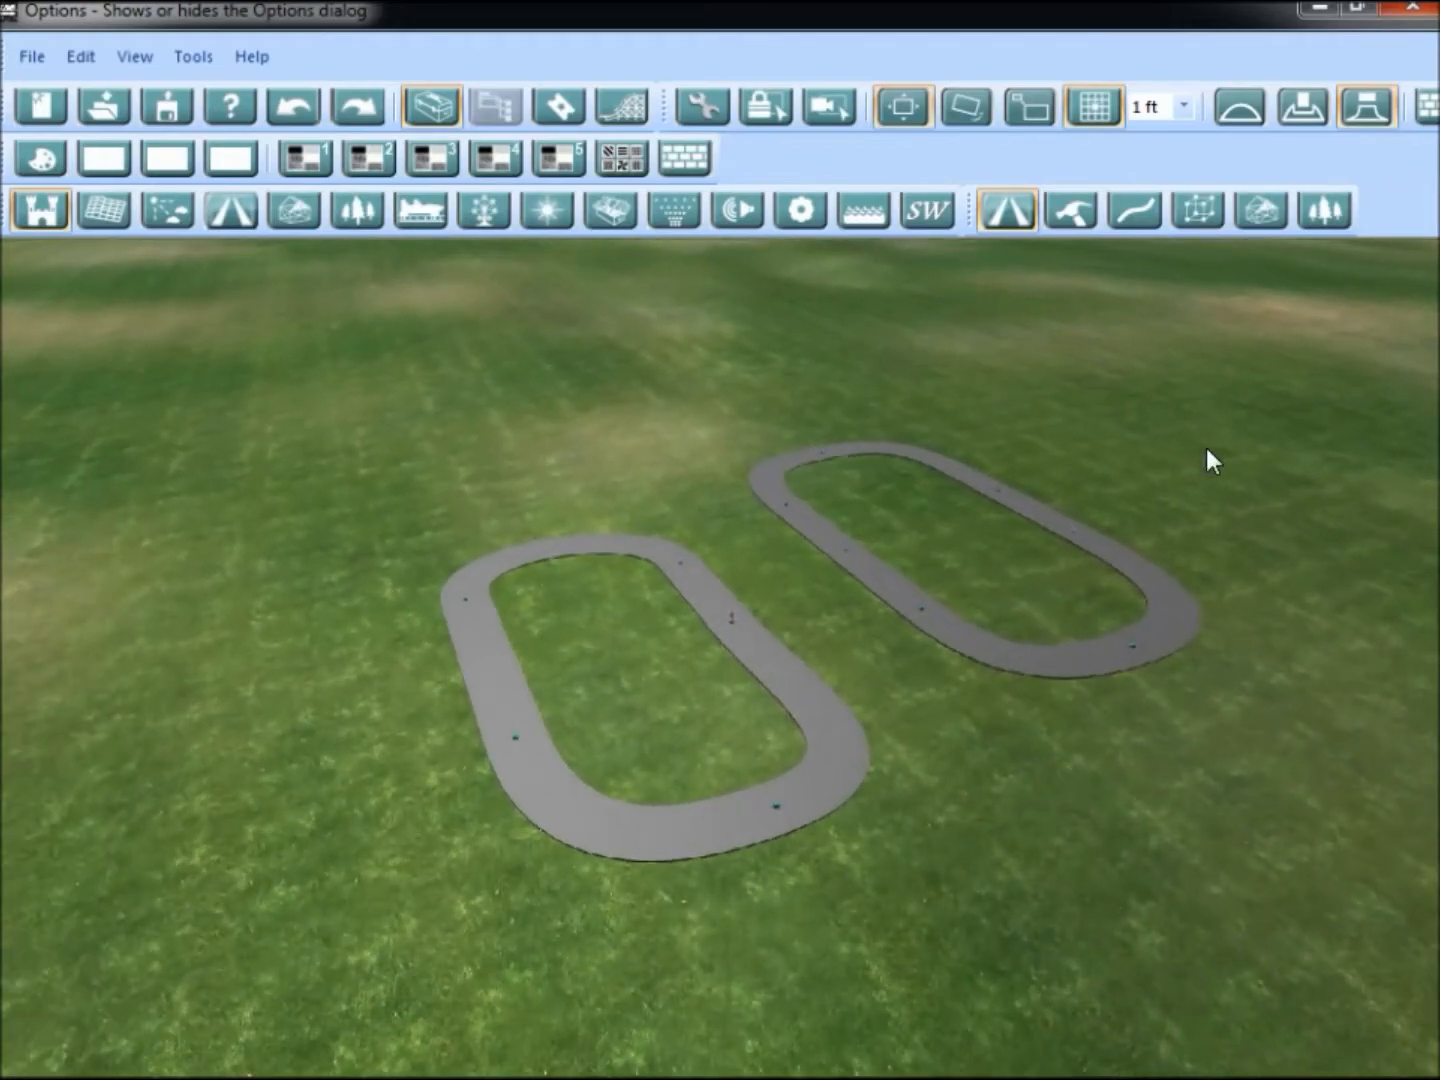
Try connecting the second loop to the first loop with a curved branch segment.
left_click(1139, 229)
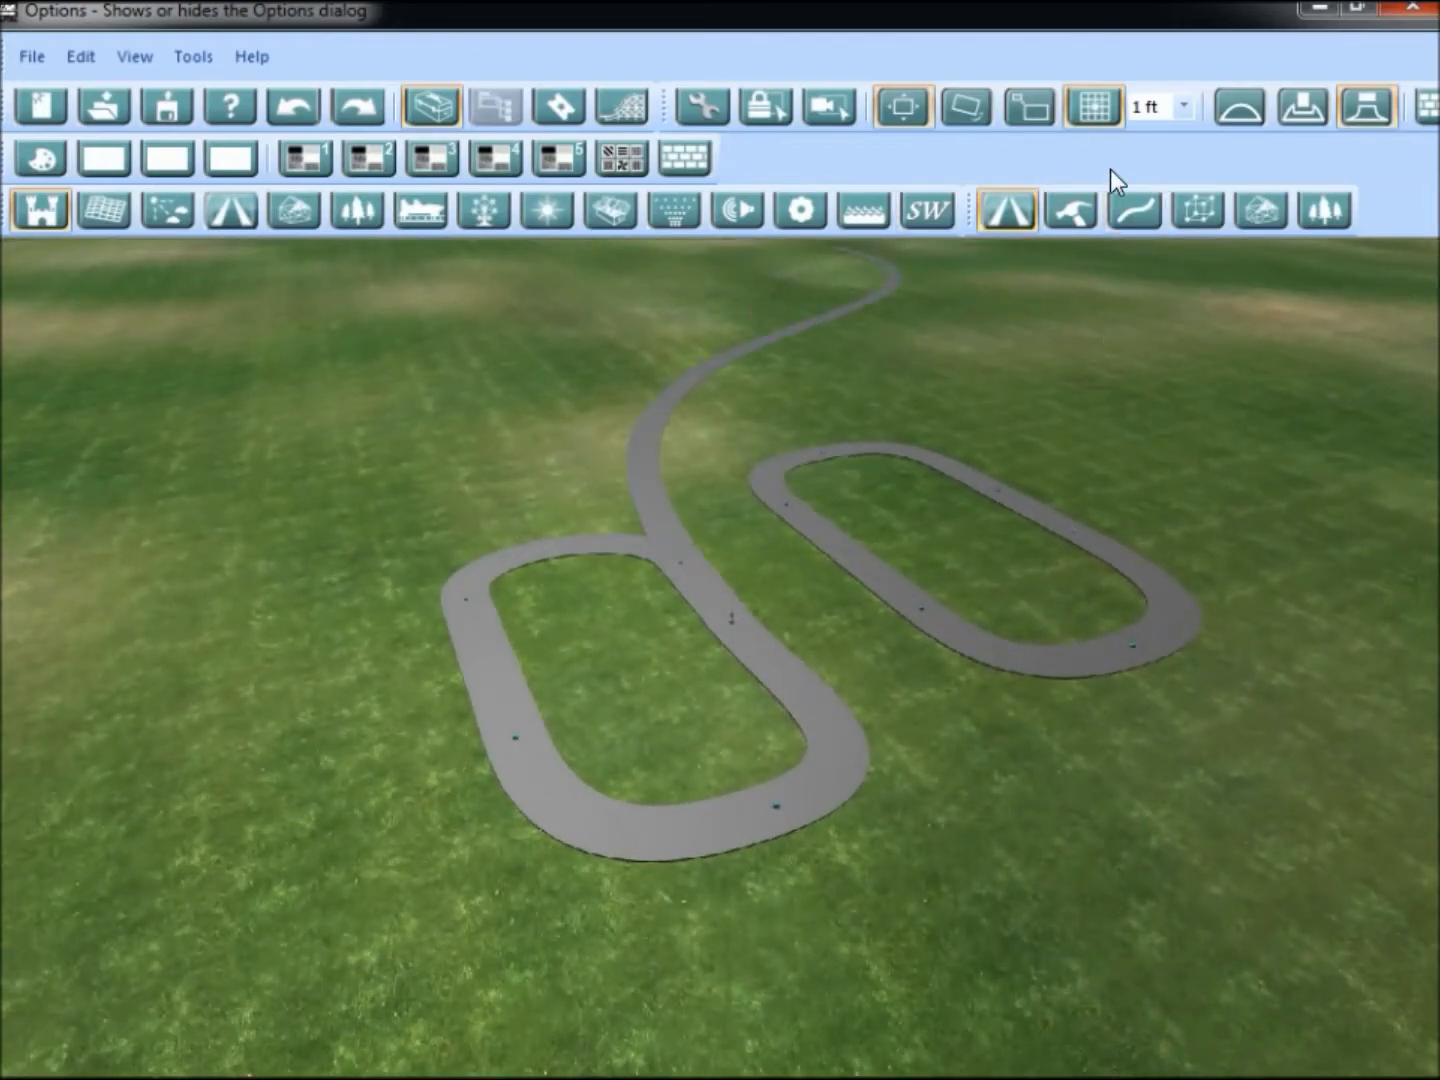
key("a")
key("a")
key("w")
key("d")
key("w")
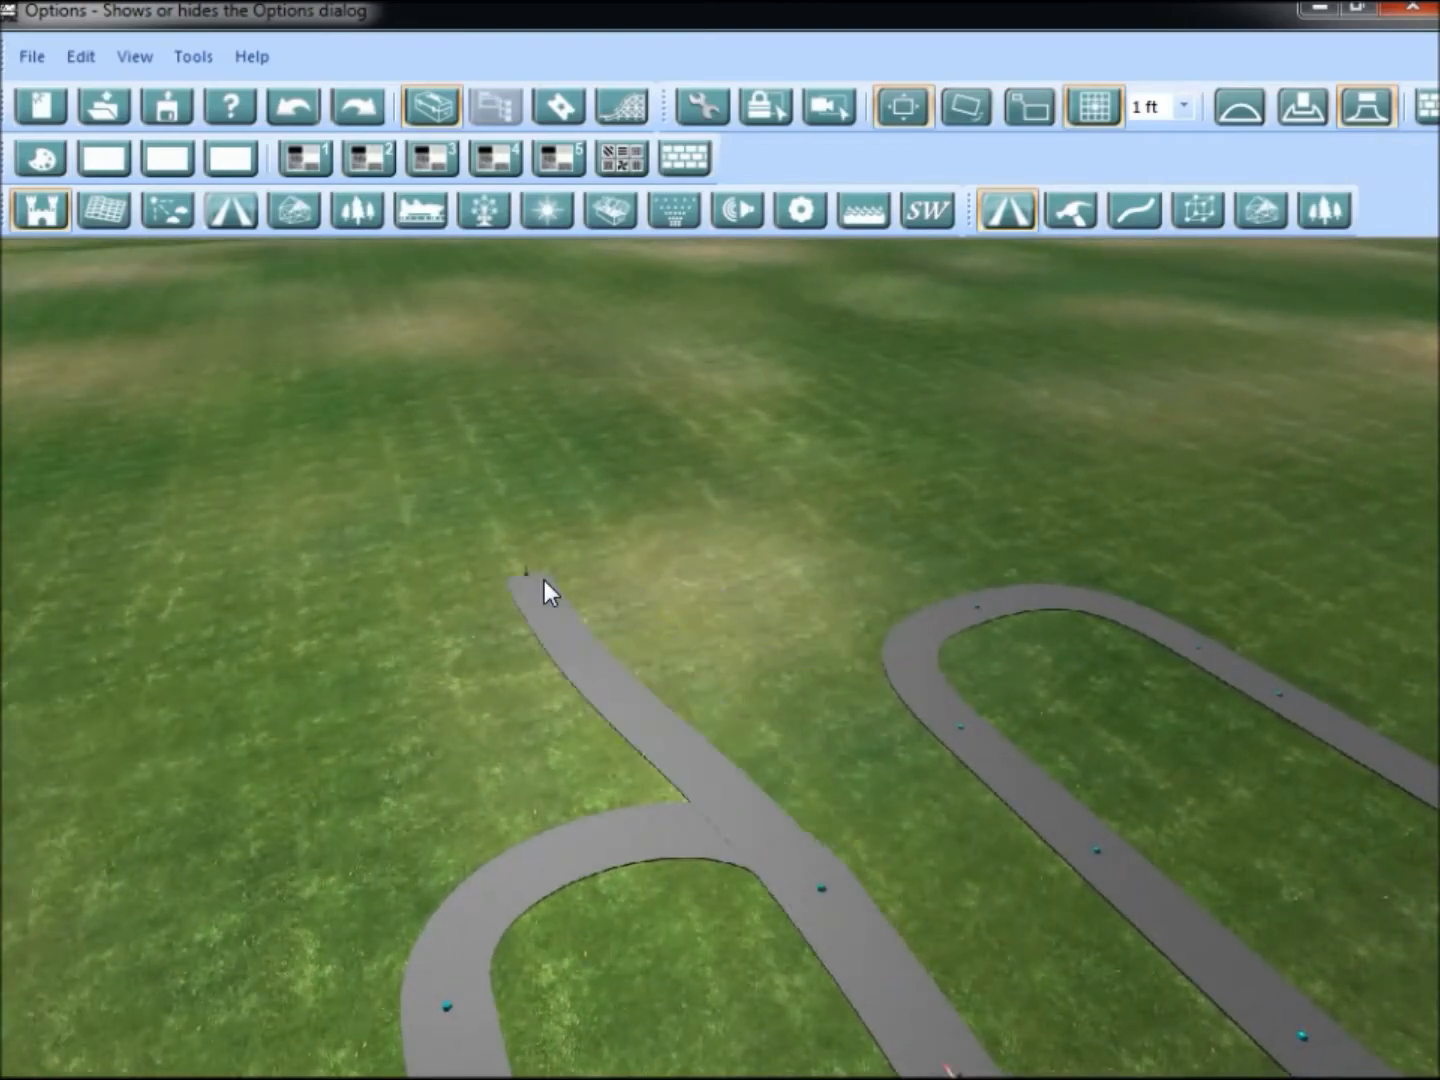
key("alt")
key("s")
key("d")
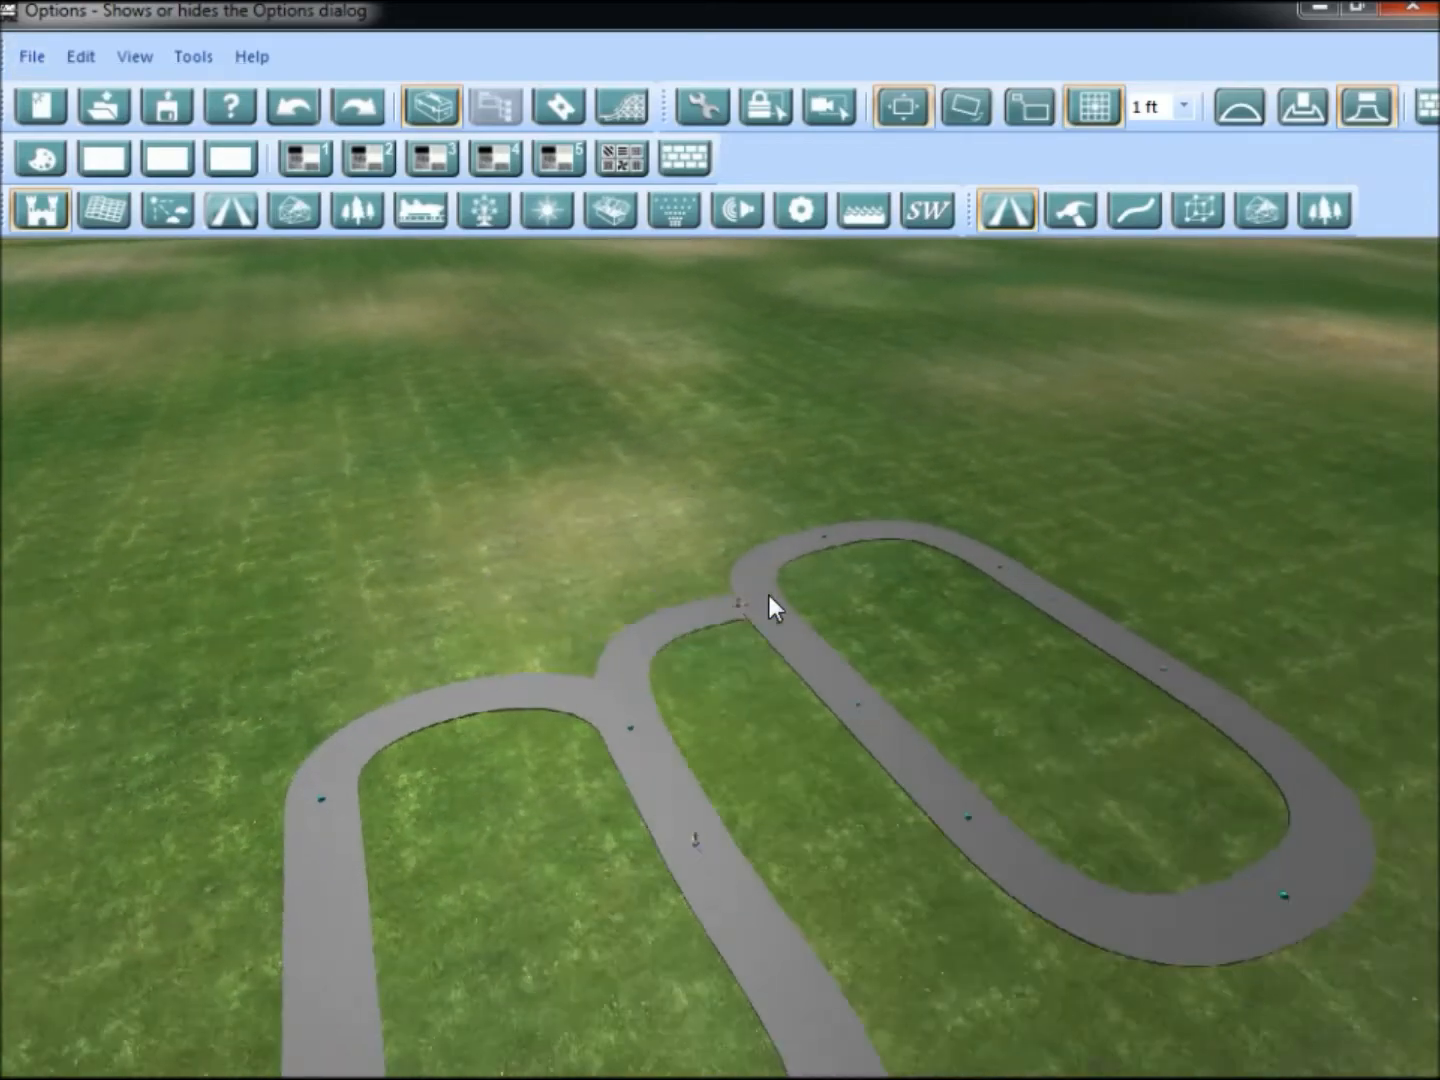
key("s")
key("a")
key("w")
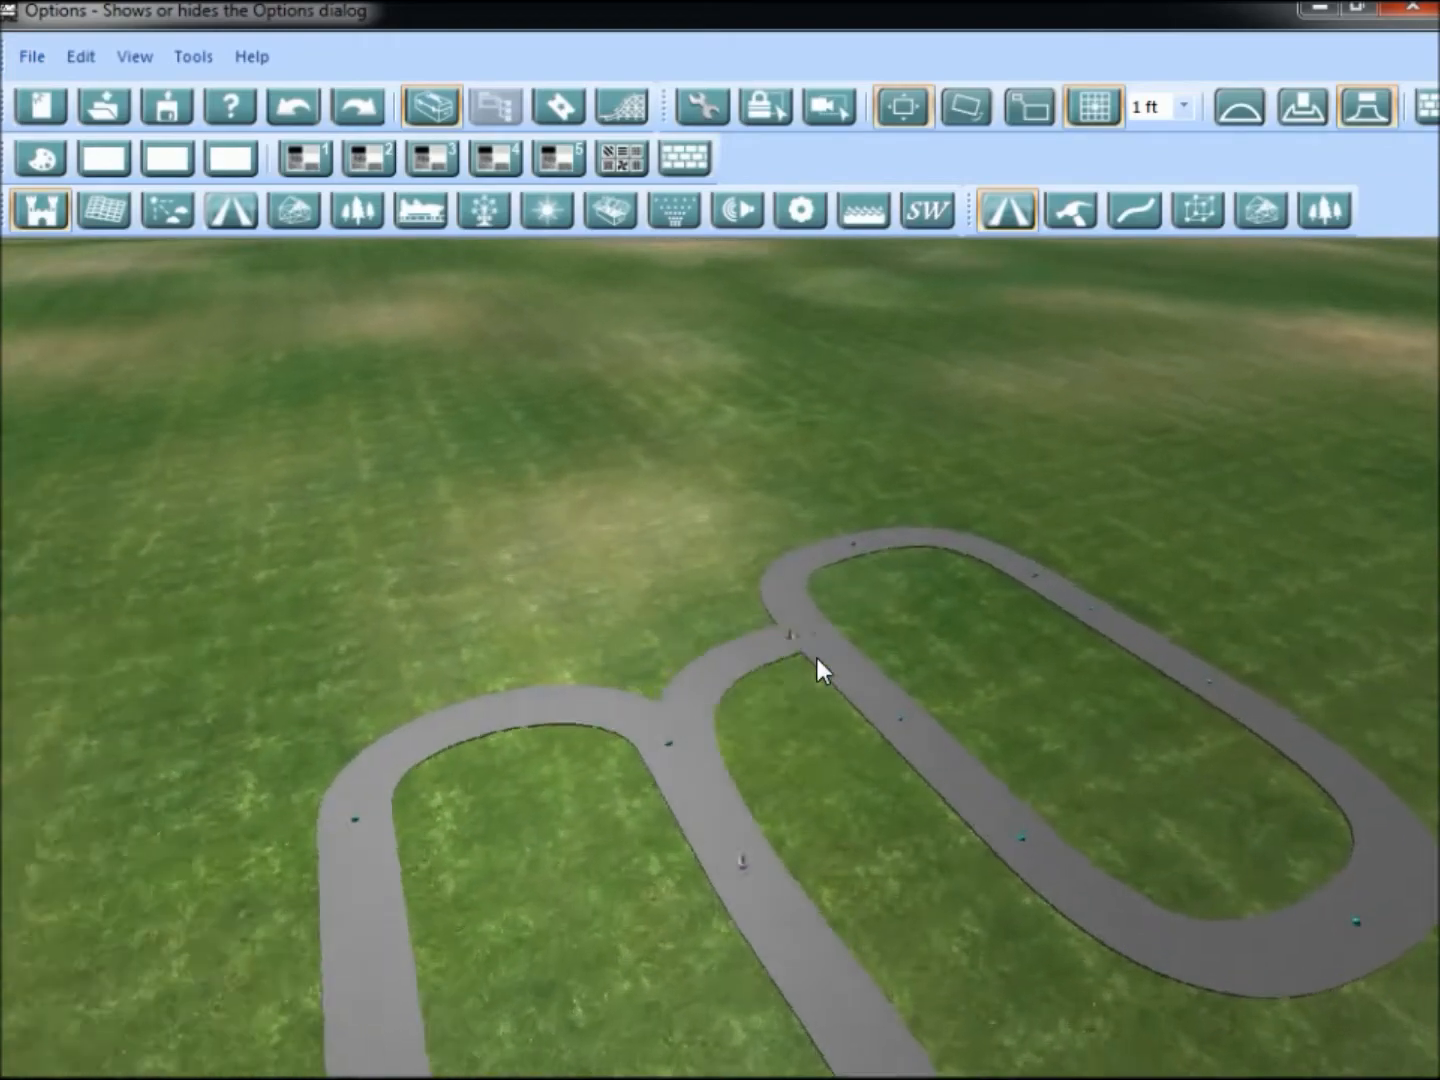
key("d")
key("s")
Select the path loops and delete all their segments, leaving the terrain empty.
left_click(753, 691)
key("s")
left_click_drag(428, 376, 1269, 990)
left_click(1031, 702)
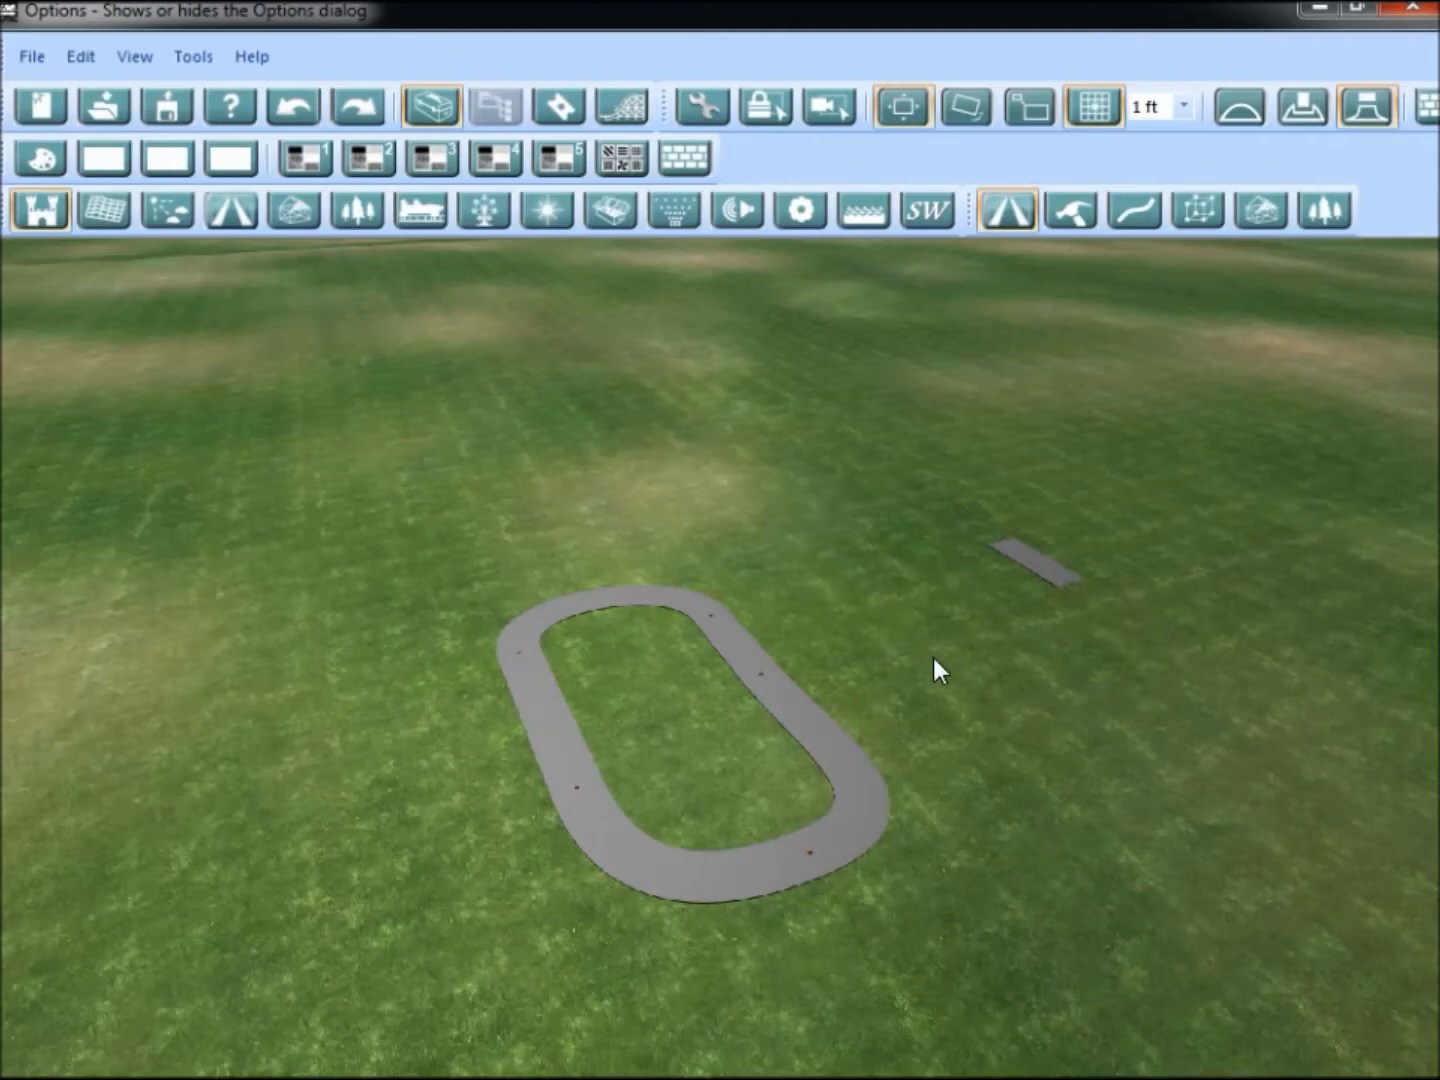
left_click_drag(476, 456, 1355, 941)
key("Delete")
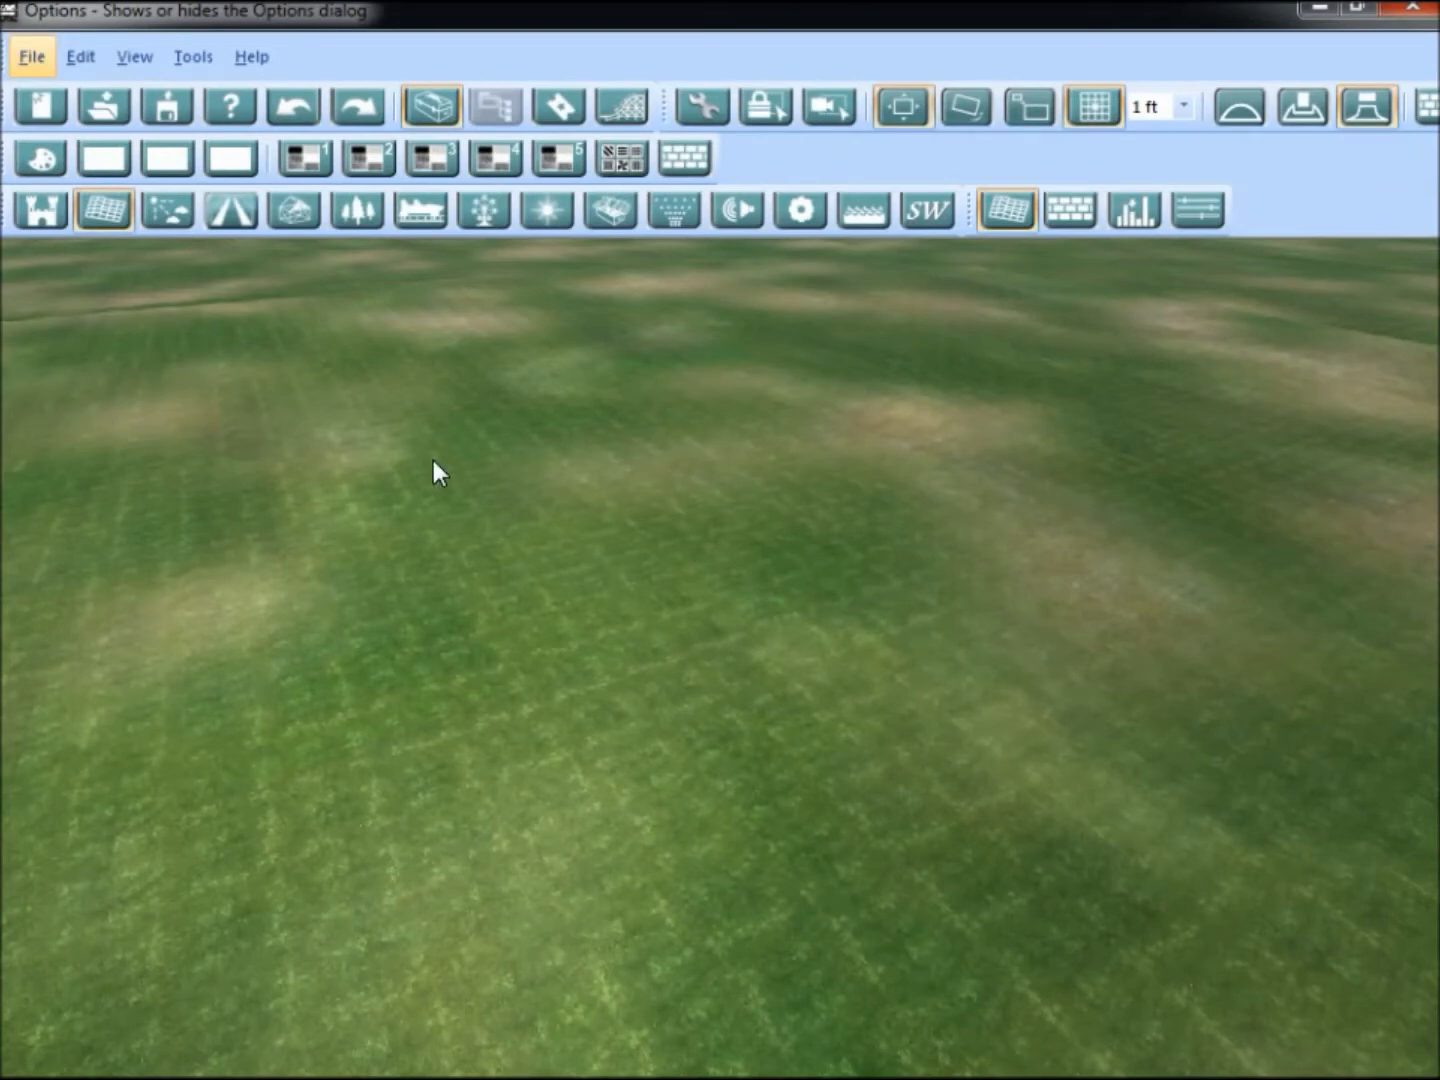
Choose the Beach 1 terrain map and raise the empty ground into a beach formation with it.
left_click(105, 214)
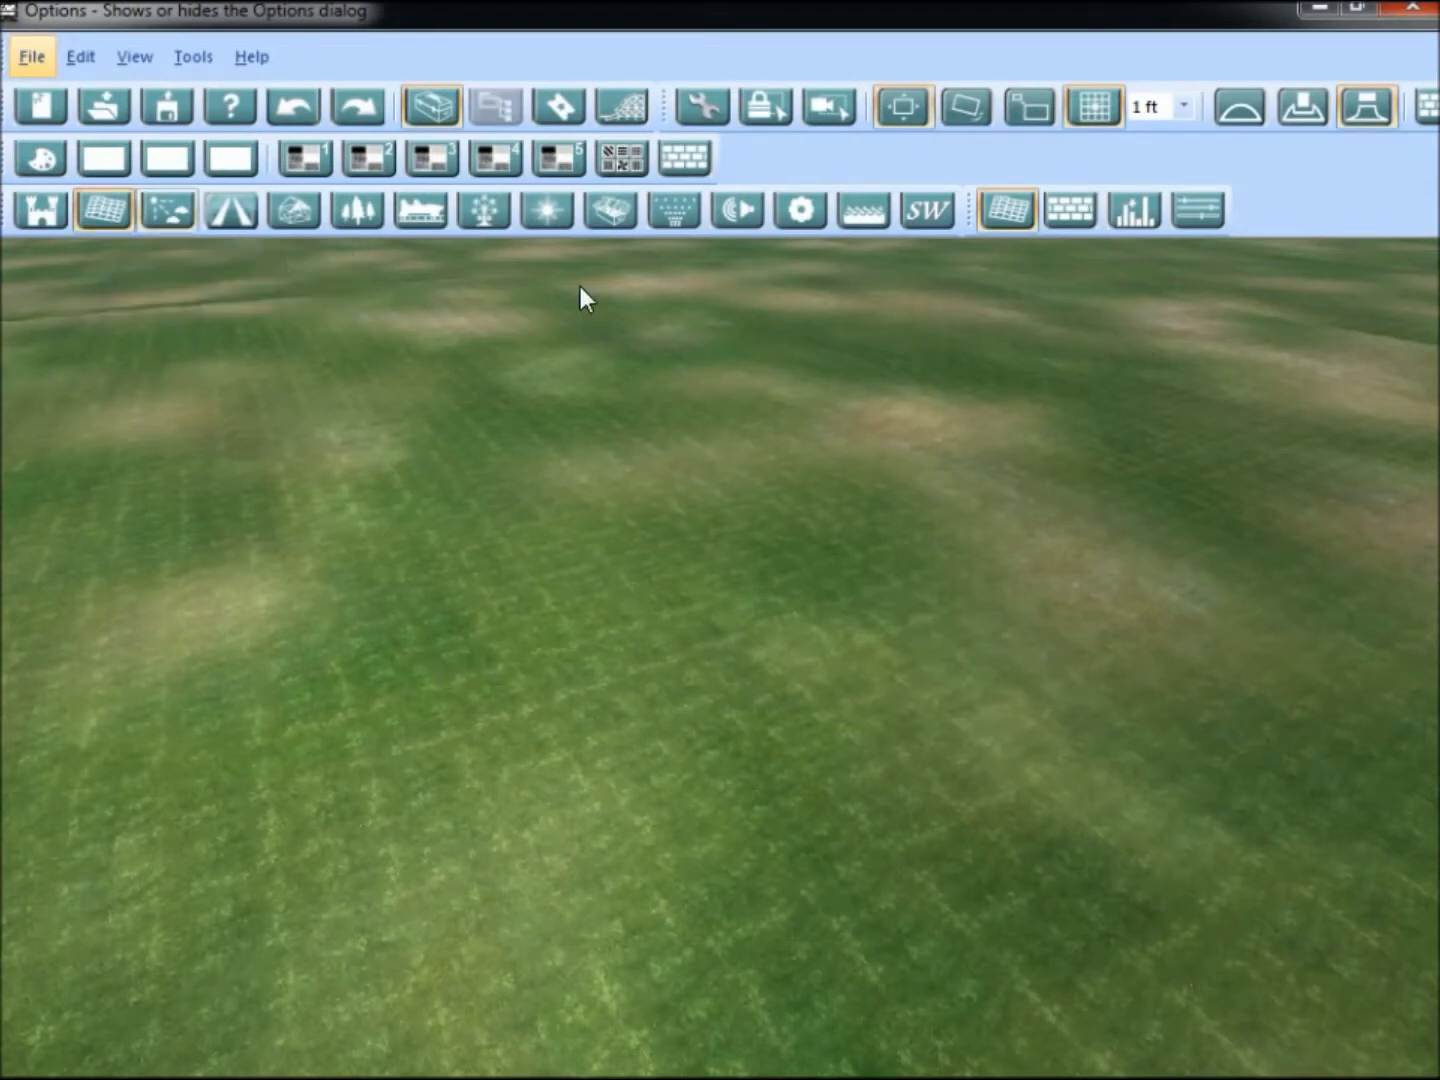
left_click(1008, 210)
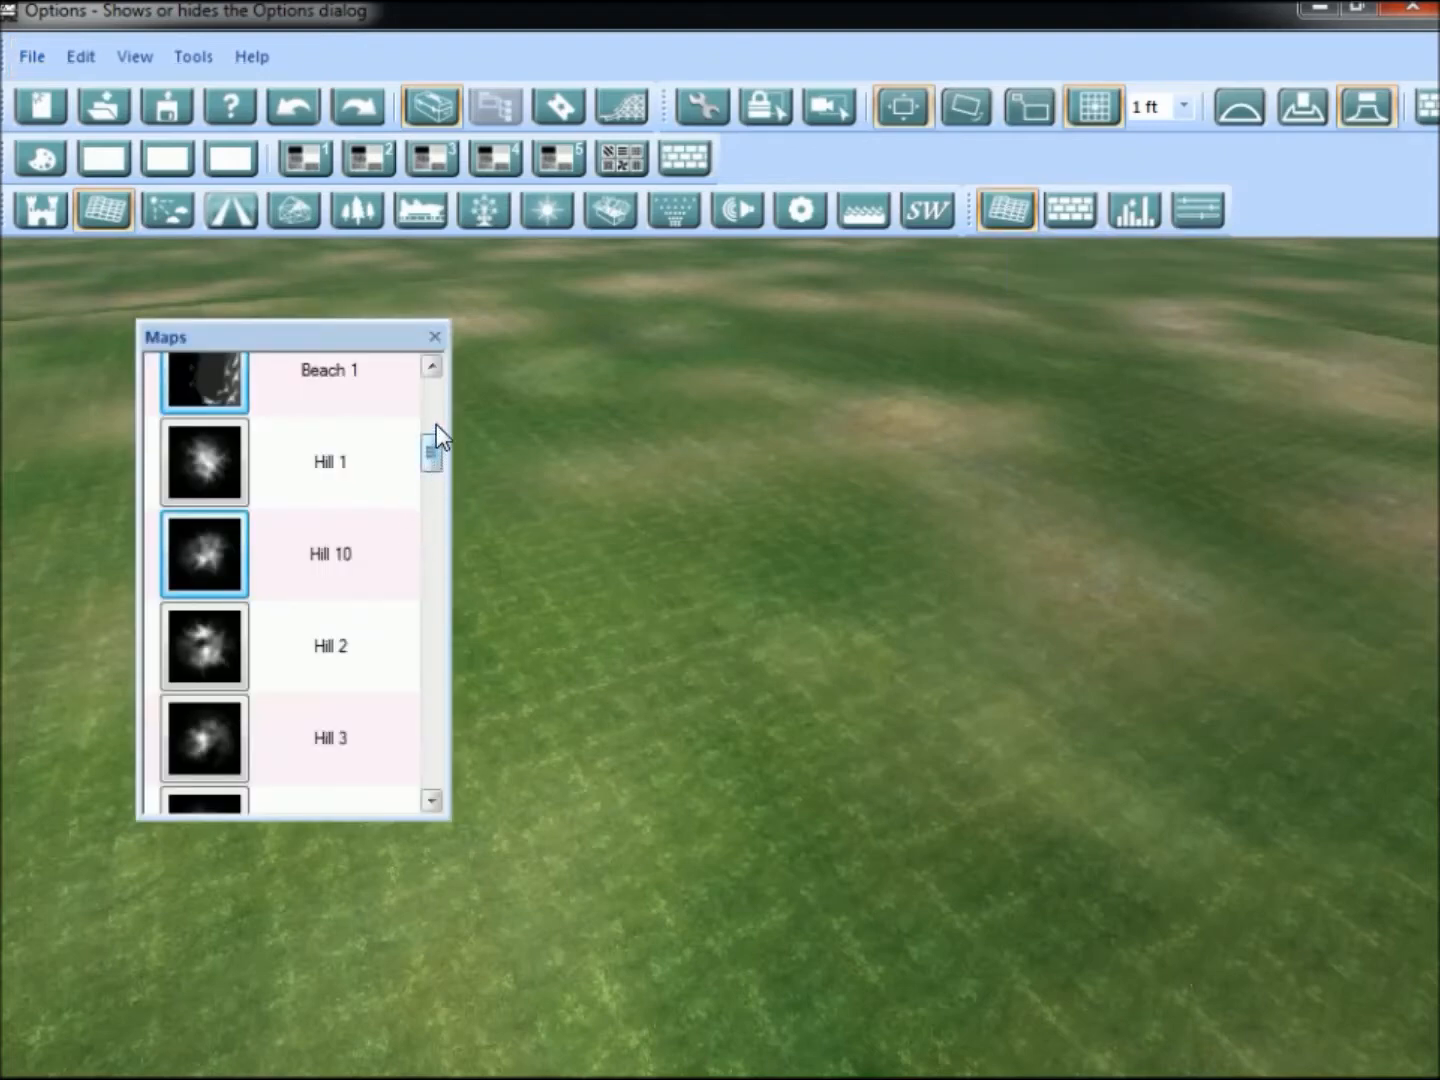
left_click_drag(428, 435, 424, 431)
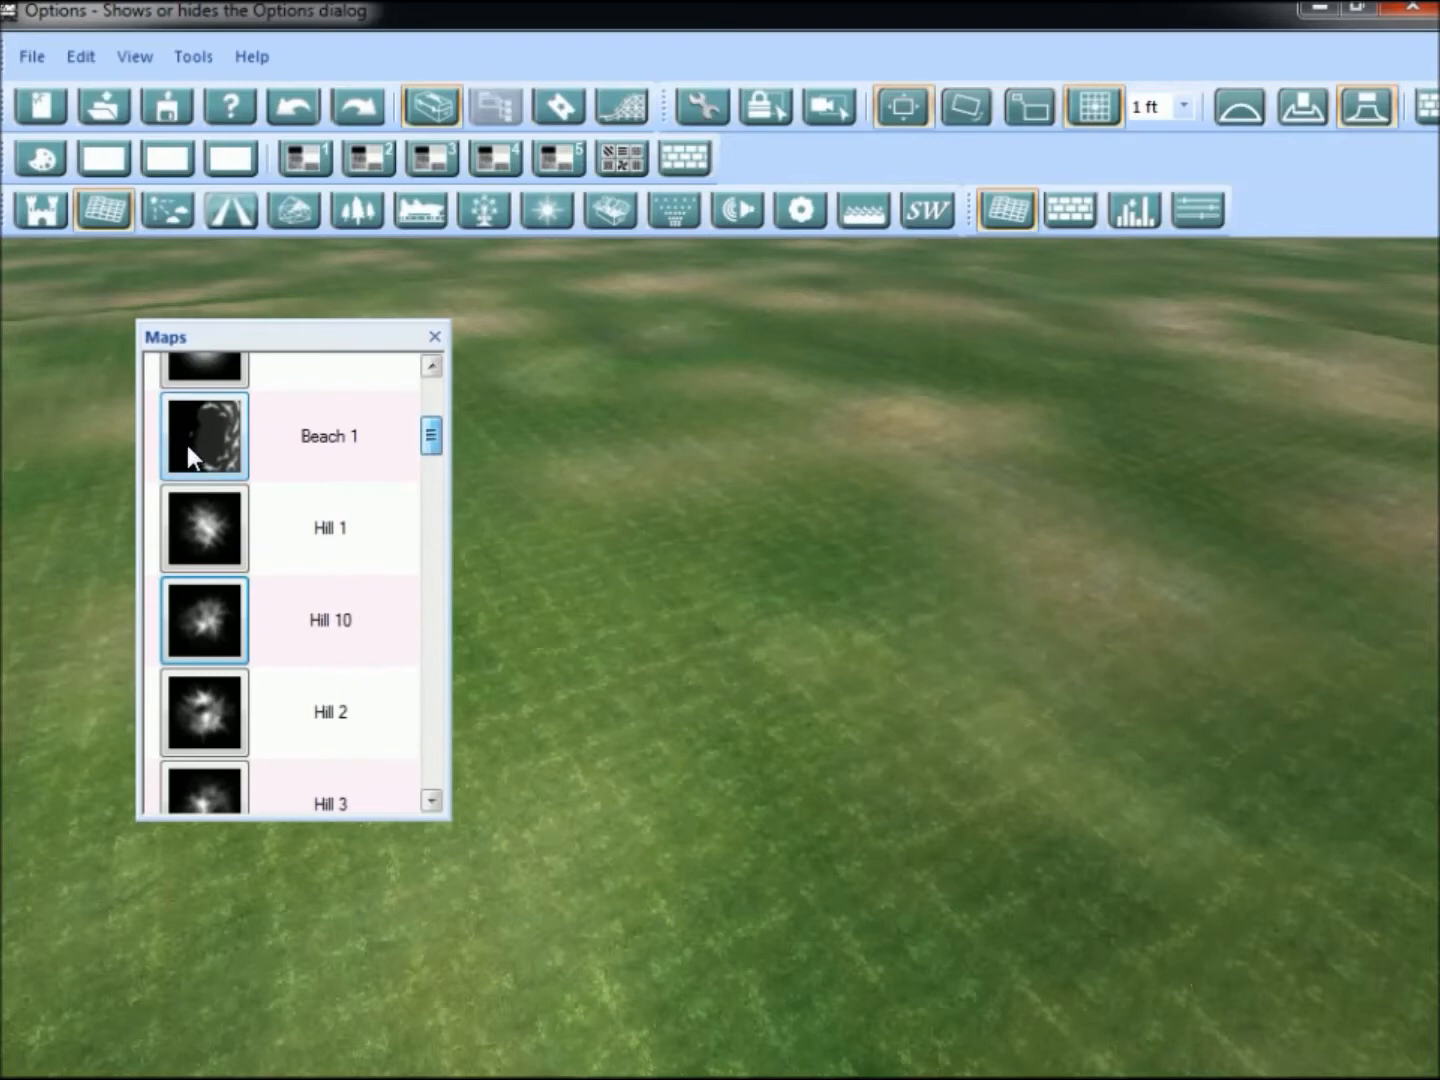
left_click(187, 445)
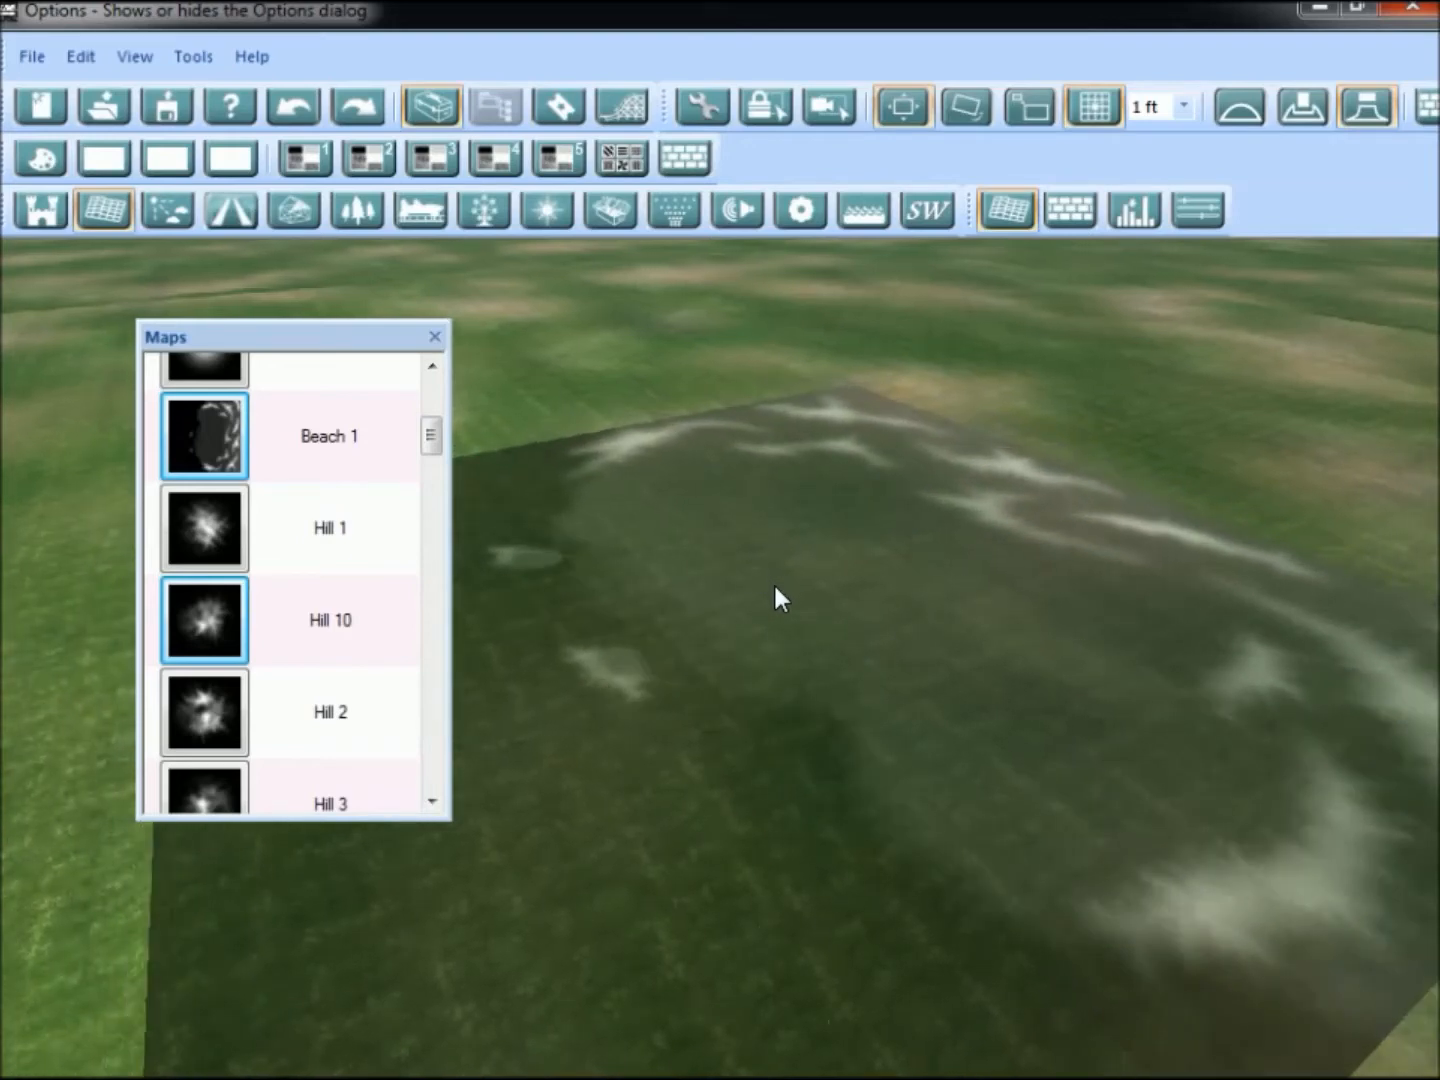
left_click(776, 589)
middle_click_drag(866, 604, 826, 571)
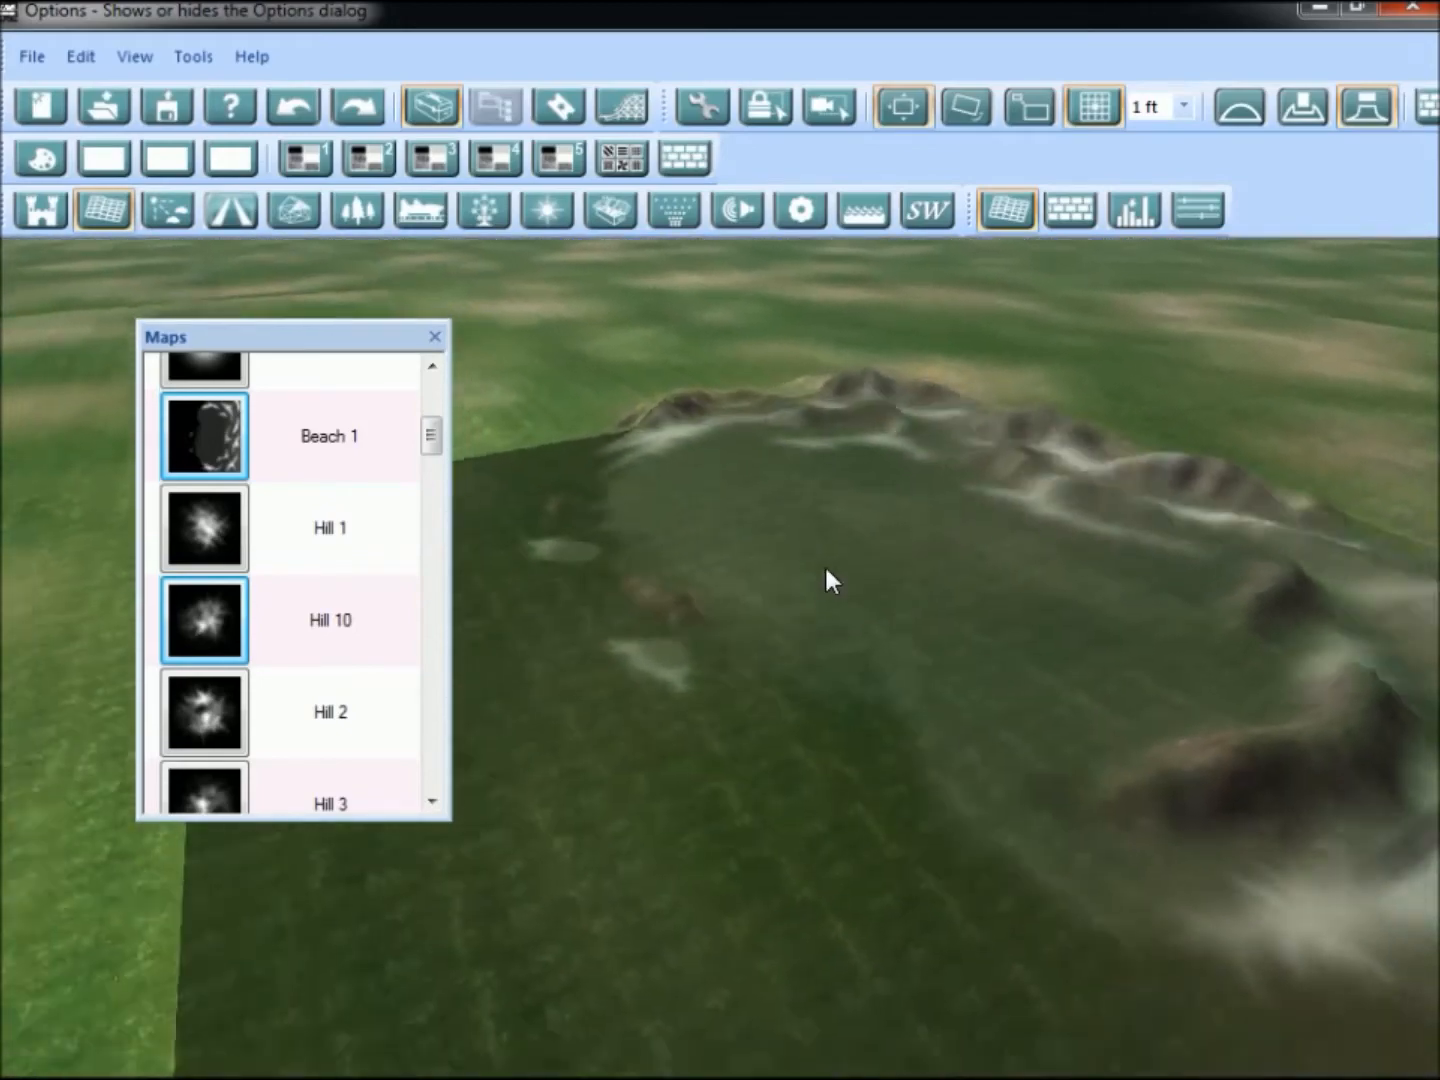
Raise a second Beach 1 formation on the open ground in front of the first one, with the map list closed.
key("s")
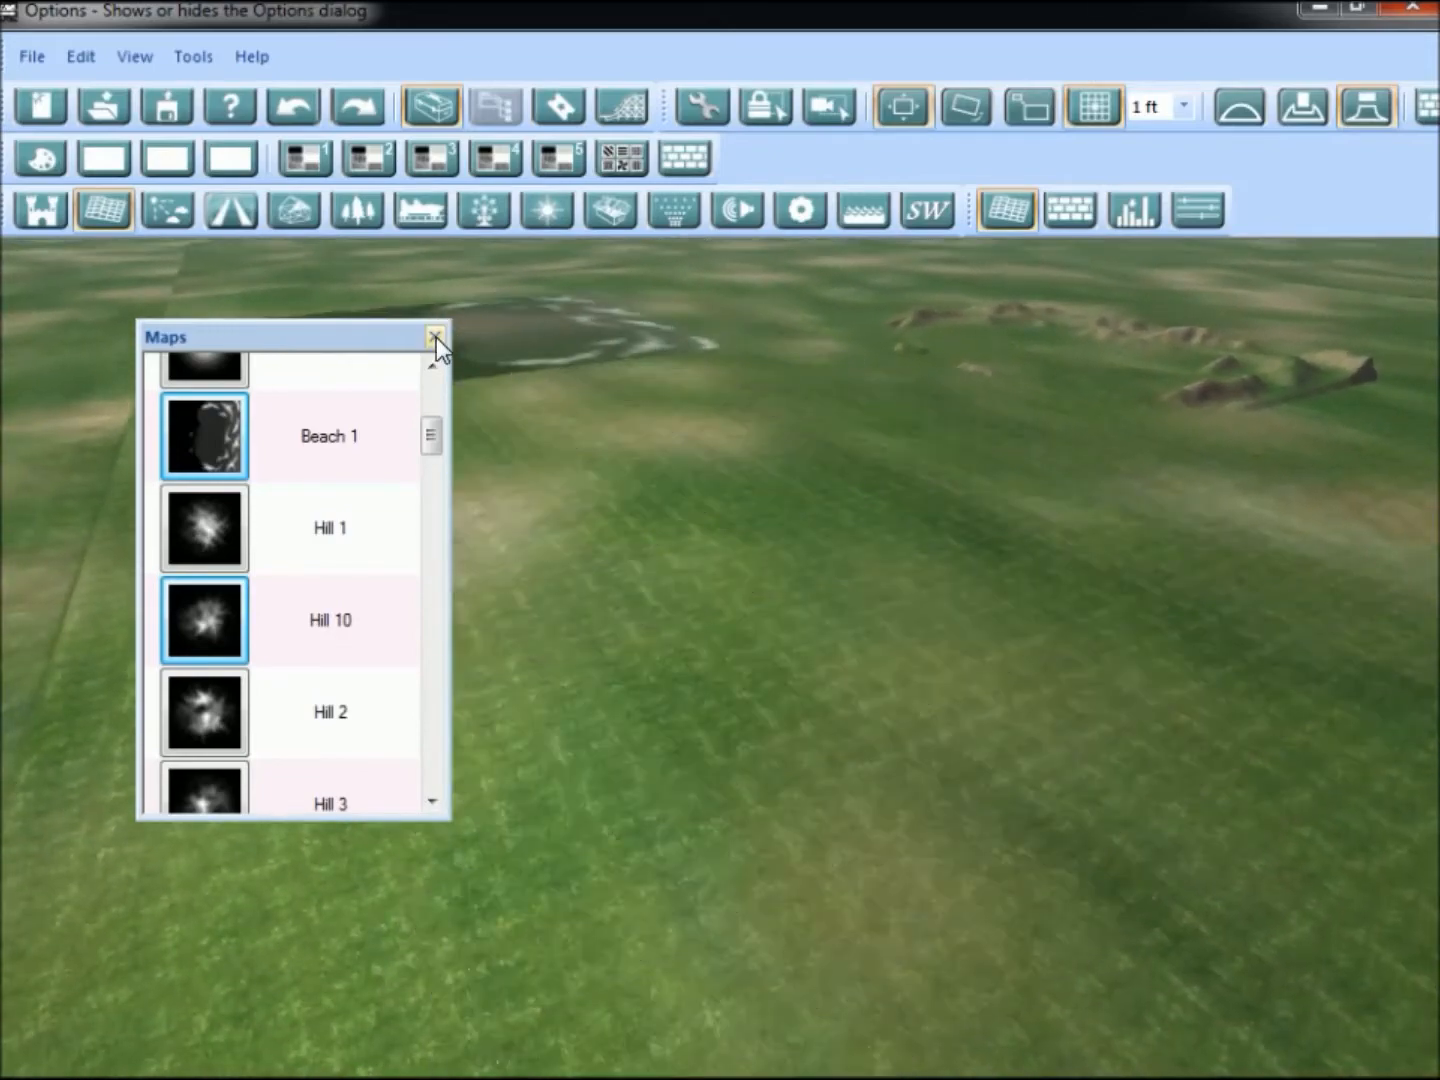
left_click(435, 336)
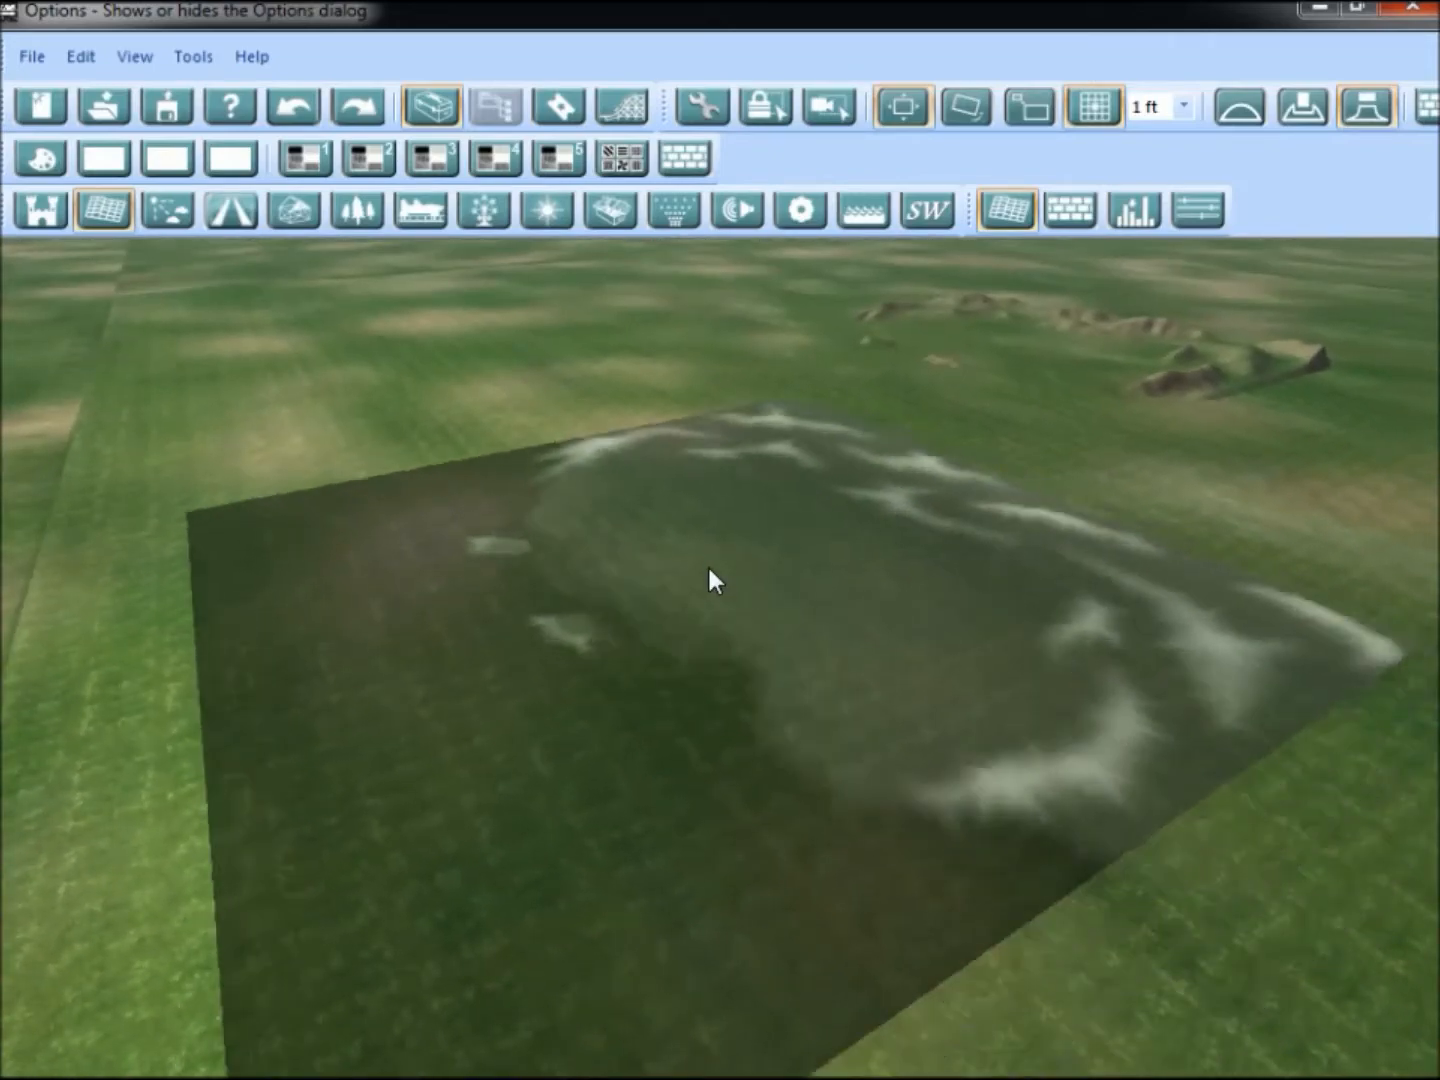
left_click(708, 570)
left_click_drag(707, 569, 708, 569)
right_click_drag(708, 569, 862, 563)
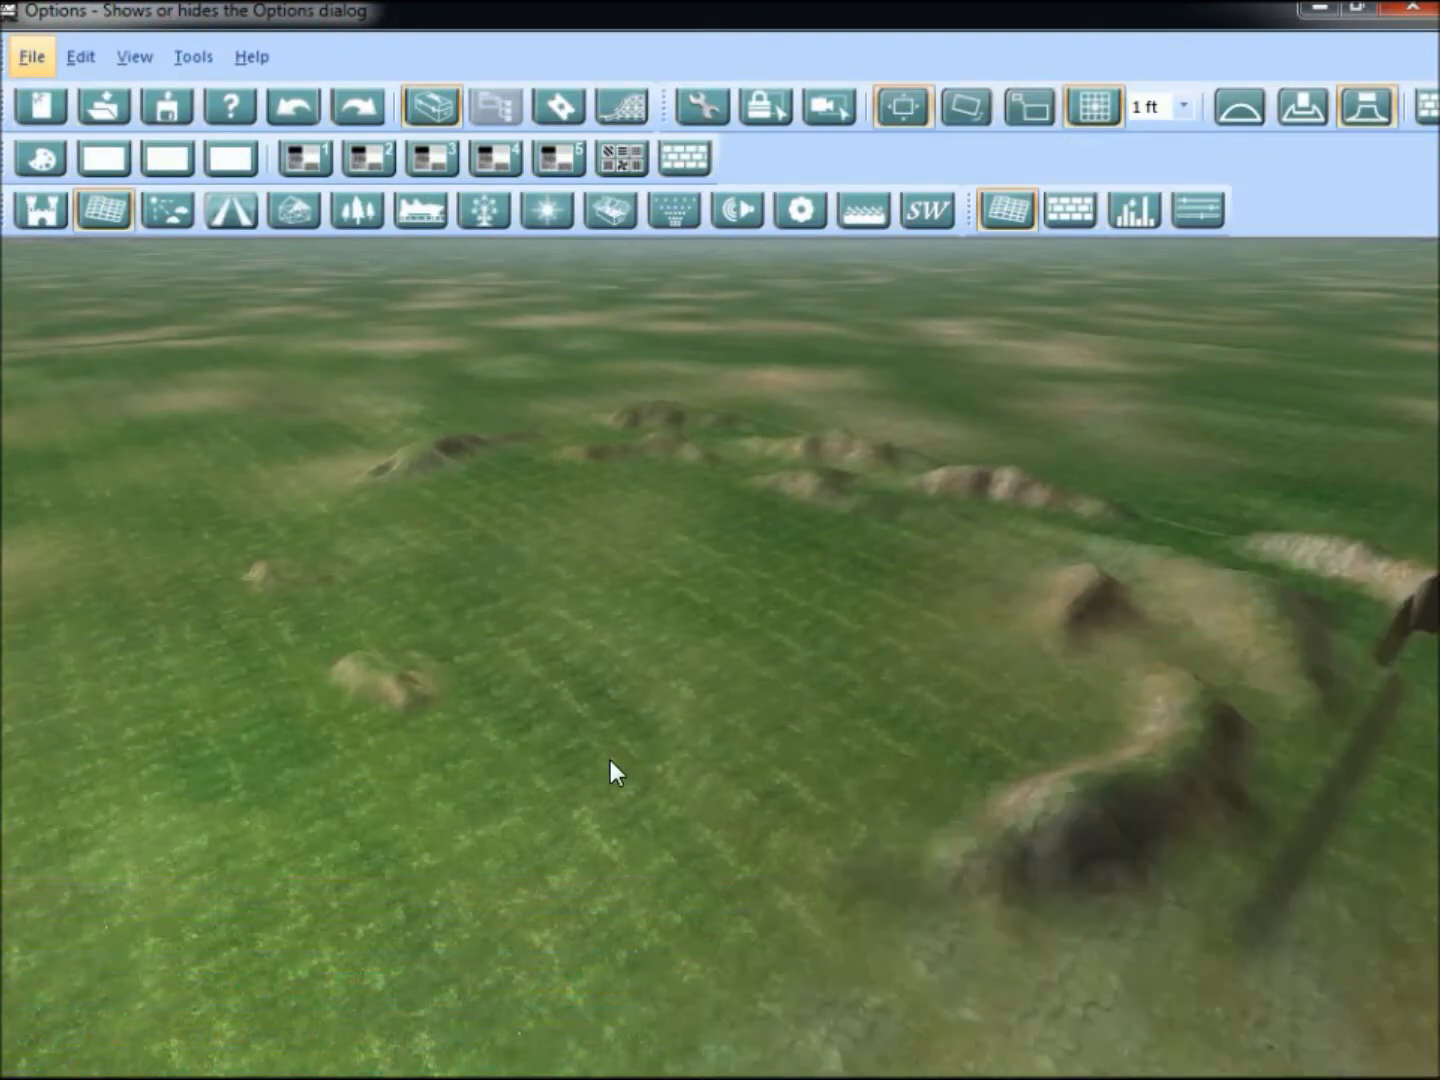
right_click_drag(616, 790, 653, 763)
key("w")
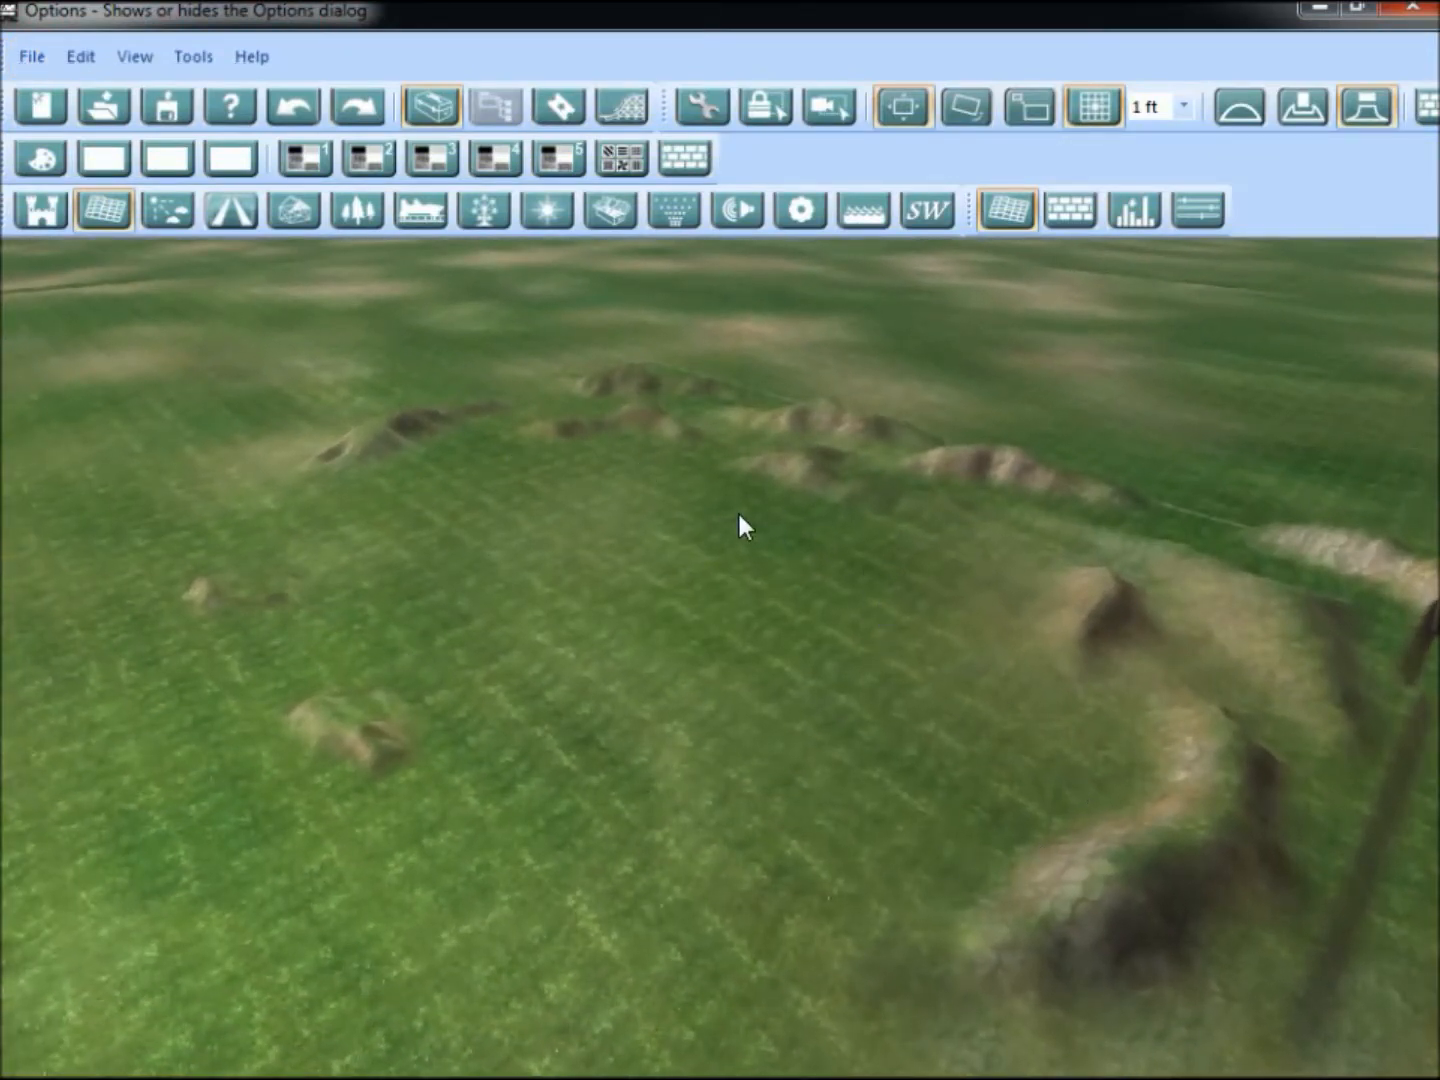
Enable water for the terrain and close the water settings.
left_click(865, 211)
left_click(211, 367)
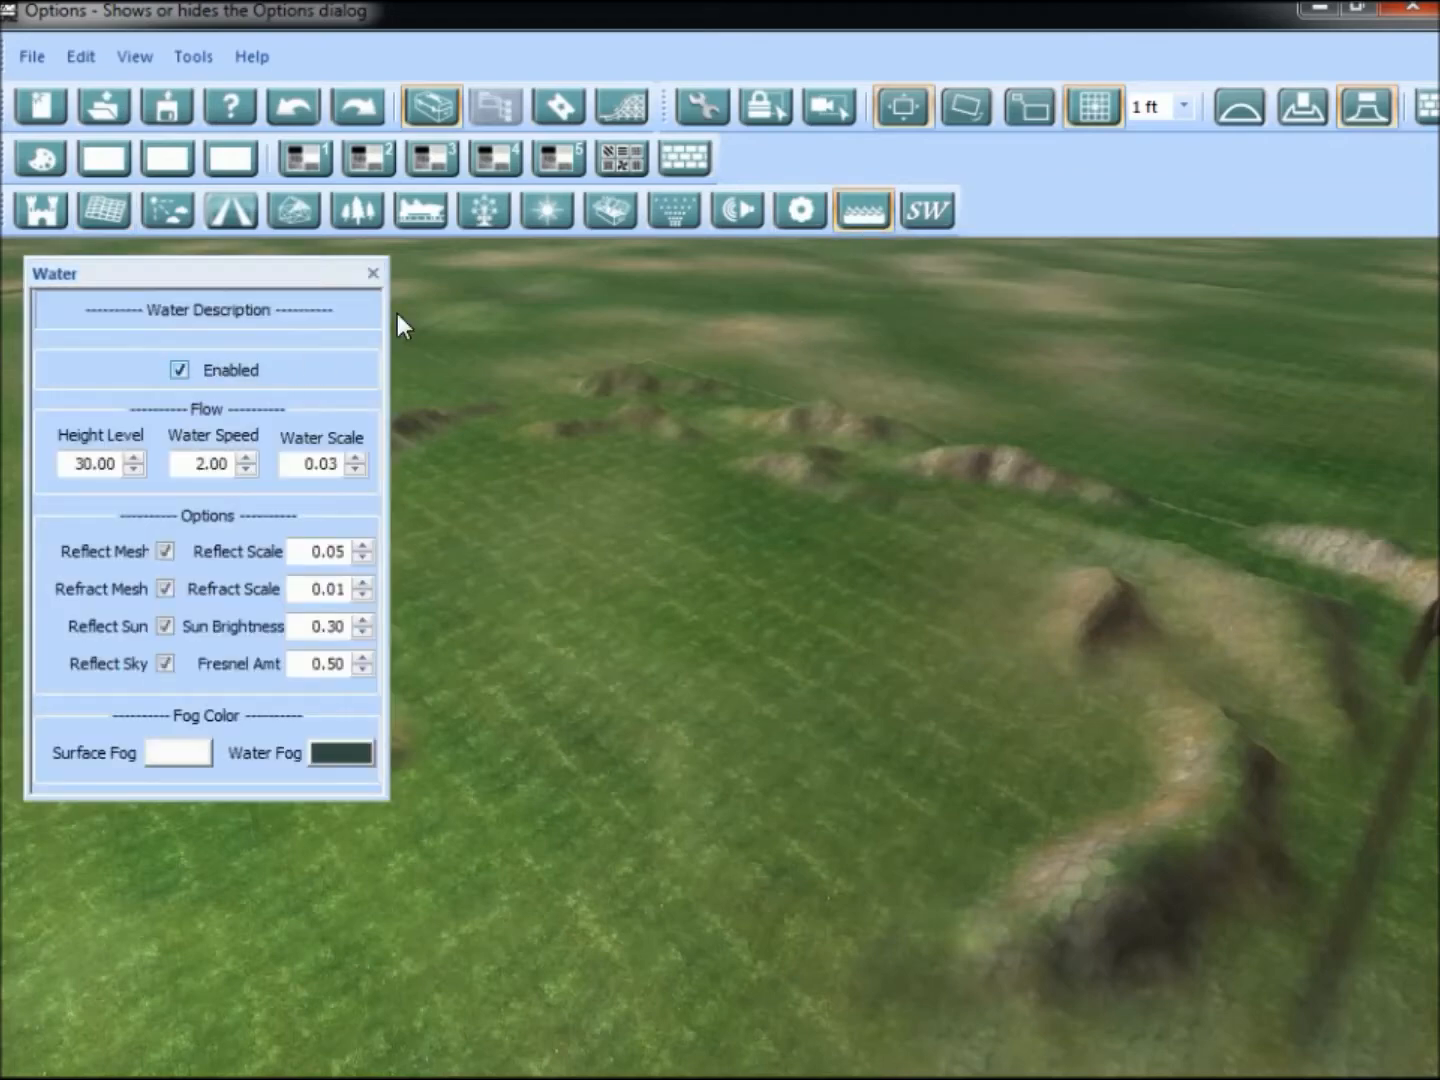
left_click(368, 273)
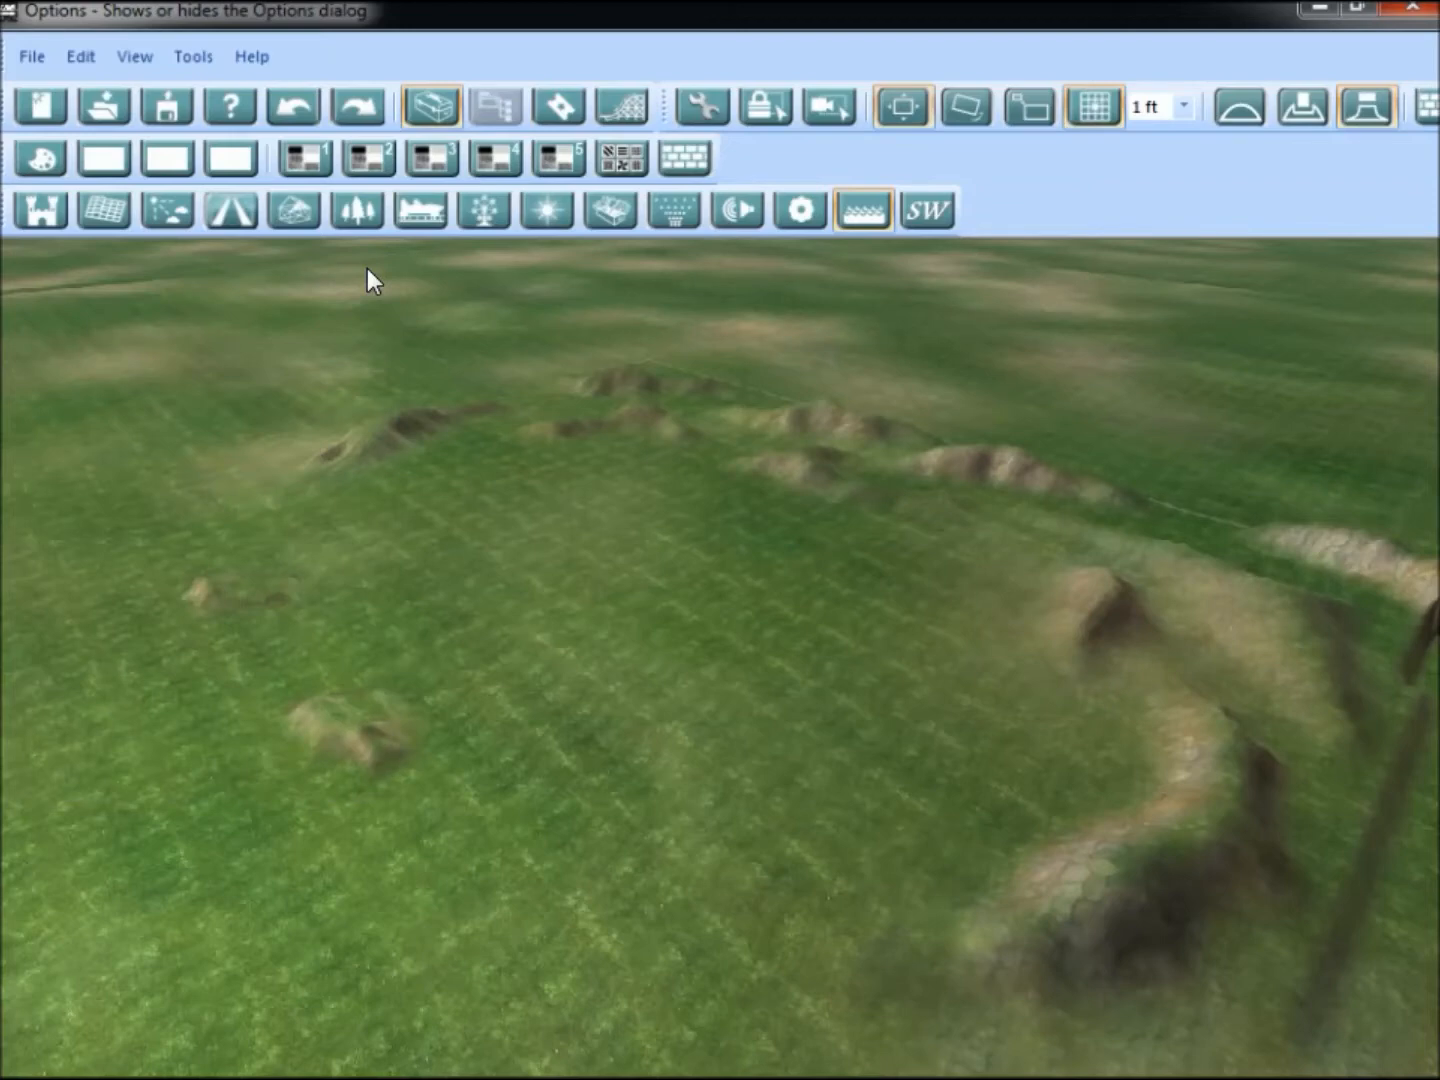
Dig a lake basin below water level inside the new beach's ring of hills using the Hill 10 map, and close the map list.
left_click(105, 213)
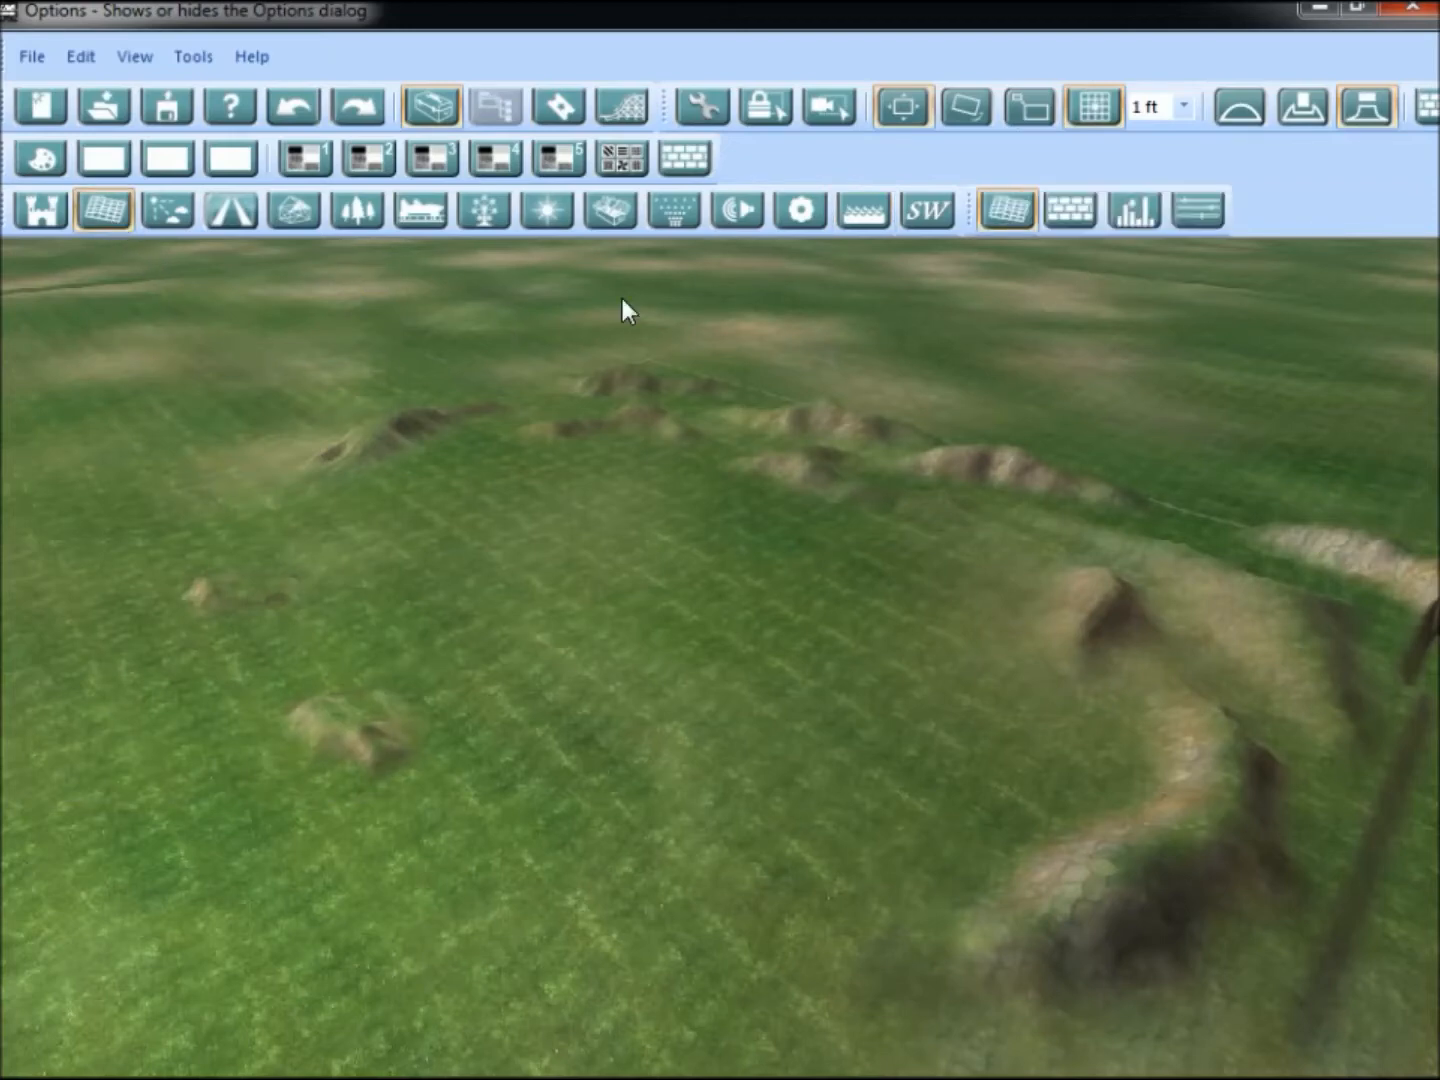
left_click(1031, 214)
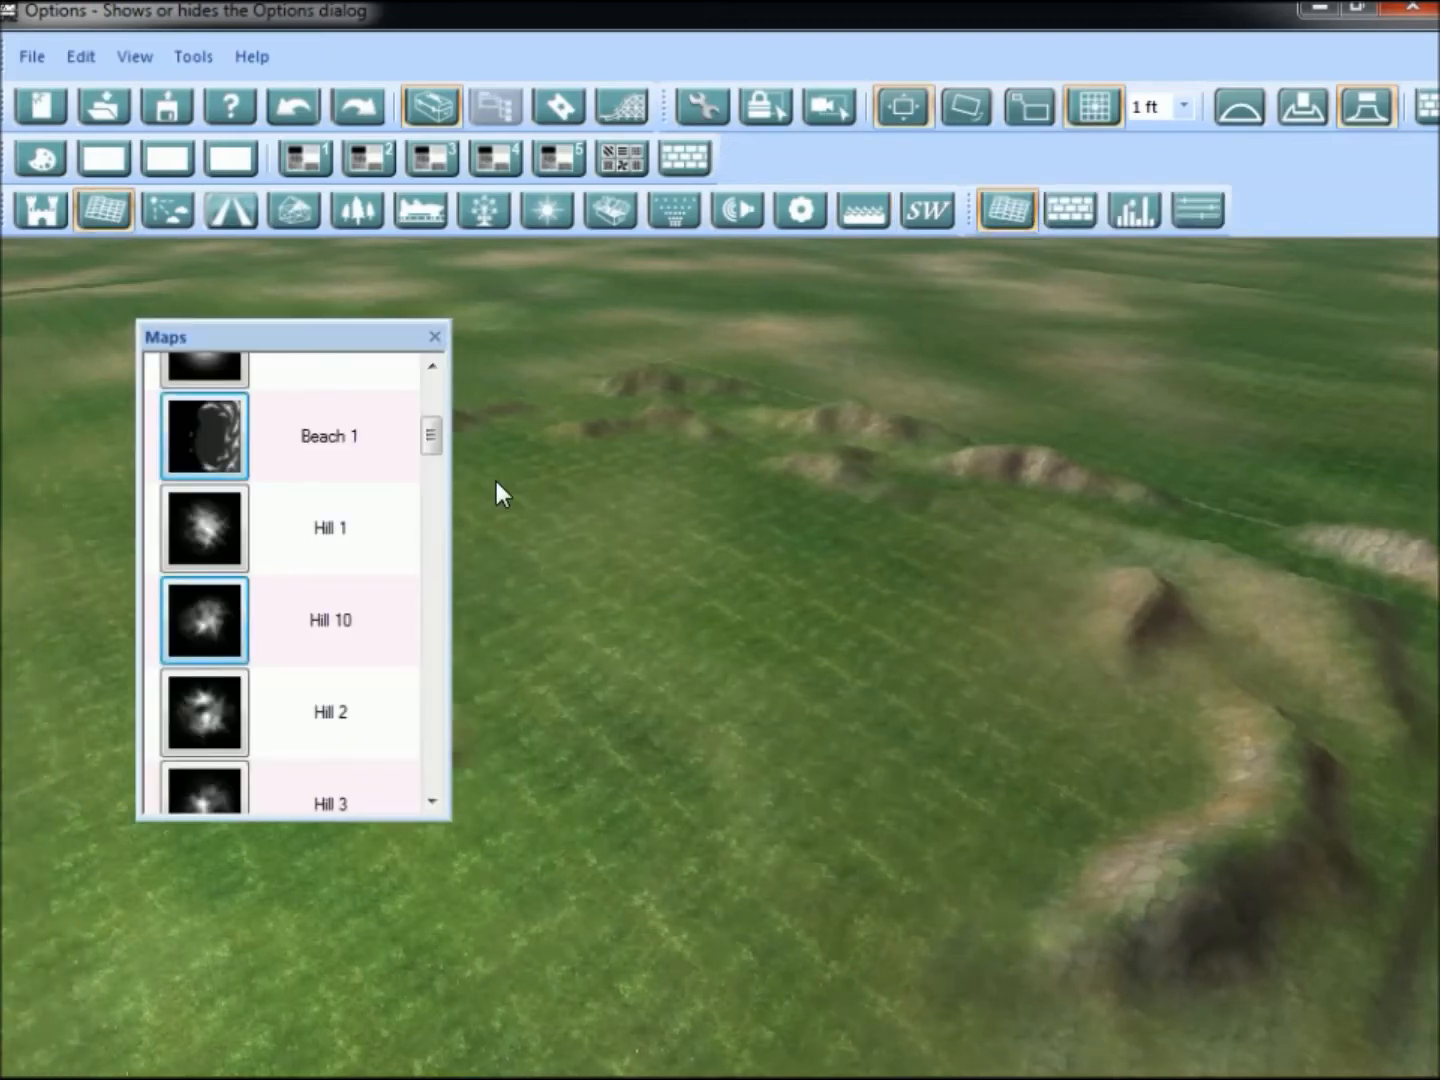
left_click(211, 609)
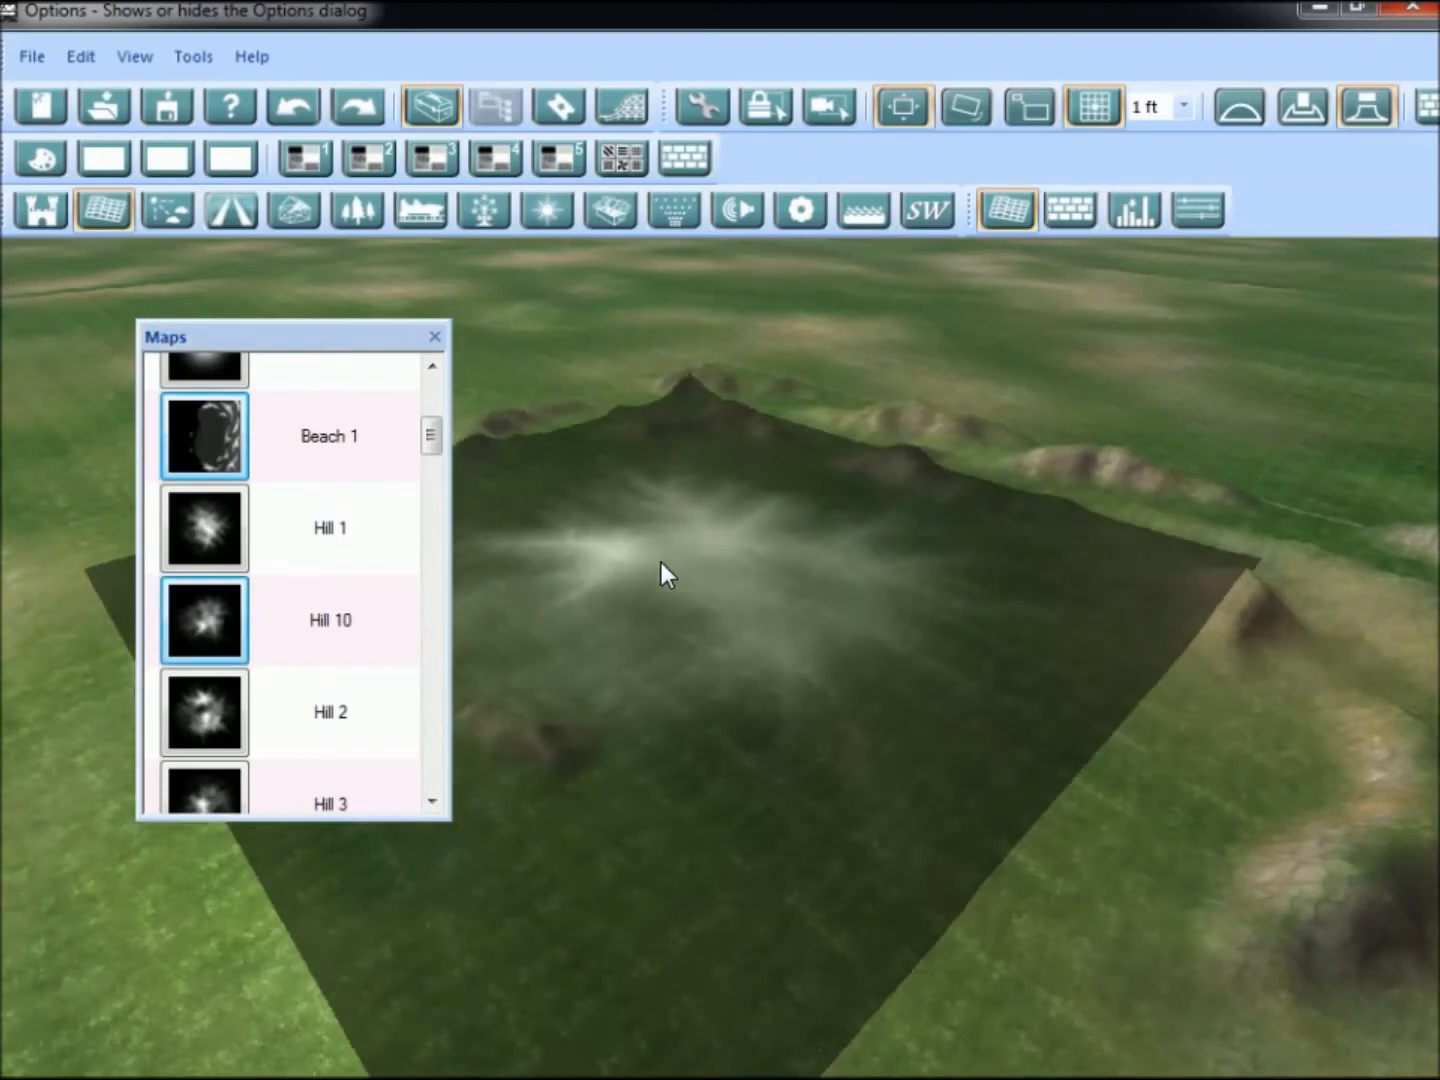
left_click_drag(661, 563, 748, 748)
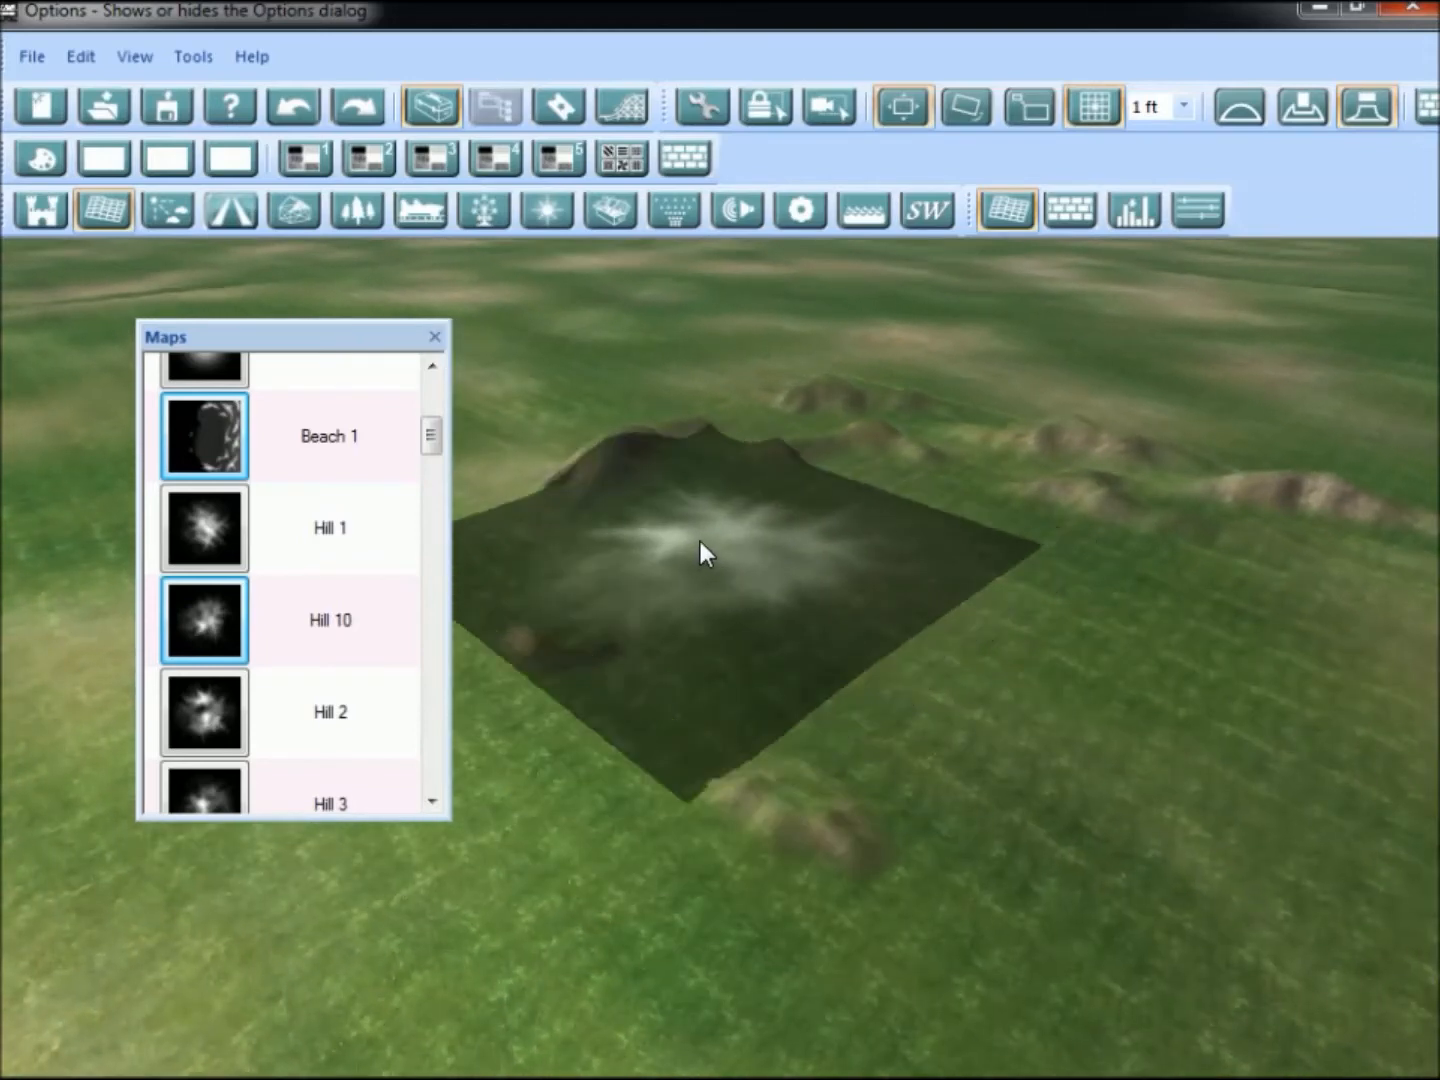
left_click(726, 591)
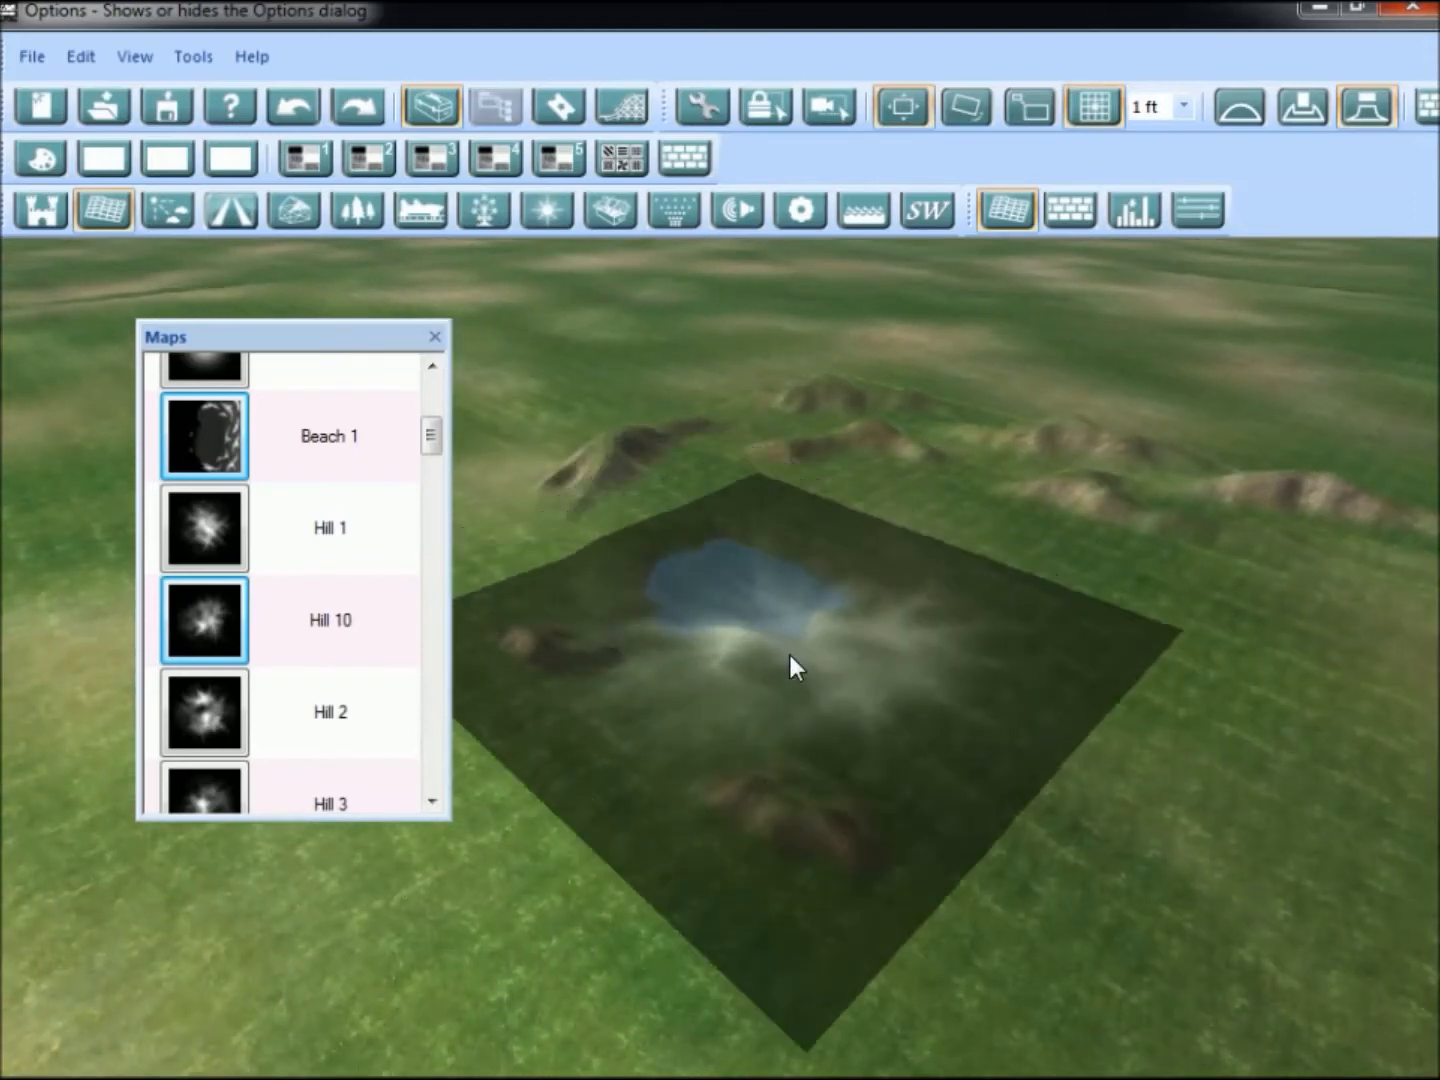
left_click(888, 768)
left_click(1077, 792)
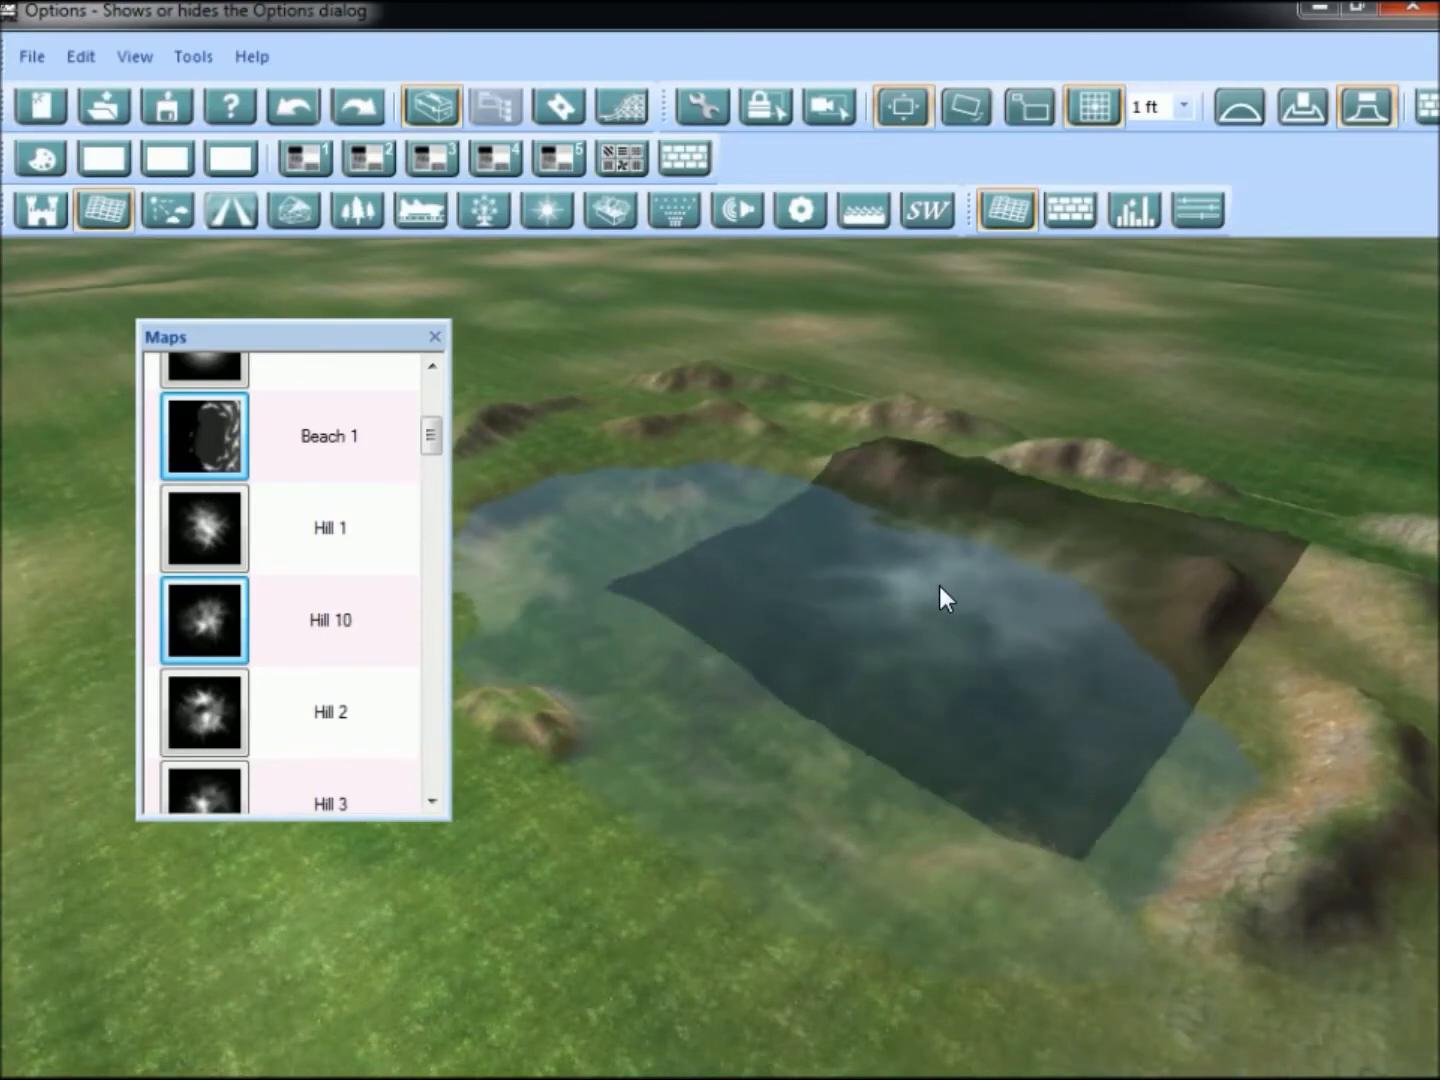
right_click_drag(940, 586, 709, 601)
right_click_drag(1032, 556, 1067, 446)
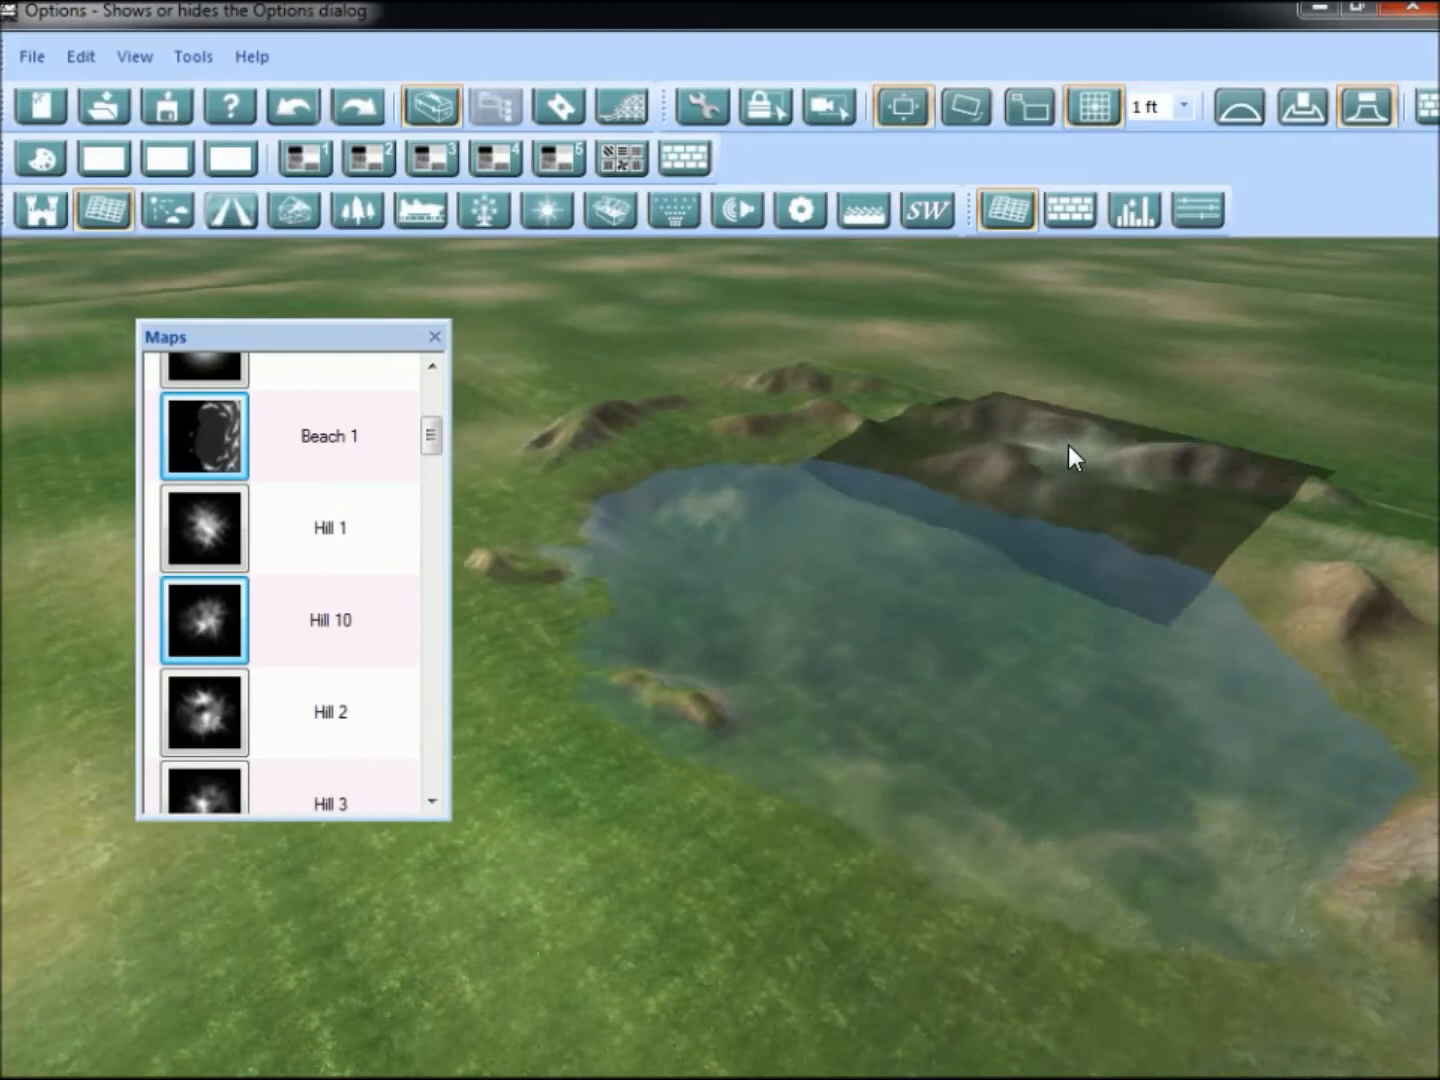
key("Escape")
right_click_drag(868, 574, 806, 656)
left_click(435, 338)
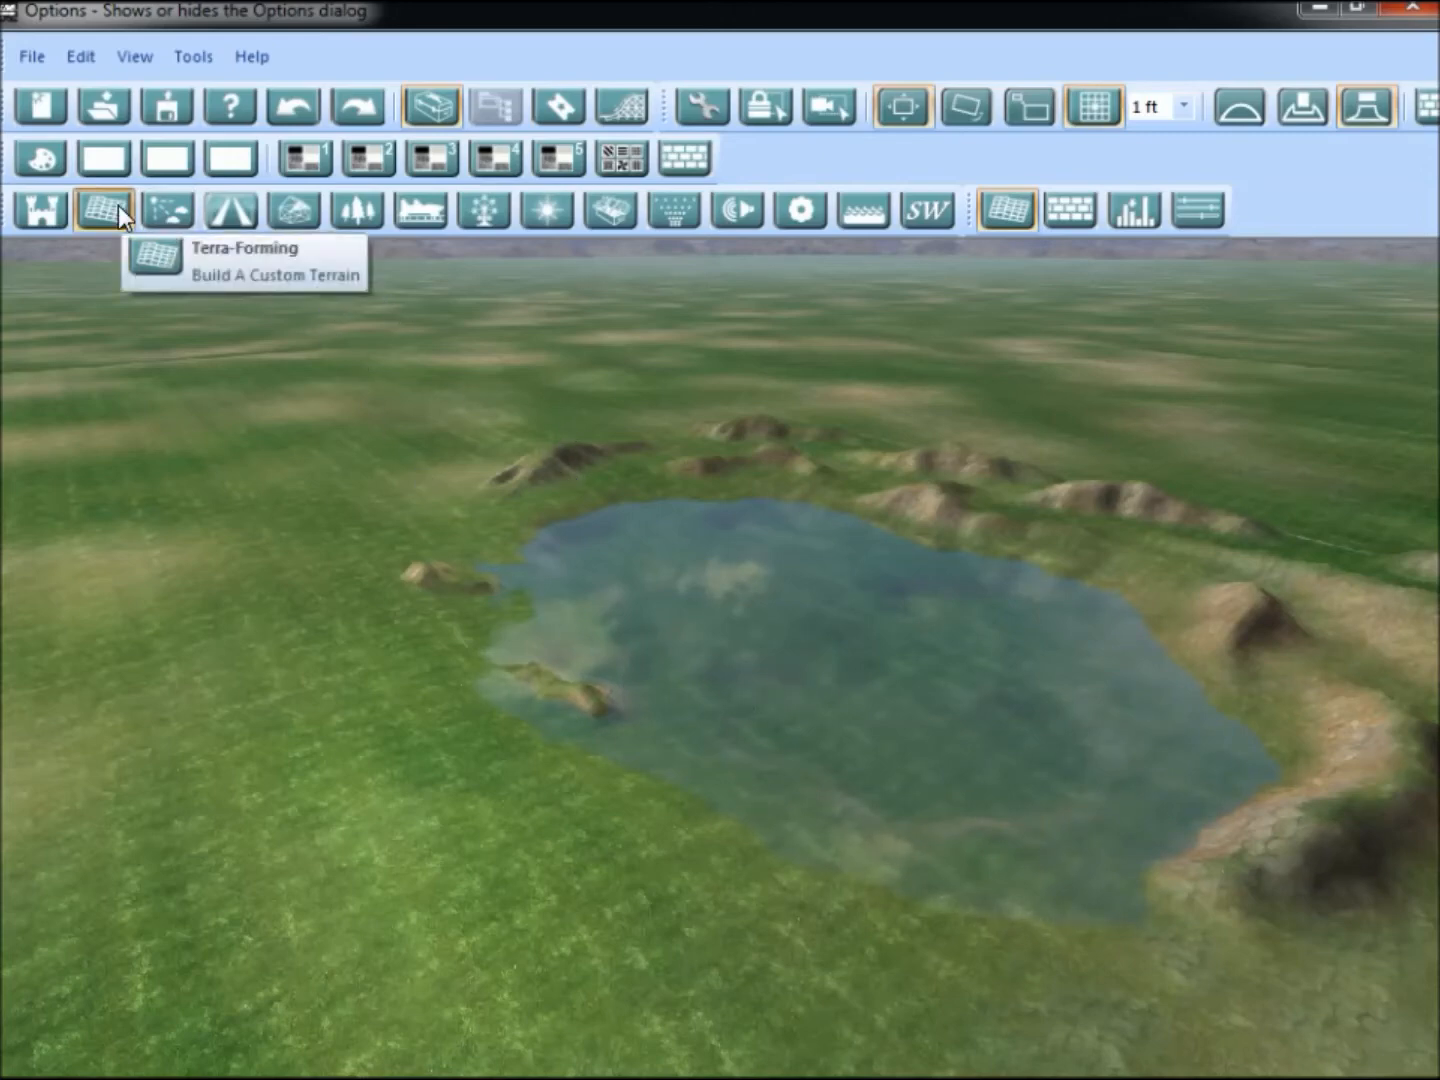
Load gravel_01_1.dds from System > Materials > Material4 as the terrain's Level 1 bump map.
left_click(1066, 213)
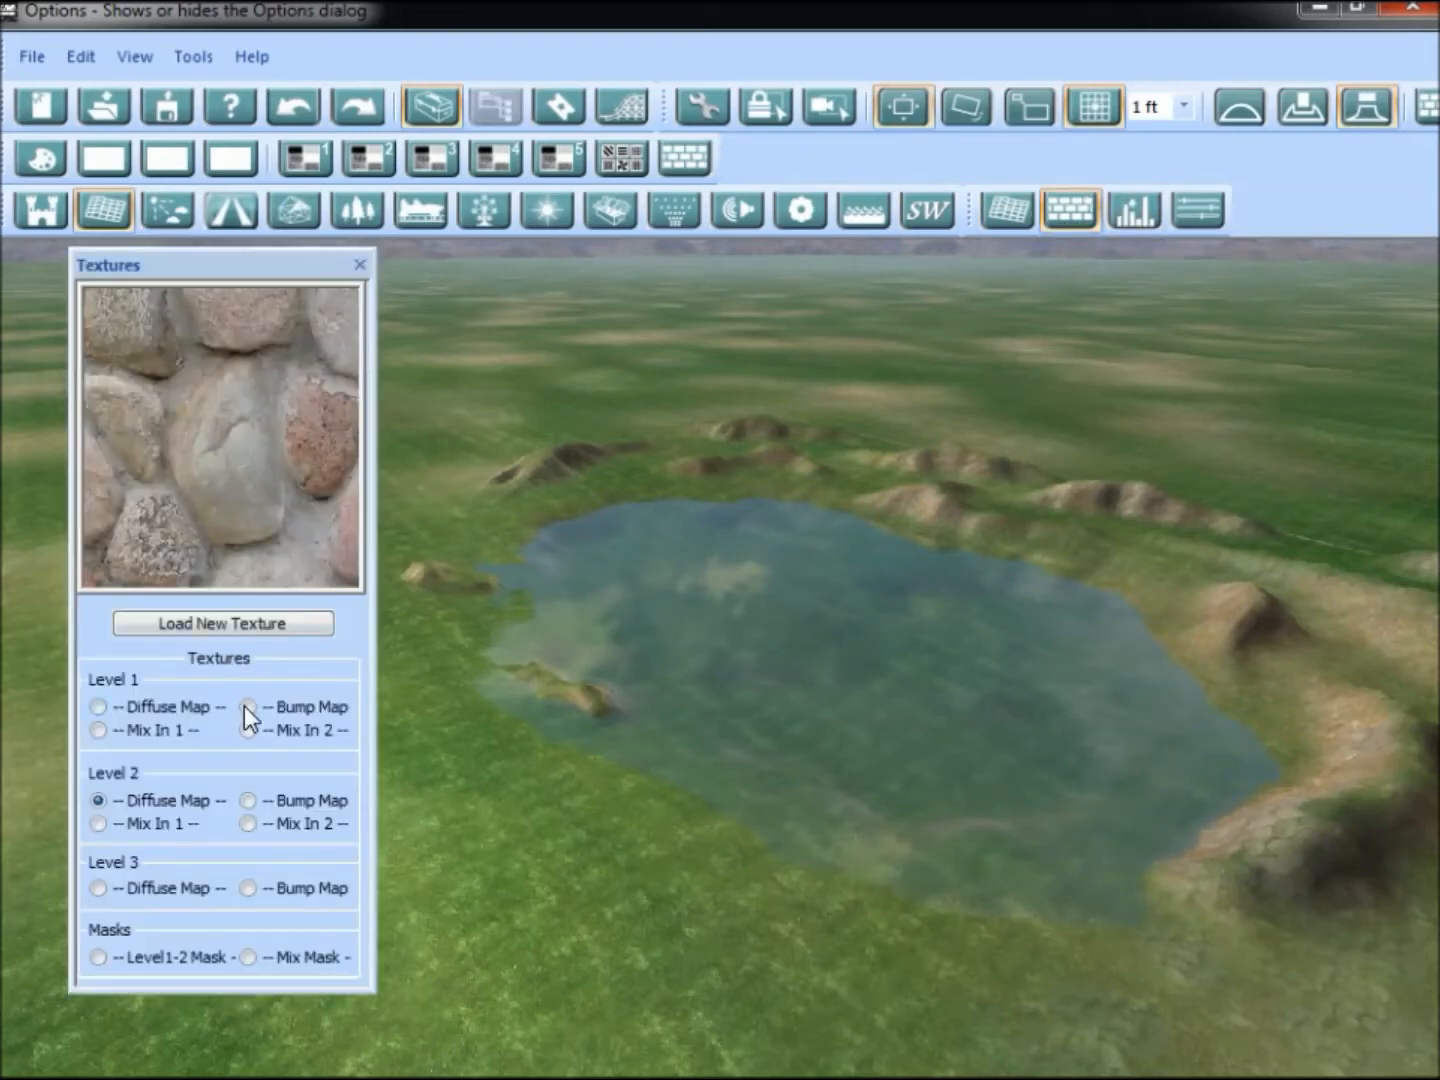
left_click(272, 706)
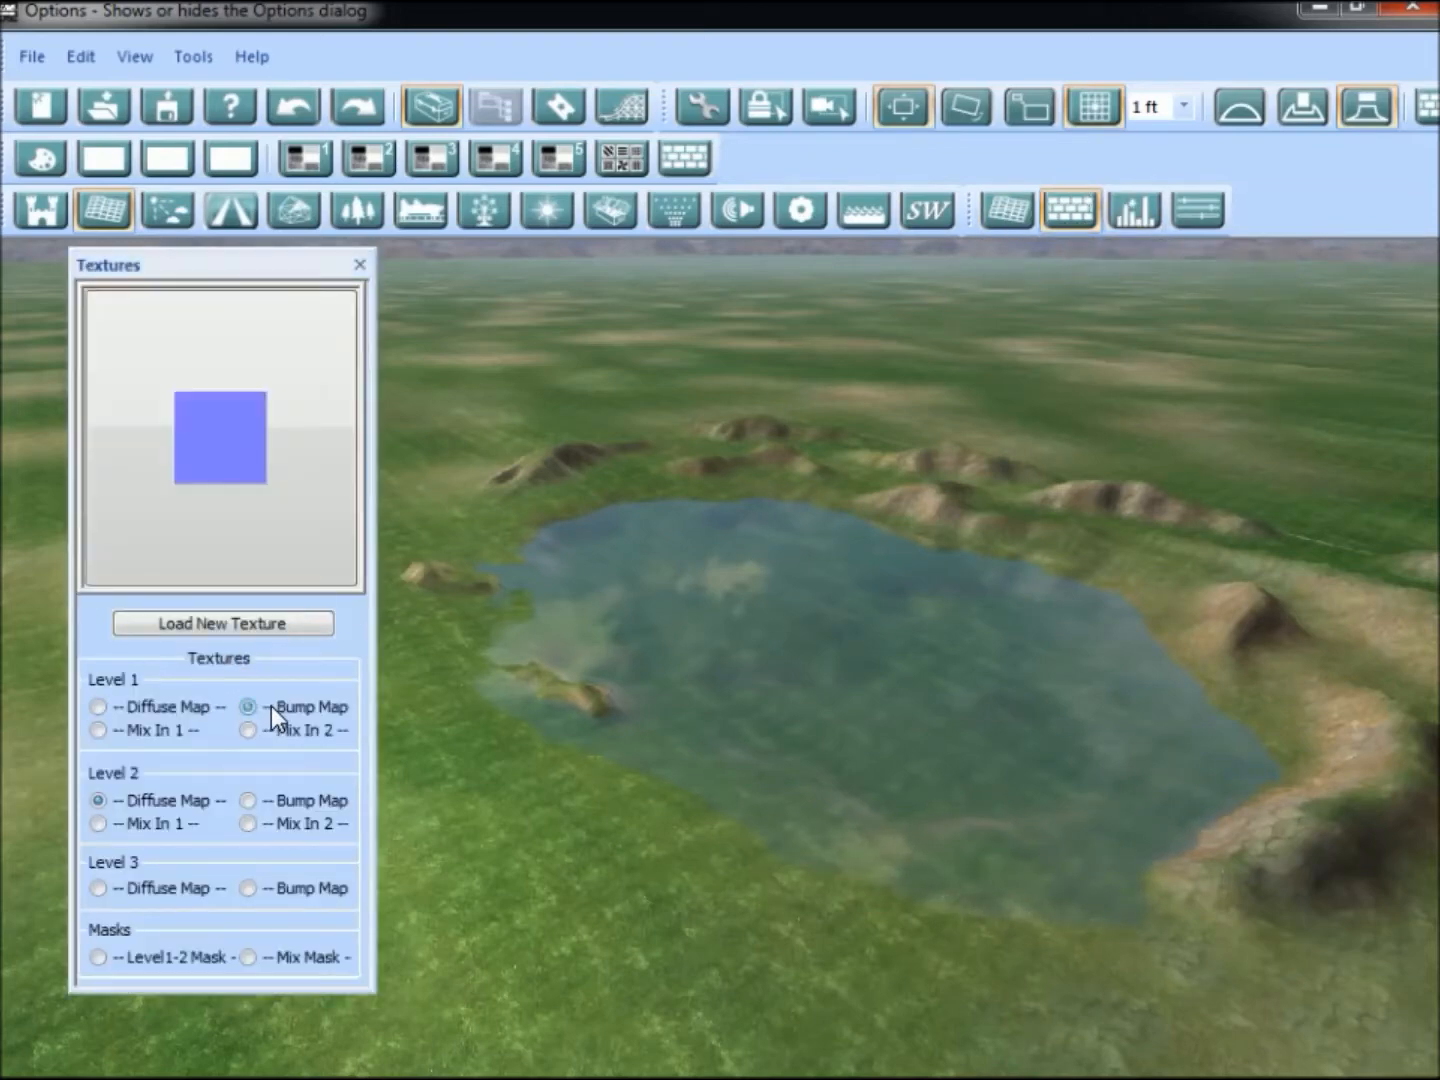
left_click(262, 622)
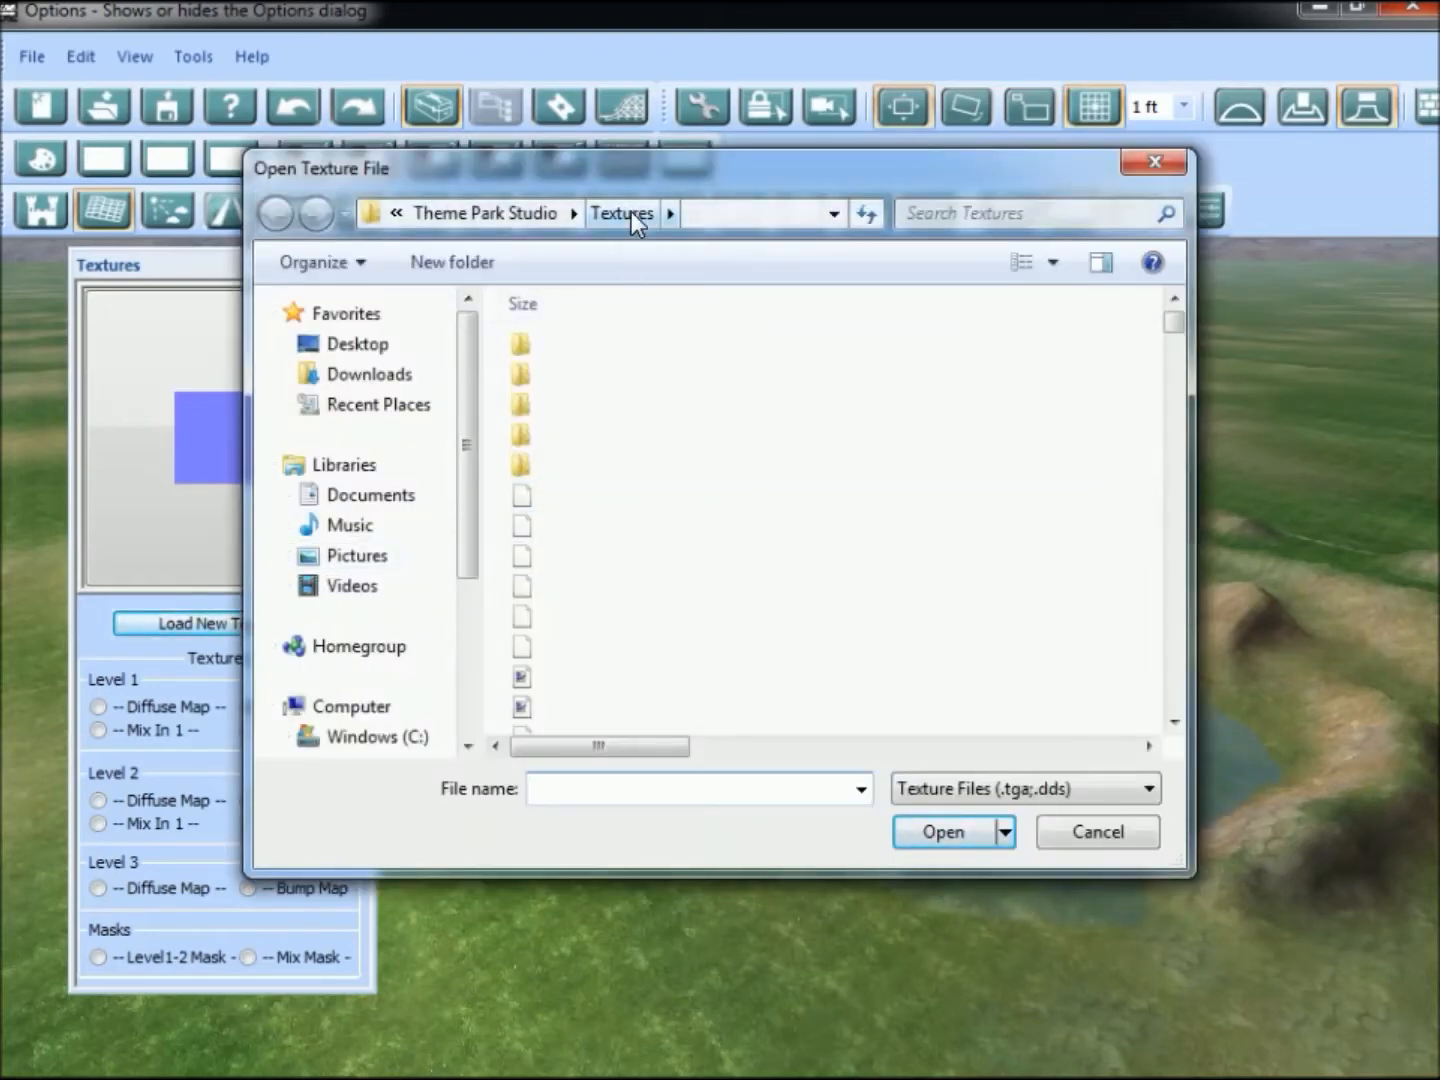
left_click(481, 214)
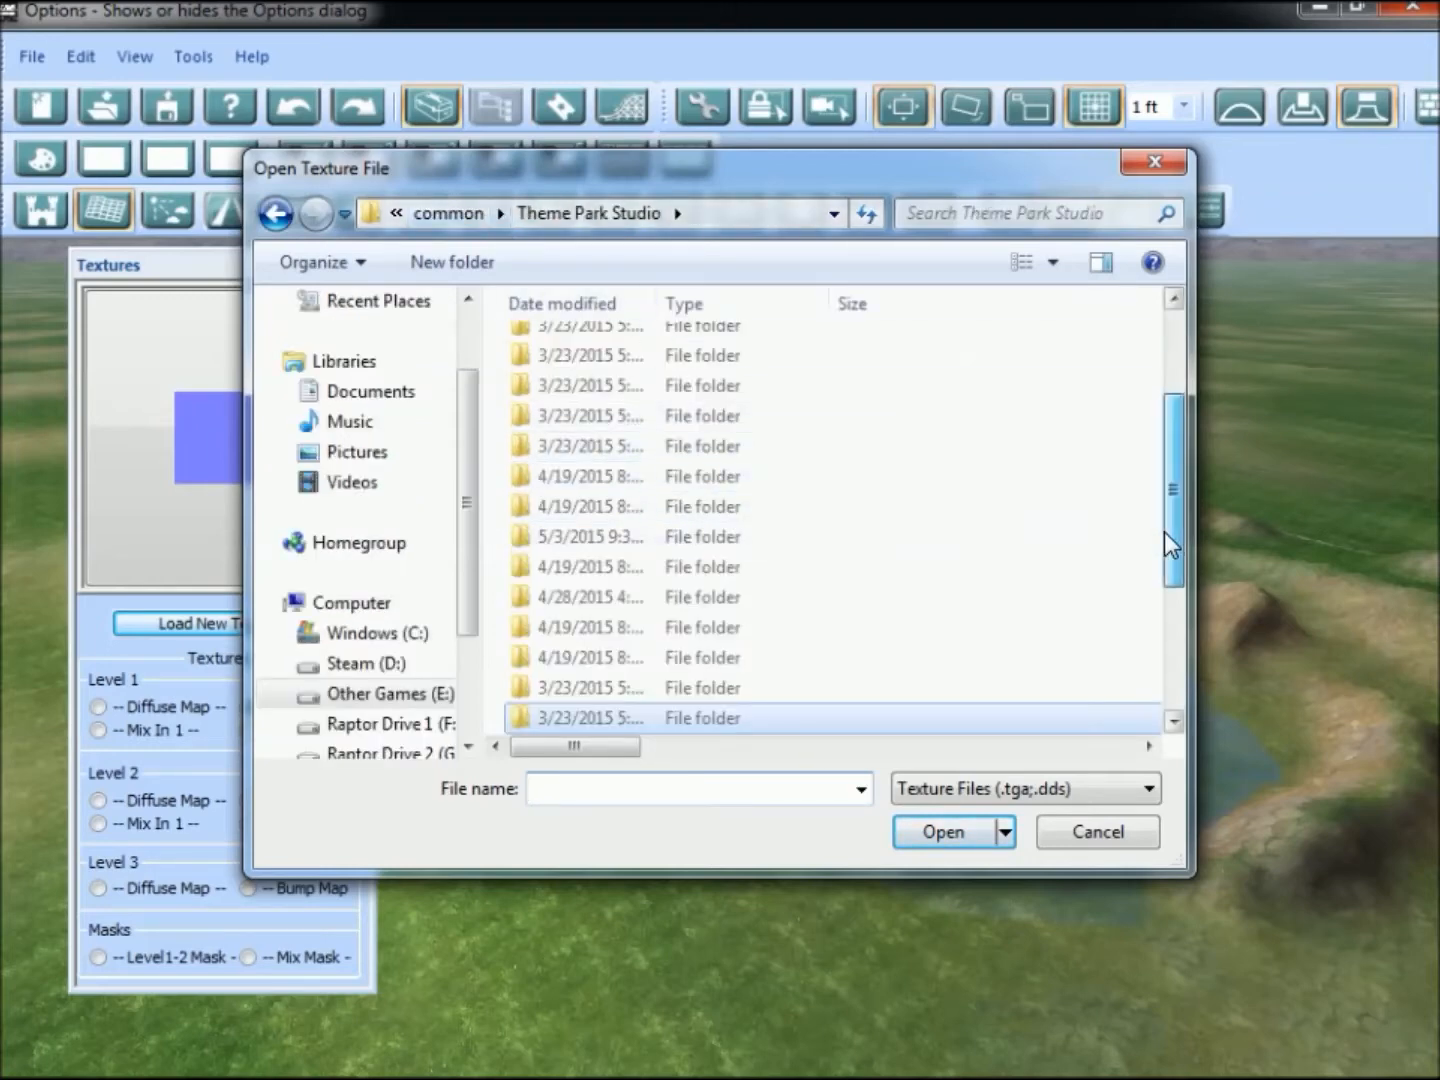
left_click_drag(1164, 532, 1157, 572)
left_click_drag(600, 762, 808, 762)
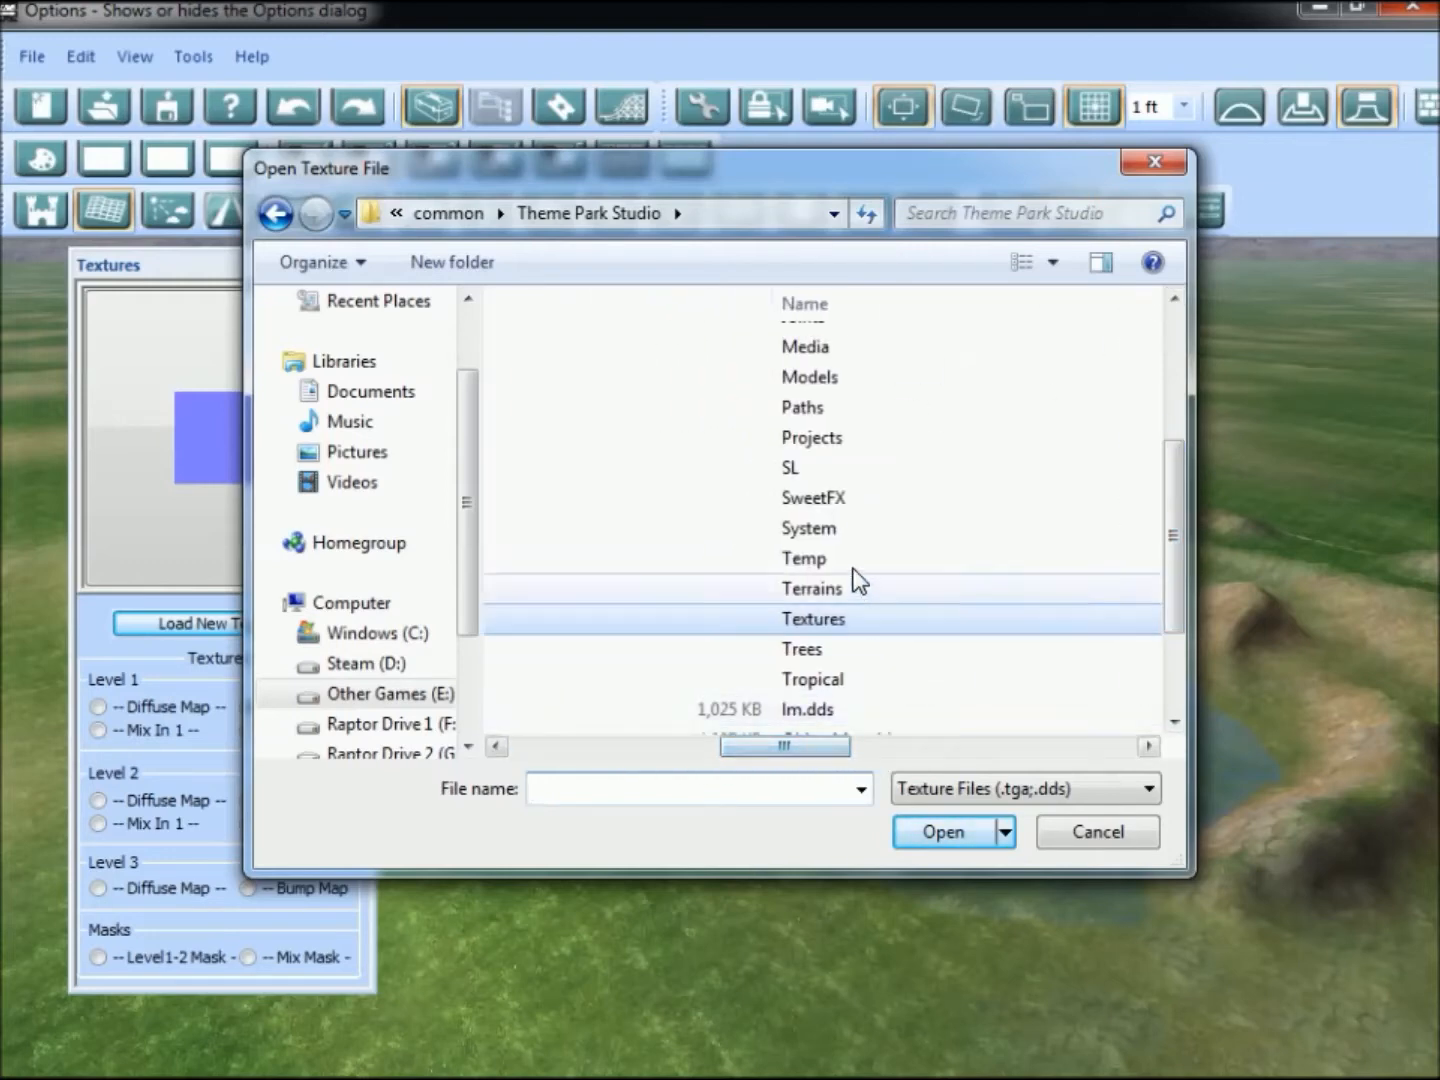
double_click(818, 534)
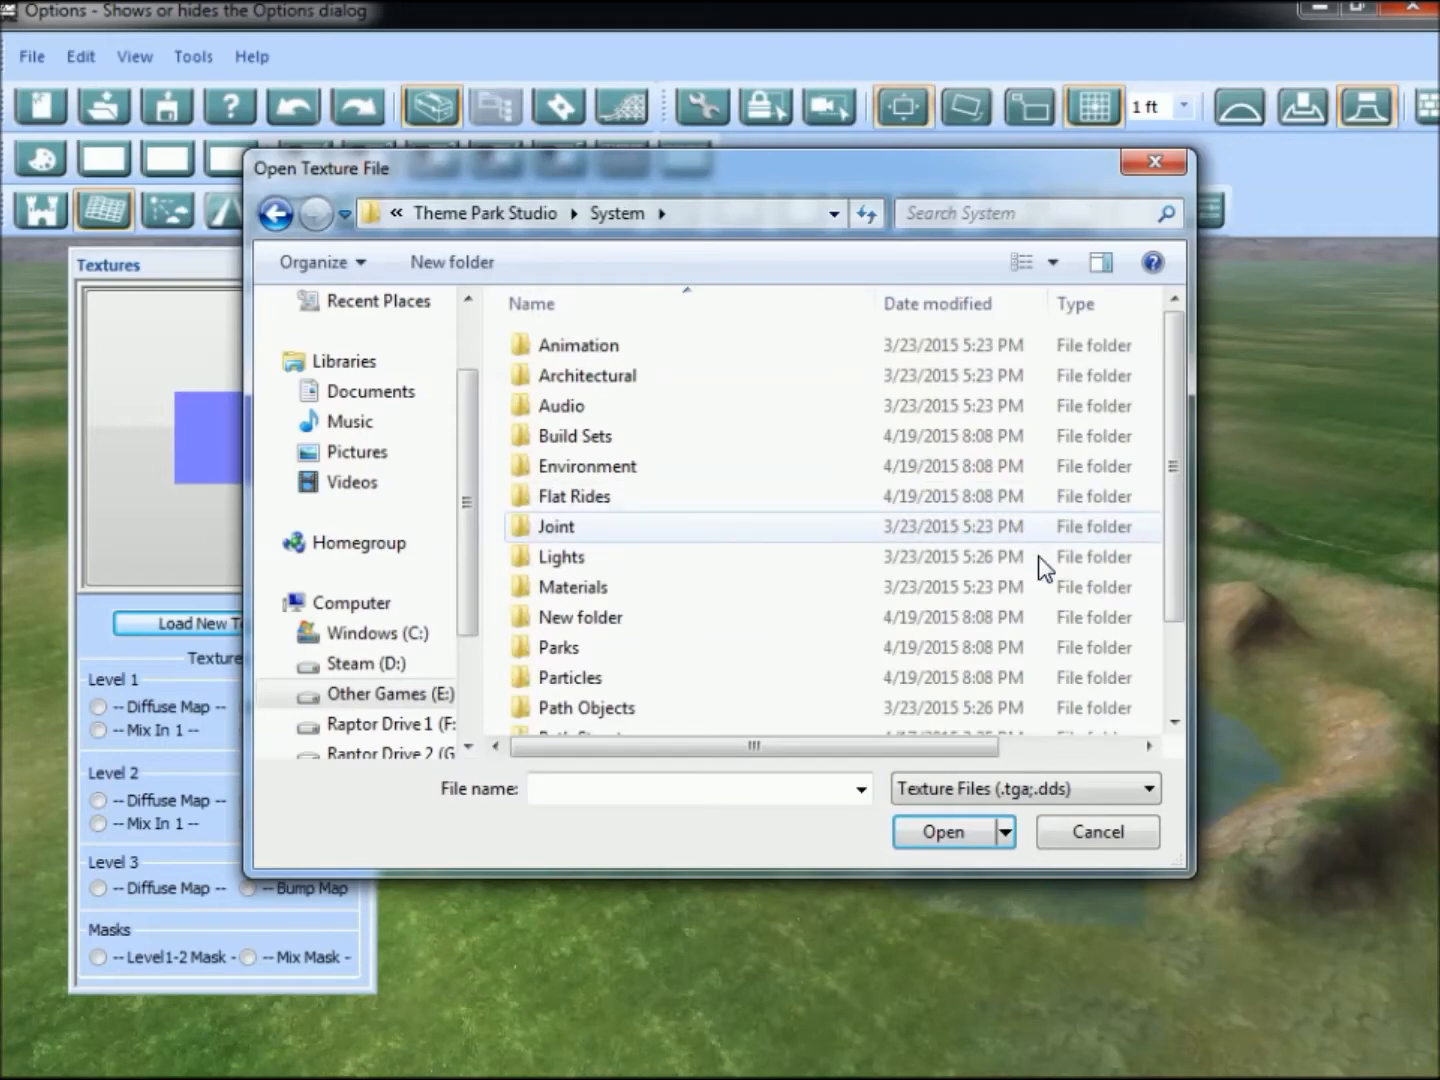
double_click(582, 588)
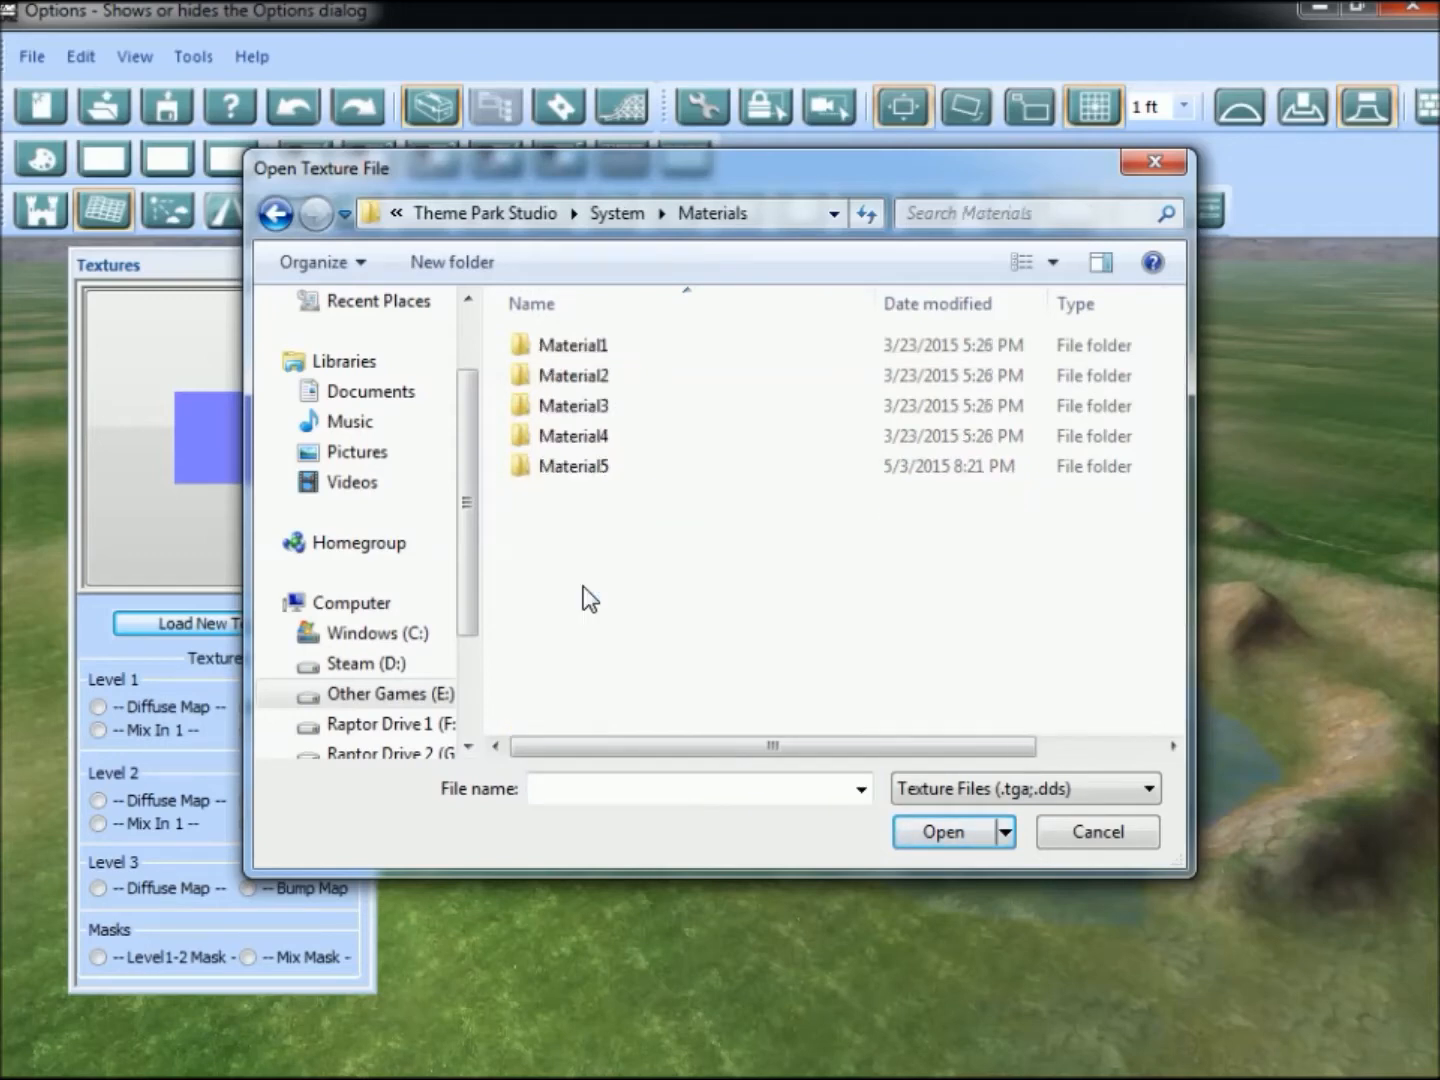
double_click(577, 440)
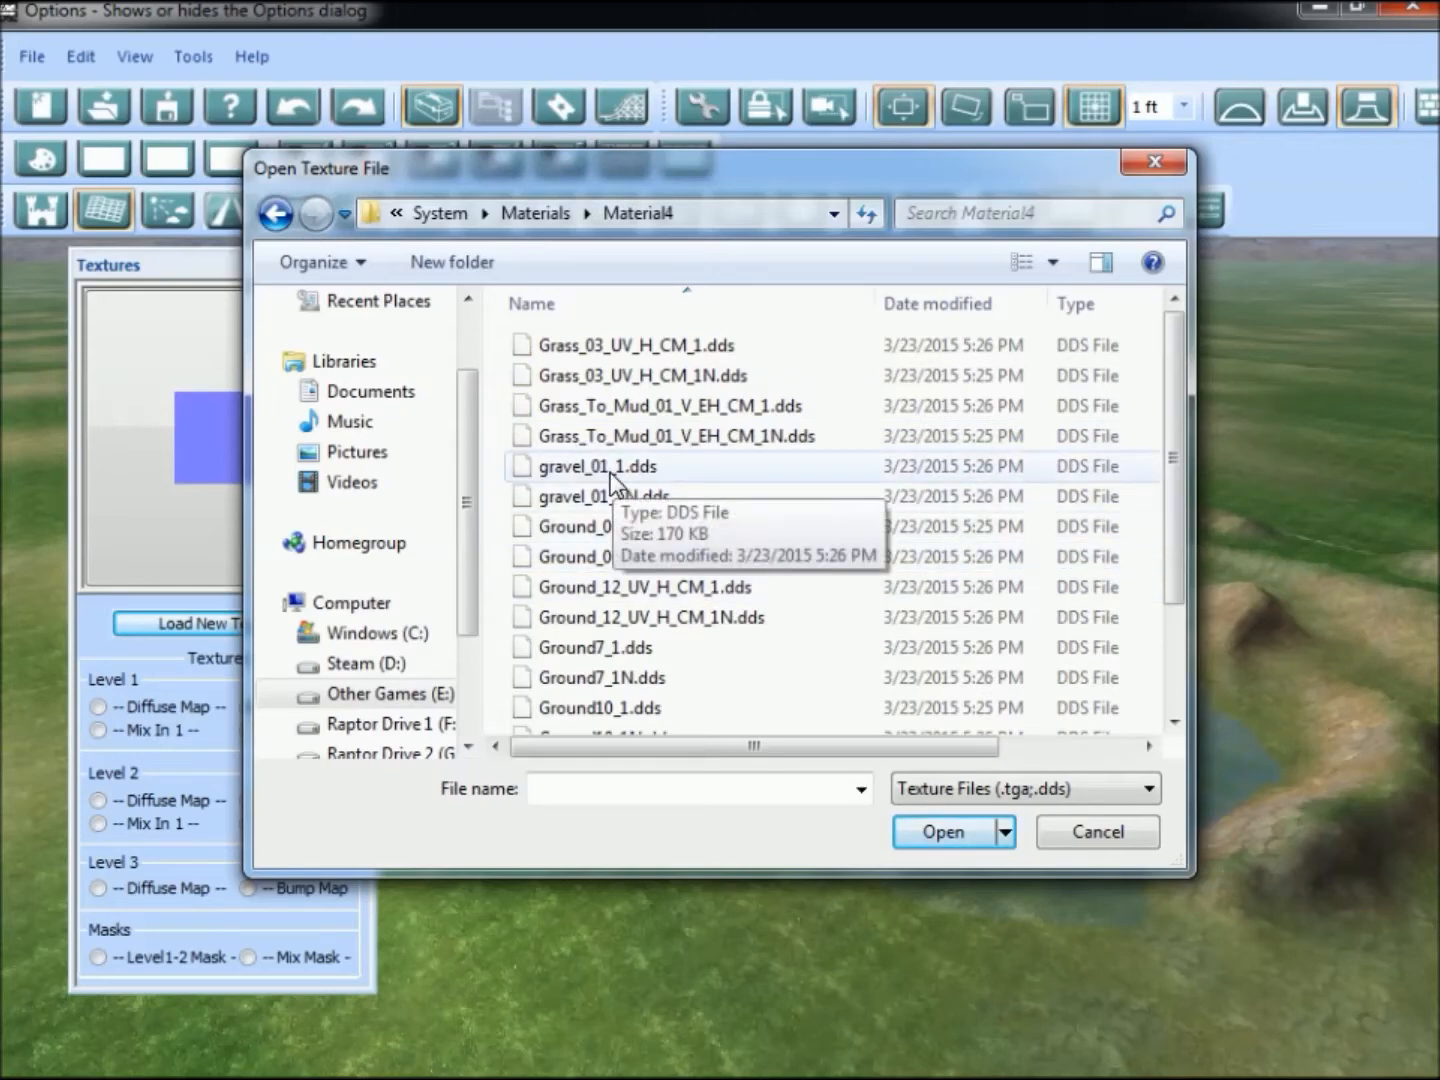
double_click(612, 470)
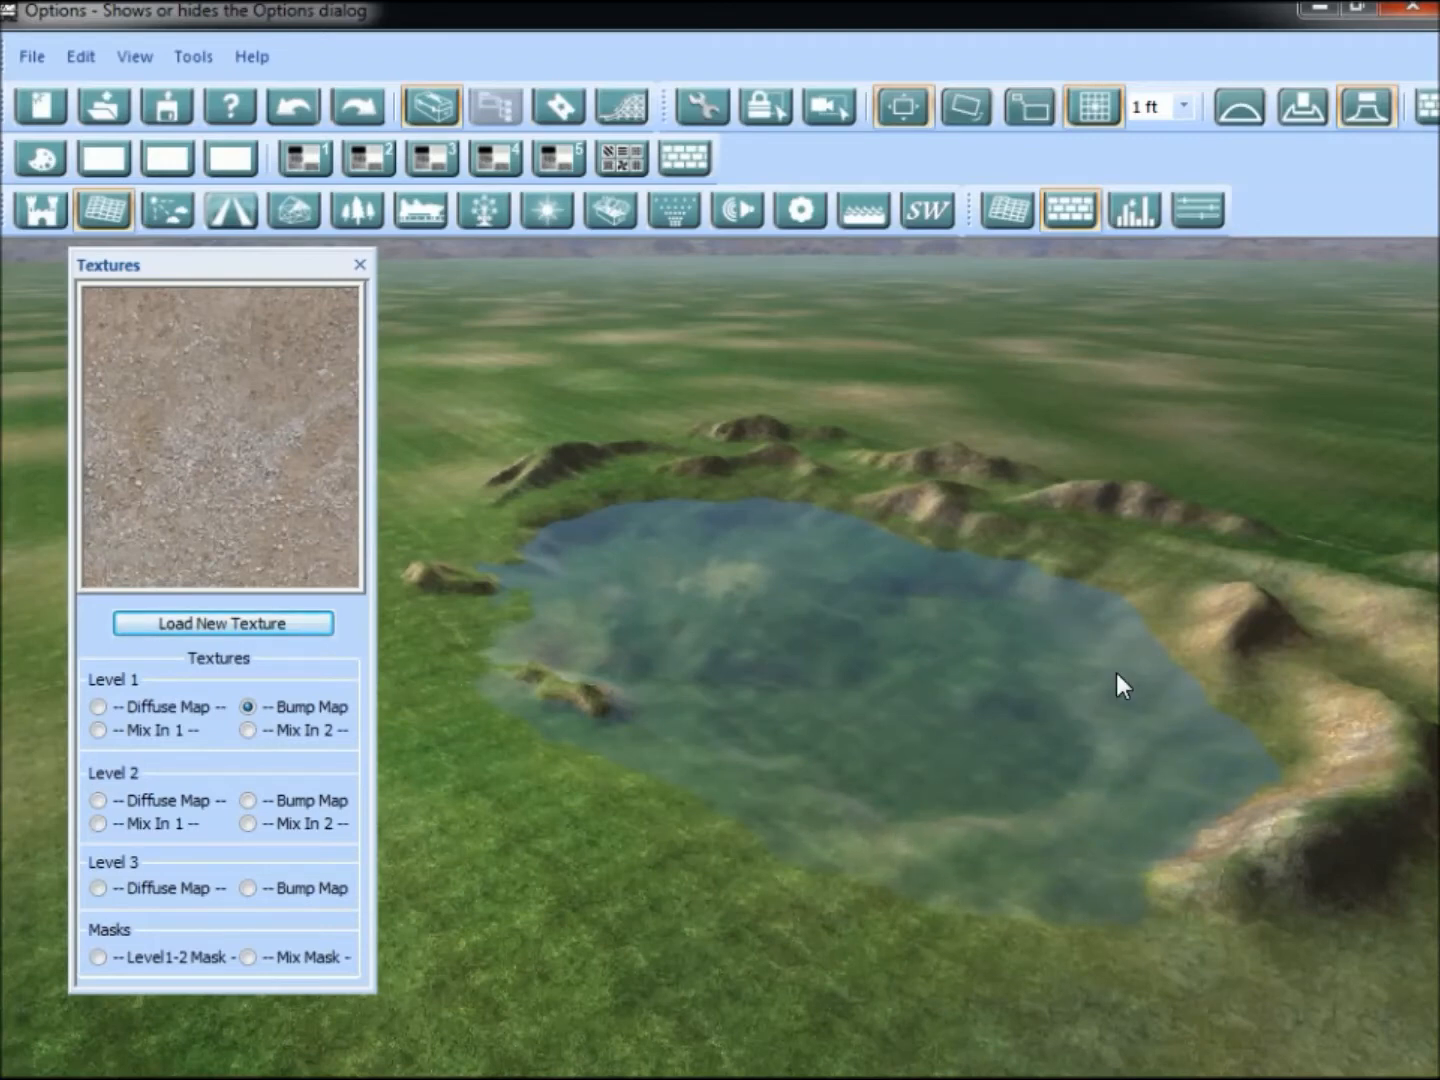
Load gravel_01_1.dds from System > Materials > Material4 as the terrain's Level 1 diffuse map.
left_click(157, 703)
left_click(211, 624)
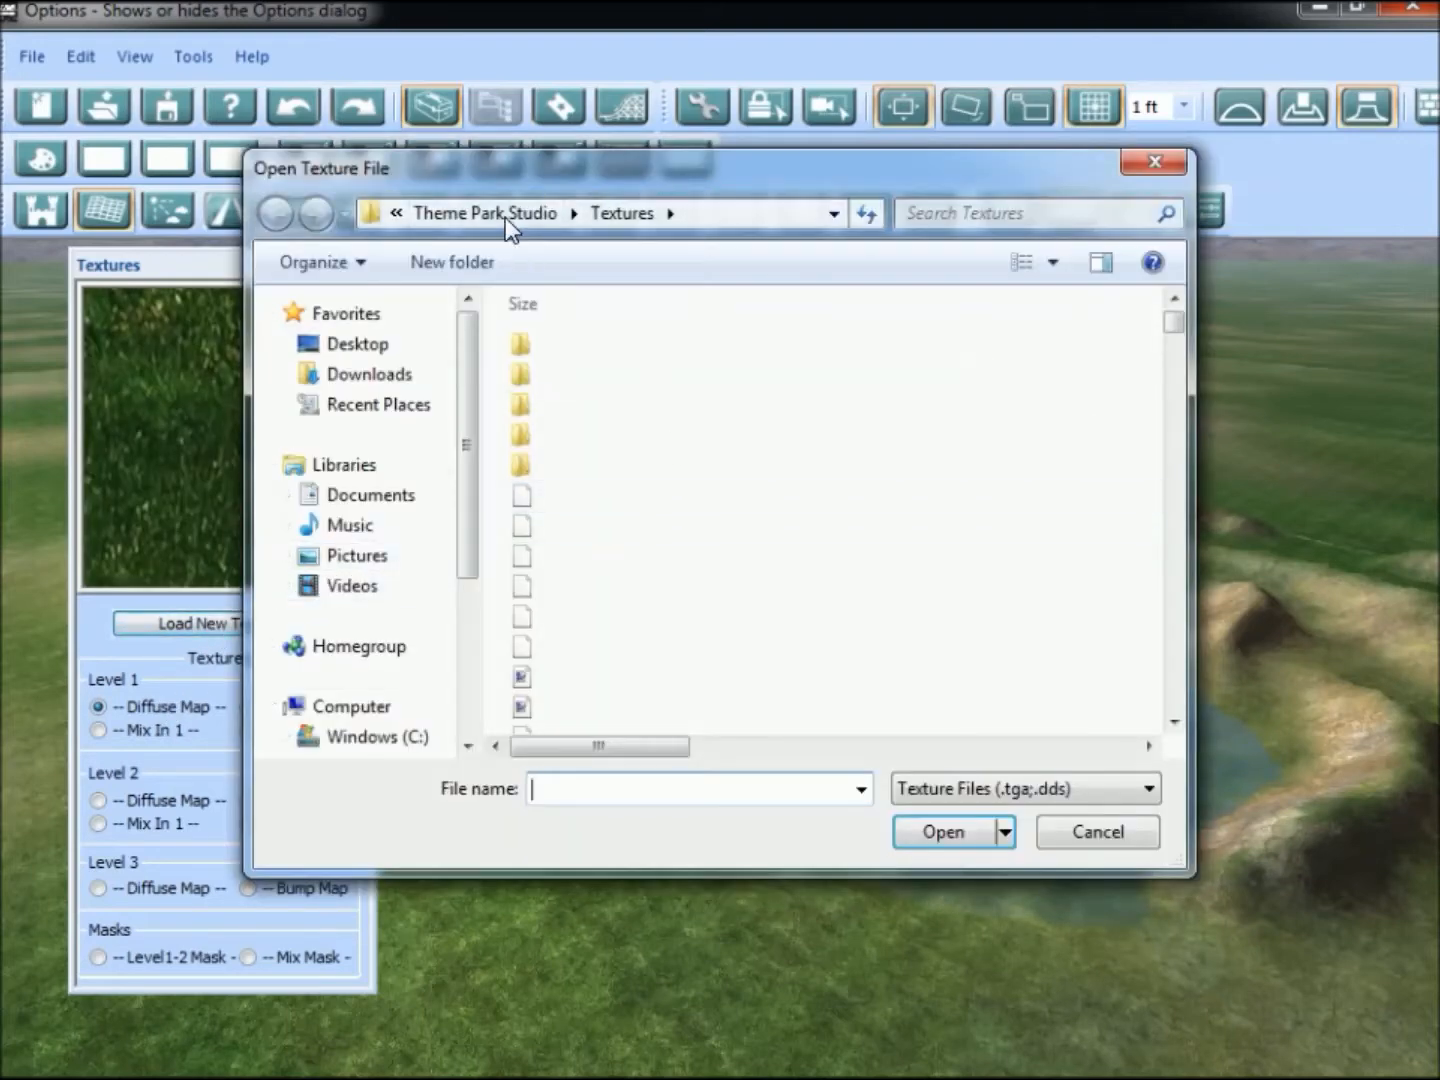
left_click(502, 214)
left_click_drag(586, 752, 800, 755)
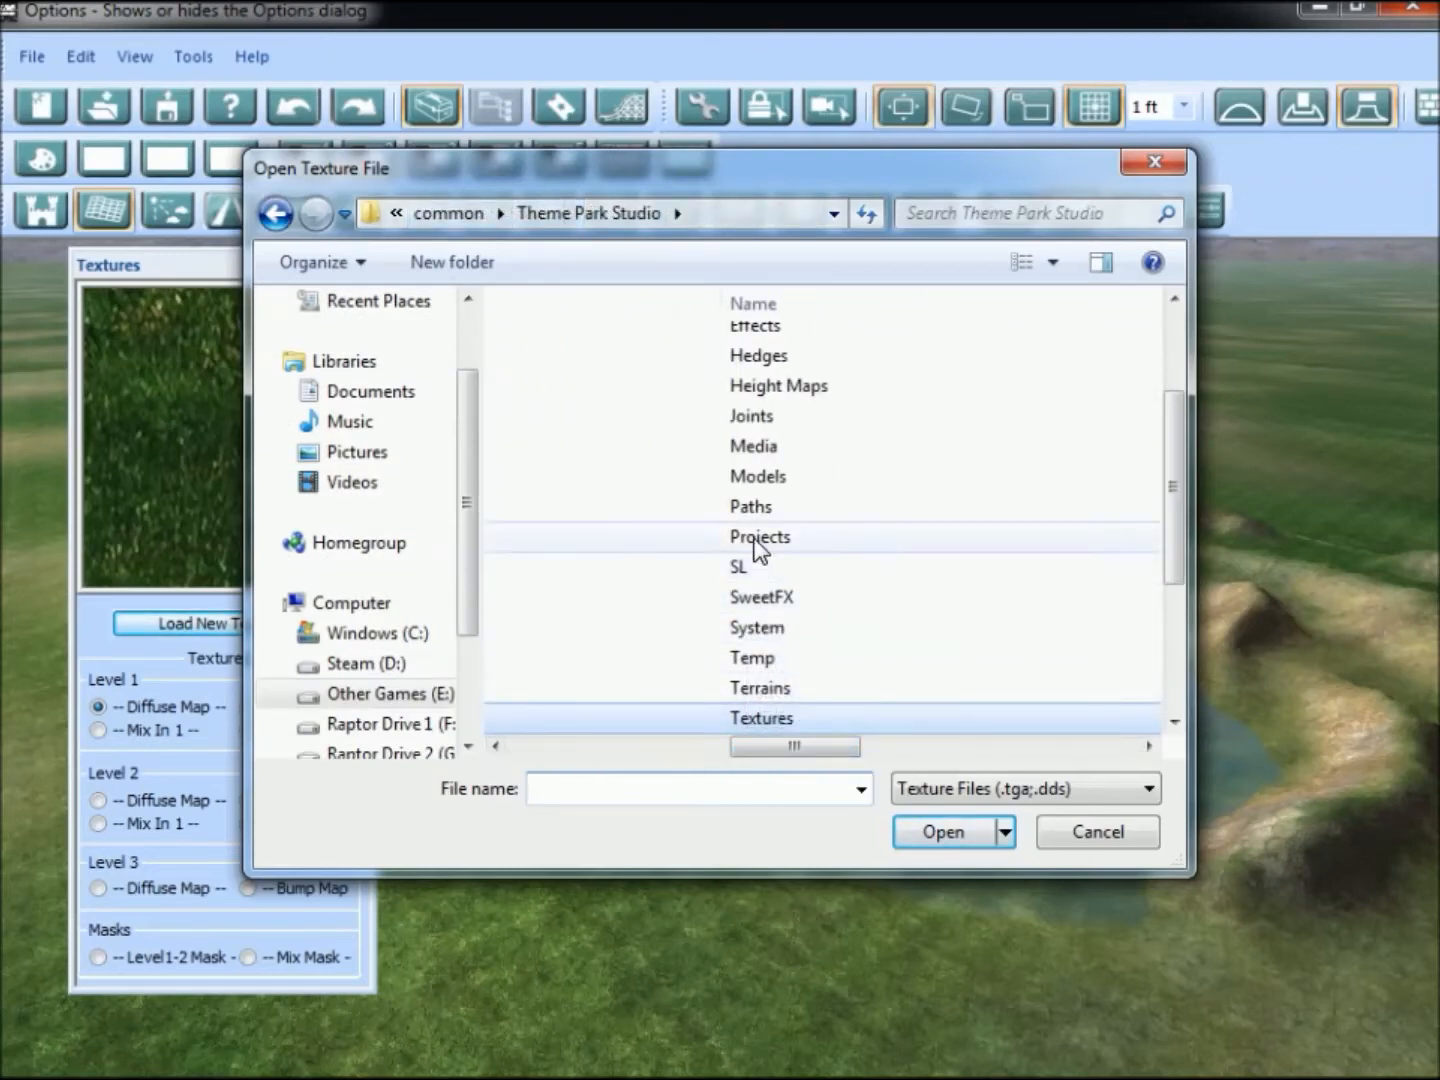
double_click(769, 629)
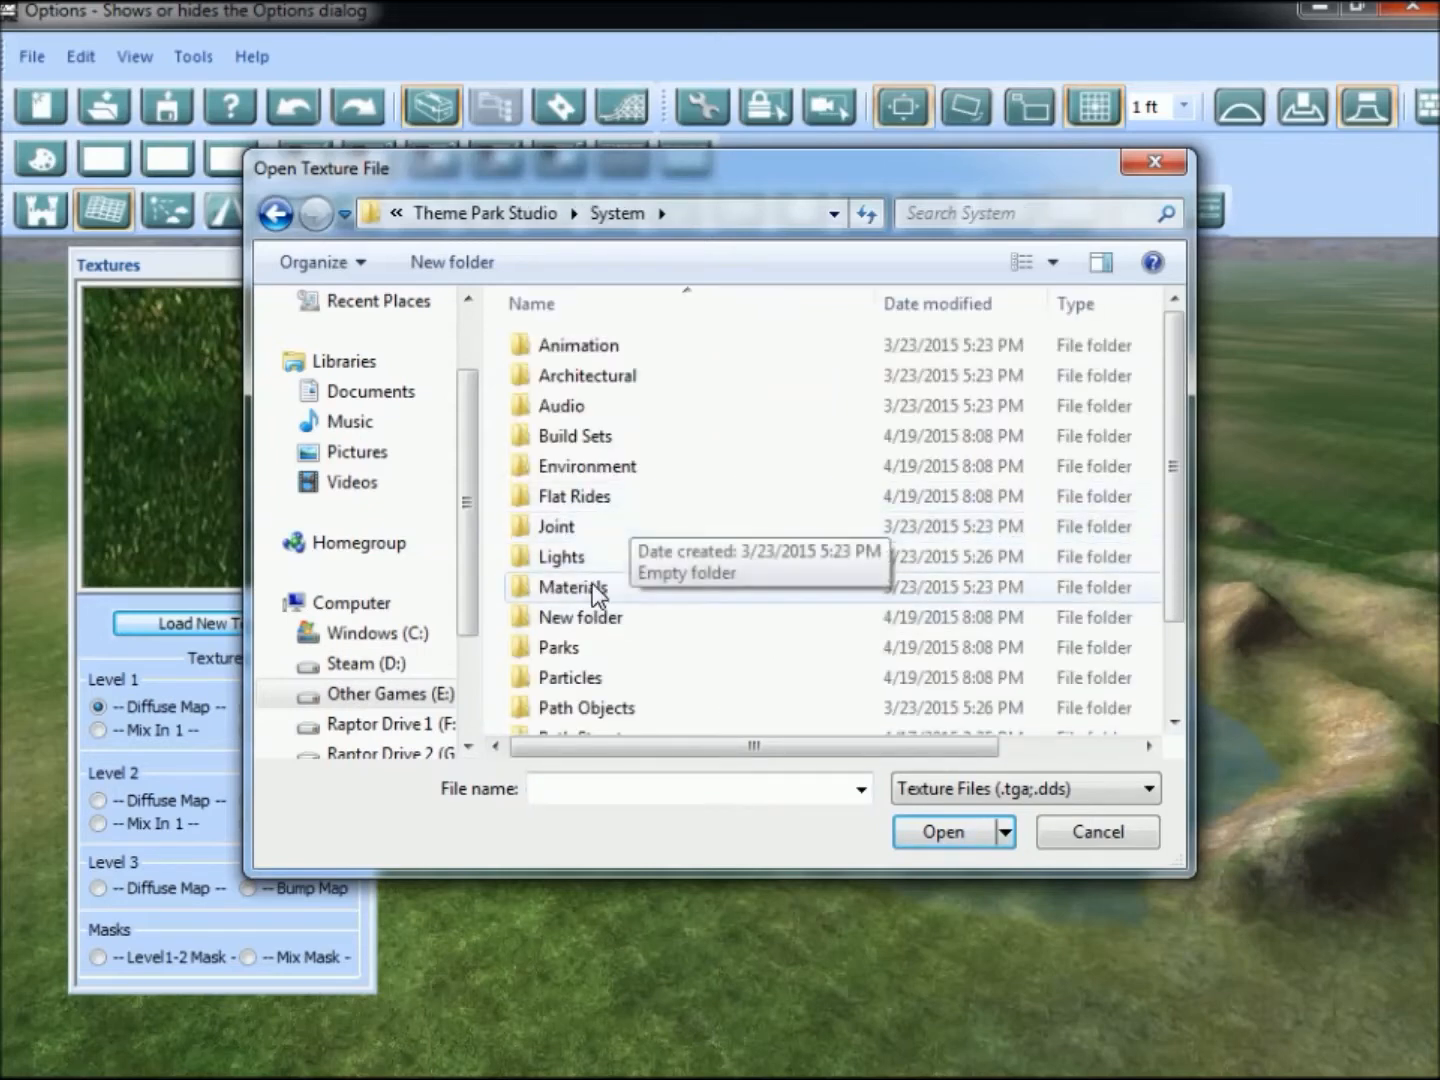
double_click(580, 589)
double_click(603, 440)
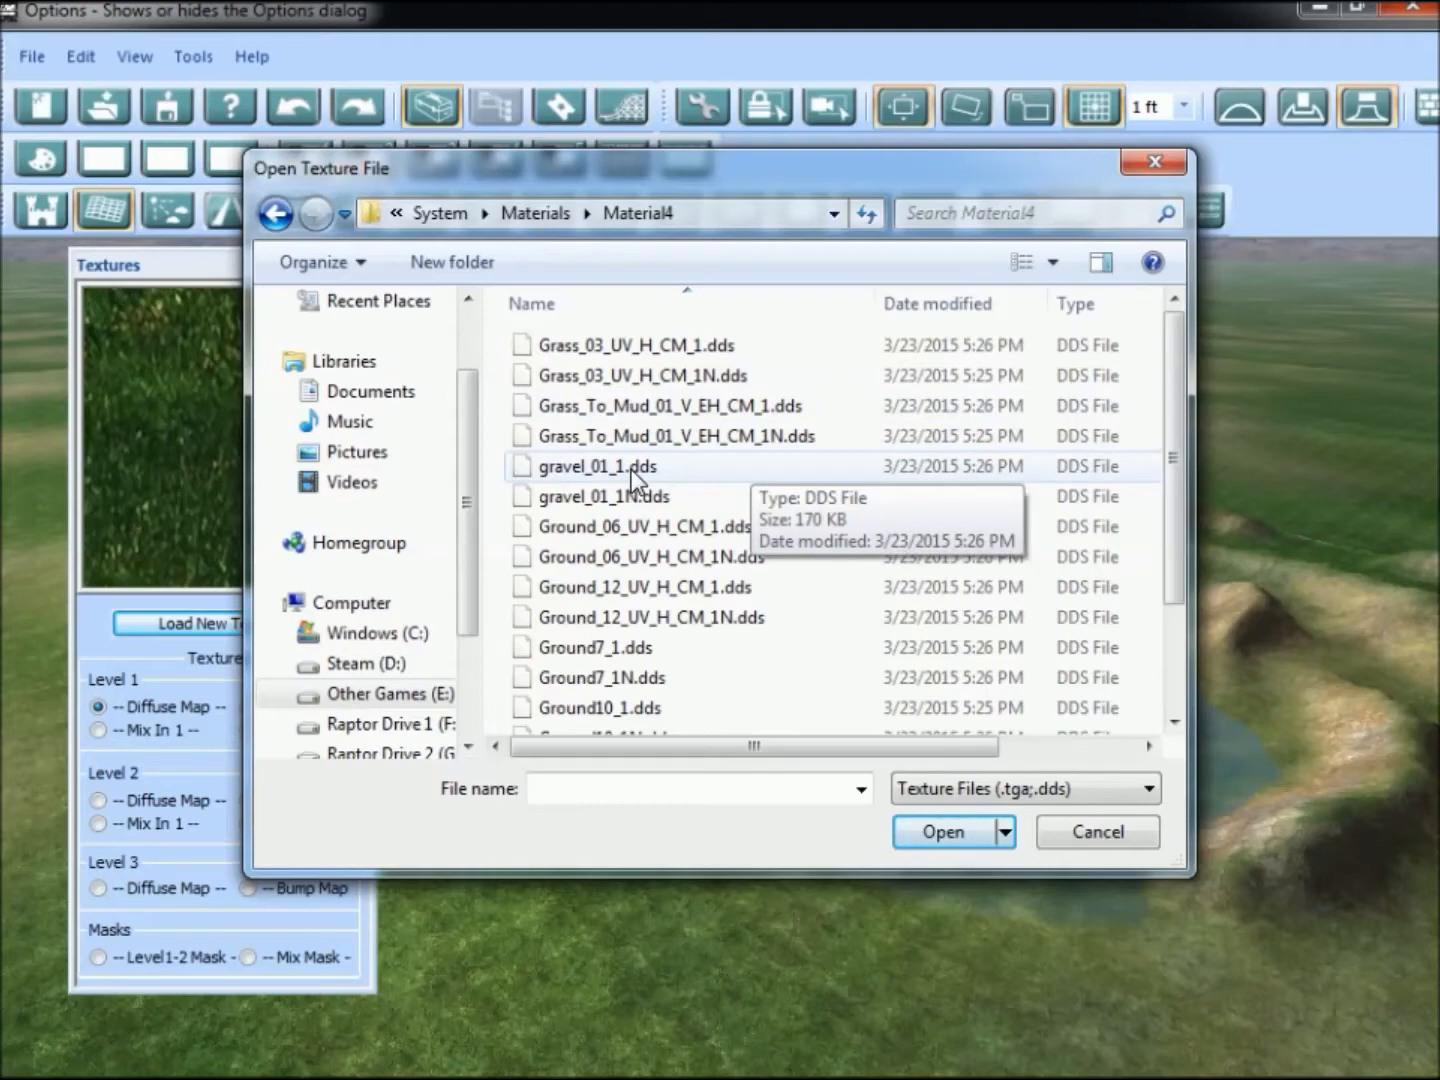
double_click(634, 466)
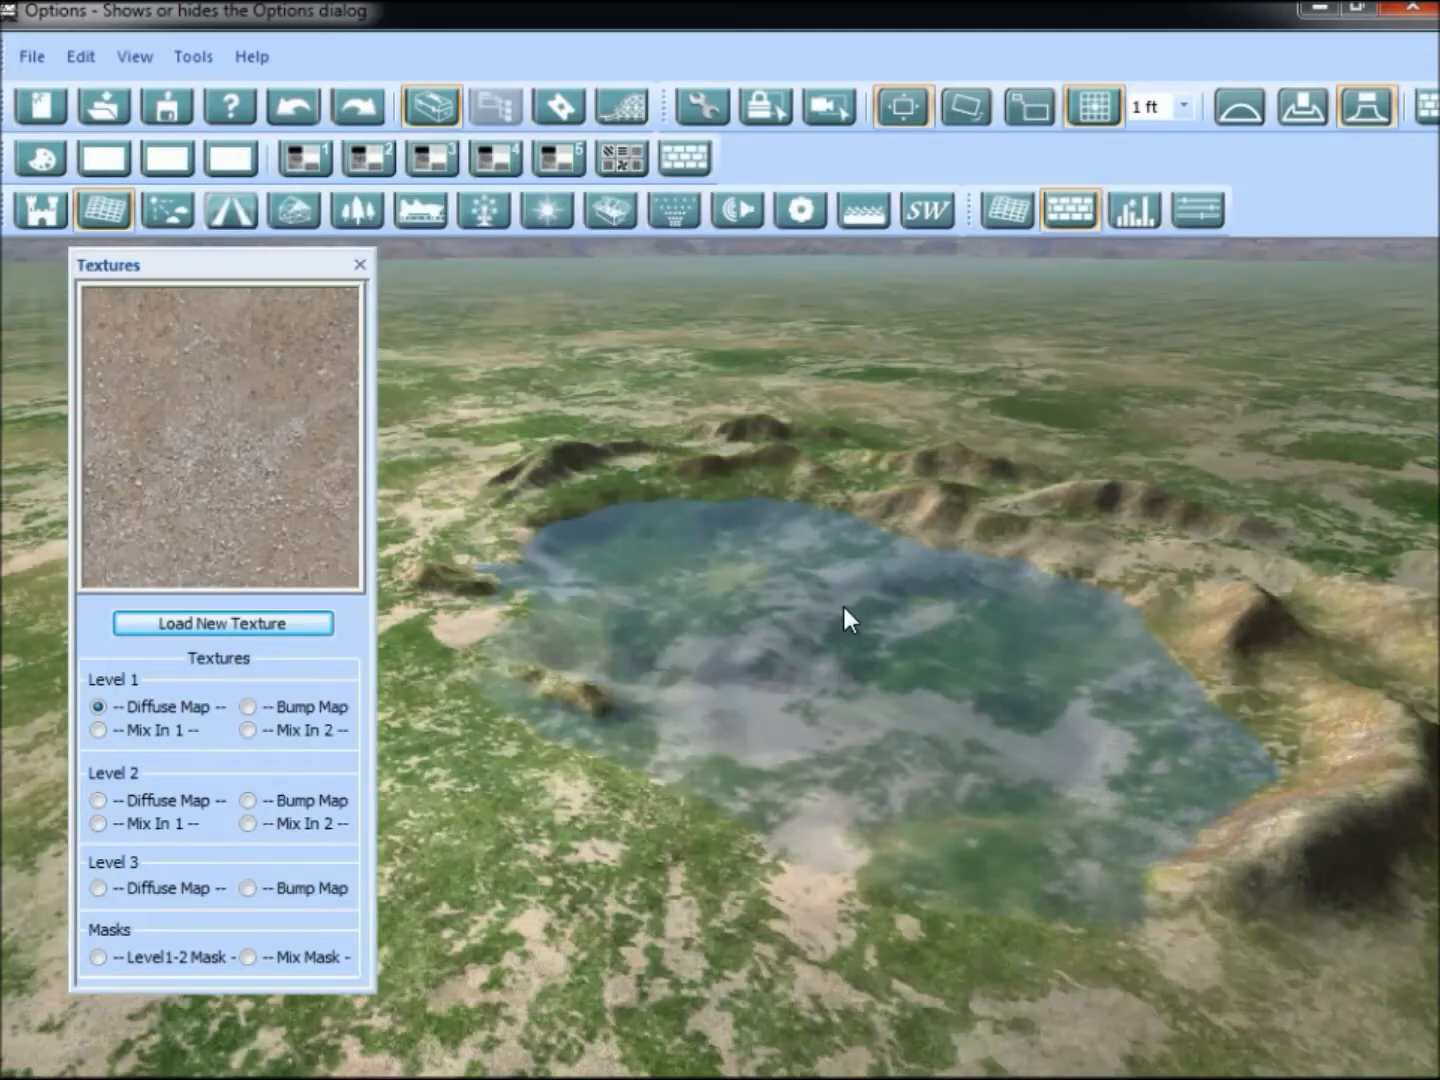
Load white.dds from the Textures folder as the terrain's Level 1 Mix In 1 texture, and close the texture settings.
middle_click_drag(836, 606, 760, 765)
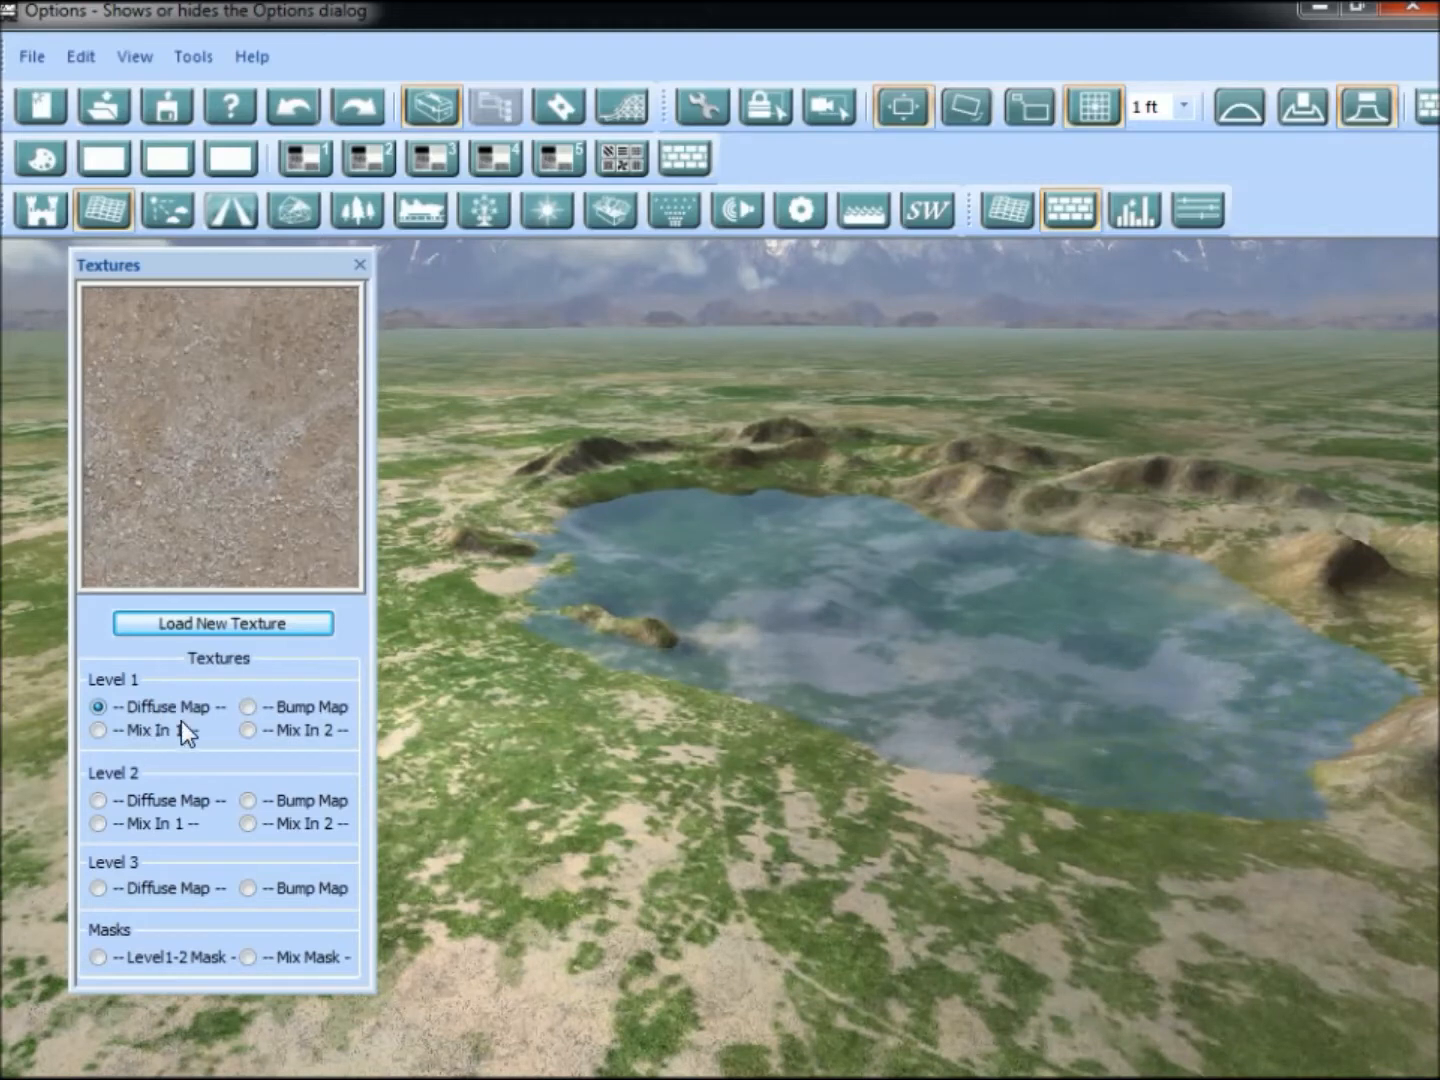
left_click(98, 730)
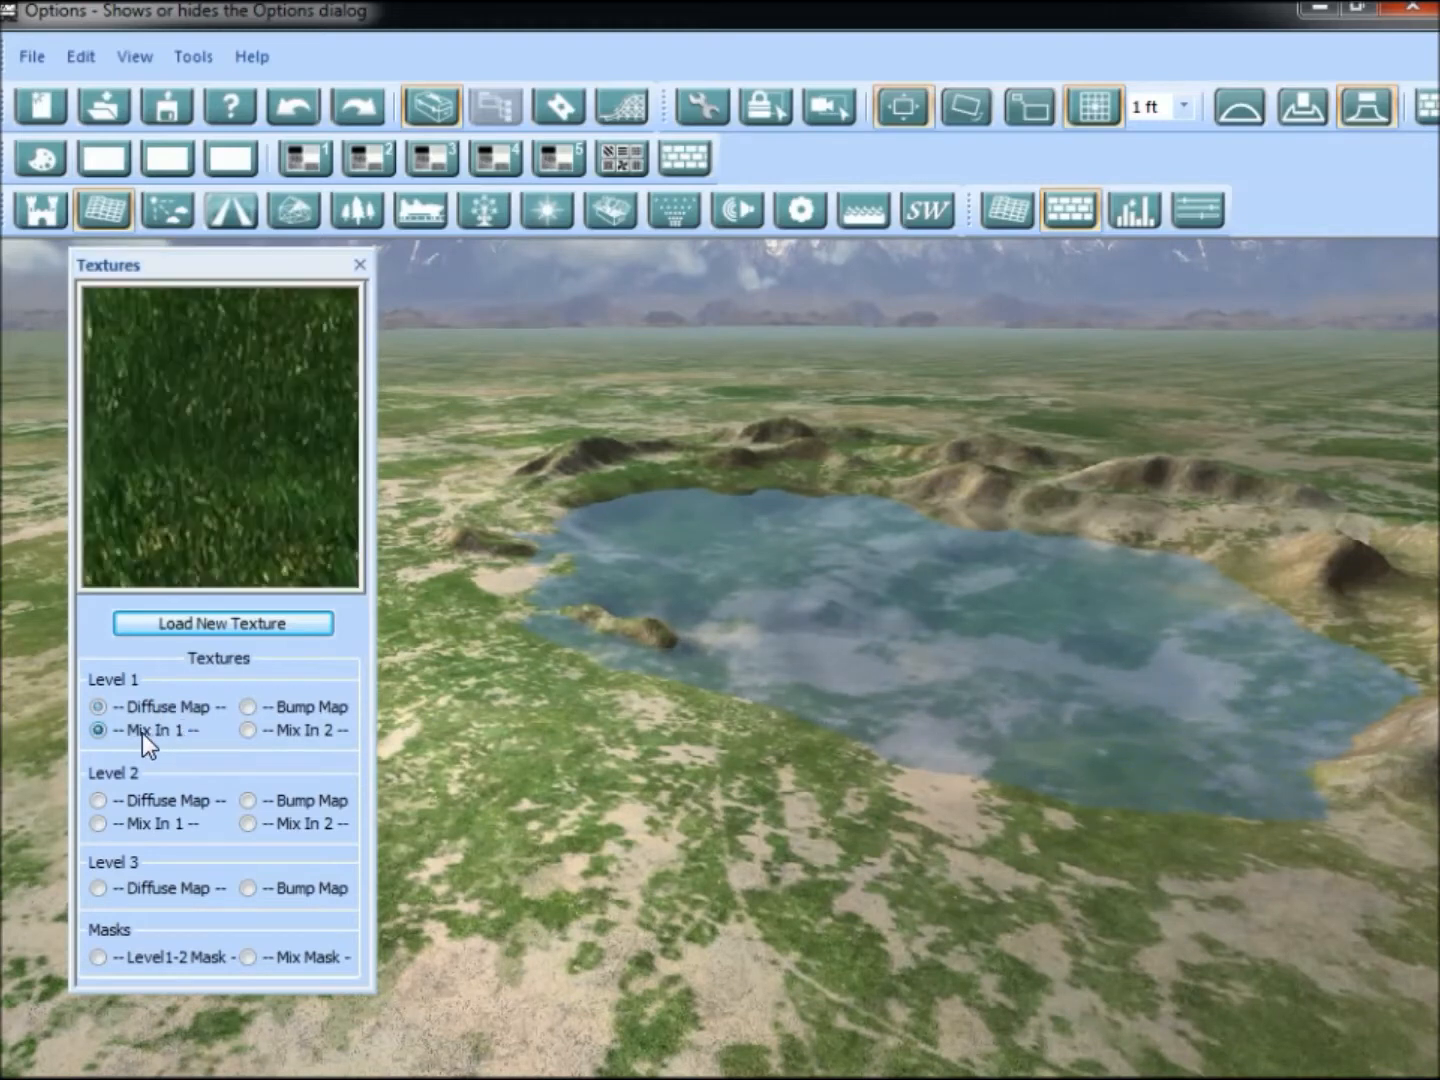
left_click(229, 622)
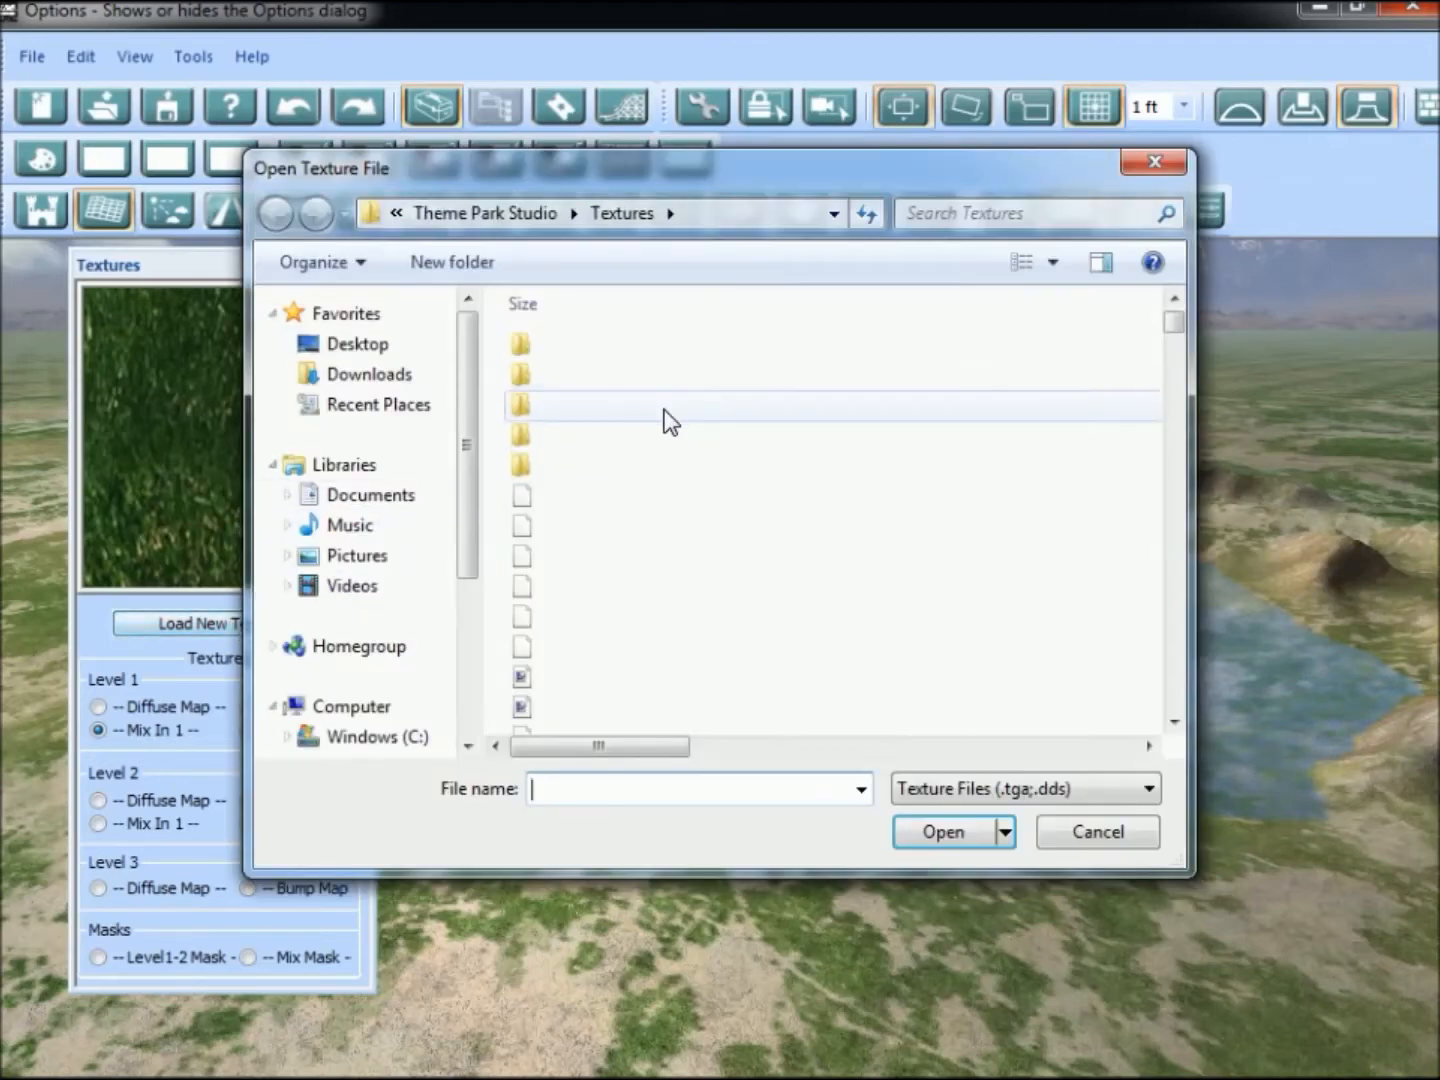
left_click_drag(637, 736, 664, 745)
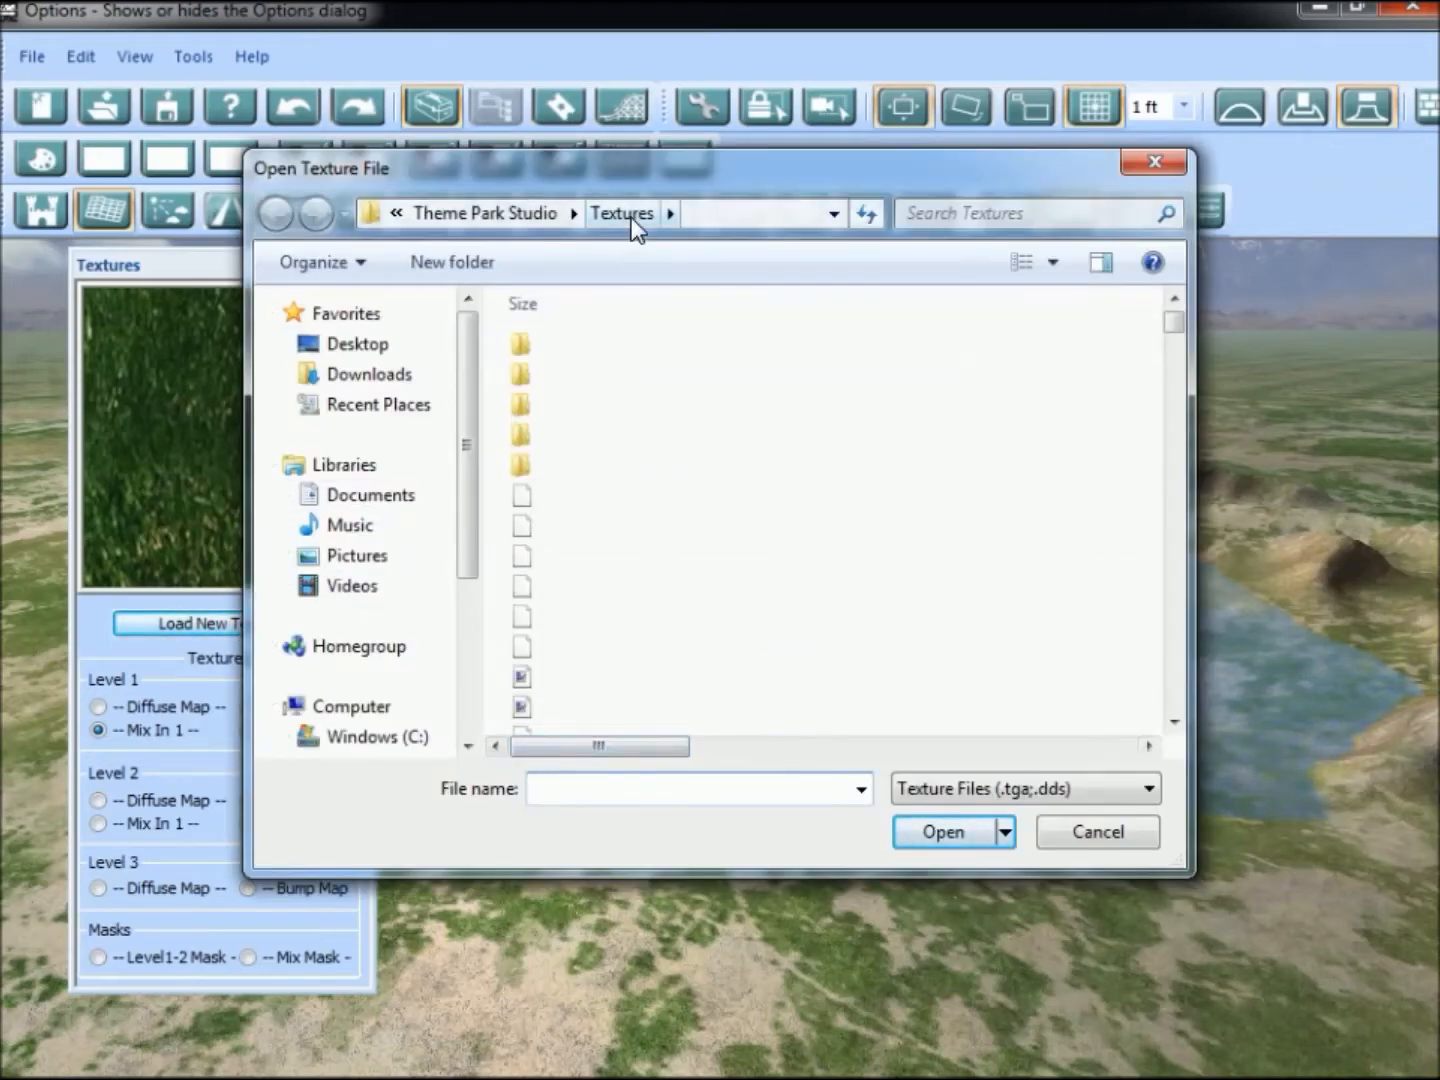
left_click_drag(685, 745, 942, 739)
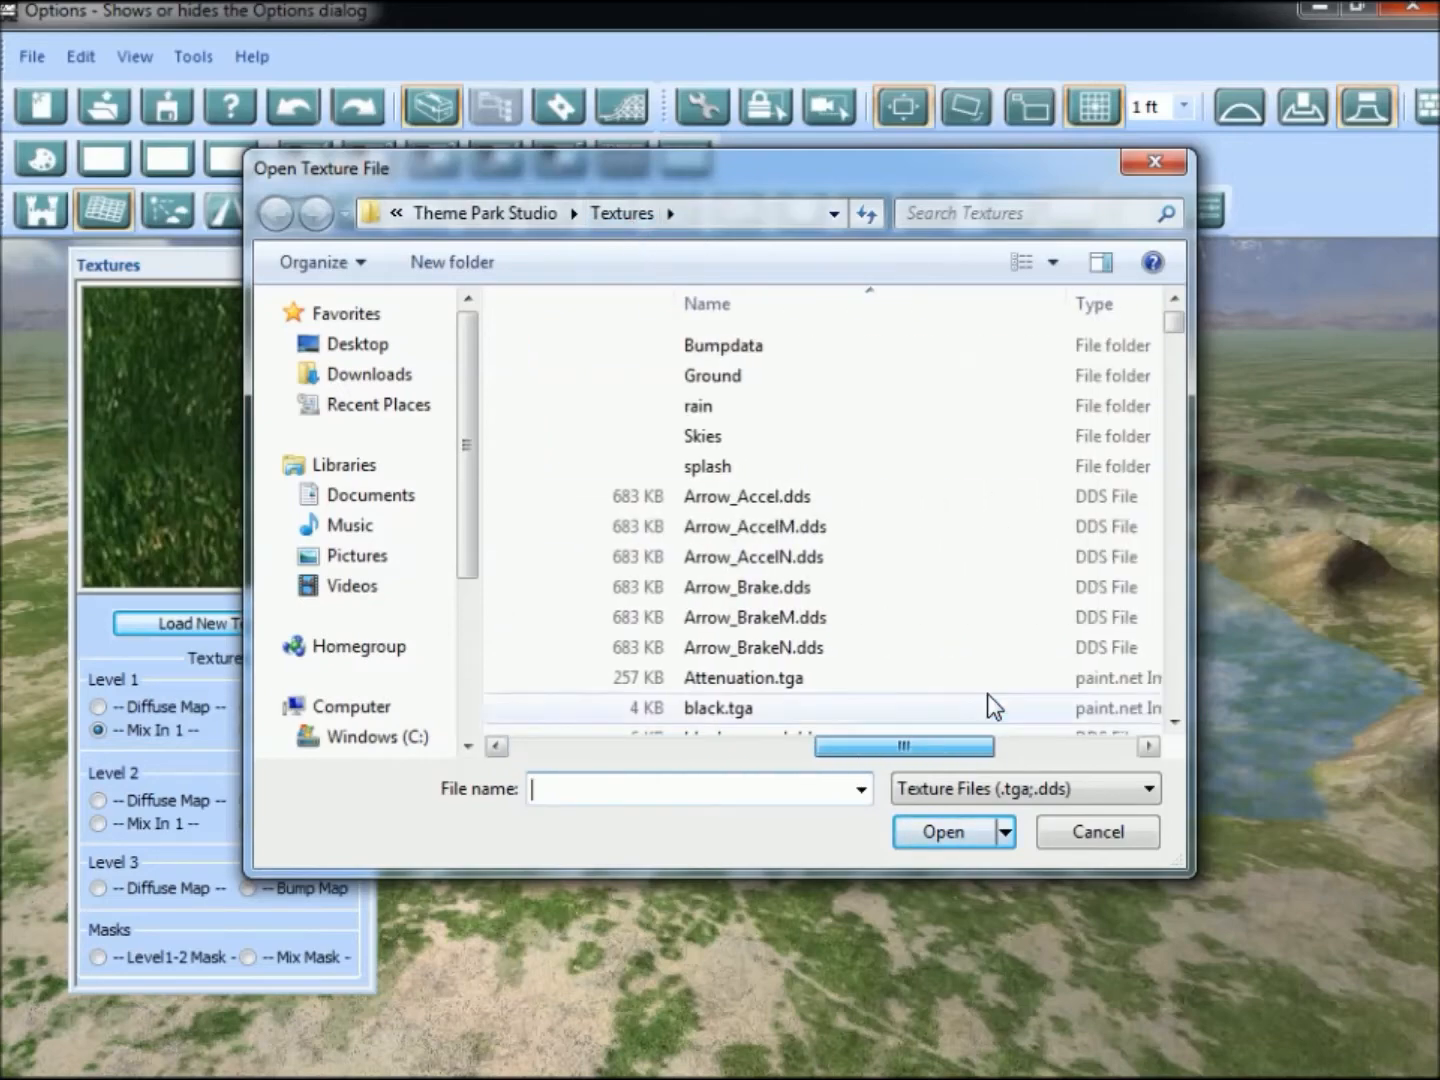
left_click_drag(1174, 328, 1180, 657)
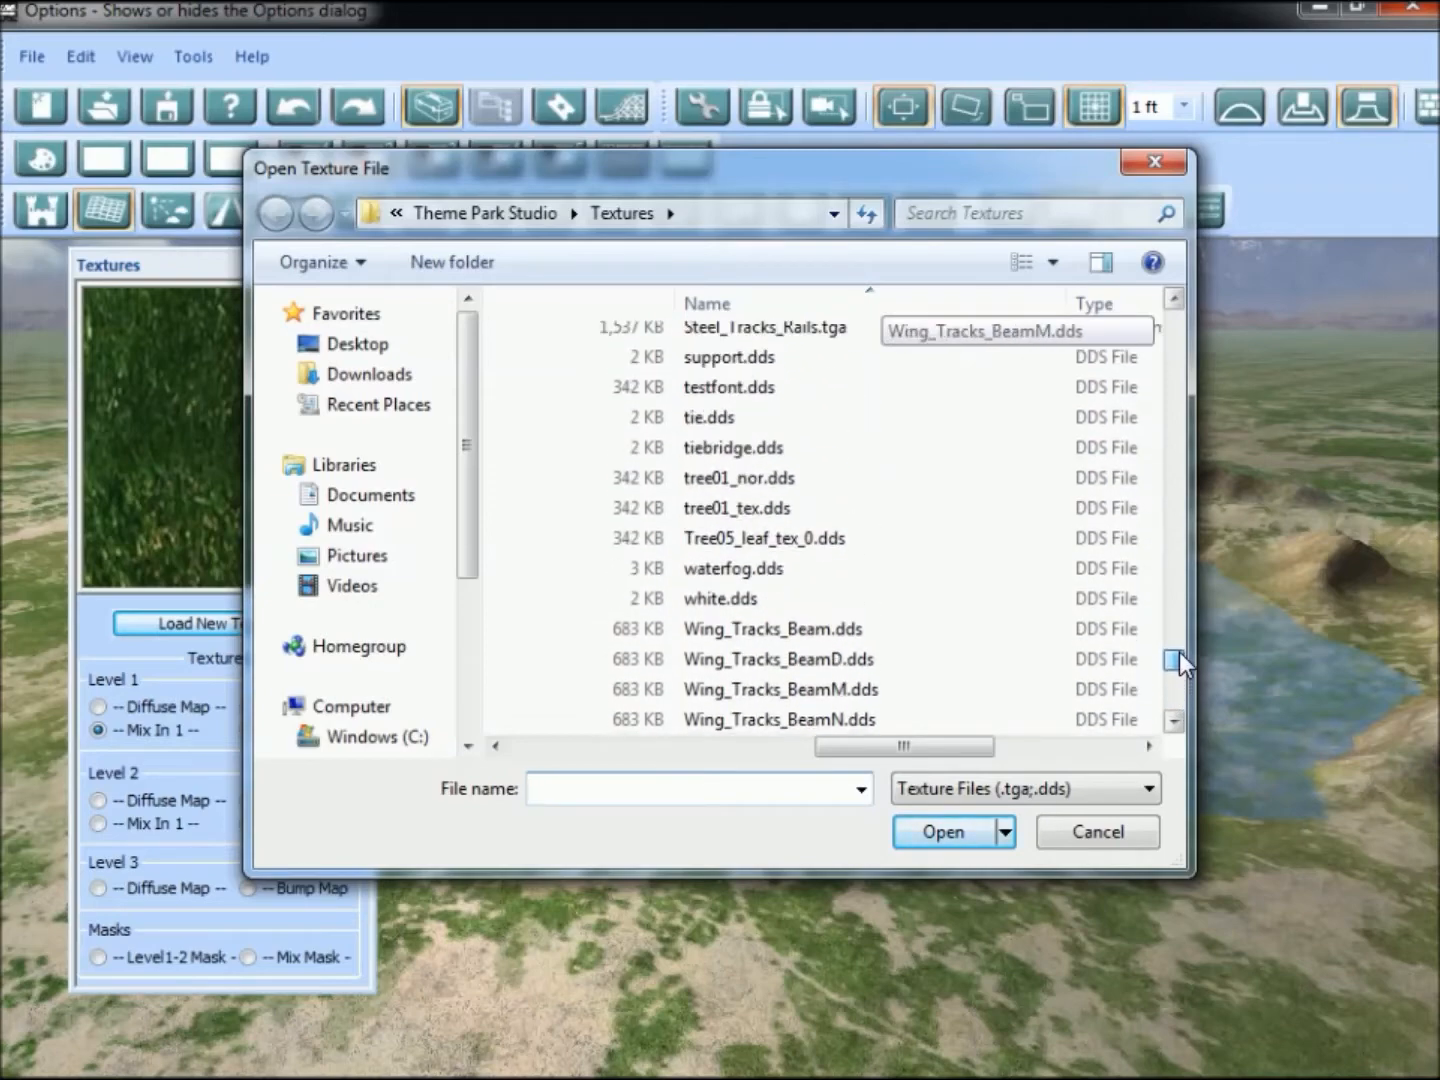
double_click(735, 599)
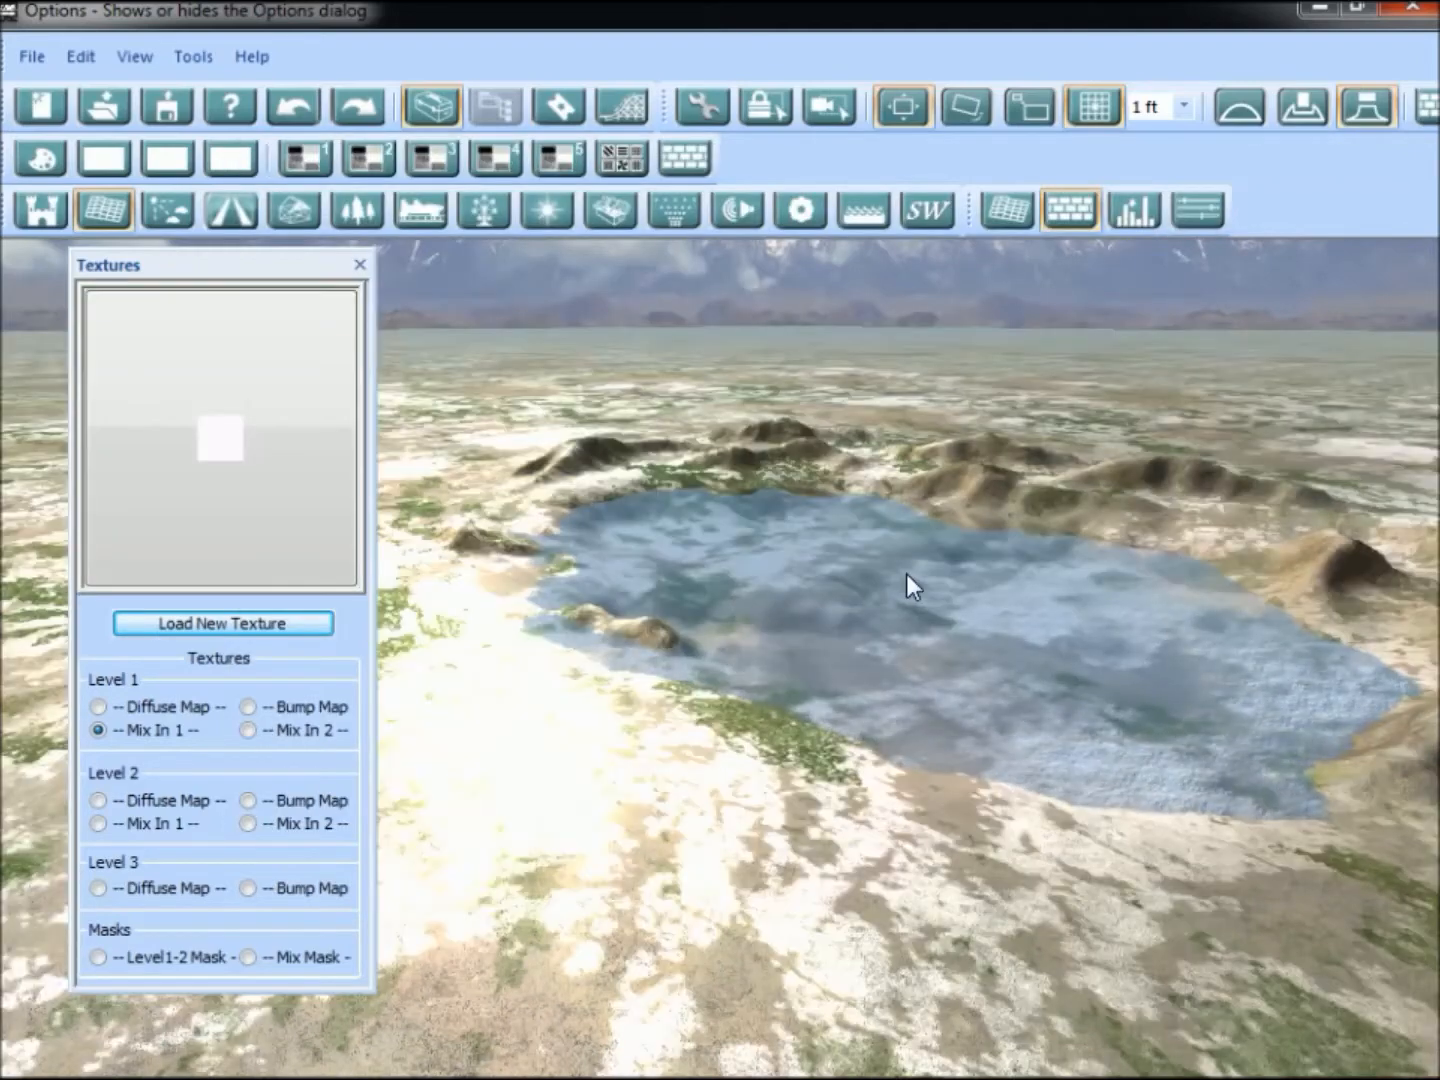
scroll(905, 573, "down", 3)
right_click_drag(906, 573, 928, 798)
left_click(360, 265)
scroll(655, 739, "down", 8)
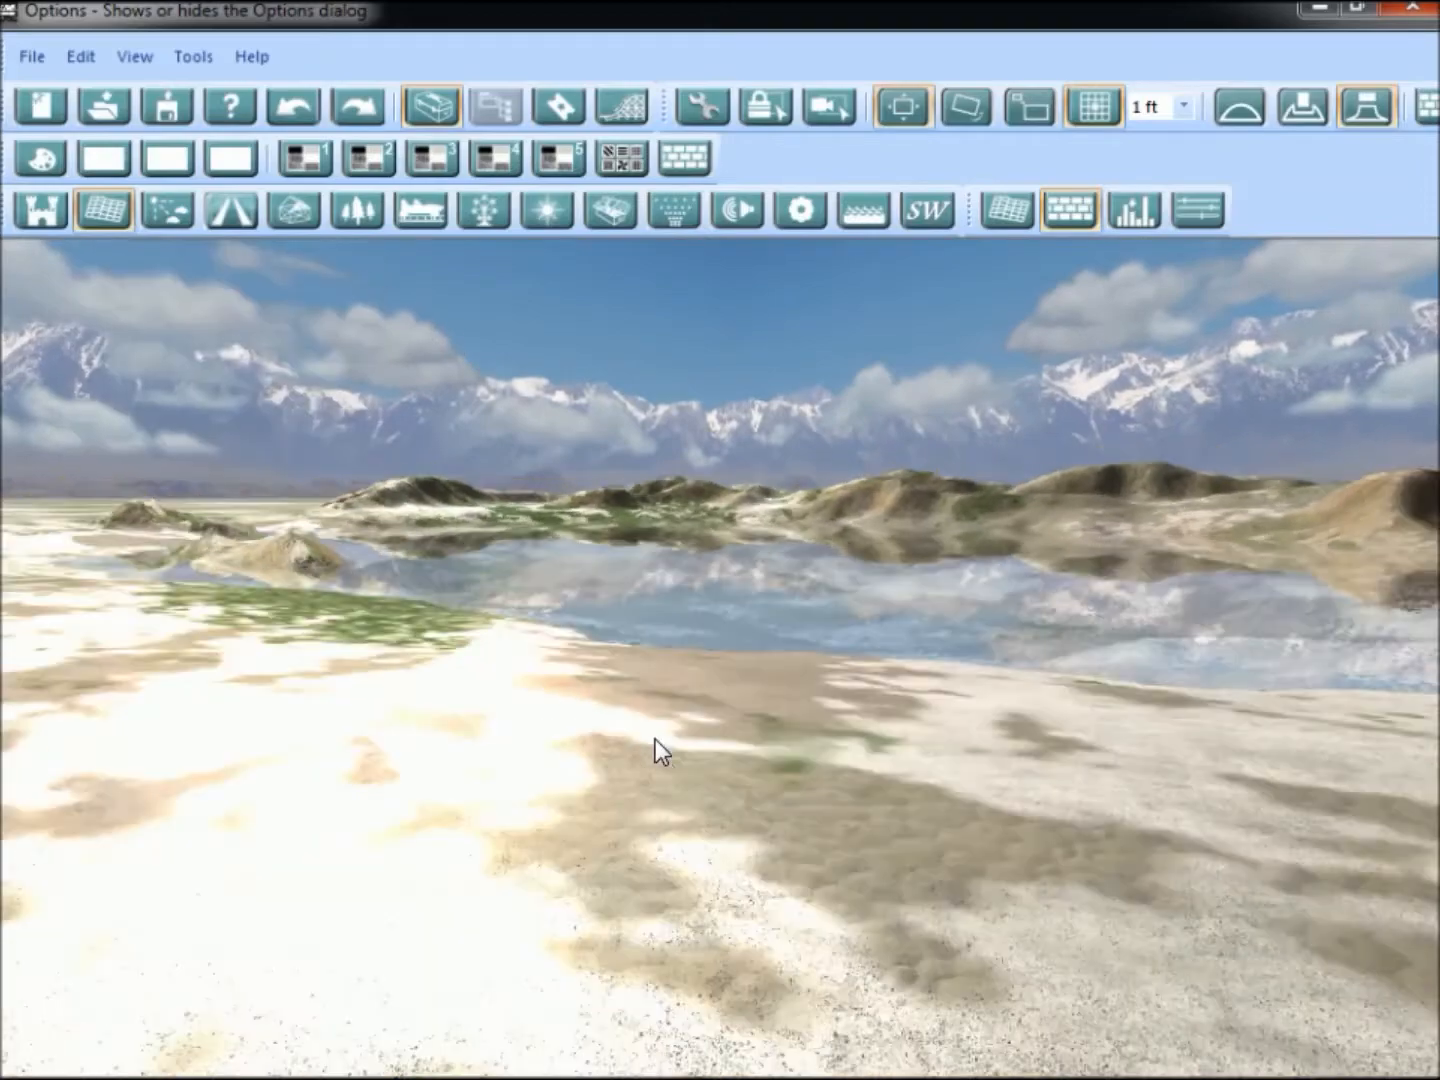
Place a Basic Path on the white ground beside the lake's near shore.
mouse_move(748, 751)
right_mouse_down()
mouse_move(752, 733)
mouse_move(631, 689)
mouse_move(731, 715)
mouse_move(770, 694)
mouse_move(753, 788)
right_mouse_up()
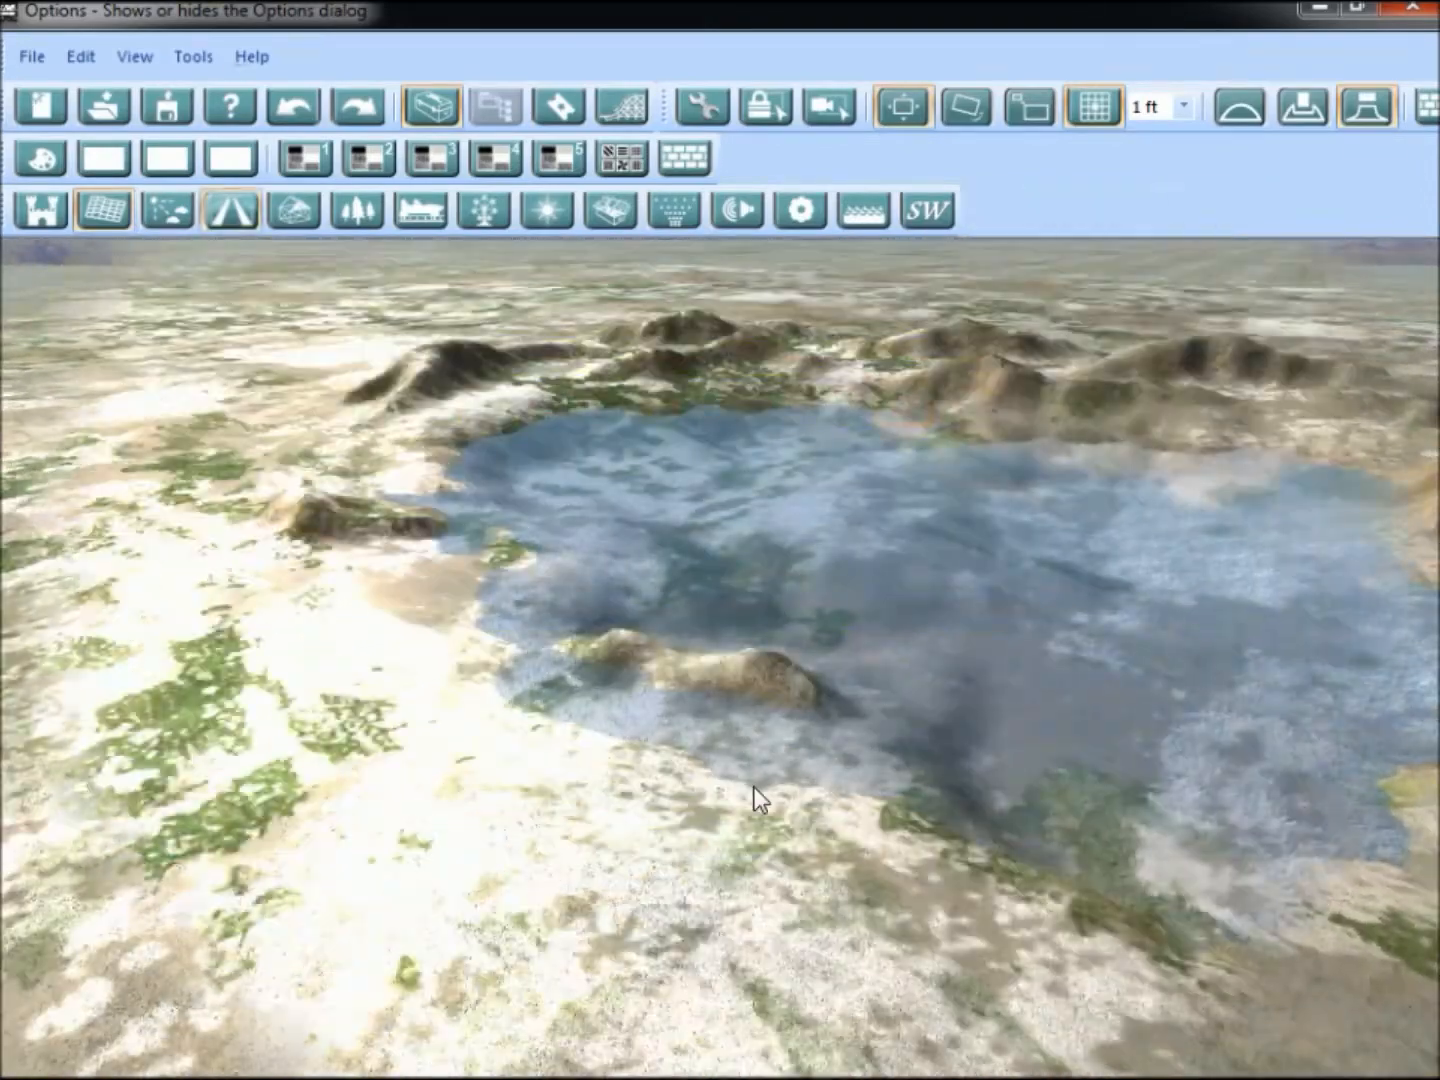
right_click_drag(754, 787, 864, 778)
scroll(855, 786, "up", 2)
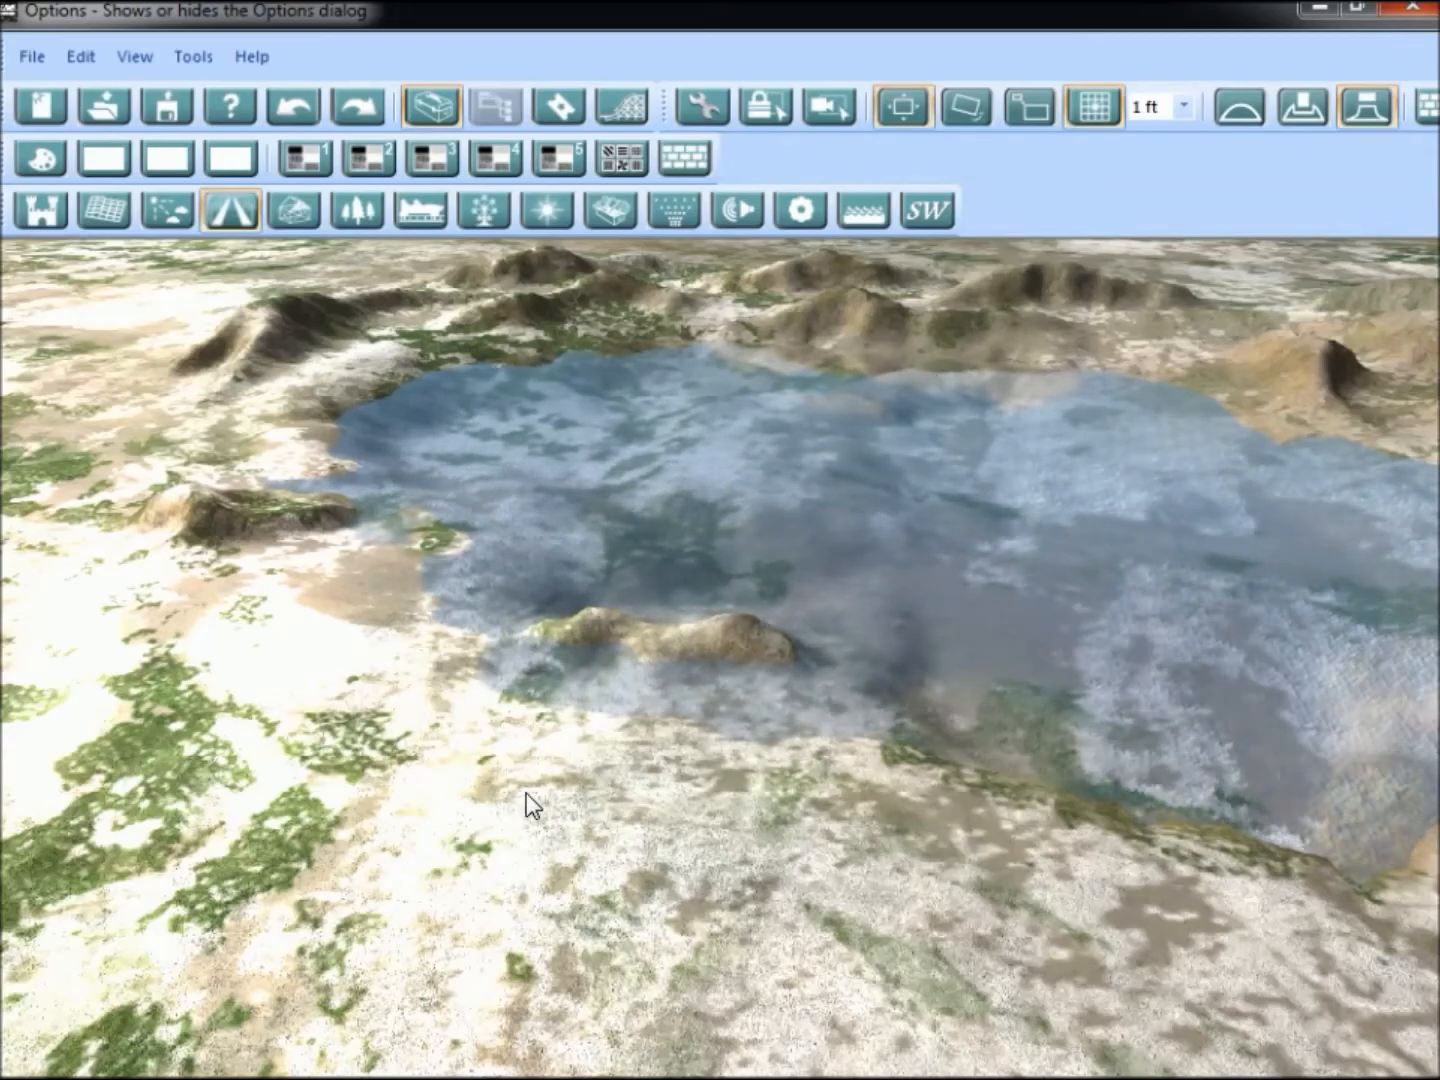
middle_click_drag(1089, 769, 891, 779)
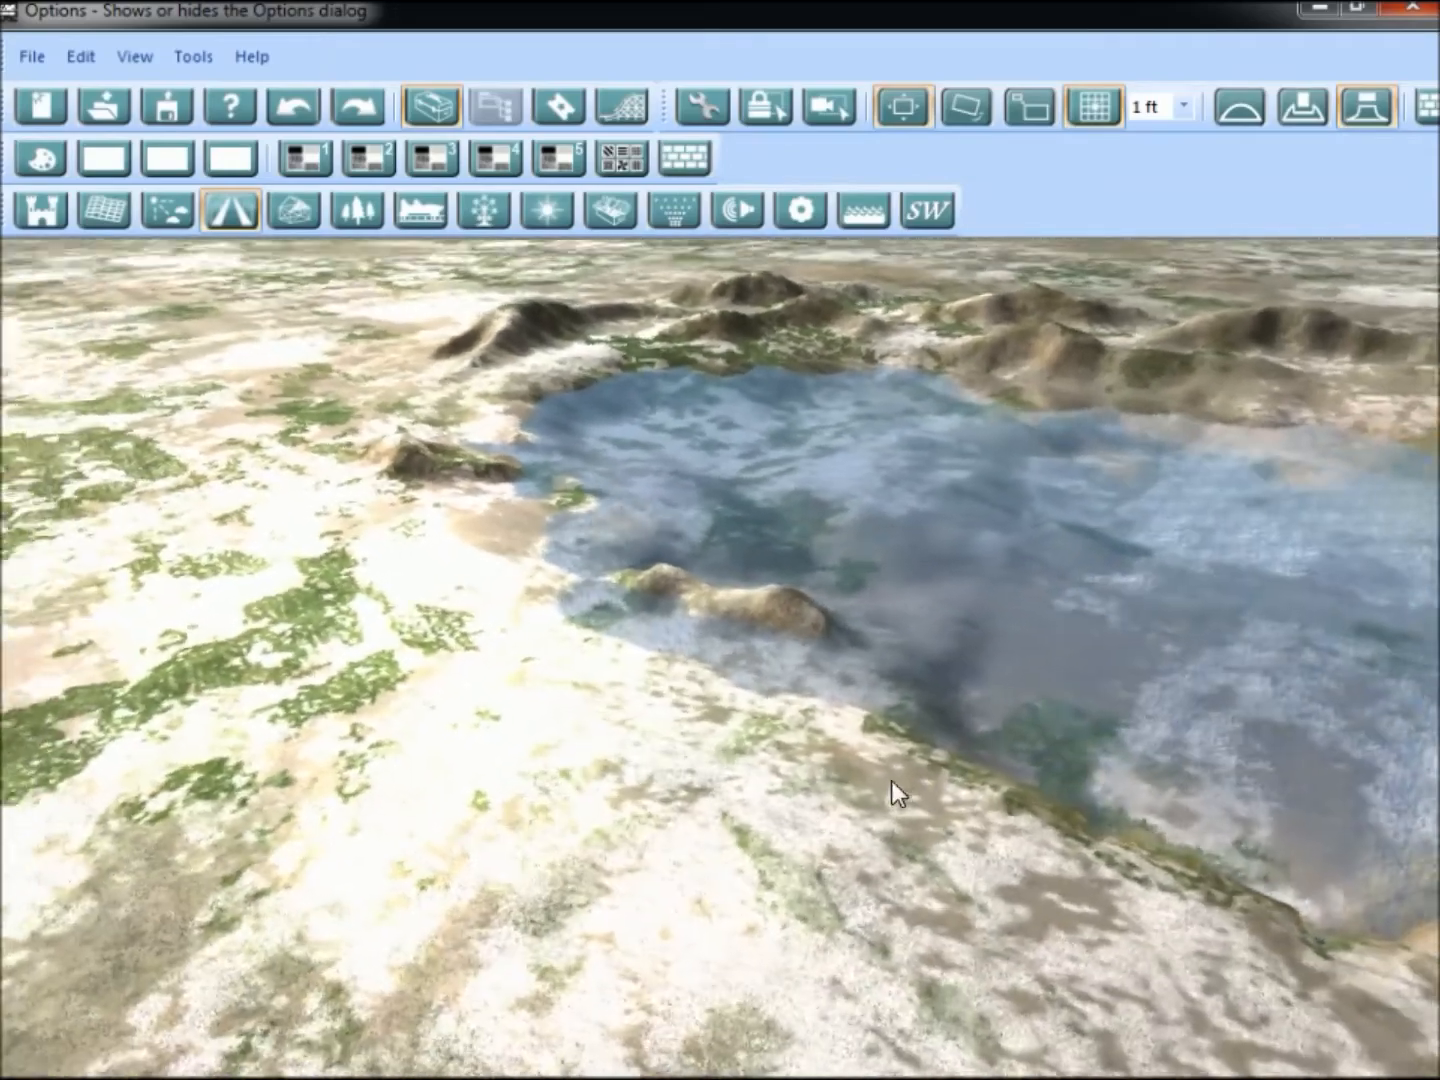
left_click(240, 208)
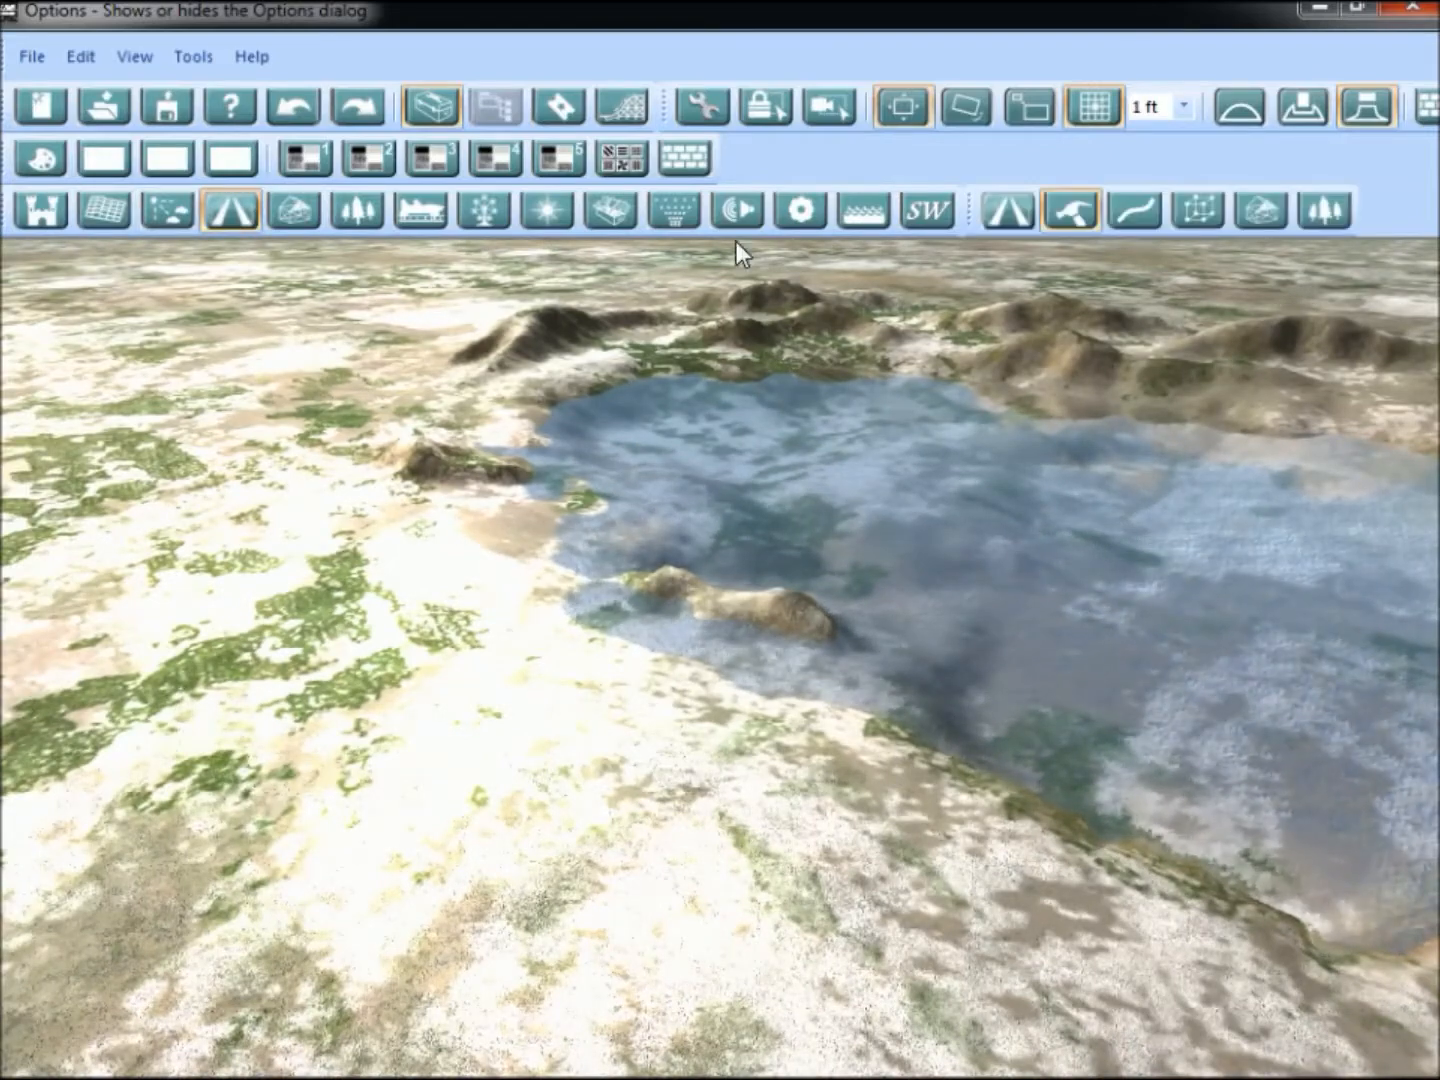
left_click(985, 210)
middle_click_drag(886, 618, 837, 621)
left_click(61, 312)
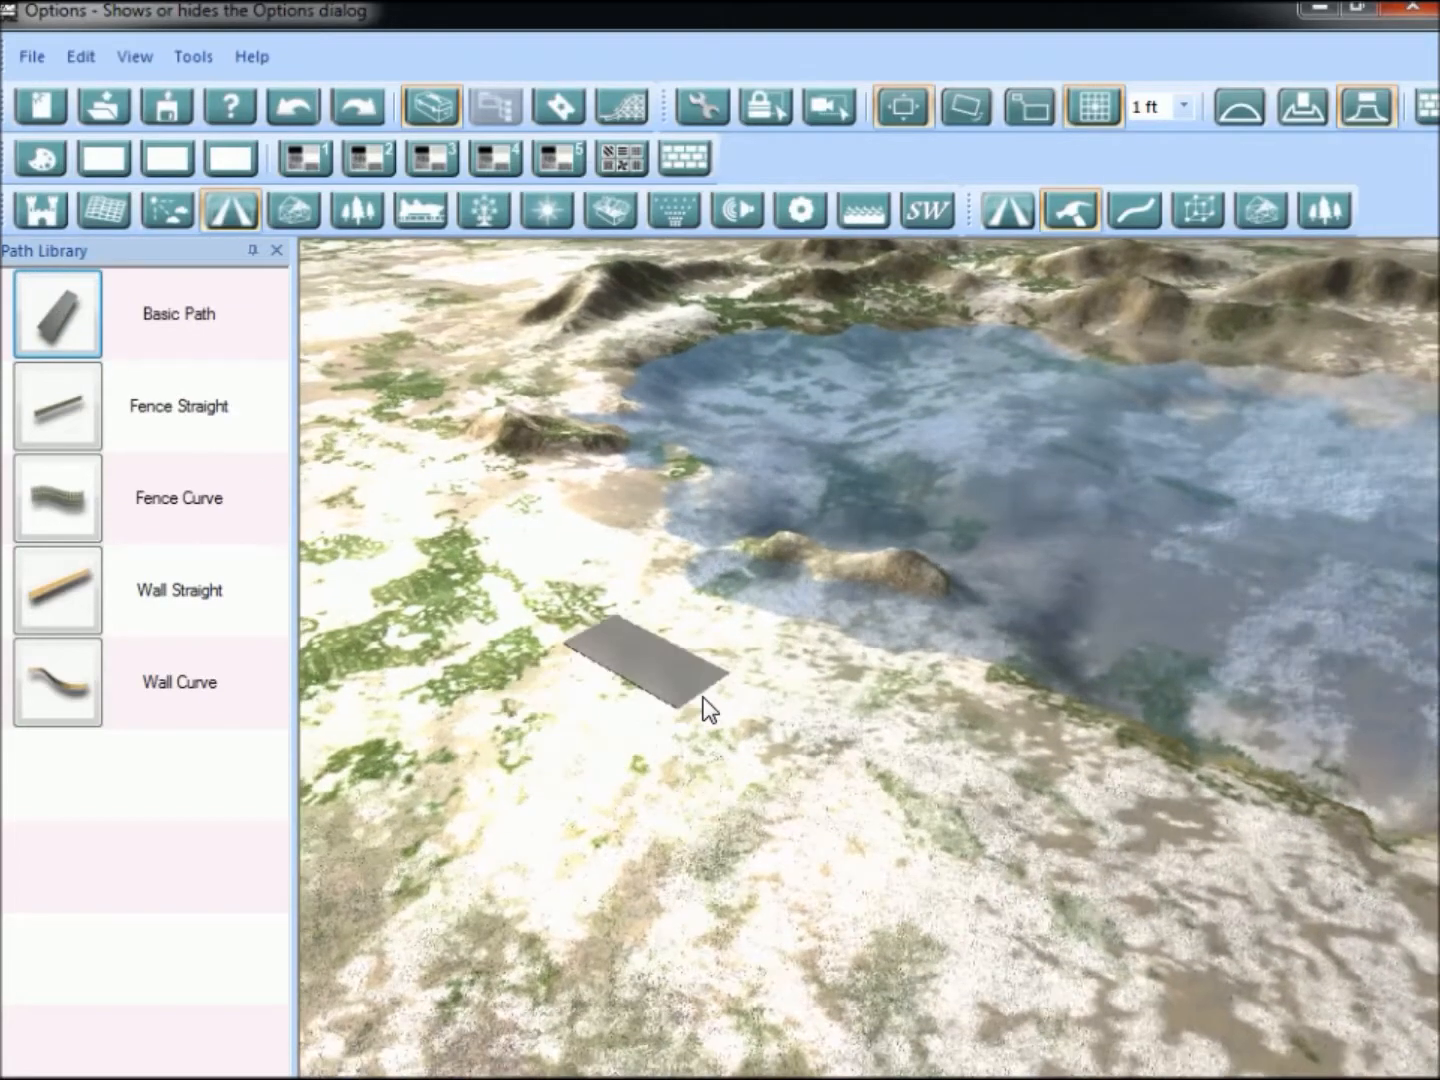
middle_click_drag(703, 698, 600, 707)
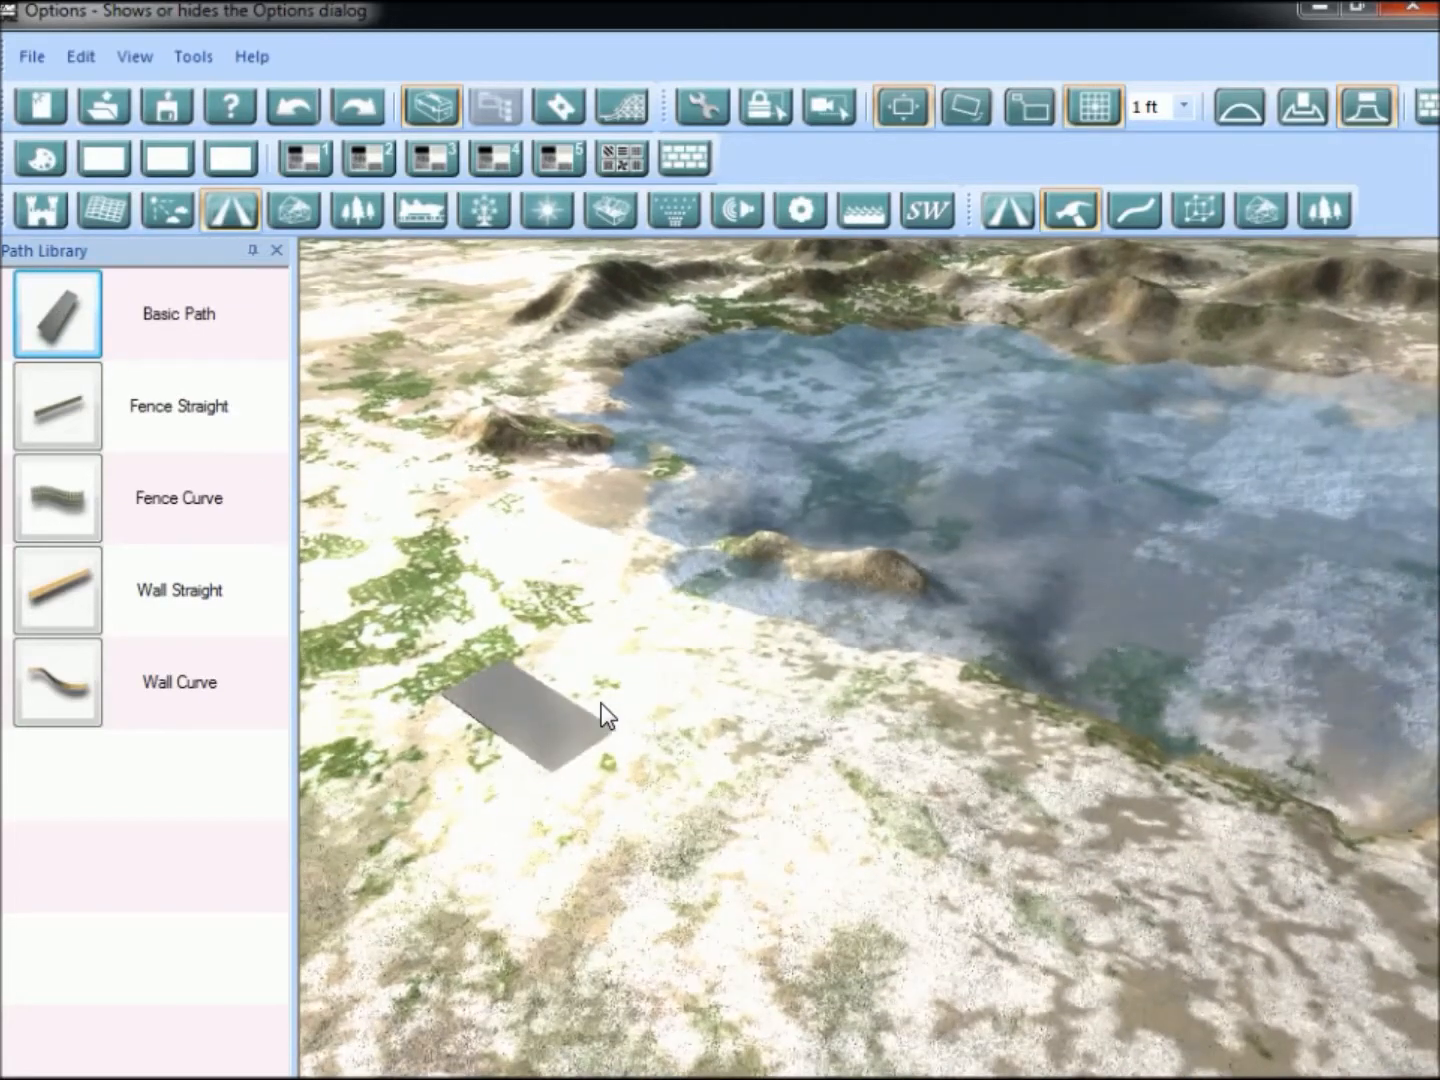
key("alt")
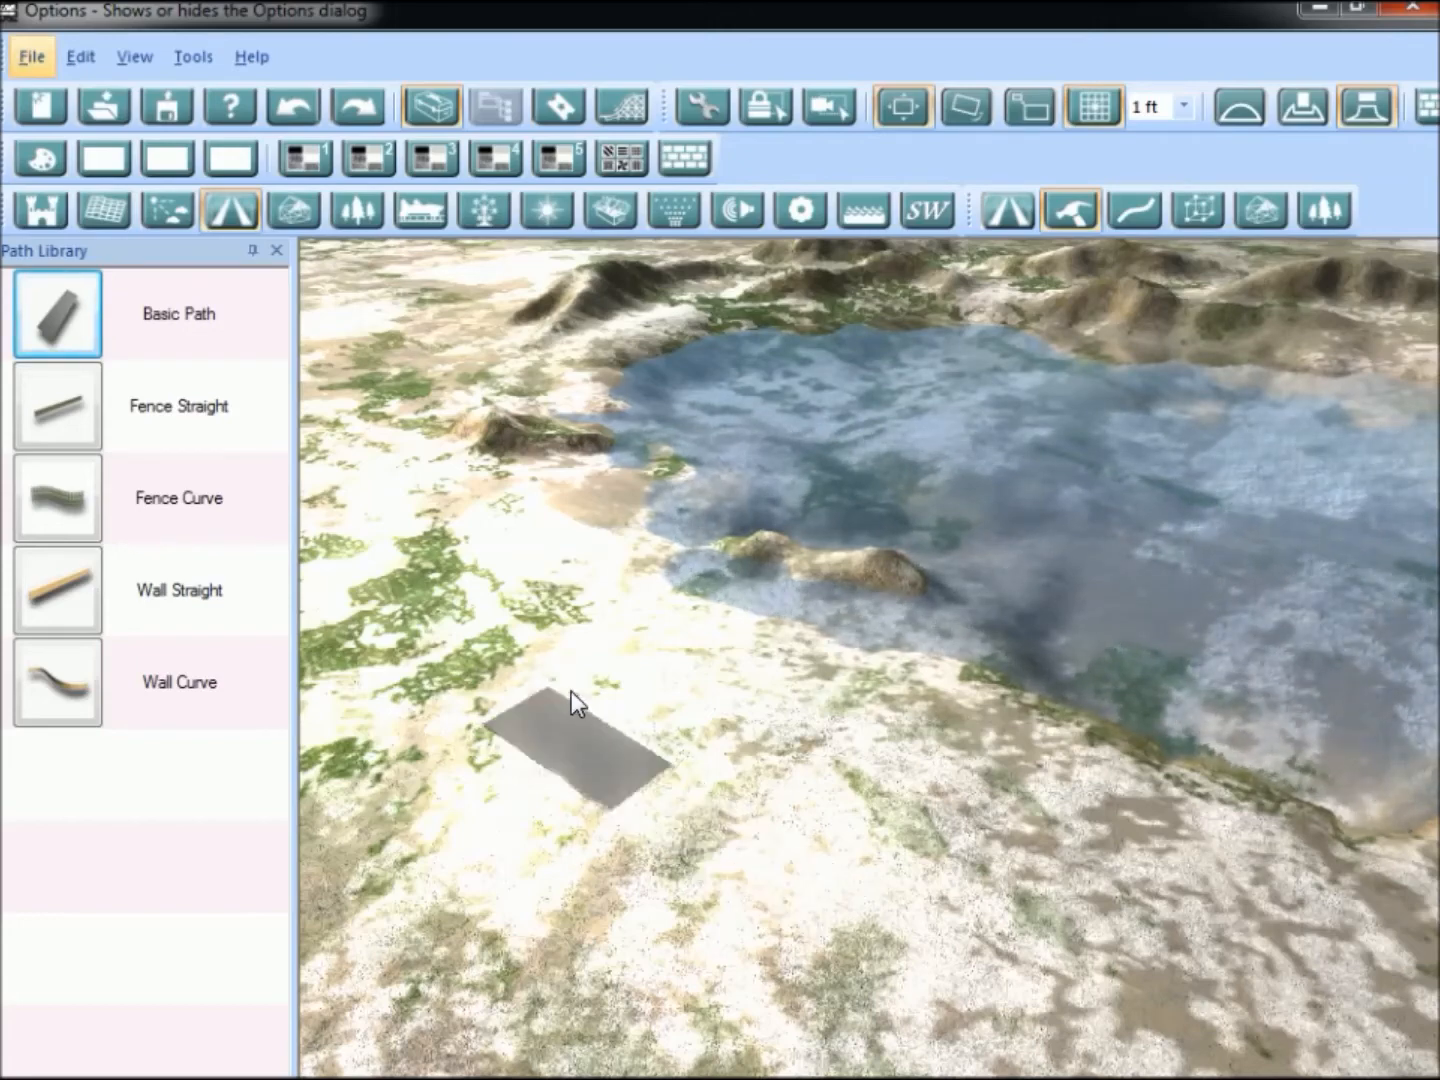
left_click(571, 691)
Extend the path with a straight segment and a sharp left curve towards the lake.
middle_click_drag(831, 788, 909, 774)
middle_click_drag(595, 680, 540, 681)
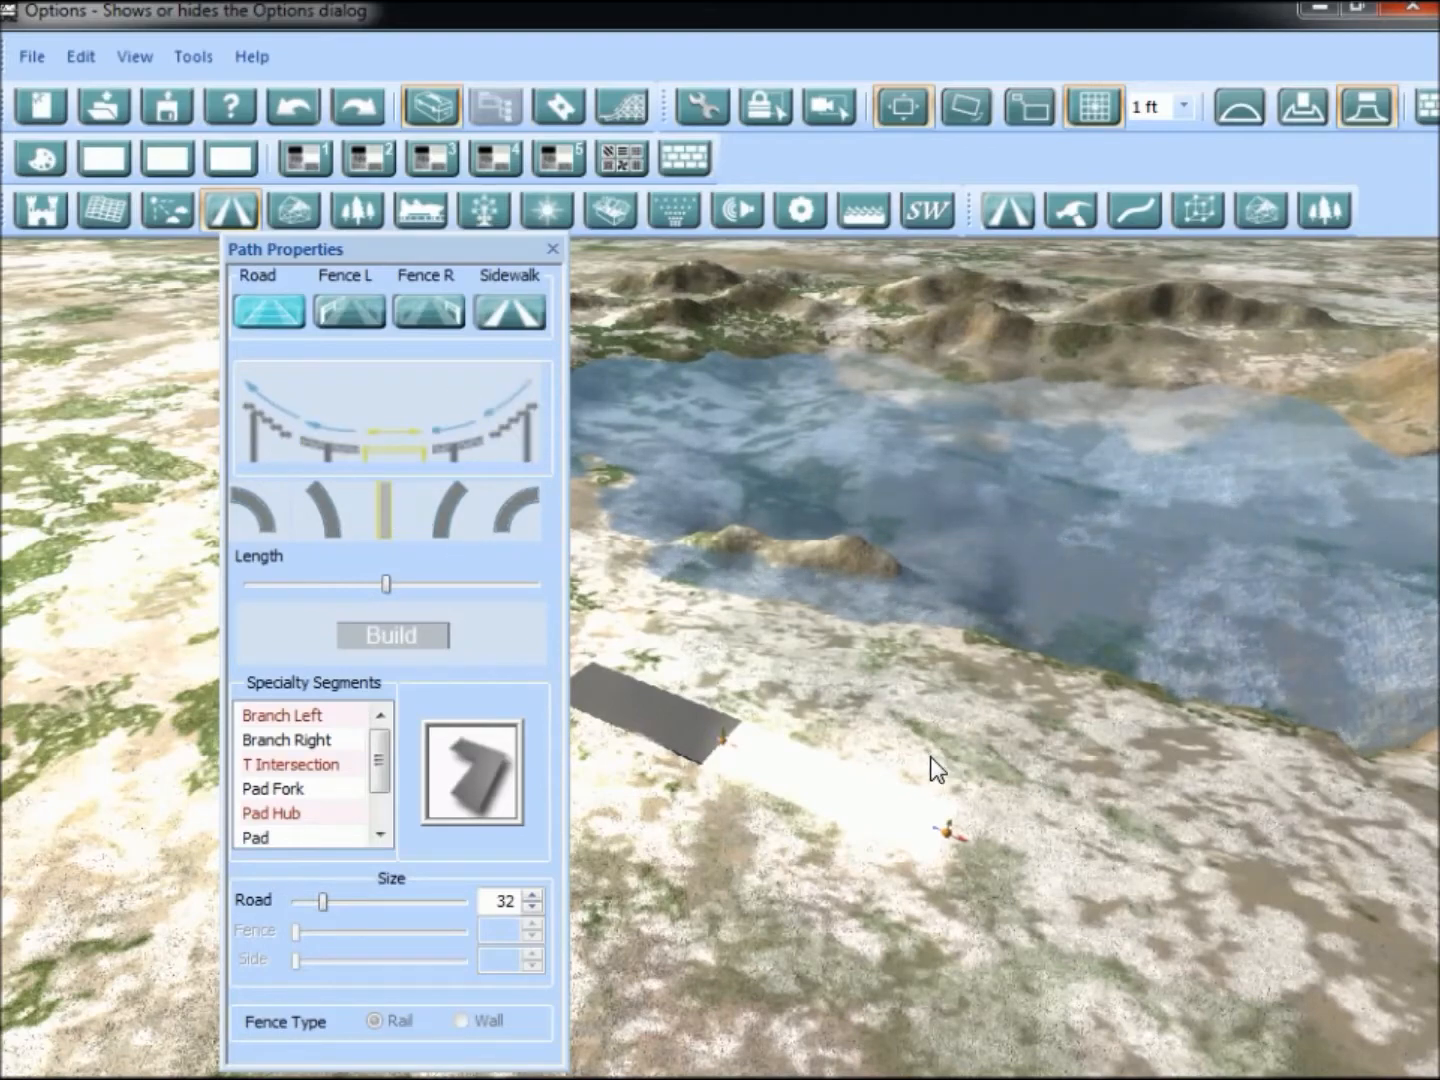
scroll(922, 756, "down", 2)
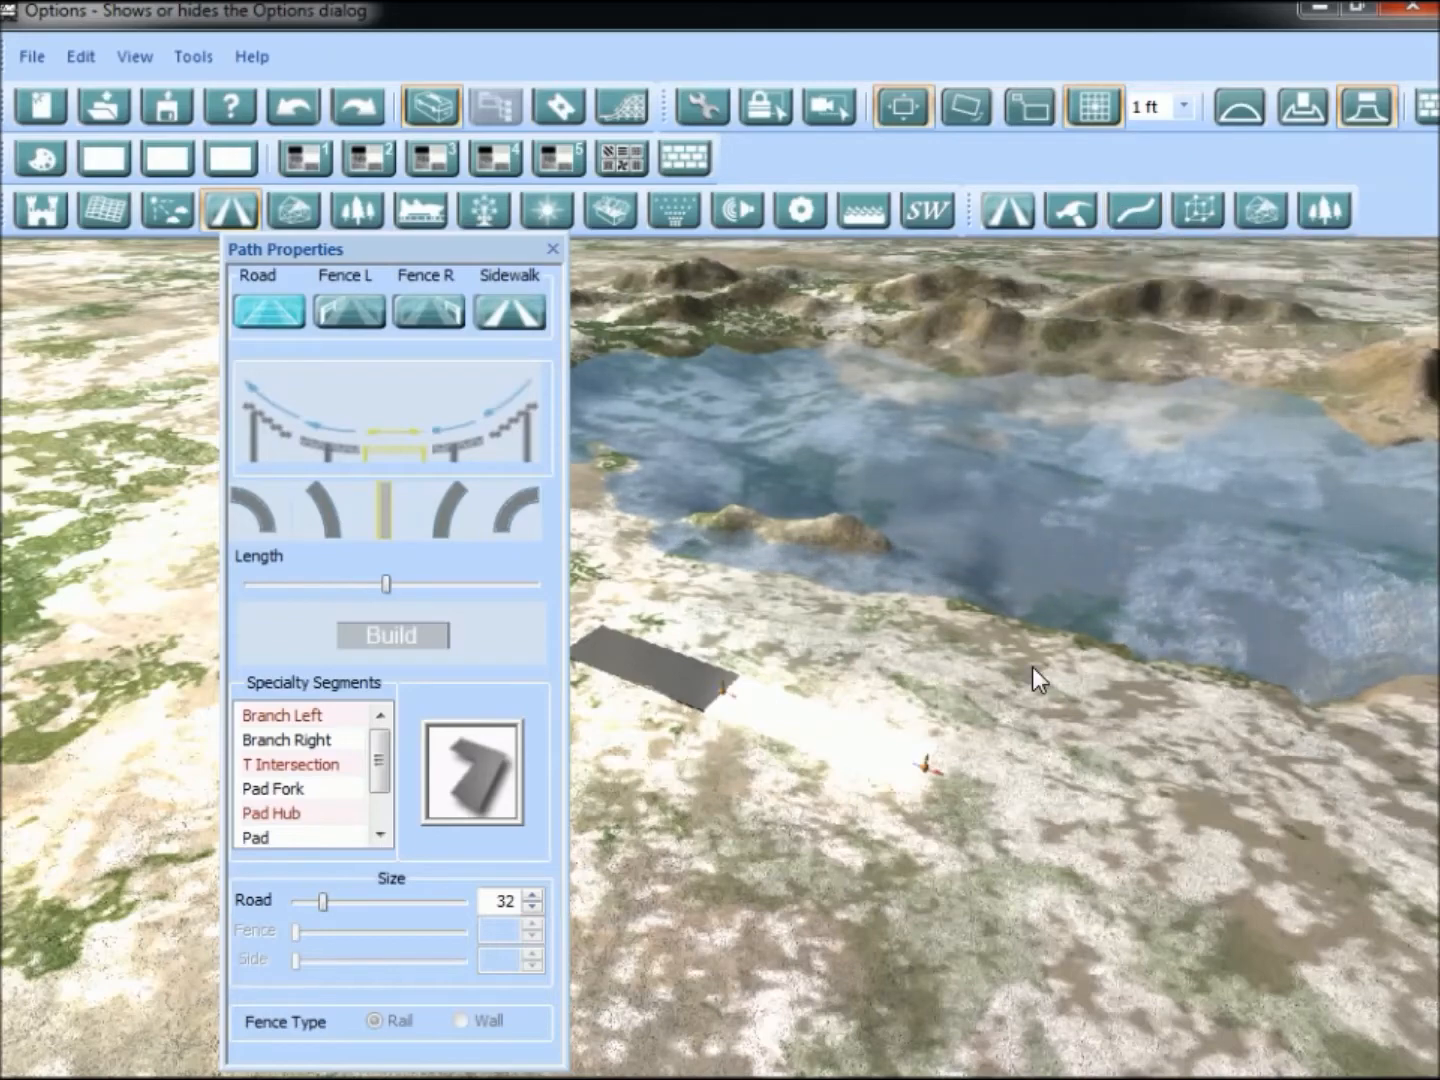
middle_click_drag(1032, 667, 1002, 648)
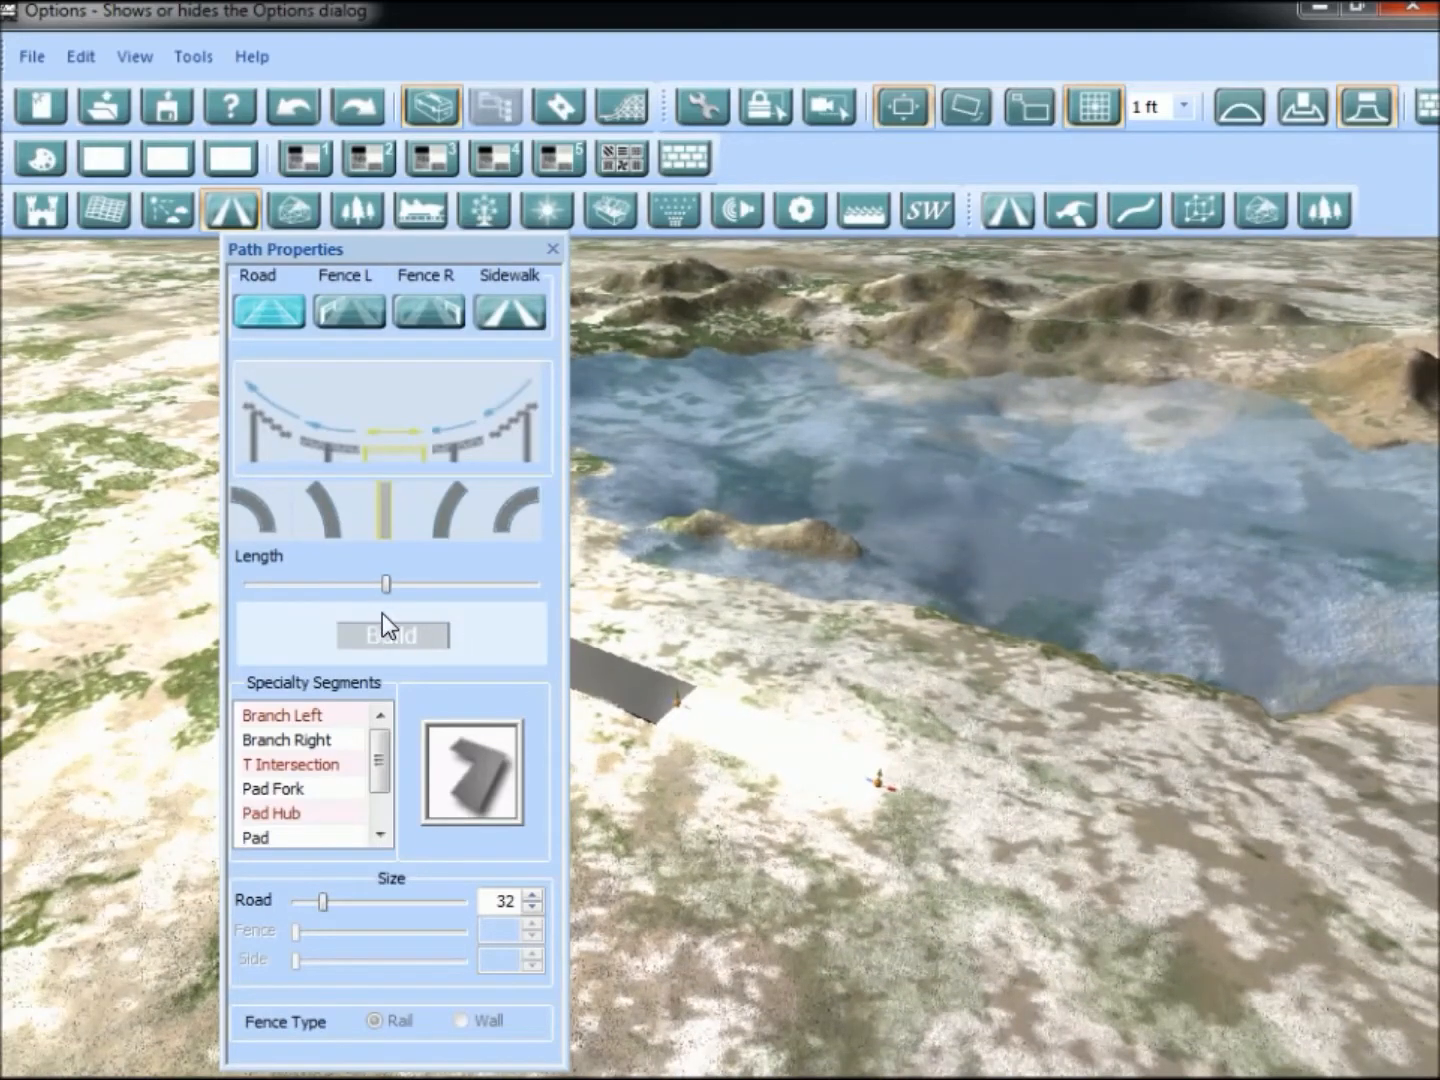
left_click(374, 613)
left_click(281, 523)
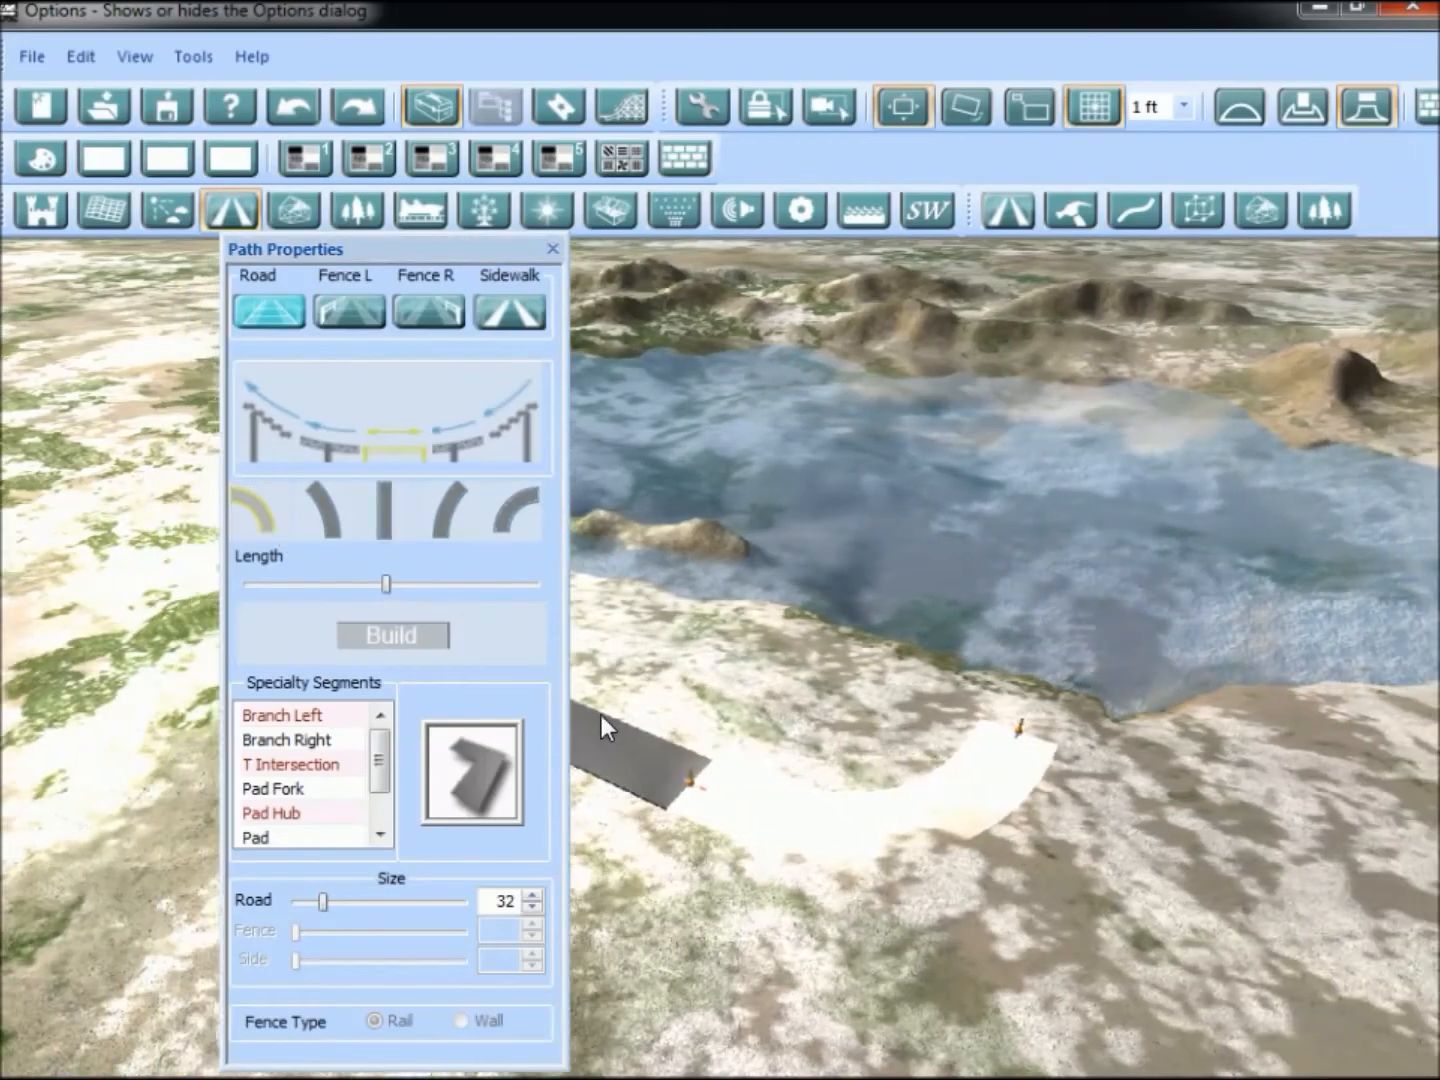
left_click(409, 640)
Build a straight path segment from the end of the curve out over the lake's edge.
middle_click_drag(1137, 742, 720, 755)
left_click(384, 509)
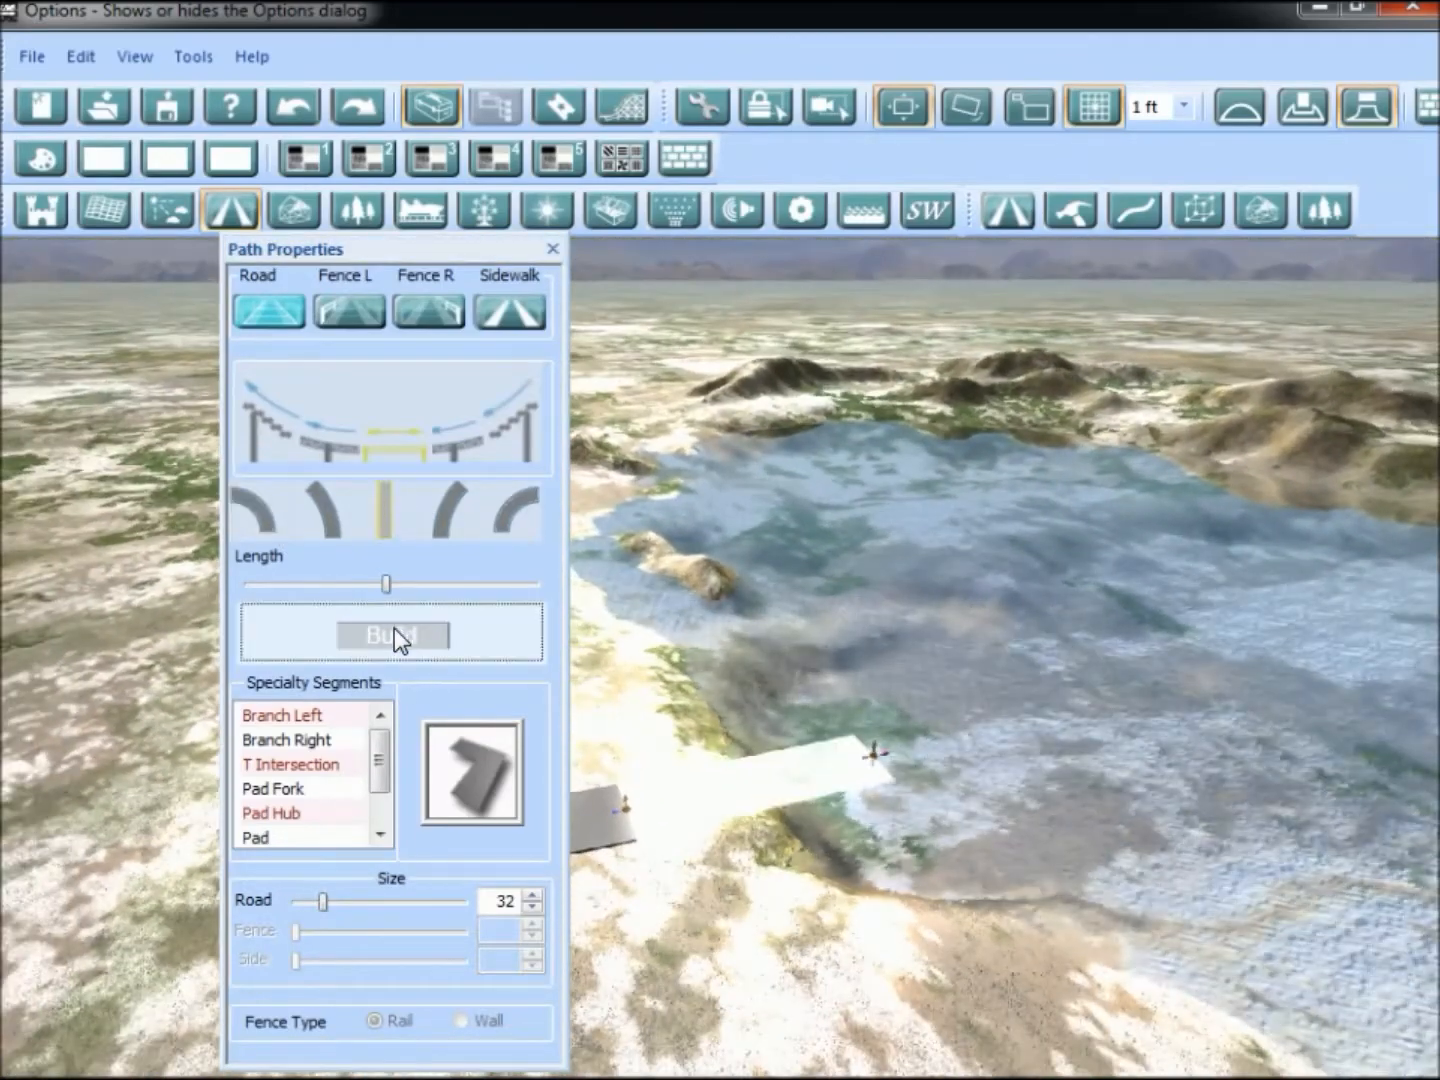
left_click(394, 630)
Replace Clear And Raise with the terrain option that puts the path on supports, and build a straight segment over the water.
middle_click_drag(803, 825, 899, 836)
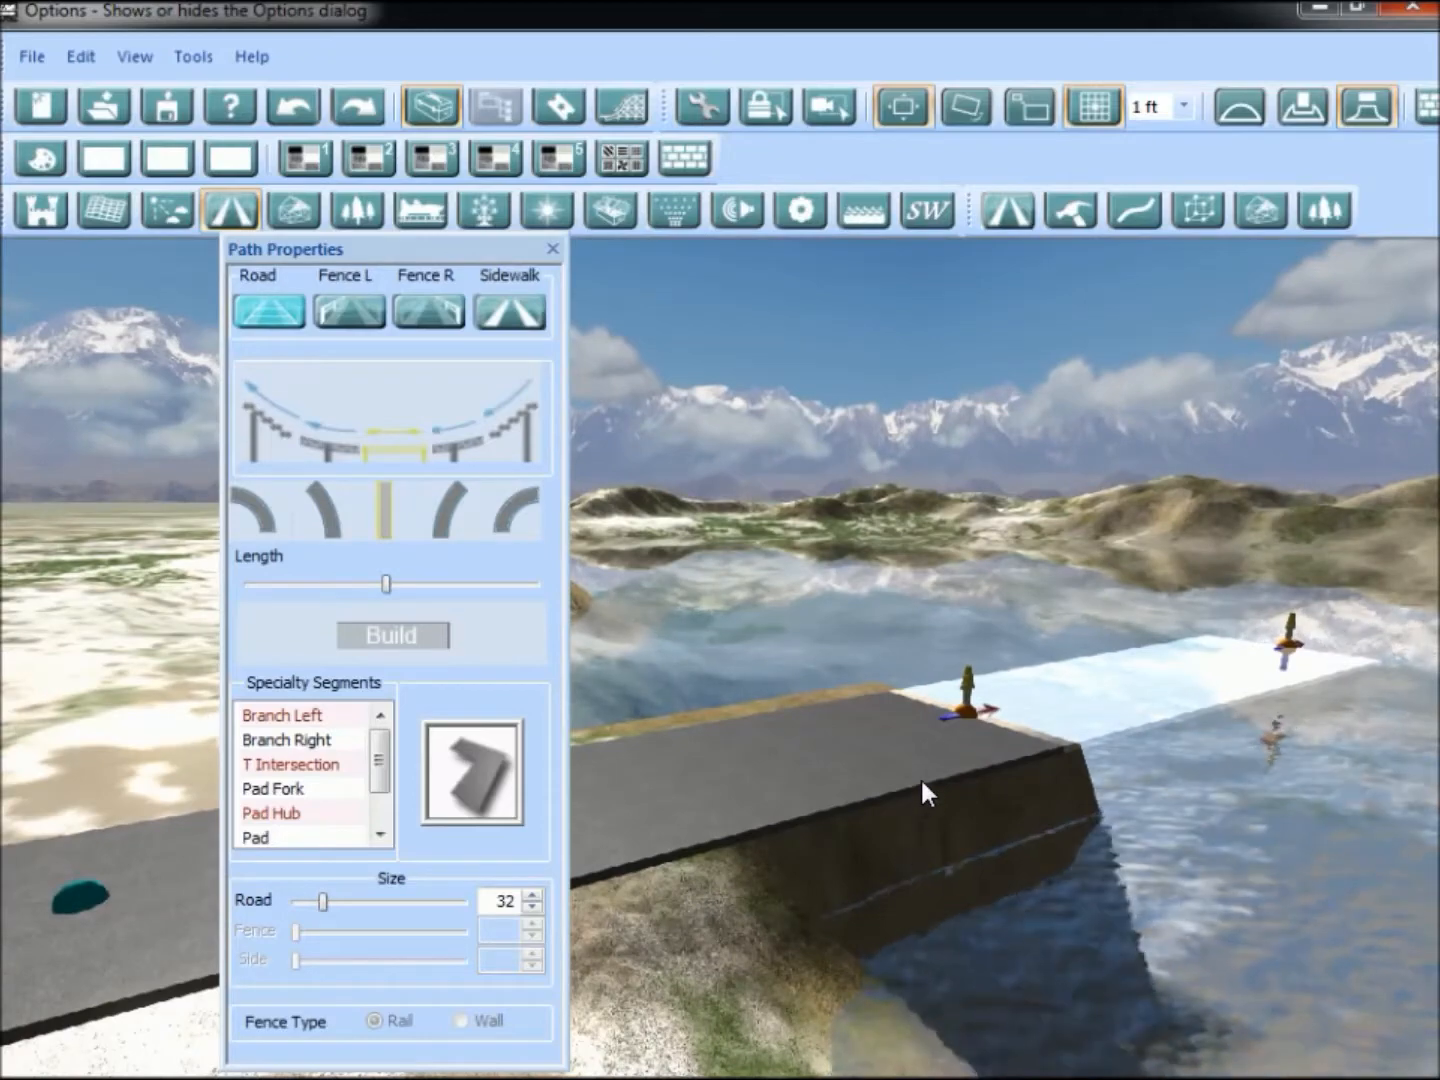
middle_click_drag(927, 753, 1000, 733)
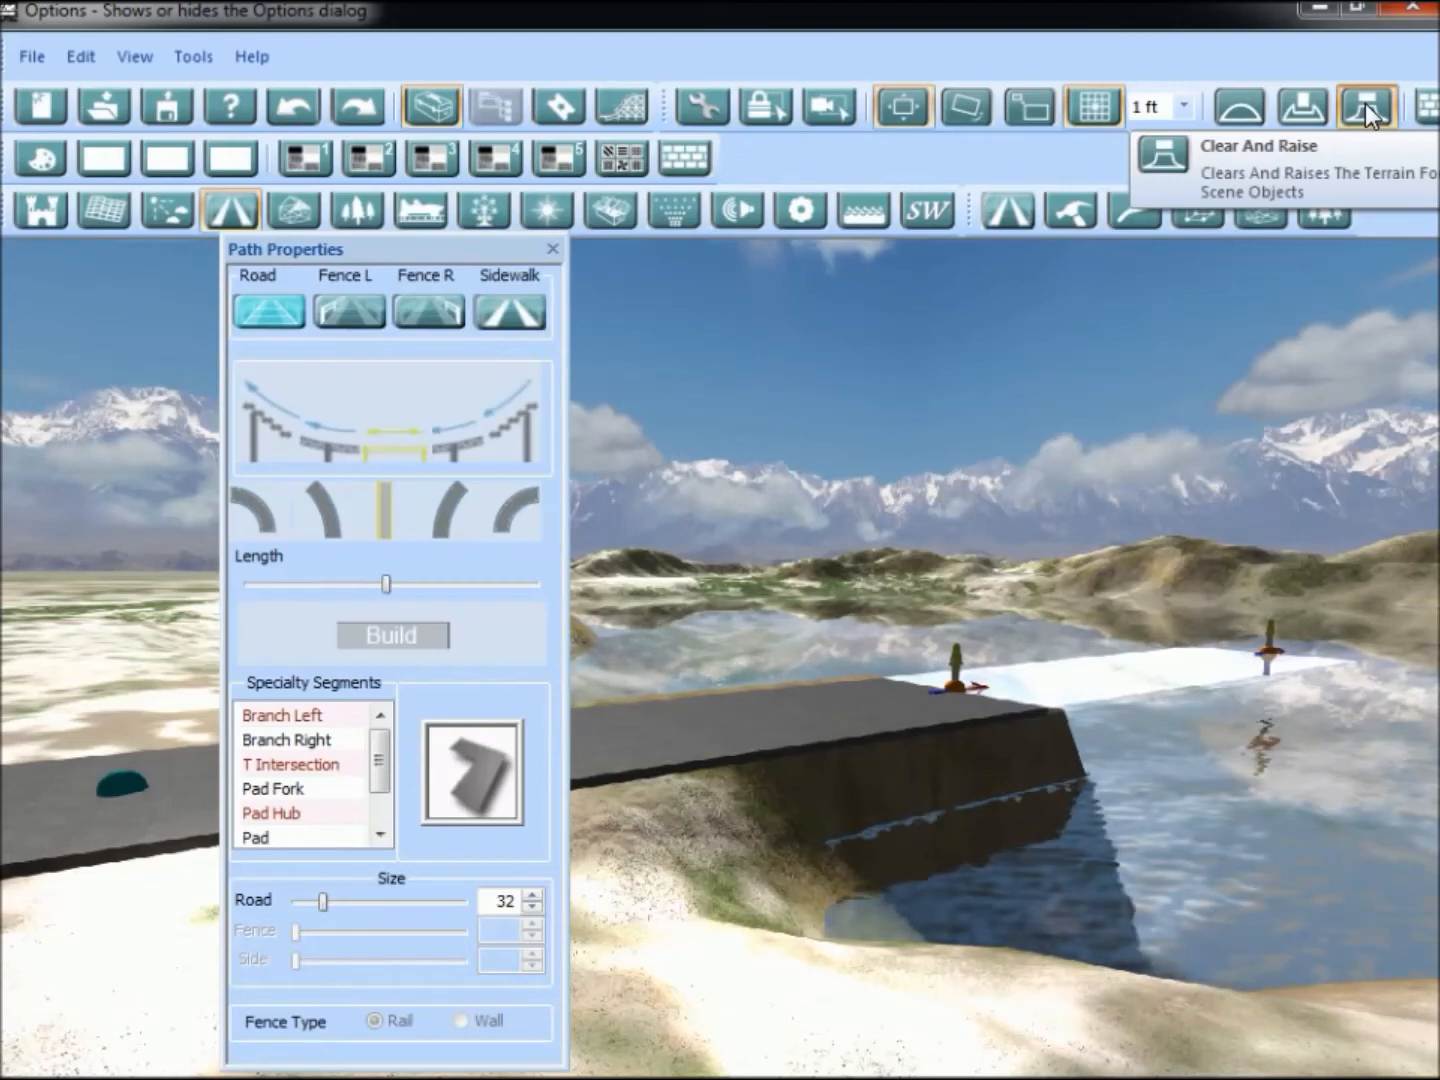
middle_click_drag(1110, 700, 1170, 553)
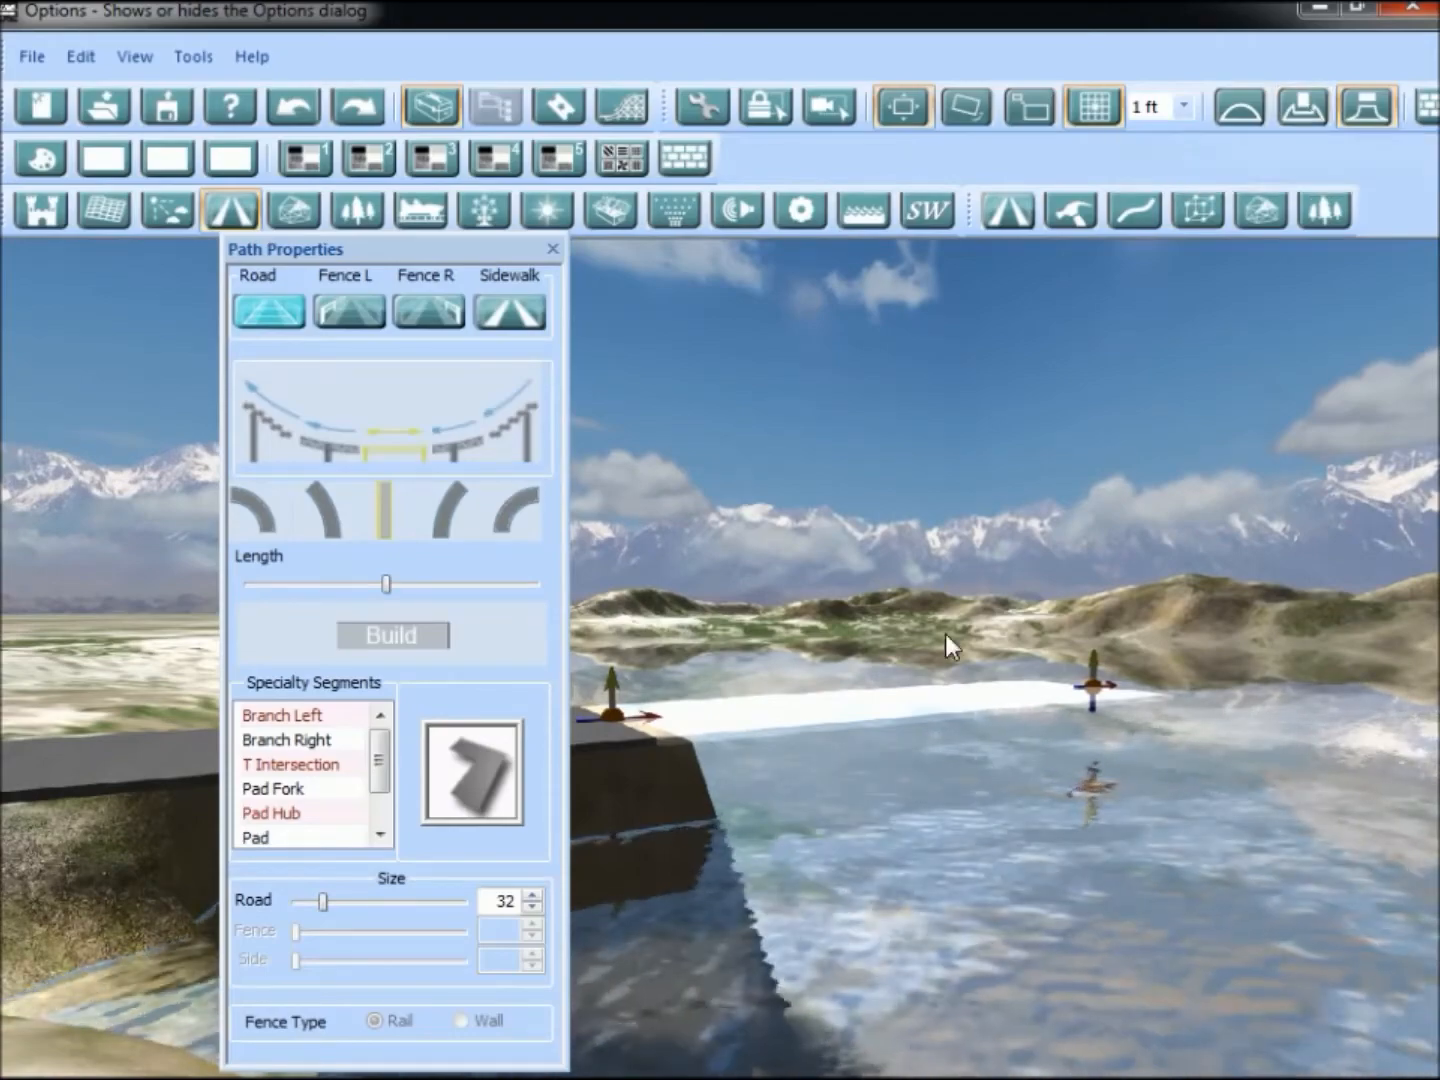
left_click(1303, 106)
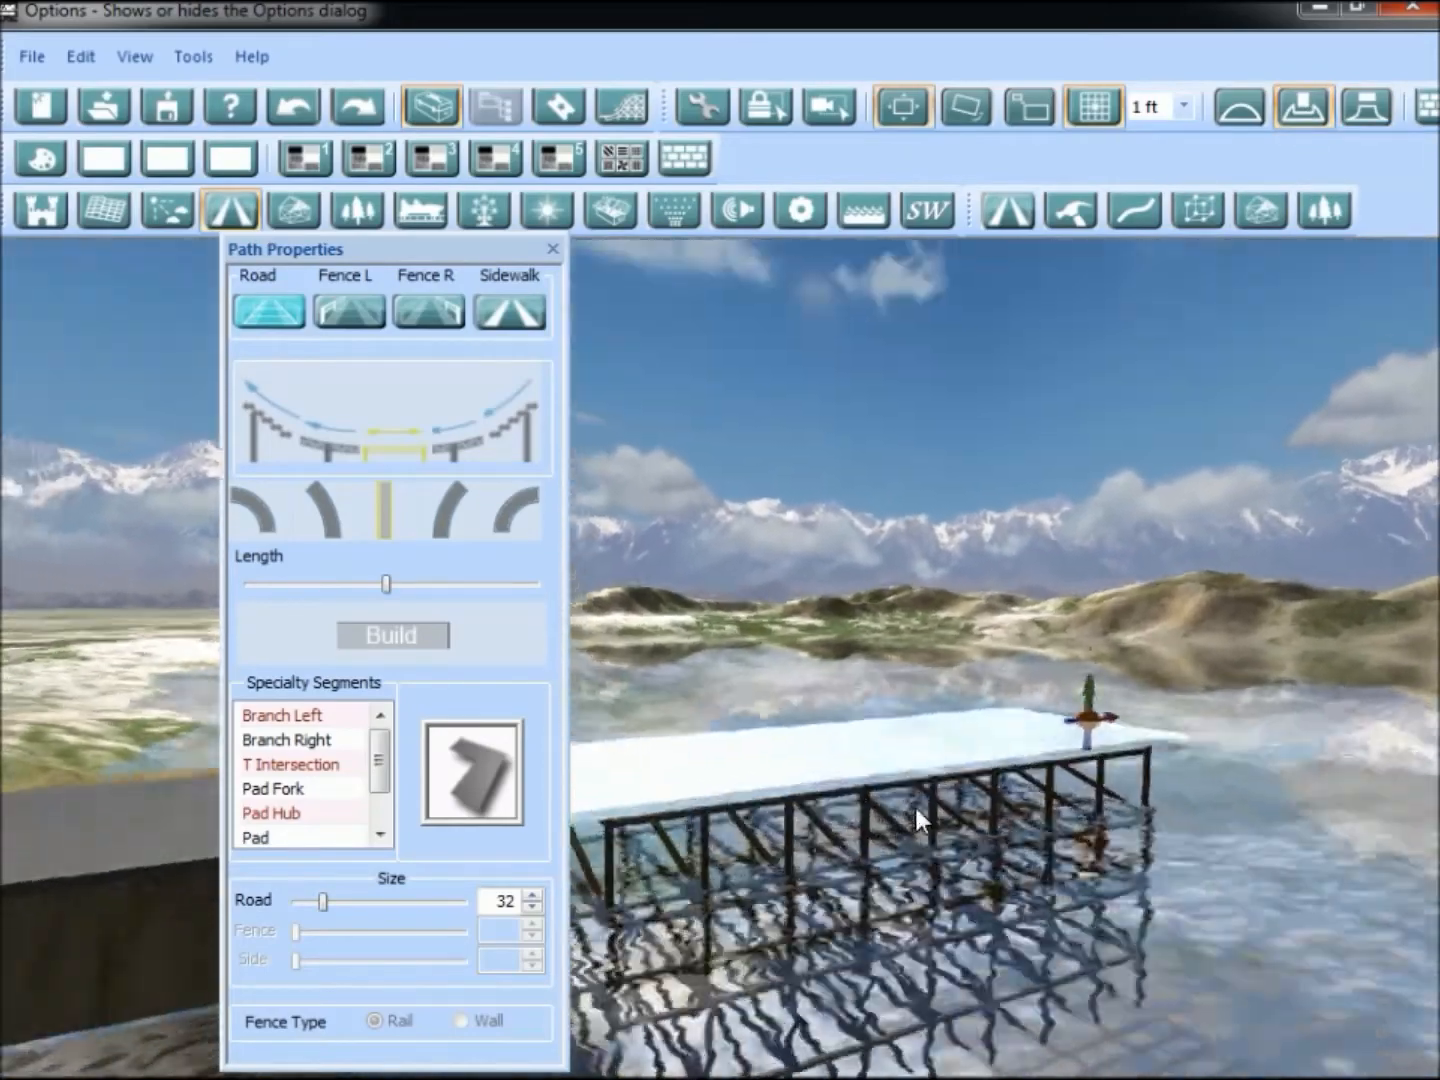
middle_click_drag(916, 809, 967, 843)
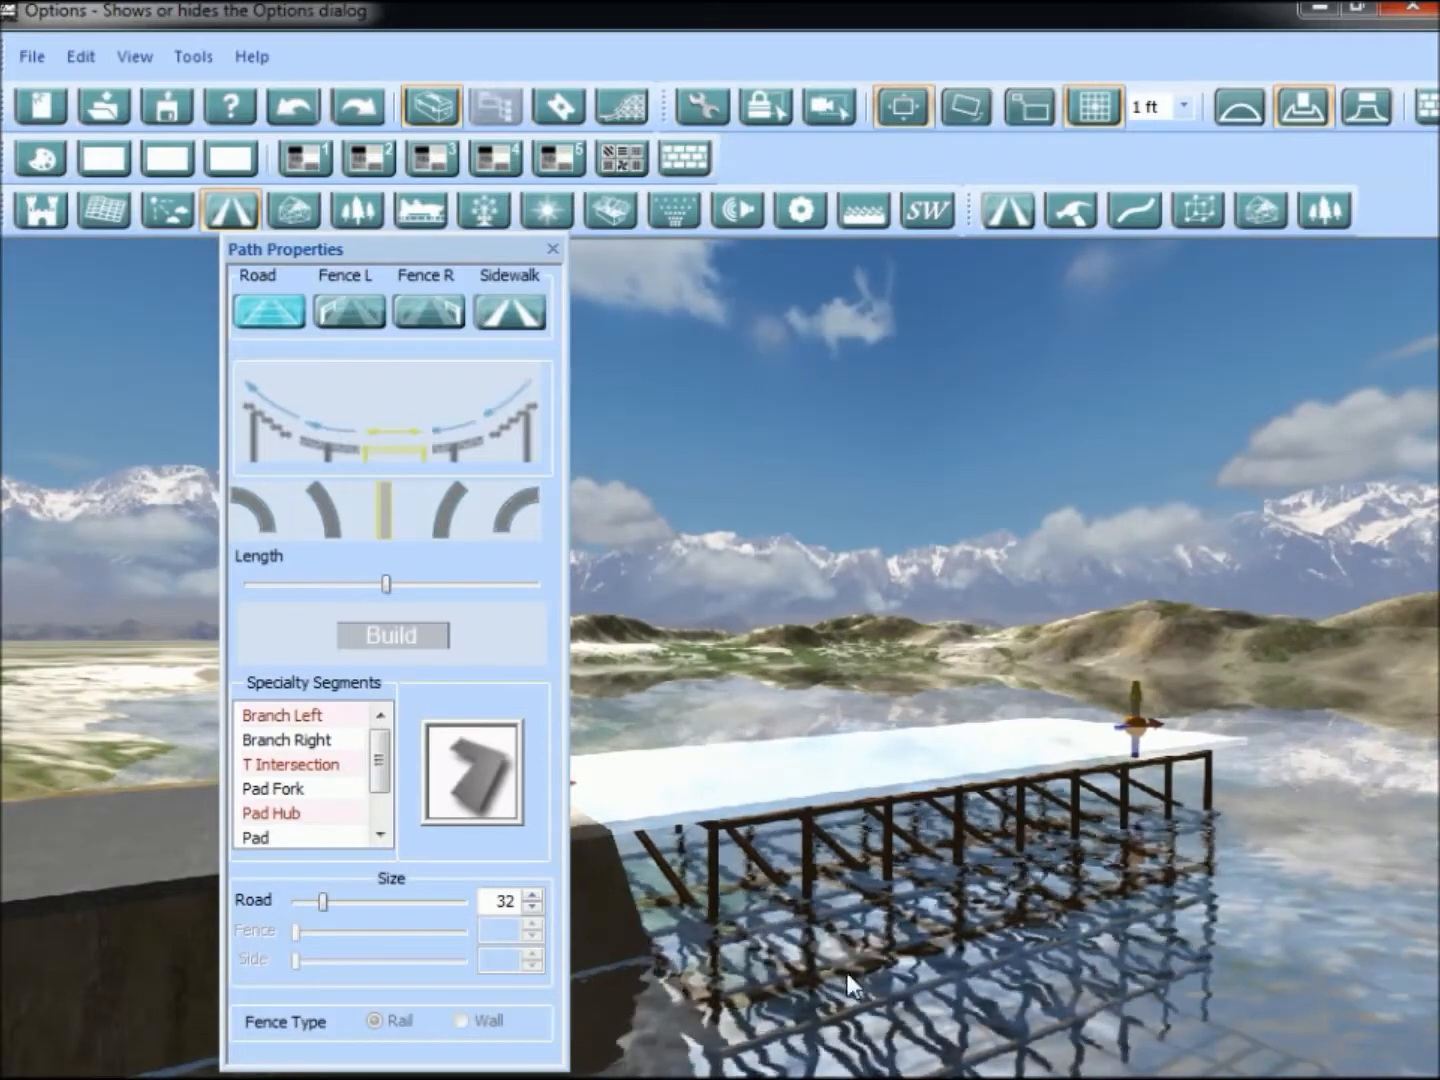
scroll(986, 824, "down", 6)
middle_click_drag(987, 836, 1054, 706)
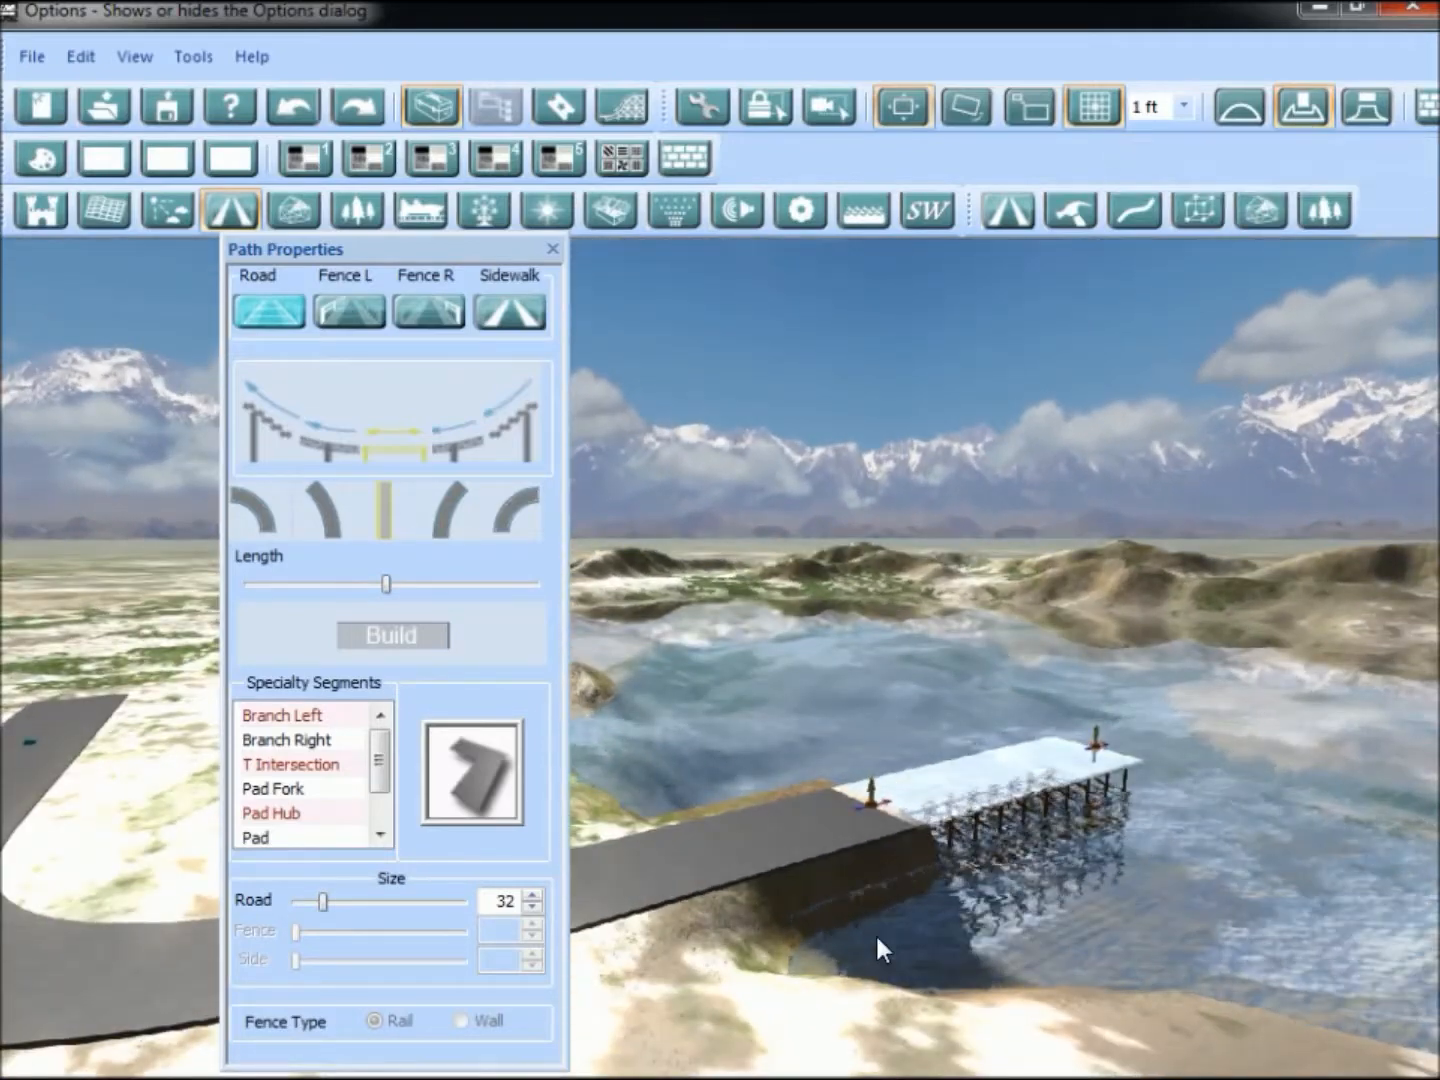
middle_click_drag(875, 932, 981, 852)
scroll(981, 852, "down", 5)
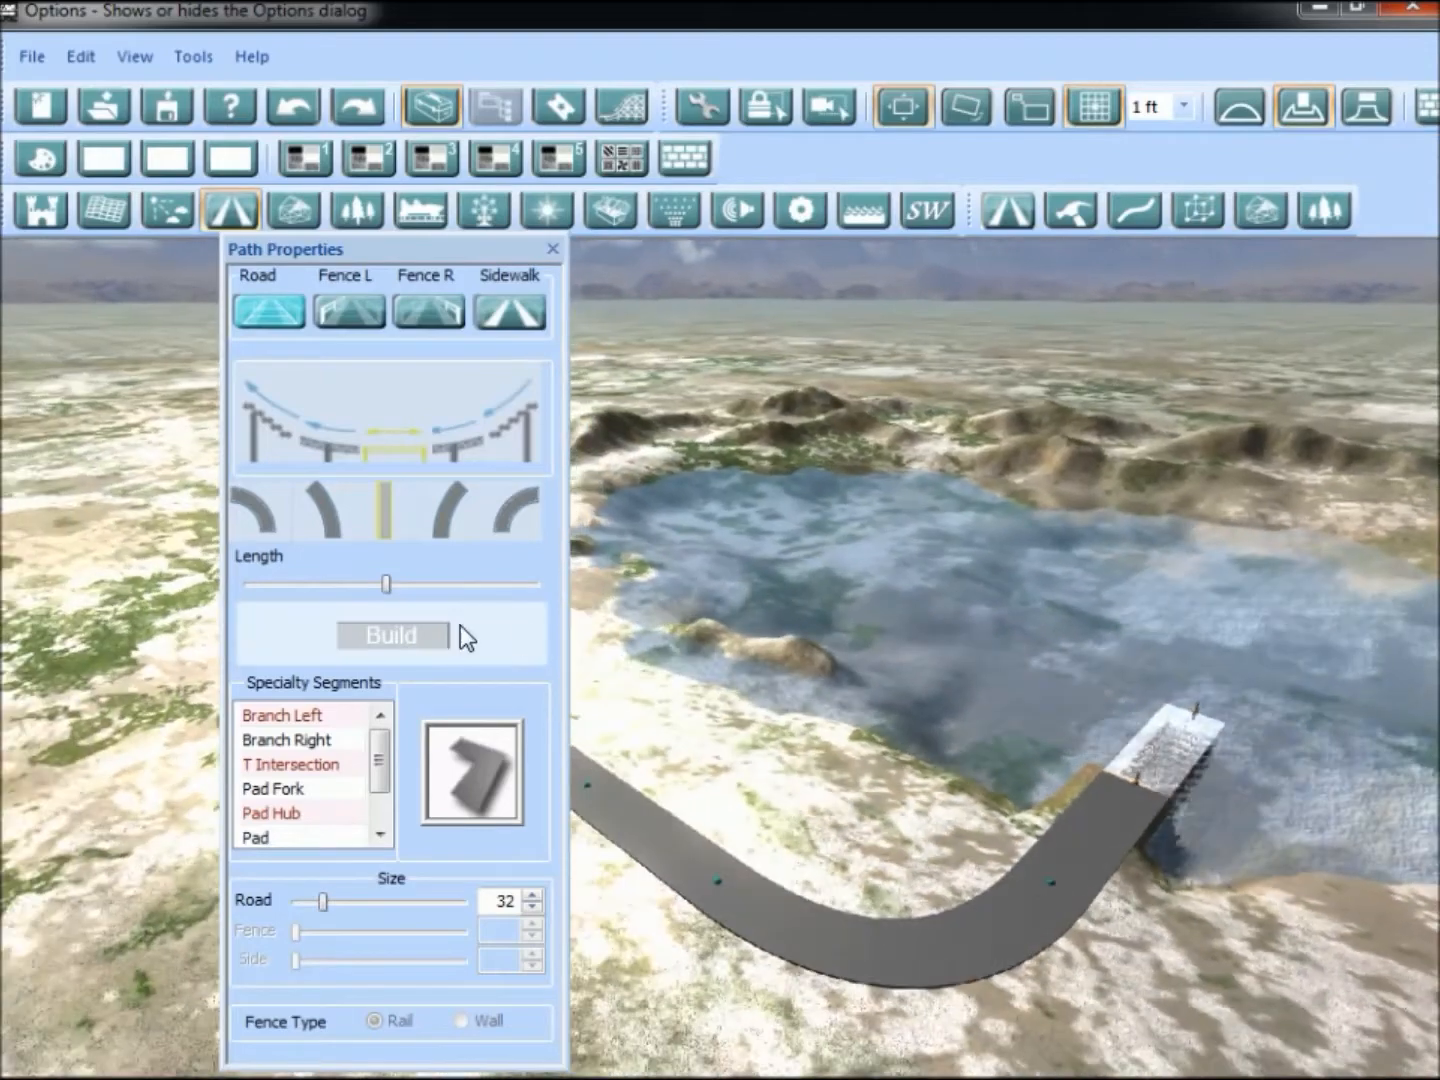
left_click(388, 627)
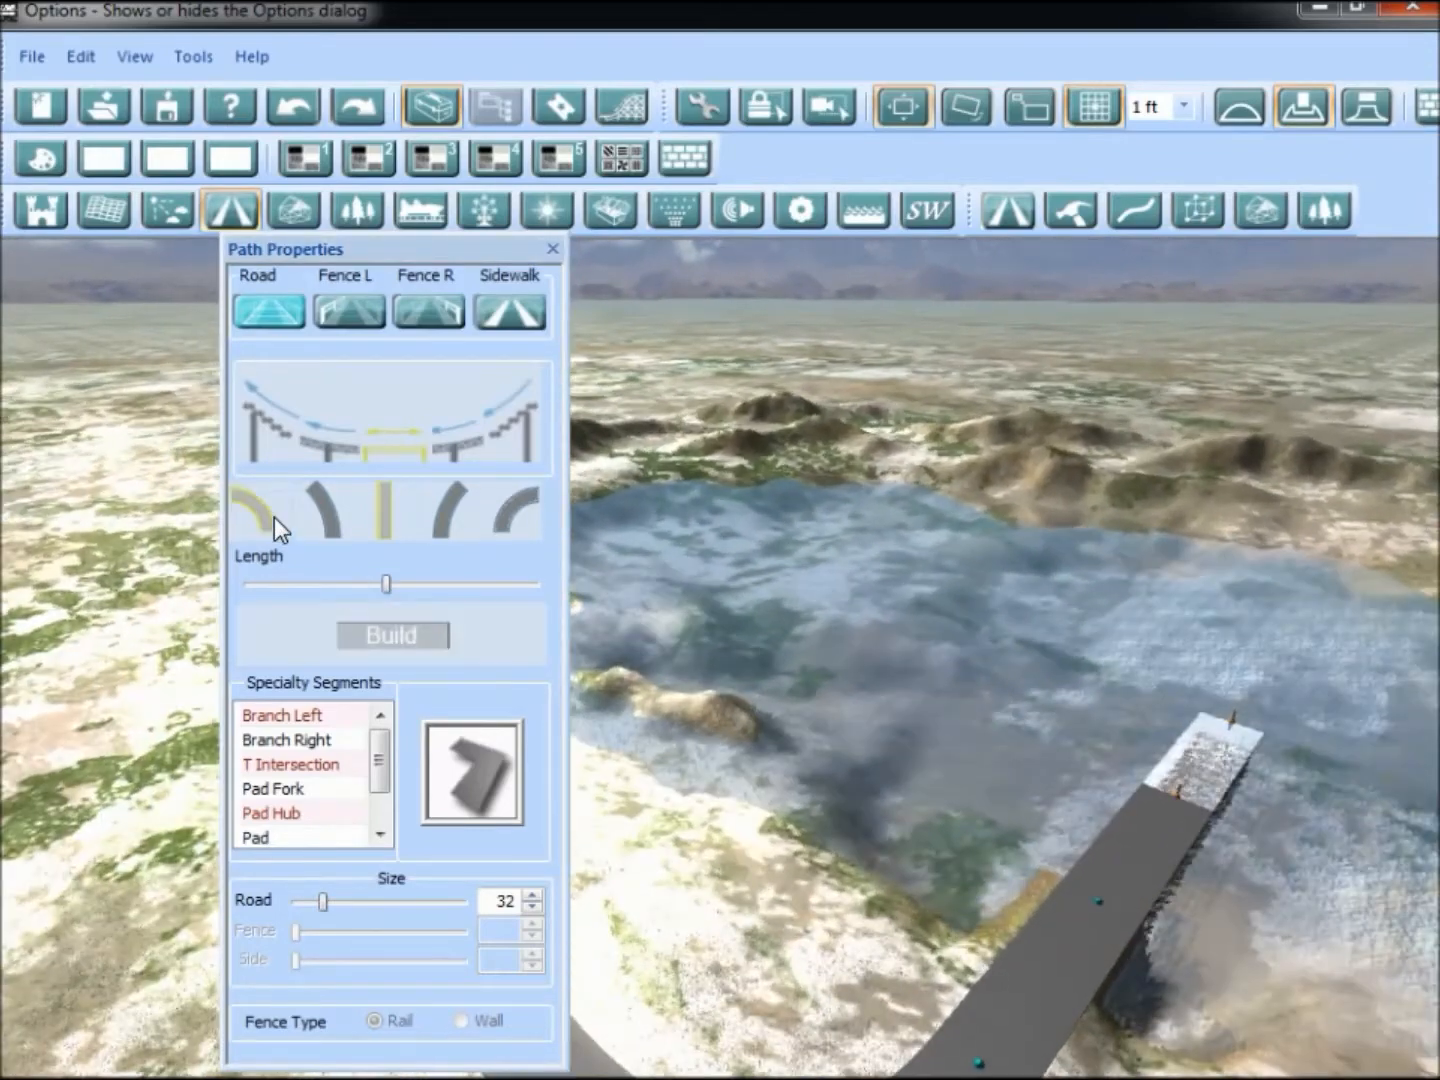
Continue the raised path across the lake with a lengthened sharp left curve and a shorter straight segment.
left_click(267, 511)
left_click_drag(383, 585, 429, 583)
left_click(440, 638)
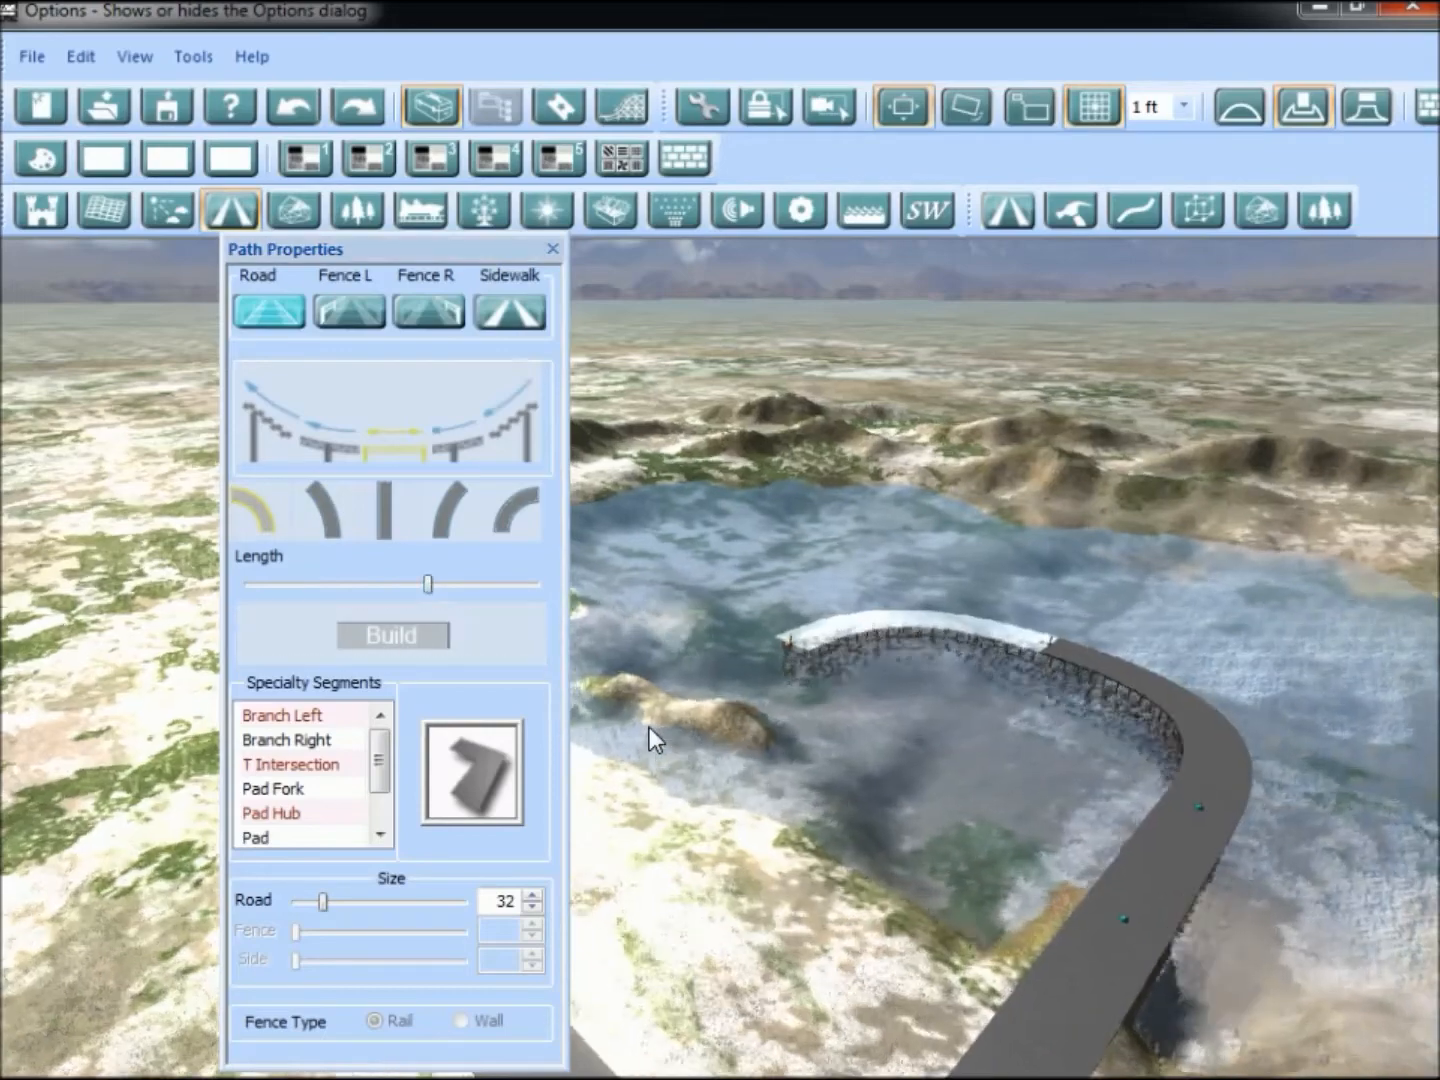
left_click(386, 536)
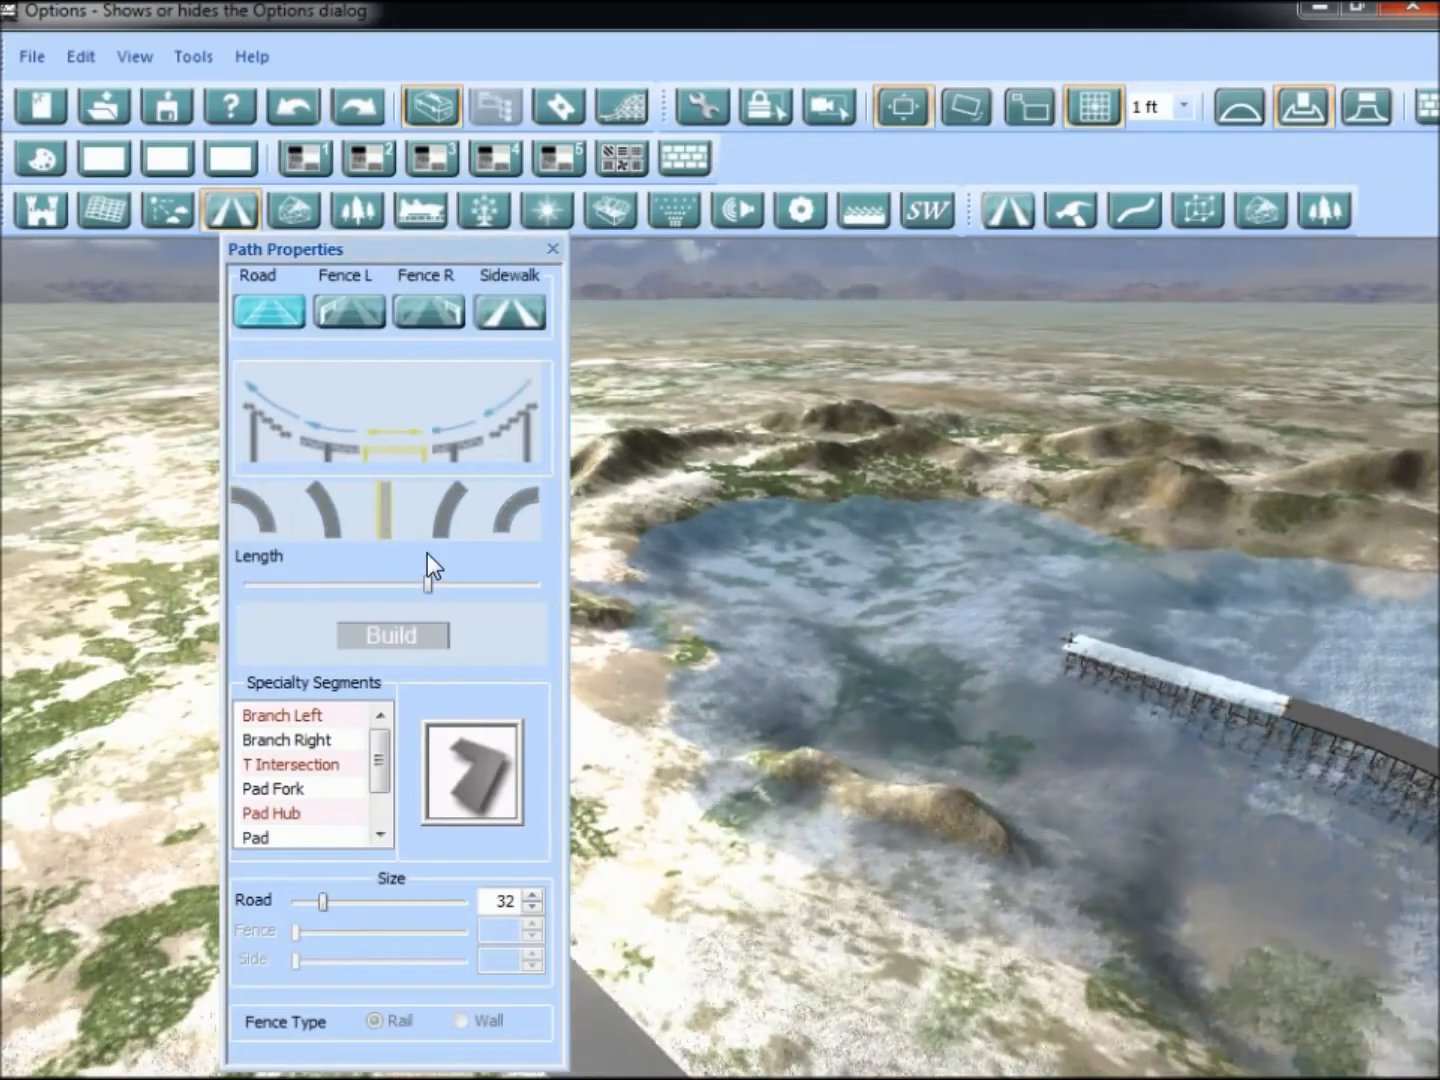
left_click_drag(430, 586, 397, 584)
left_click(400, 636)
Build a much longer sharp left curve that turns the raised path back towards the shore.
left_click(257, 521)
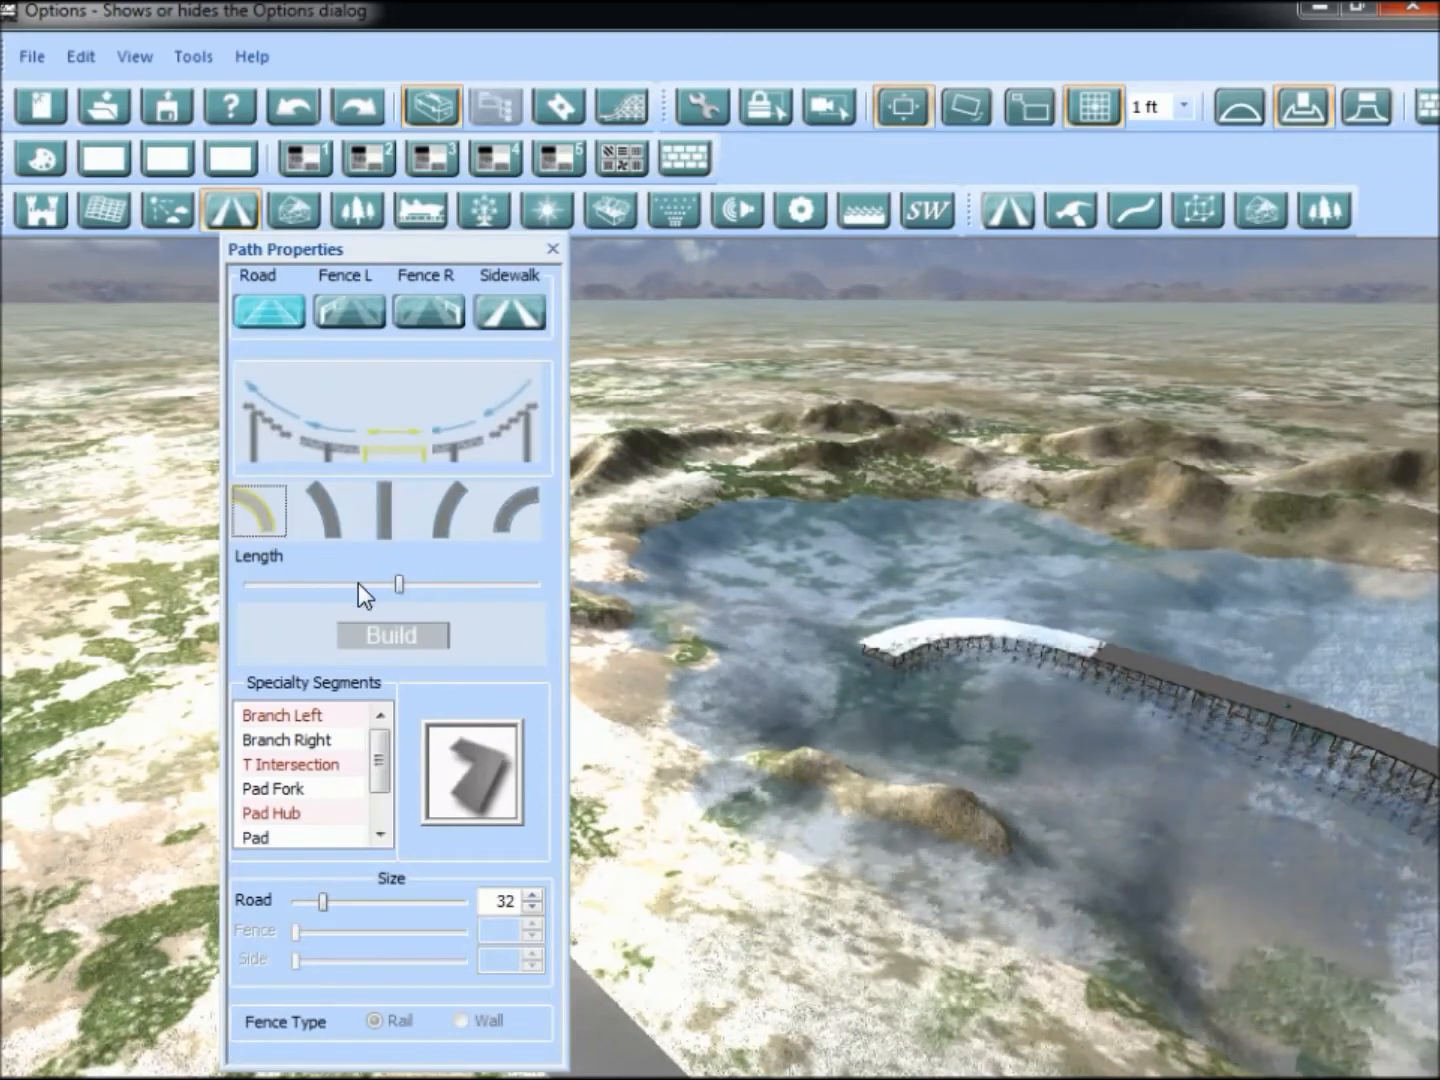
left_click_drag(396, 585, 484, 582)
left_click(392, 638)
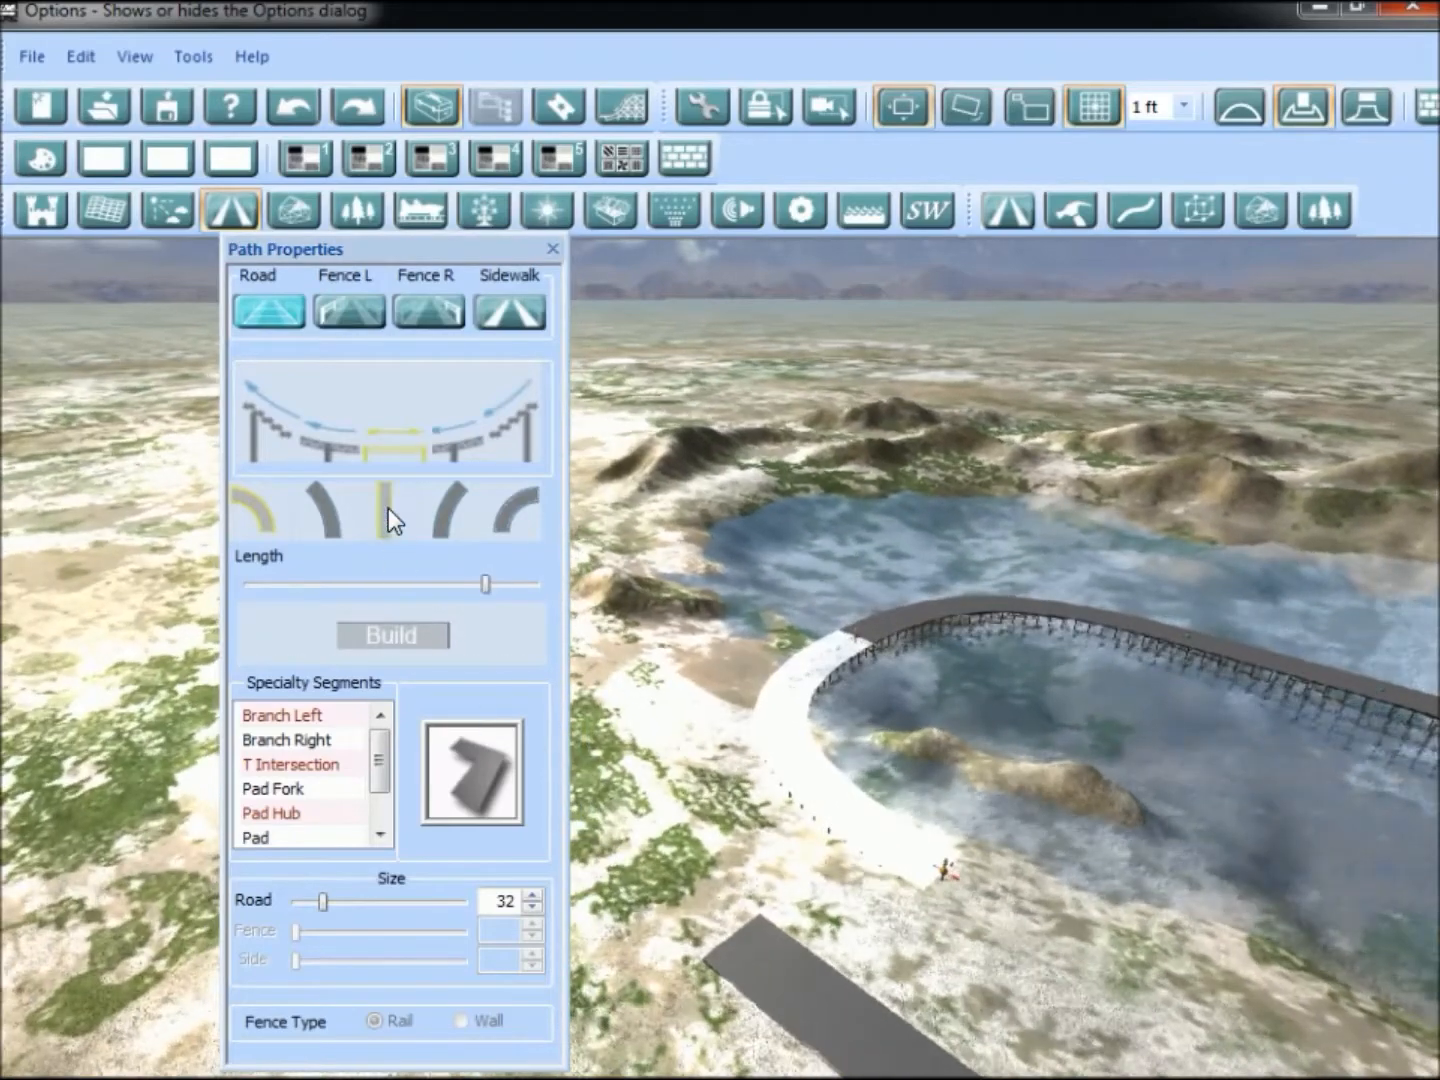
Build a shortened straight segment from the end of the raised curve back onto the shore.
left_click(386, 510)
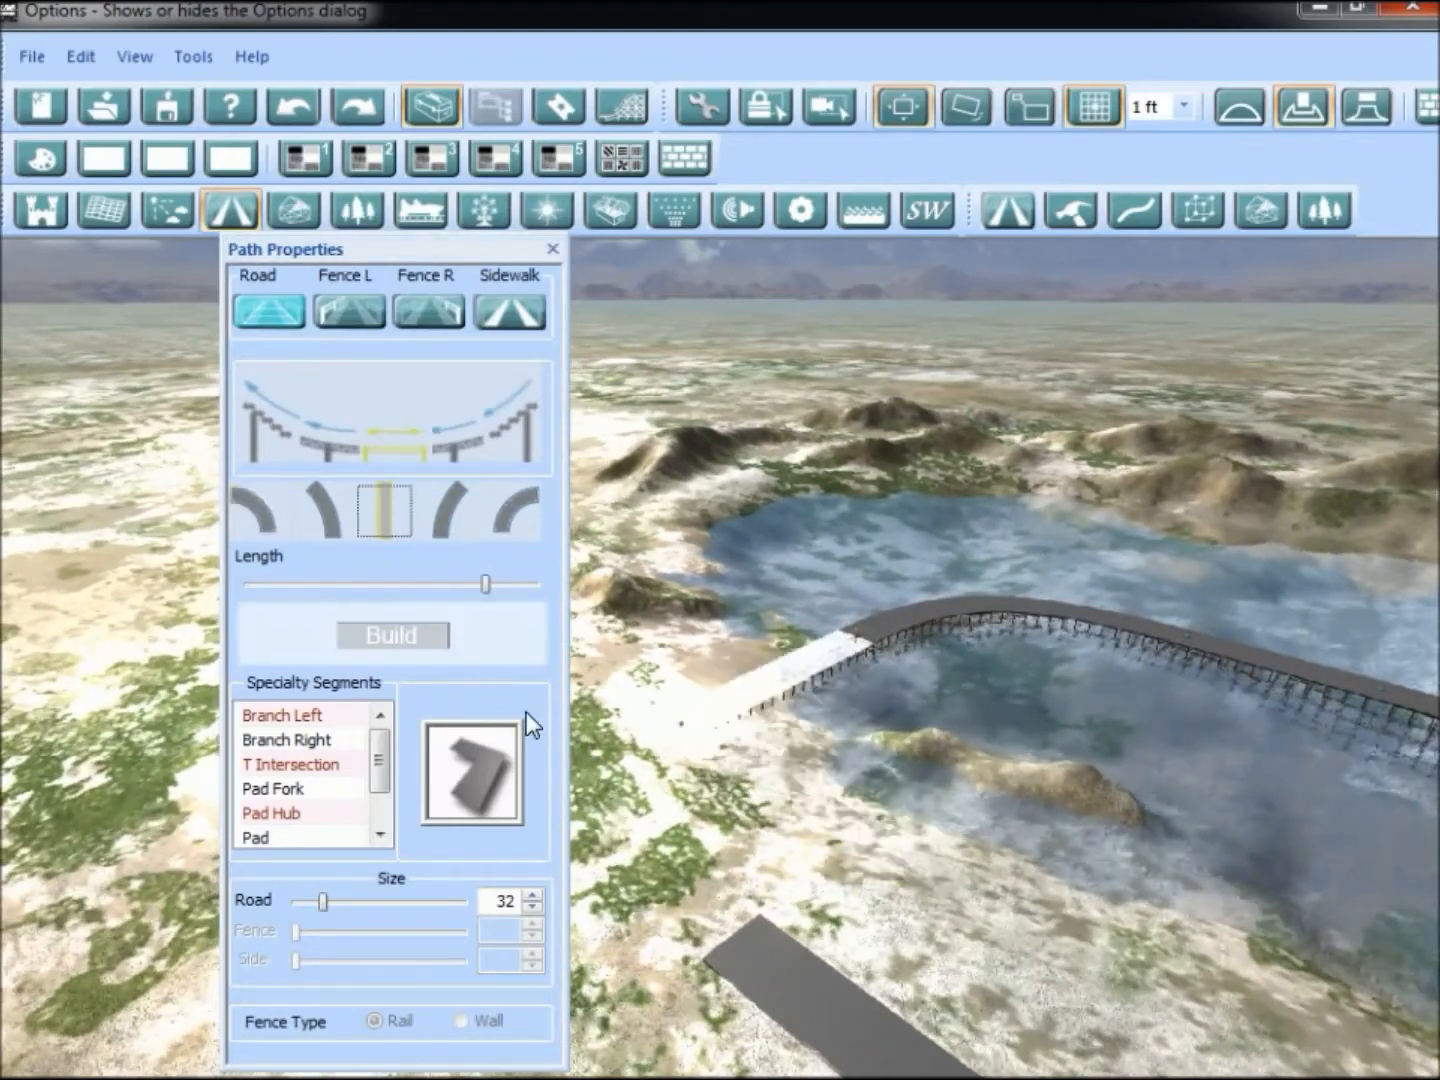
left_click_drag(1008, 747, 1112, 806)
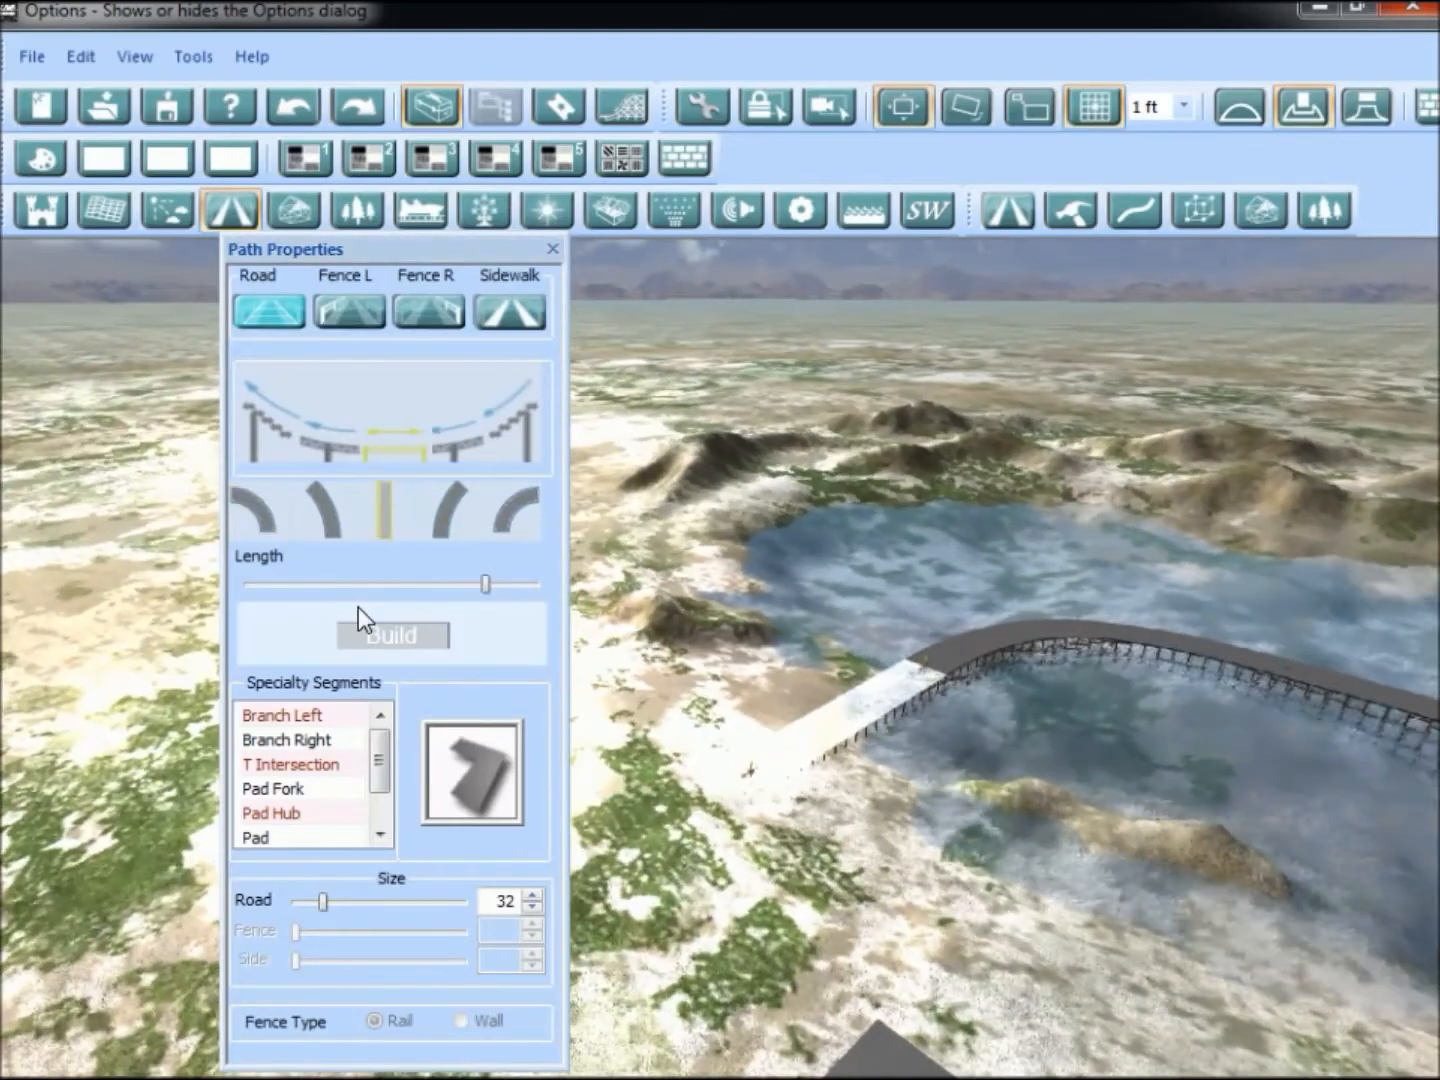
left_click_drag(484, 583, 387, 586)
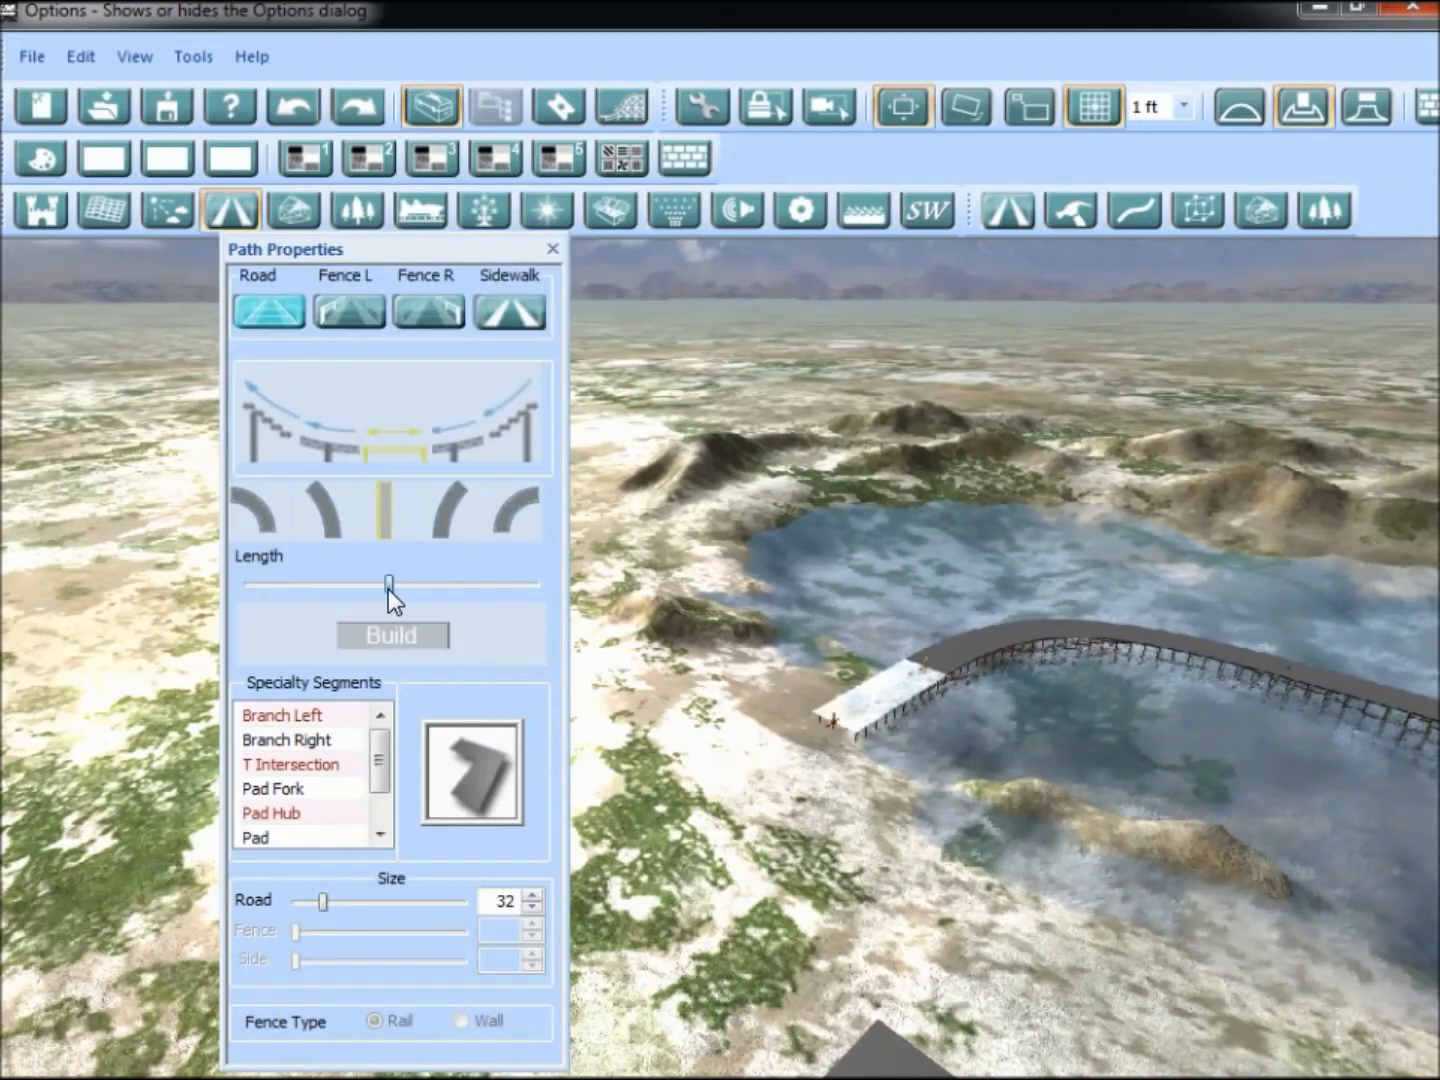
left_click(385, 640)
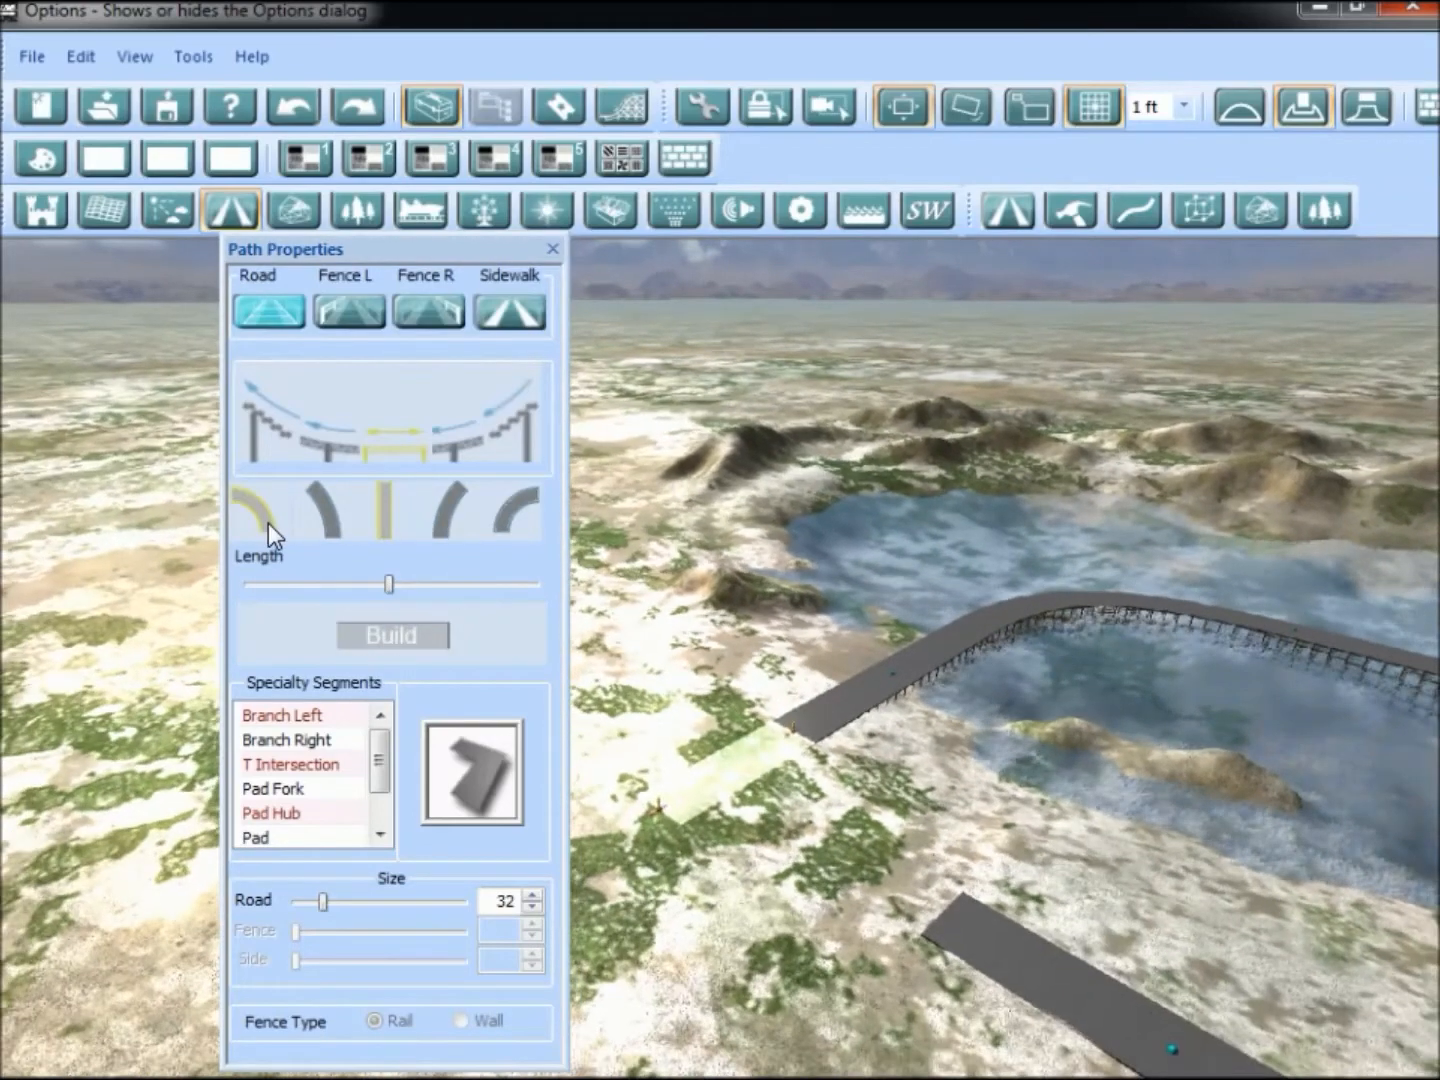
Add a shorter sharp left curve on land, turning the path towards its starting end.
left_click(270, 524)
left_click_drag(390, 584, 346, 586)
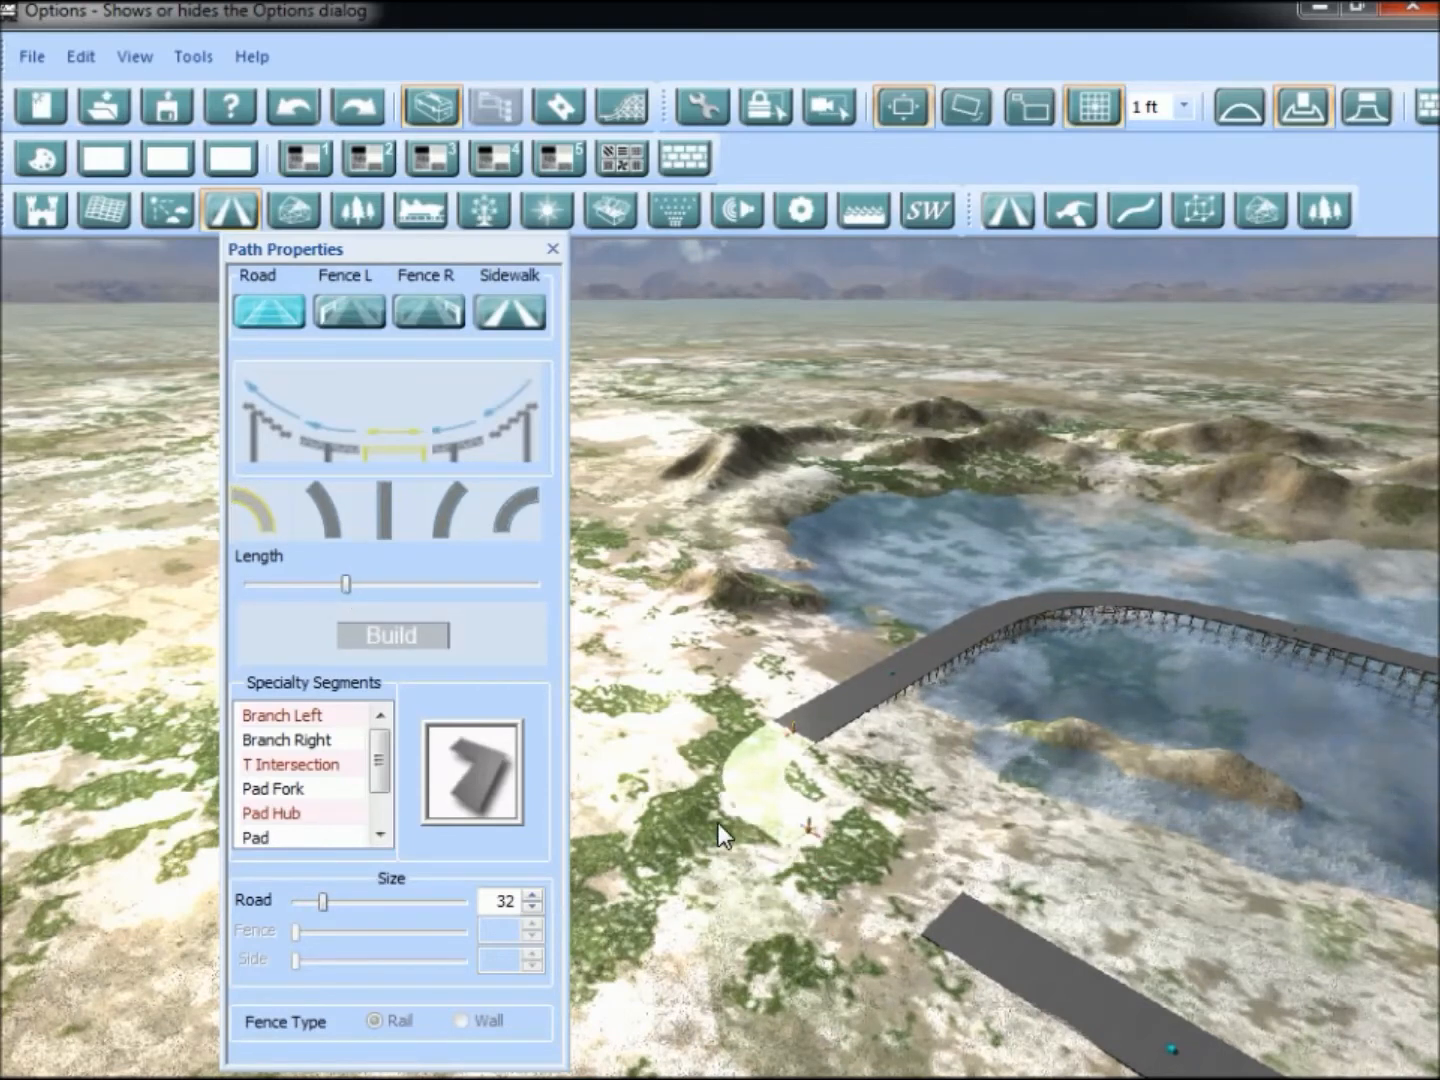
left_click(397, 636)
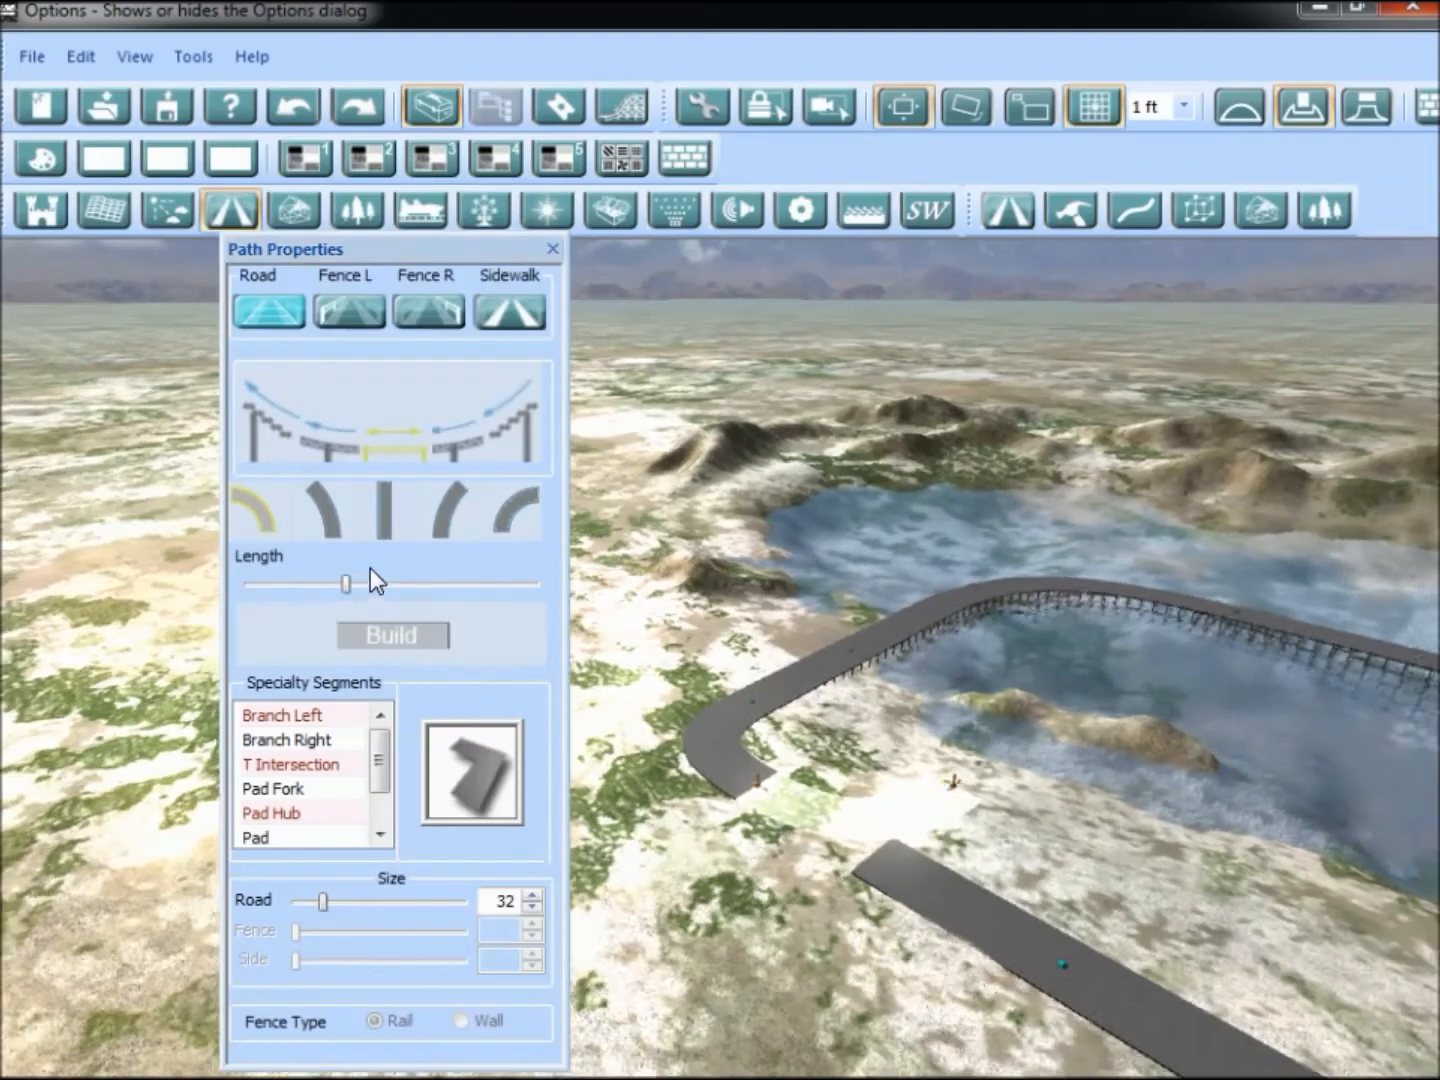
Close the loop by joining the end of the left curve to the path's starting end with a straight segment.
left_click(382, 533)
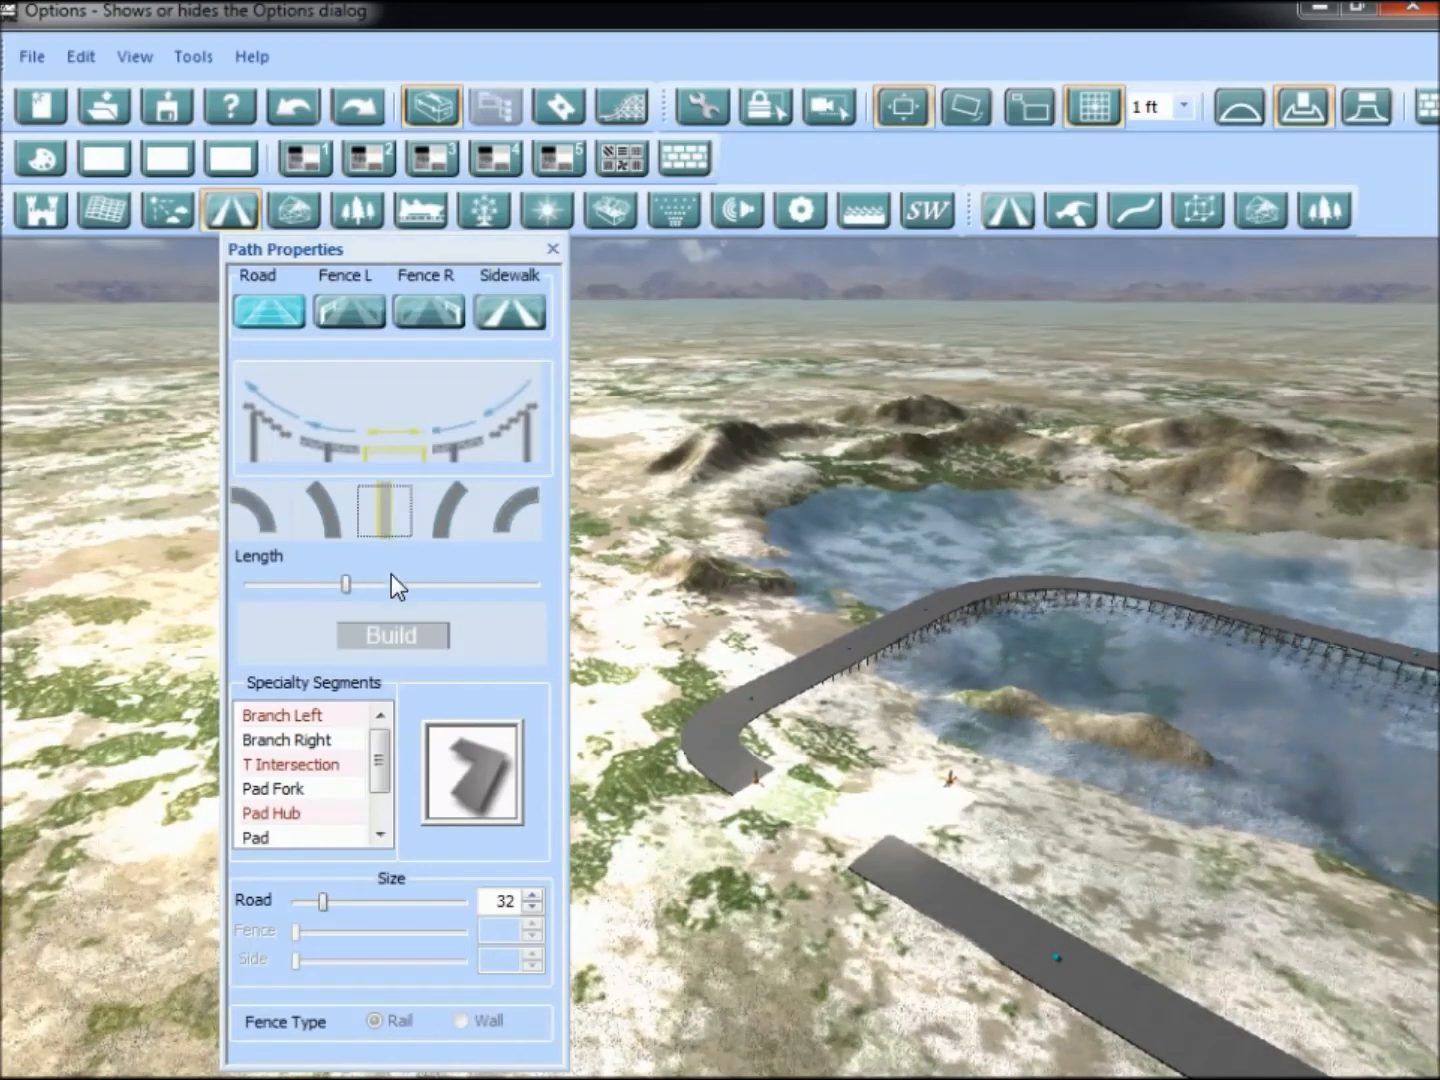
left_click(410, 640)
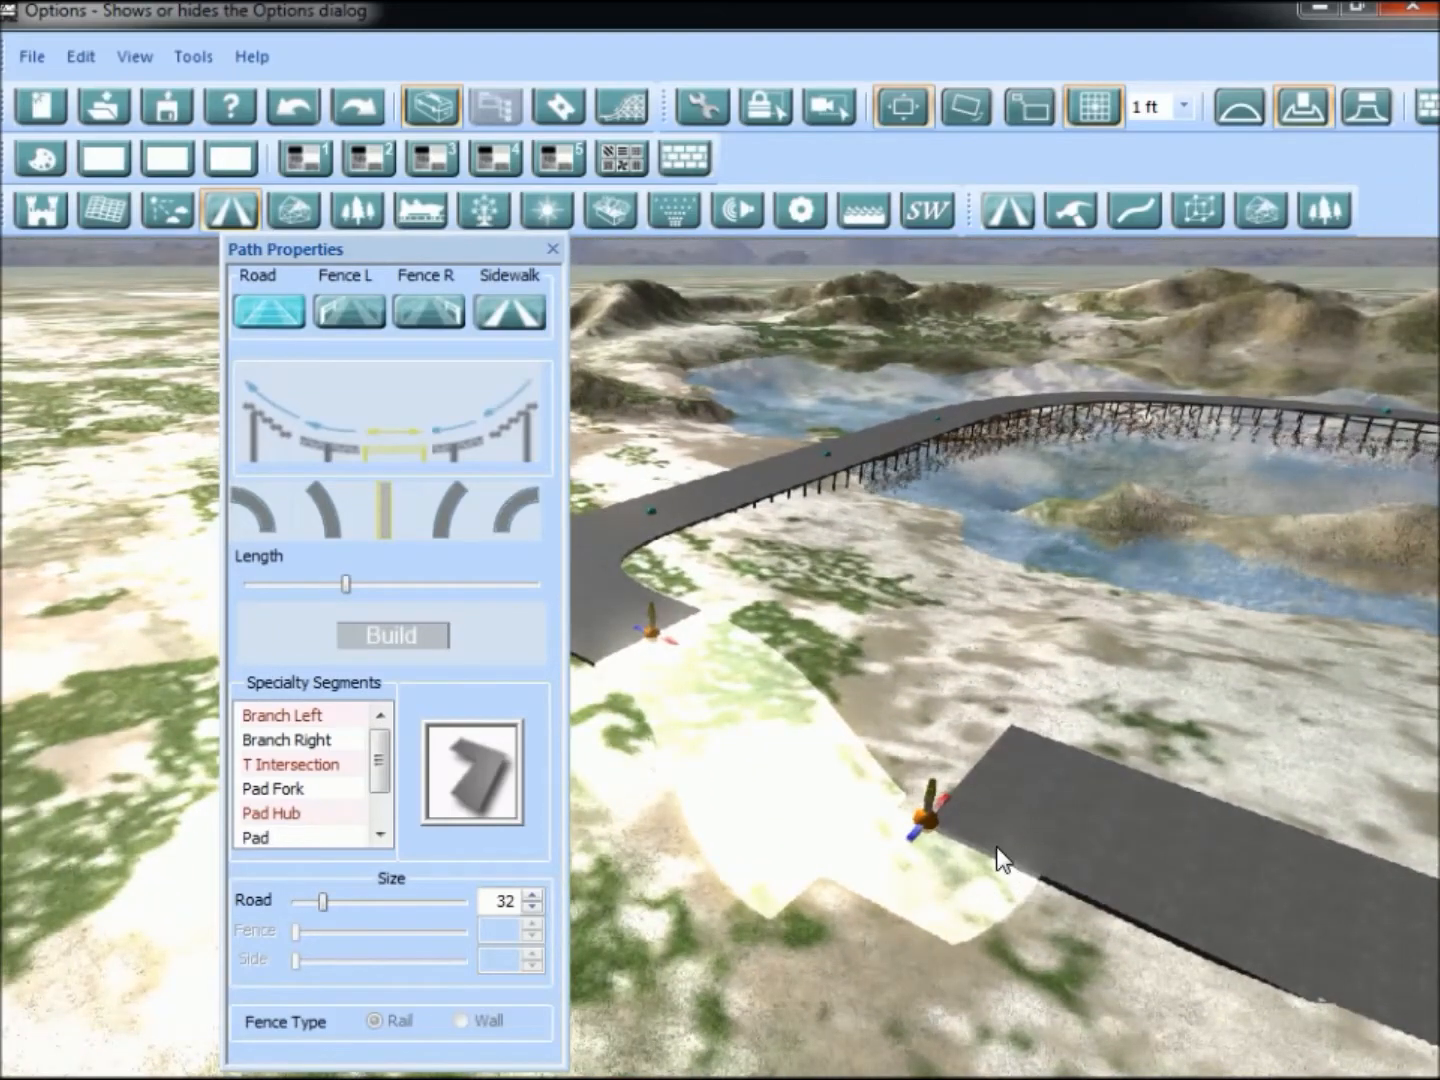
left_click(1059, 744)
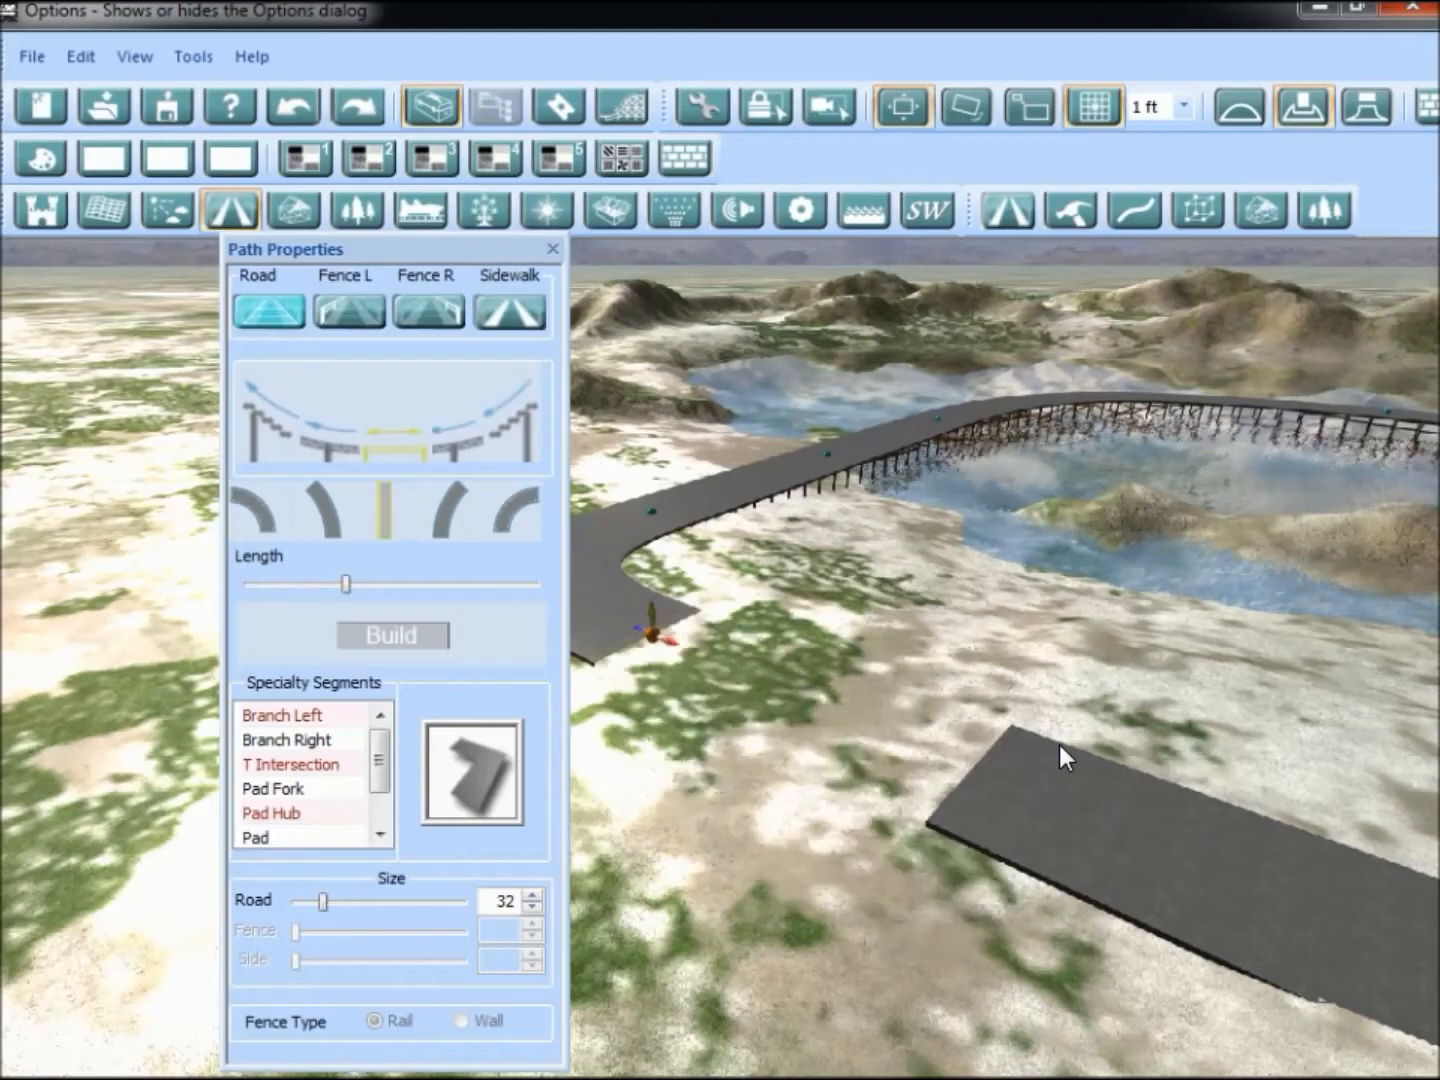
mouse_move(1062, 690)
middle_mouse_down()
mouse_move(1095, 667)
mouse_move(1069, 706)
middle_mouse_up()
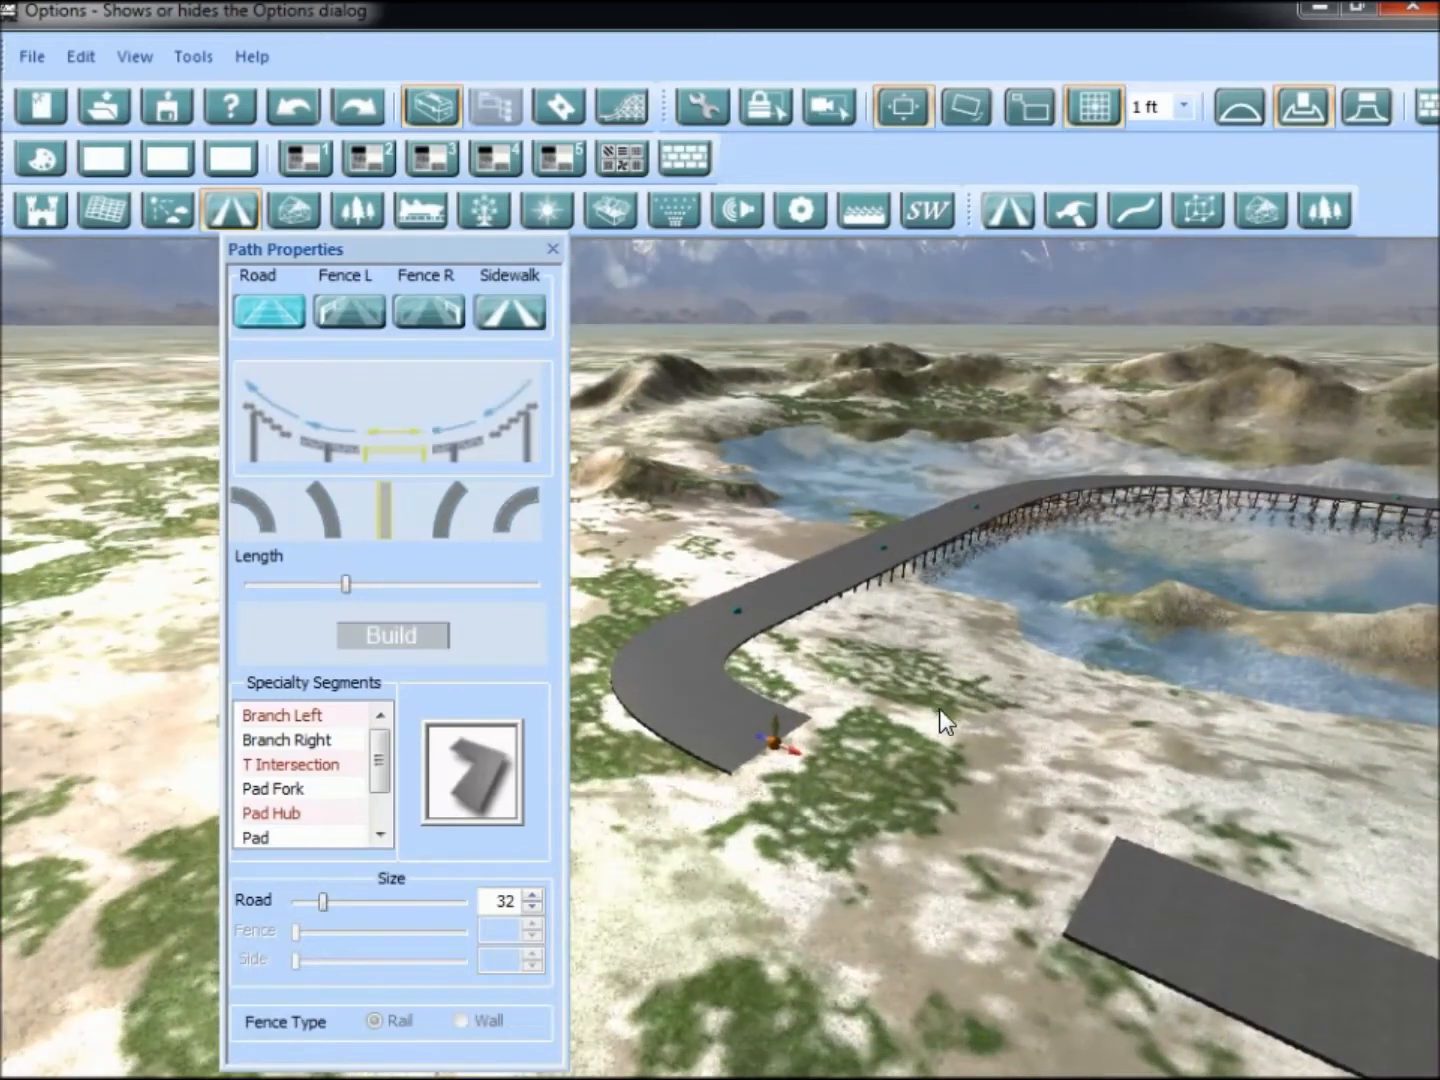
middle_click_drag(958, 708, 914, 708)
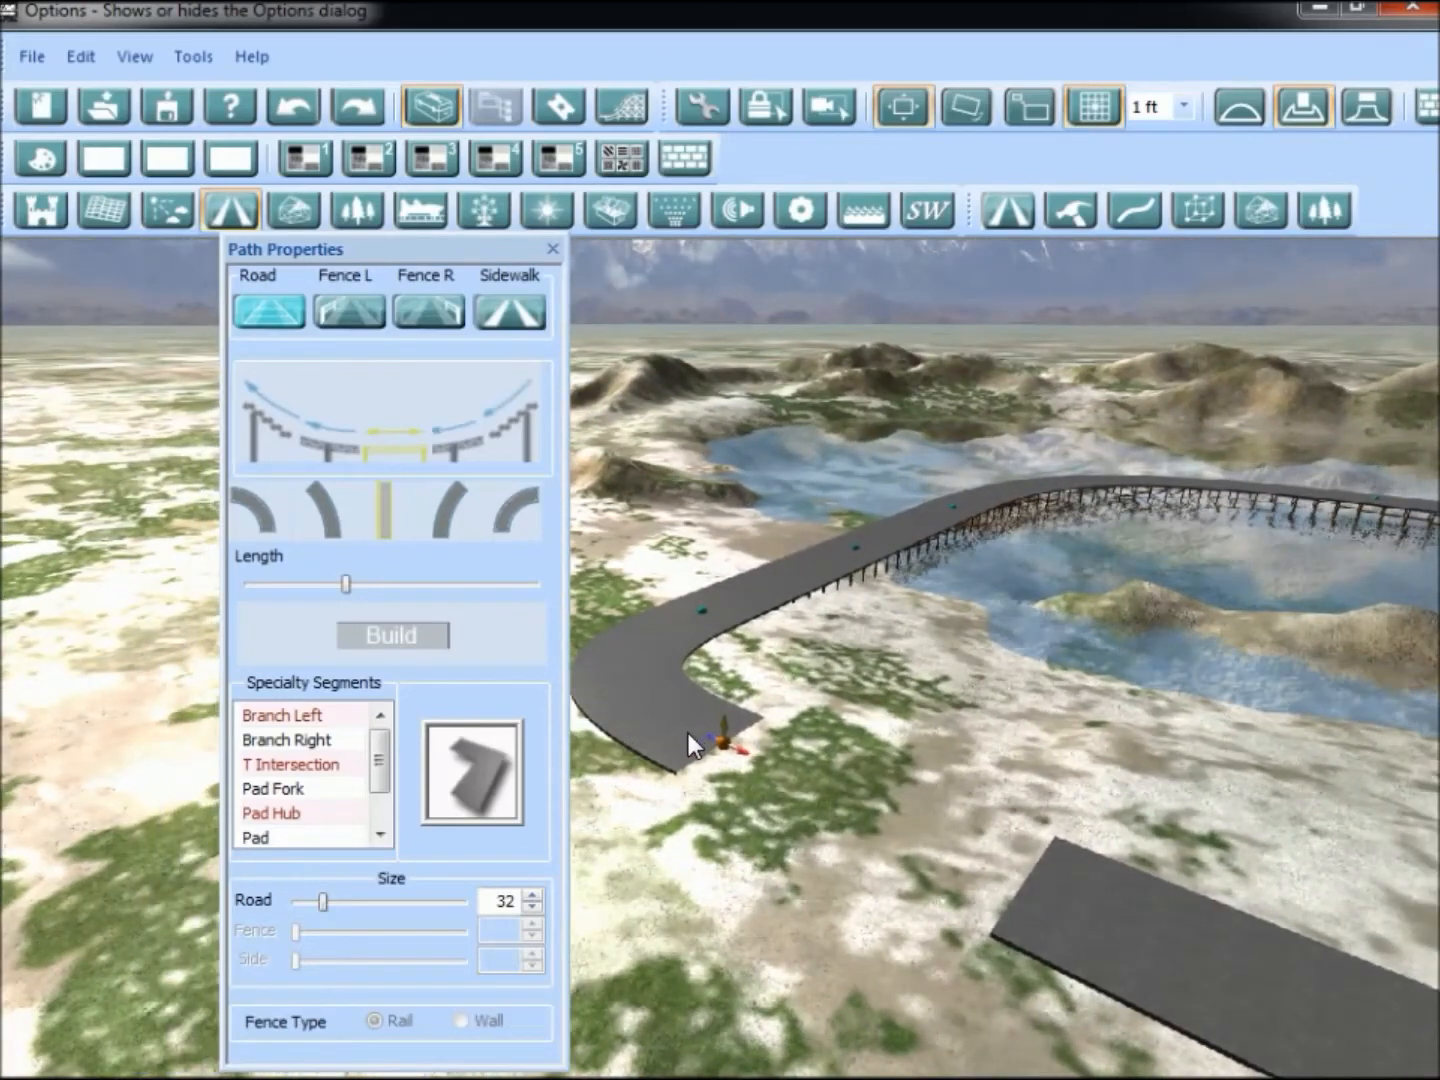
left_click_drag(708, 750, 1035, 896)
left_click_drag(963, 942, 1035, 855)
Examine the closed path loop from several sides, putting away the path properties for an unobstructed view.
right_click_drag(985, 890, 1119, 284)
scroll(959, 746, "down", 5)
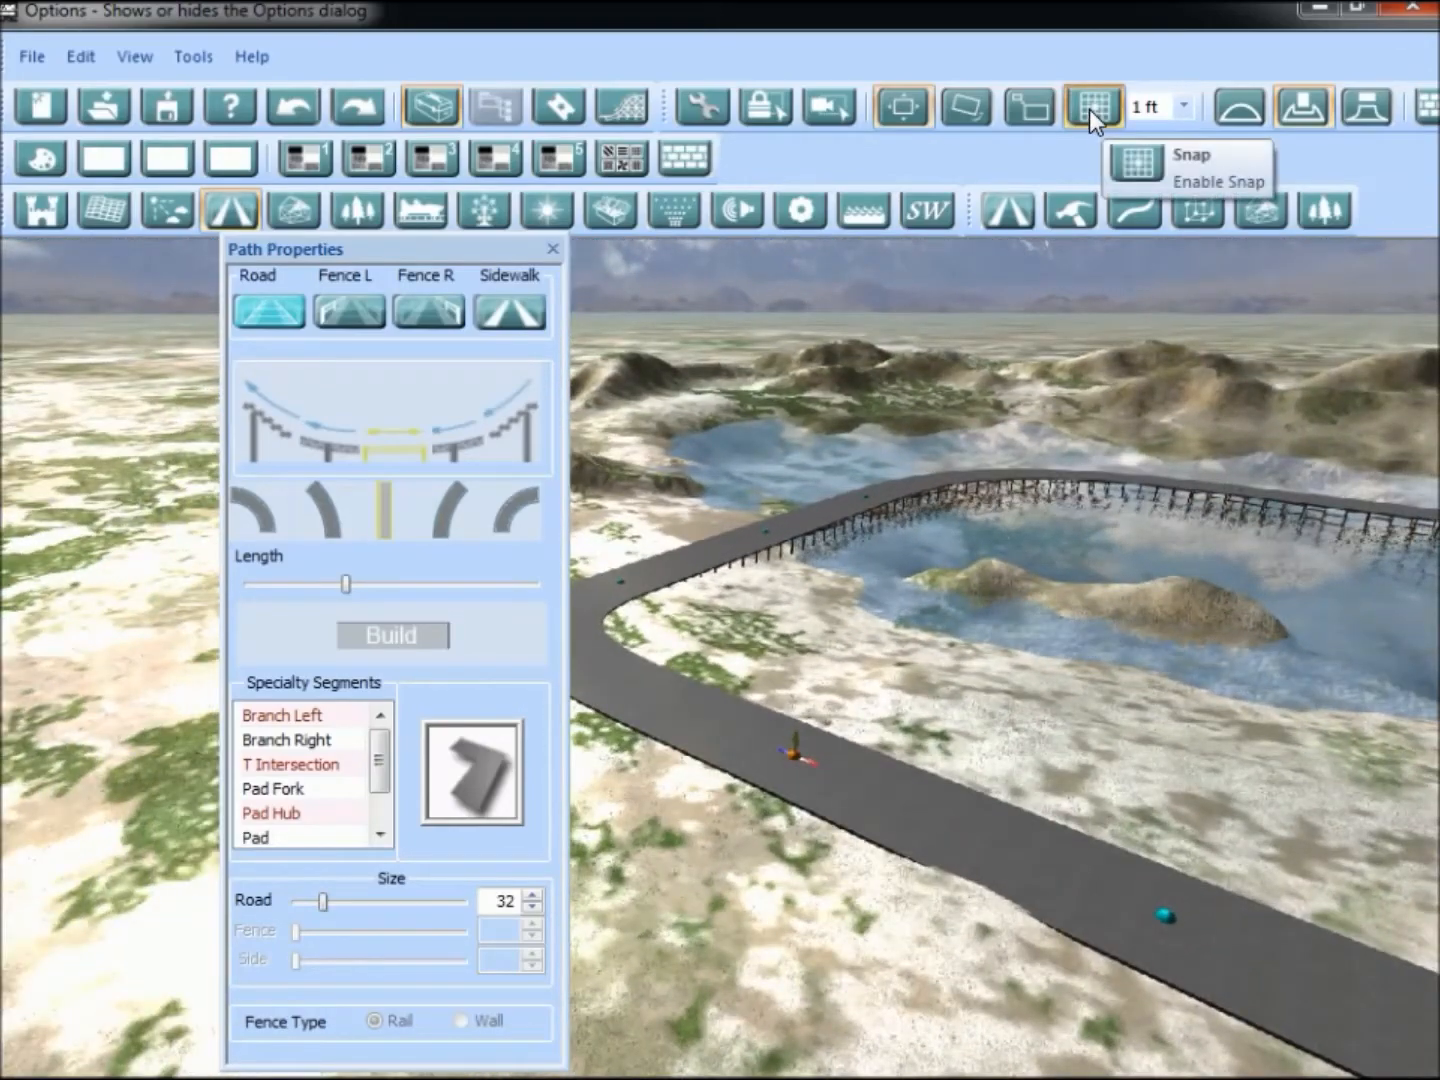
scroll(884, 852, "up", 5)
scroll(902, 851, "down", 8)
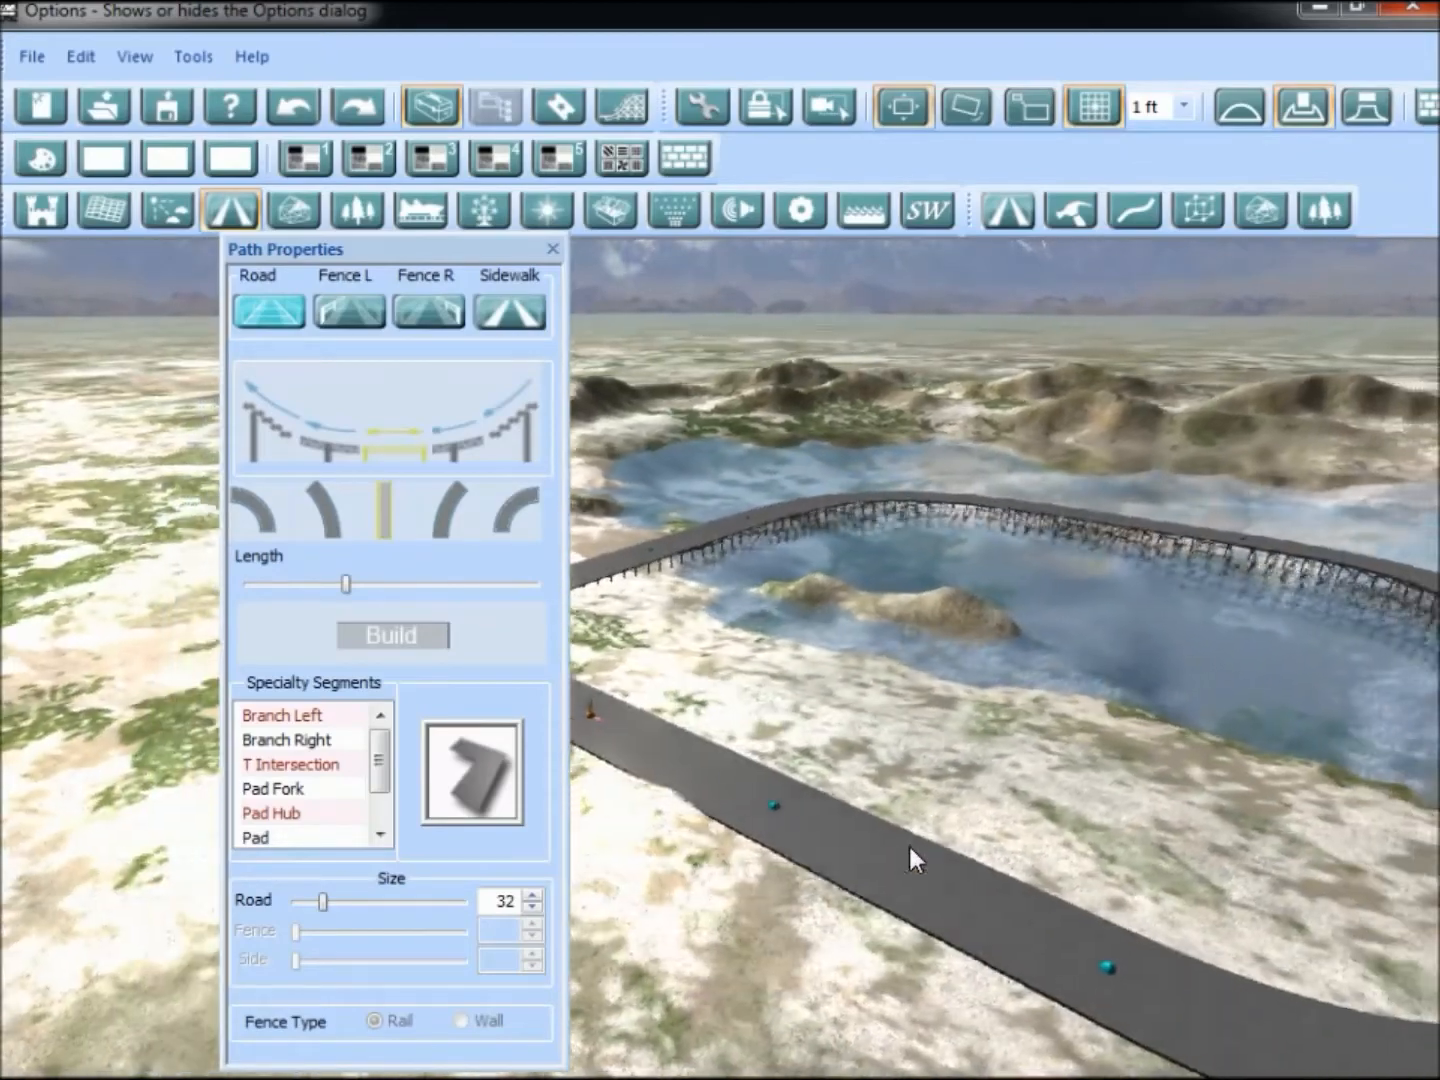
right_click_drag(908, 846, 975, 789)
scroll(840, 752, "down", 6)
scroll(976, 789, "up", 3)
right_click_drag(821, 852, 928, 925)
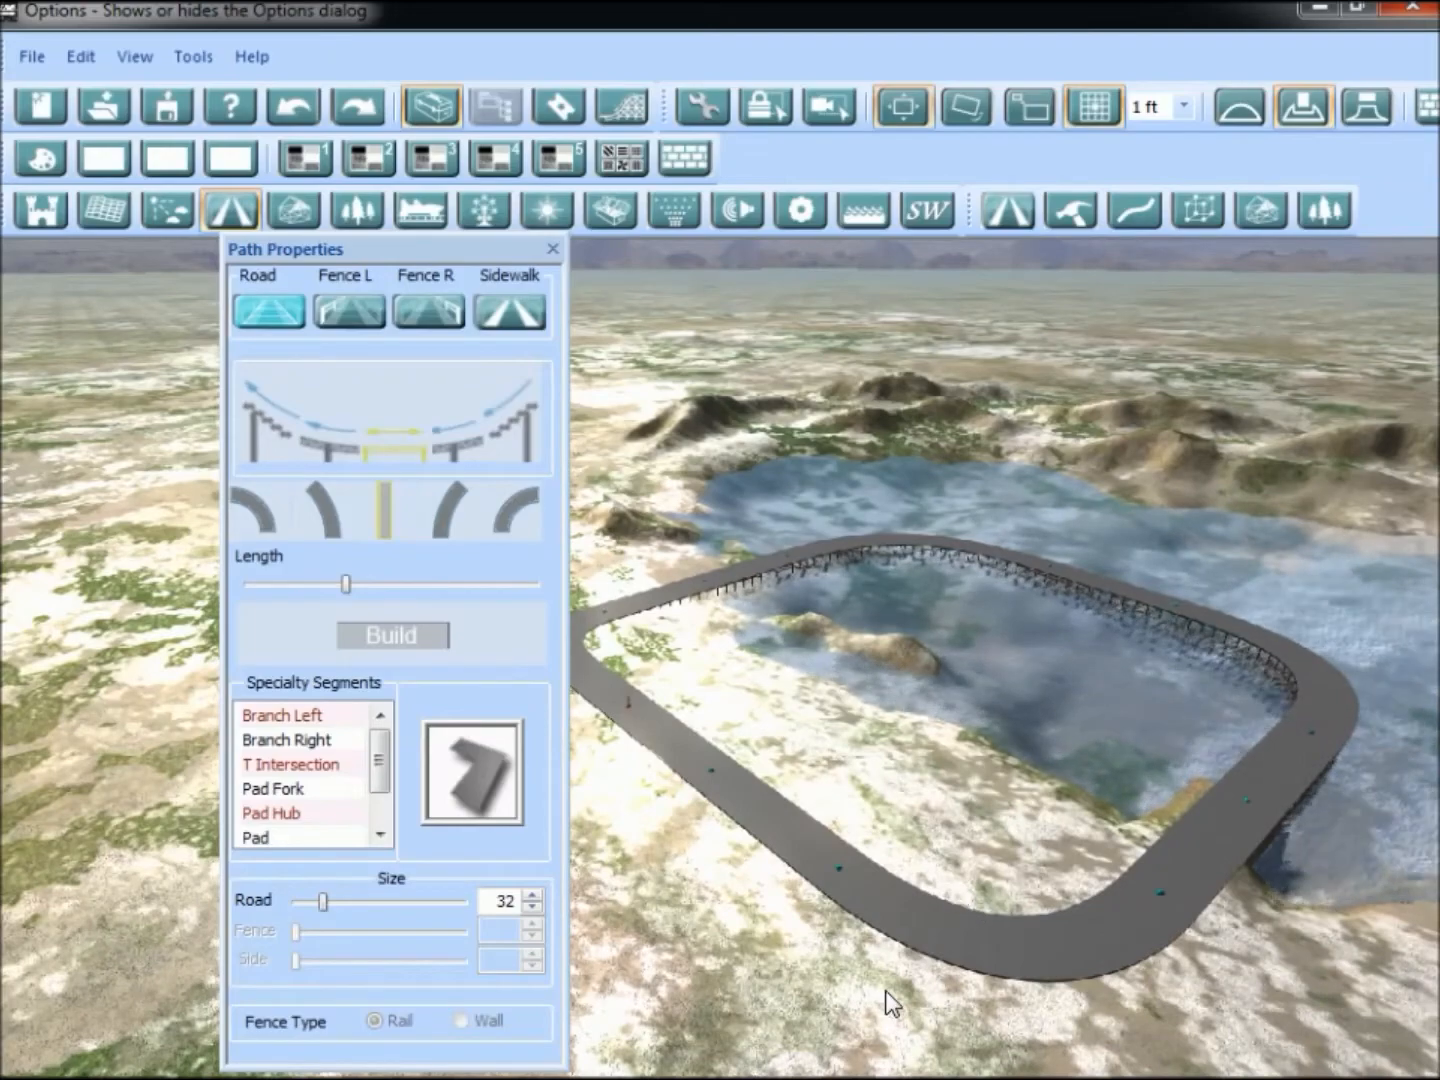
left_click(554, 247)
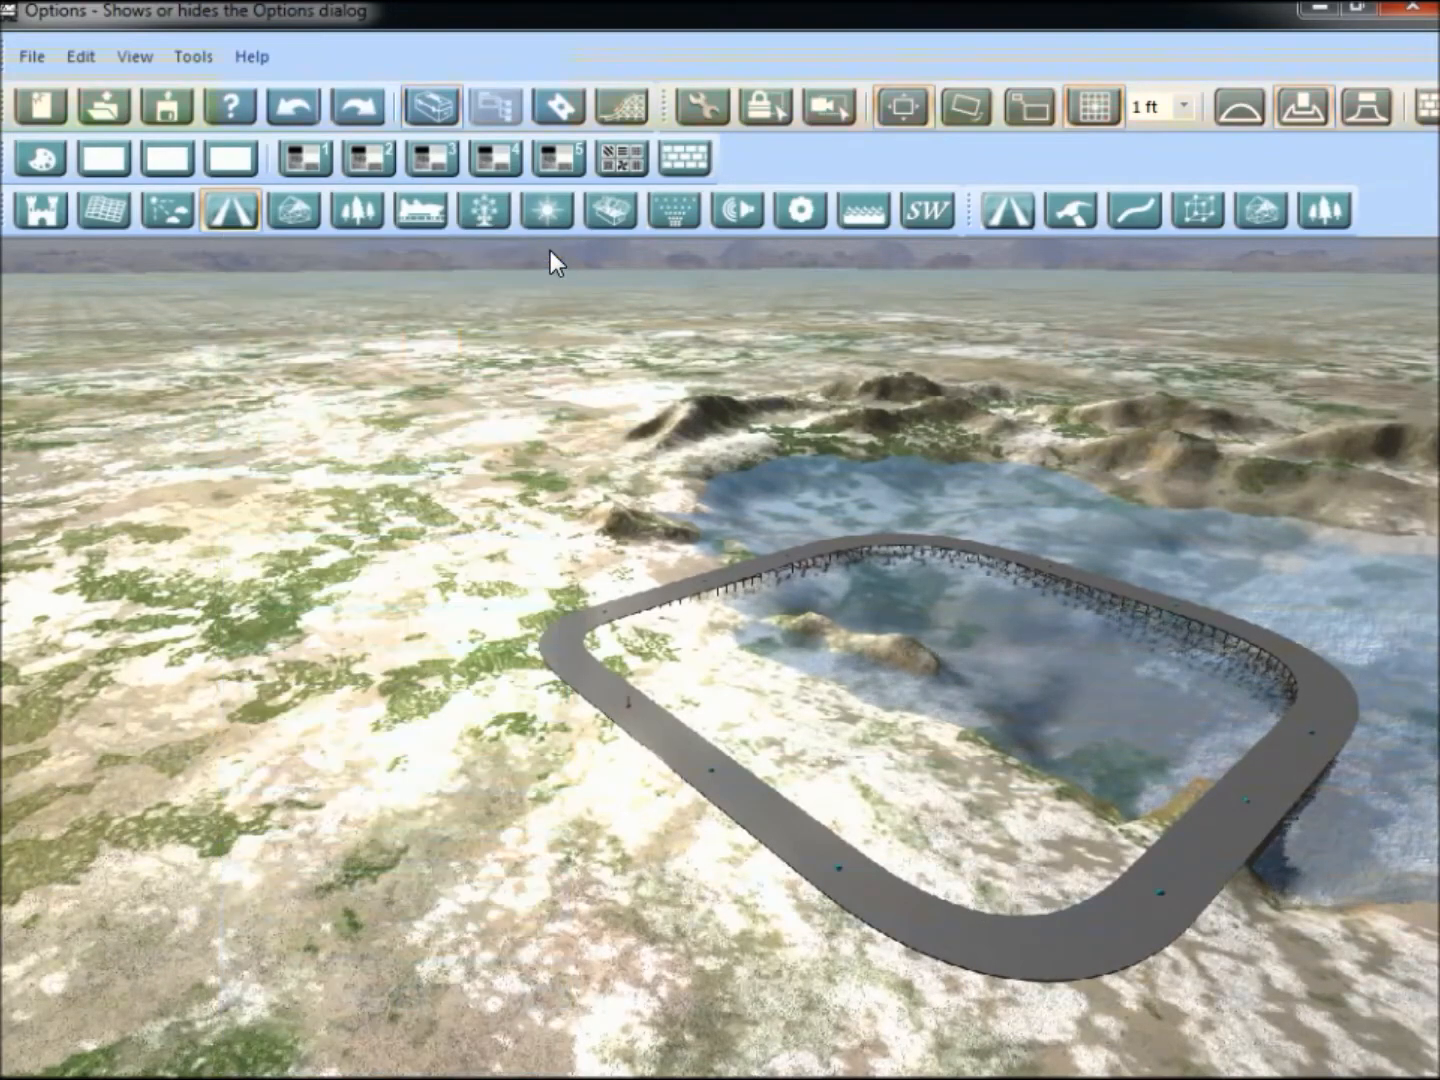
right_click_drag(851, 734, 972, 845)
right_click_drag(807, 500, 990, 133)
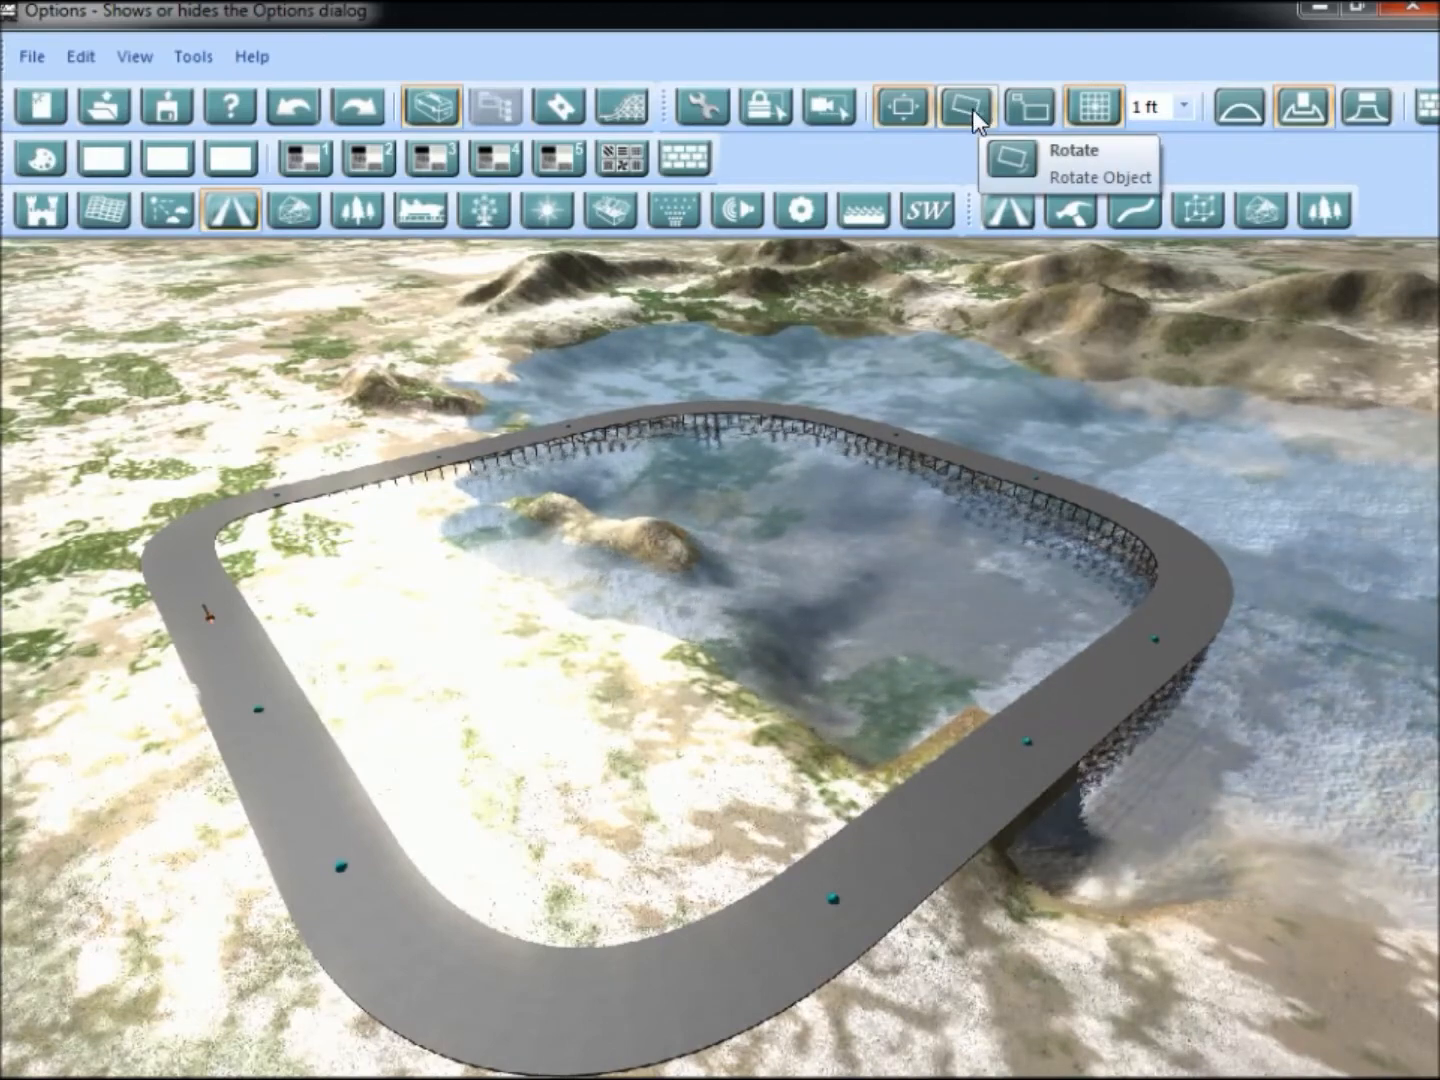
With the Rotate tool, turn the path node over the lake's near side so the supported path bends into an S.
left_click(967, 110)
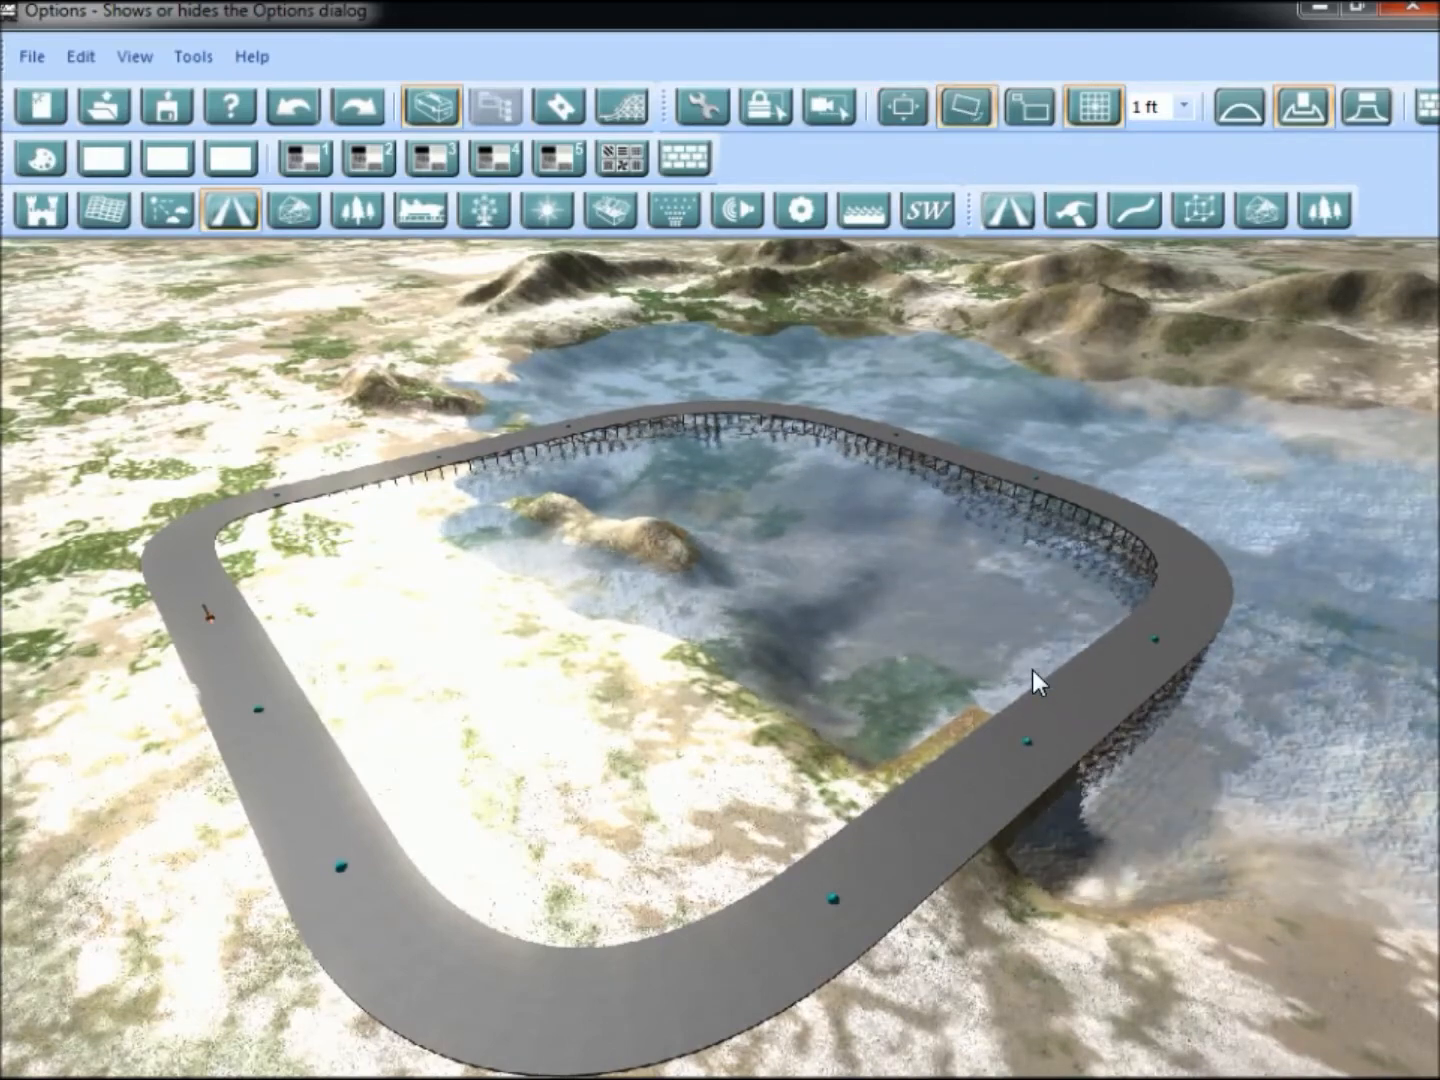
scroll(1031, 670, "up", 3)
scroll(1032, 669, "up", 5)
scroll(1080, 715, "down", 4)
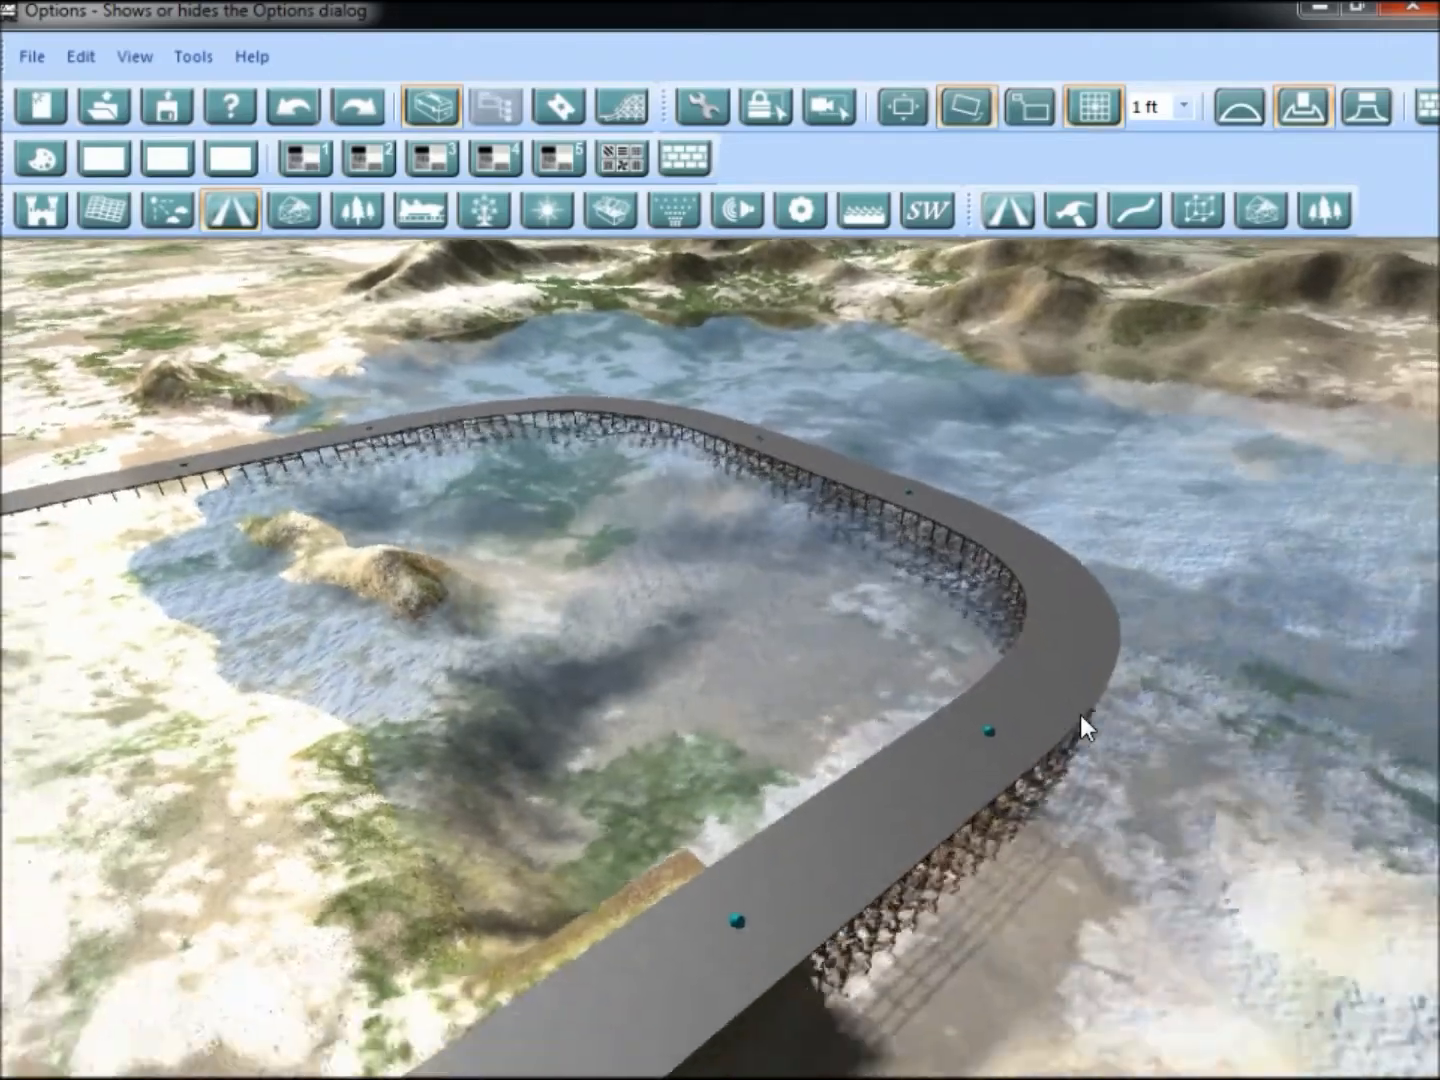
scroll(1090, 706, "down", 4)
scroll(1096, 704, "up", 5)
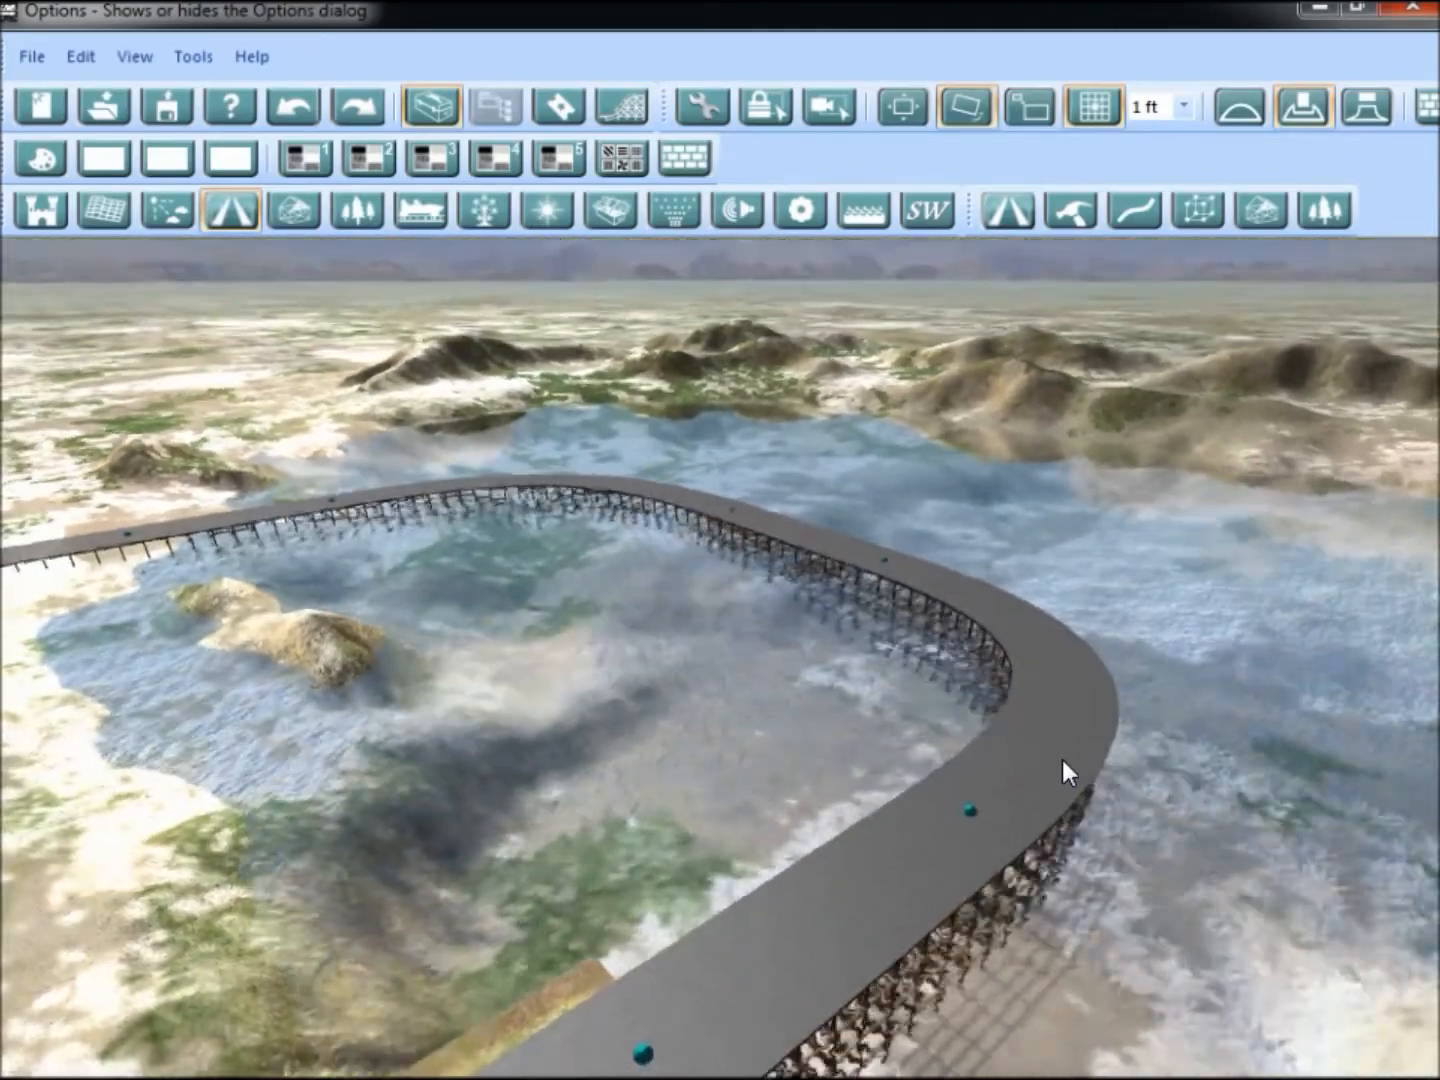
right_click_drag(1062, 761, 995, 729)
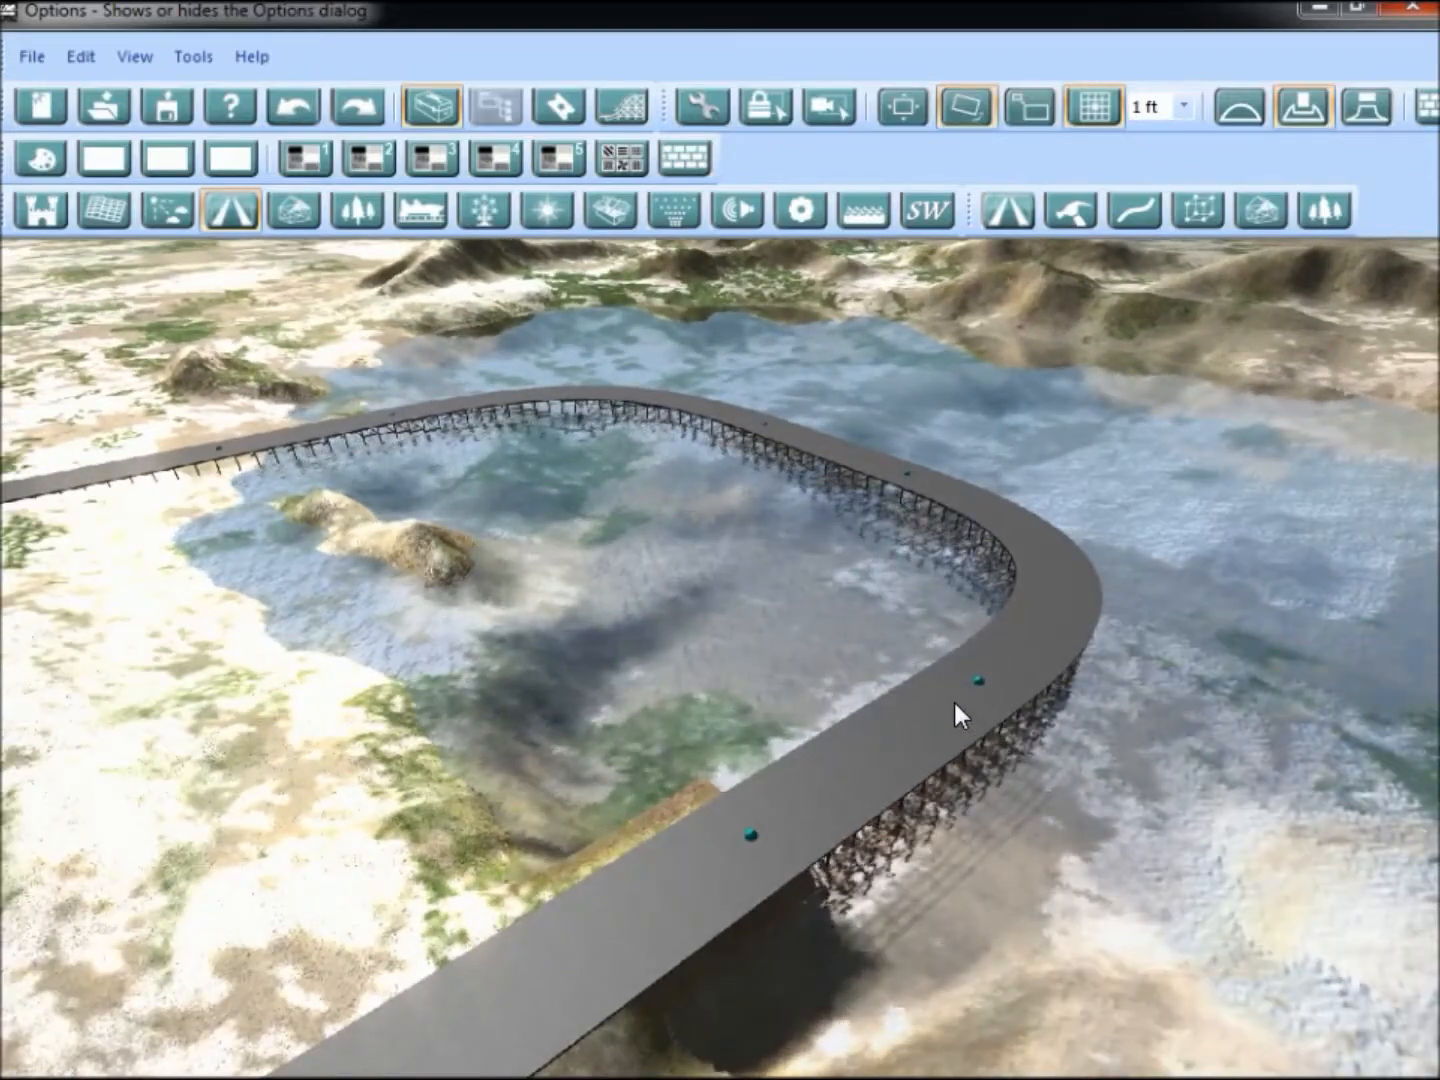
right_click_drag(954, 702, 846, 788)
left_click(915, 736)
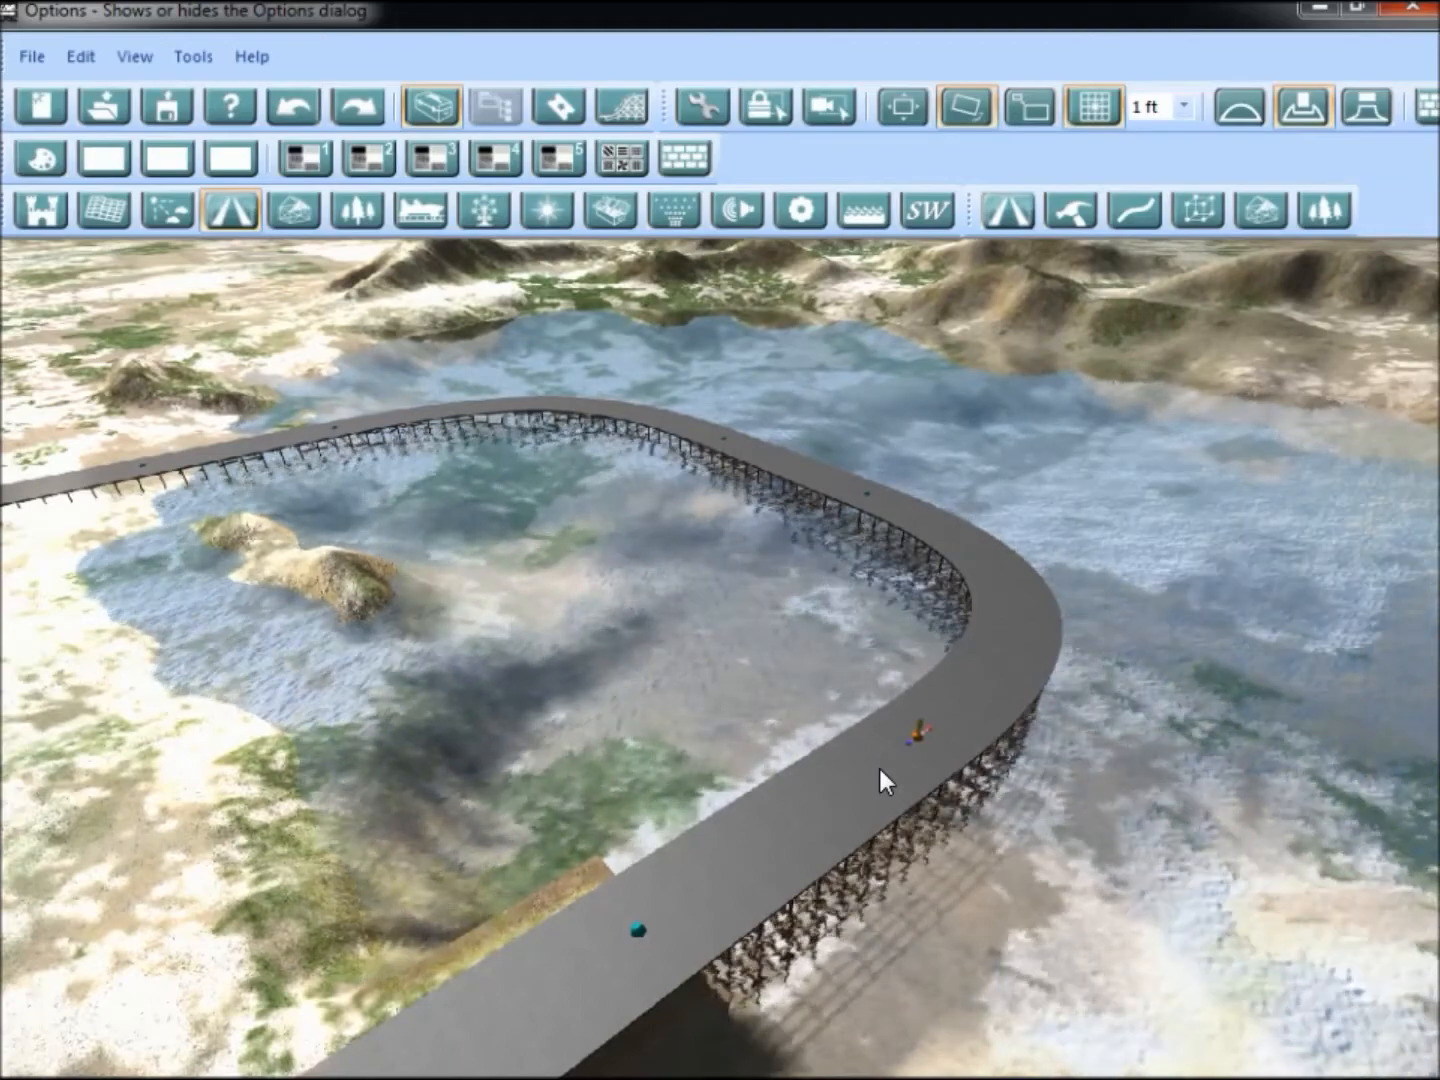
left_click_drag(878, 769, 984, 805)
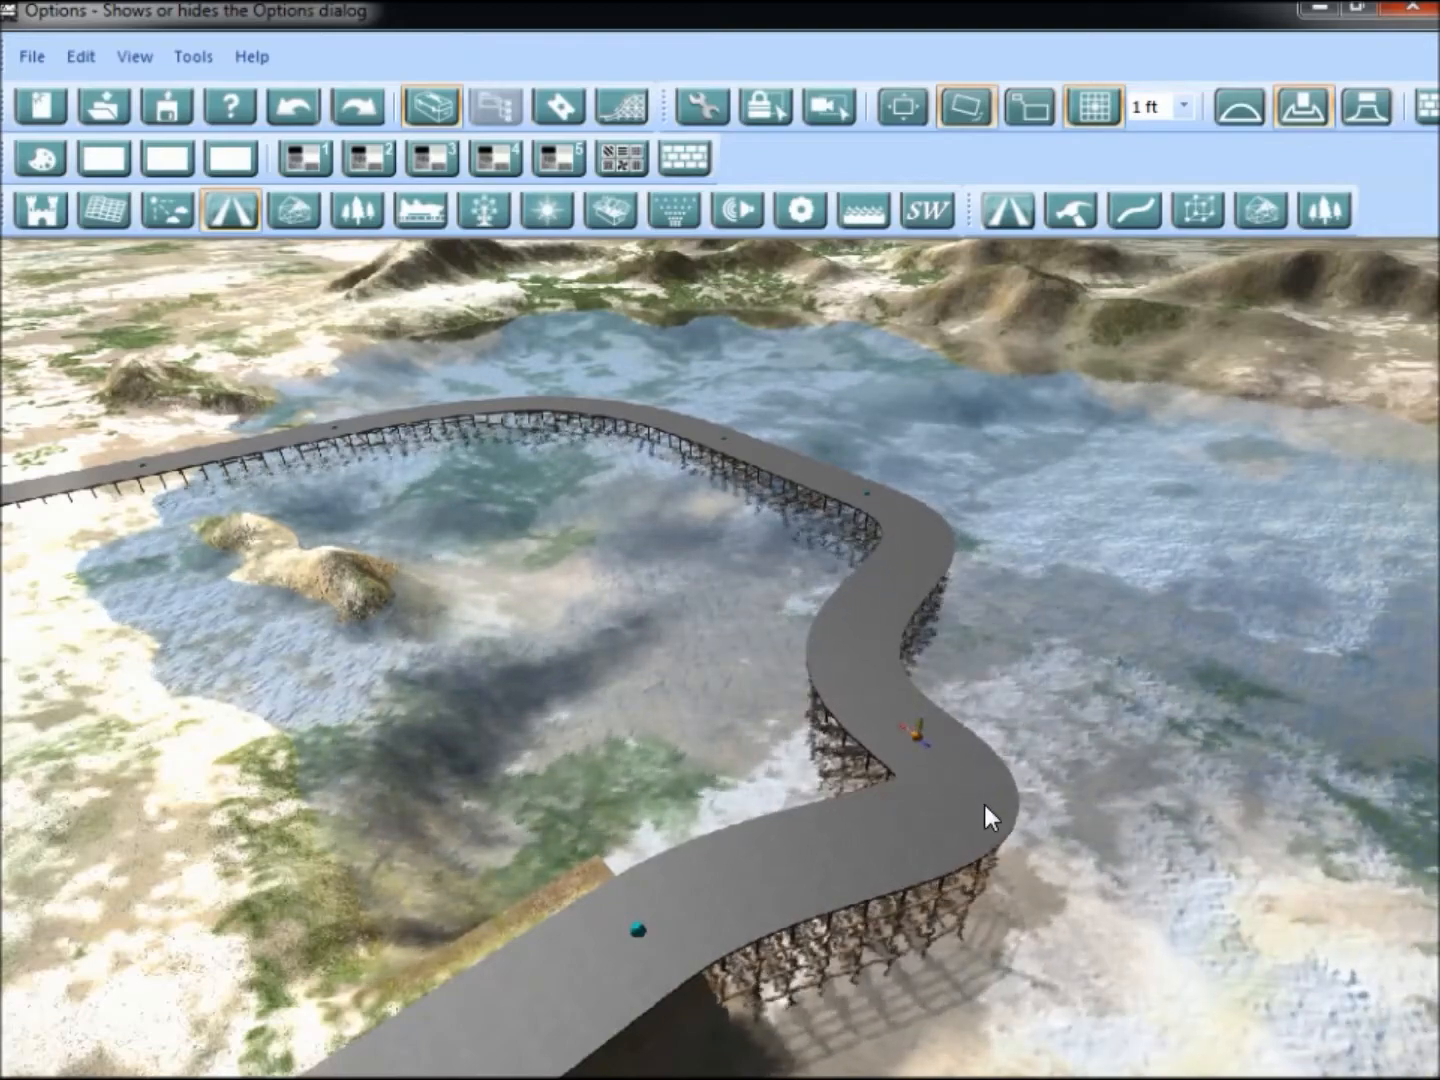
Rotate the next path node across the lake to add another bend to the supported section.
key("w")
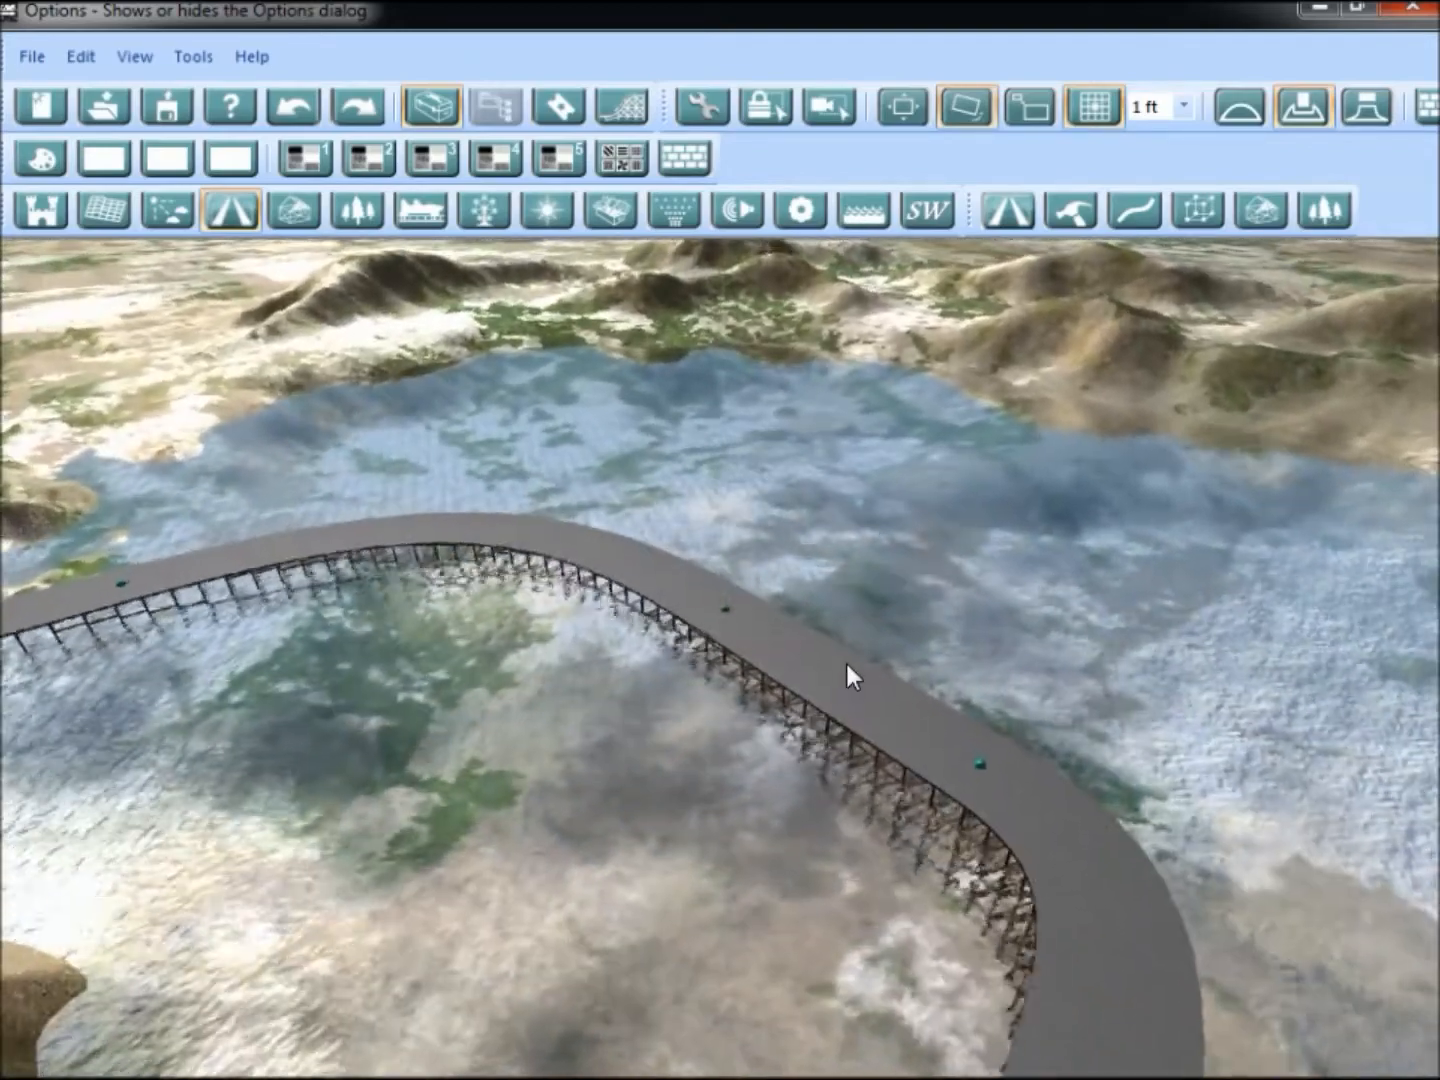
left_click_drag(842, 666, 895, 502)
key("w")
key("a")
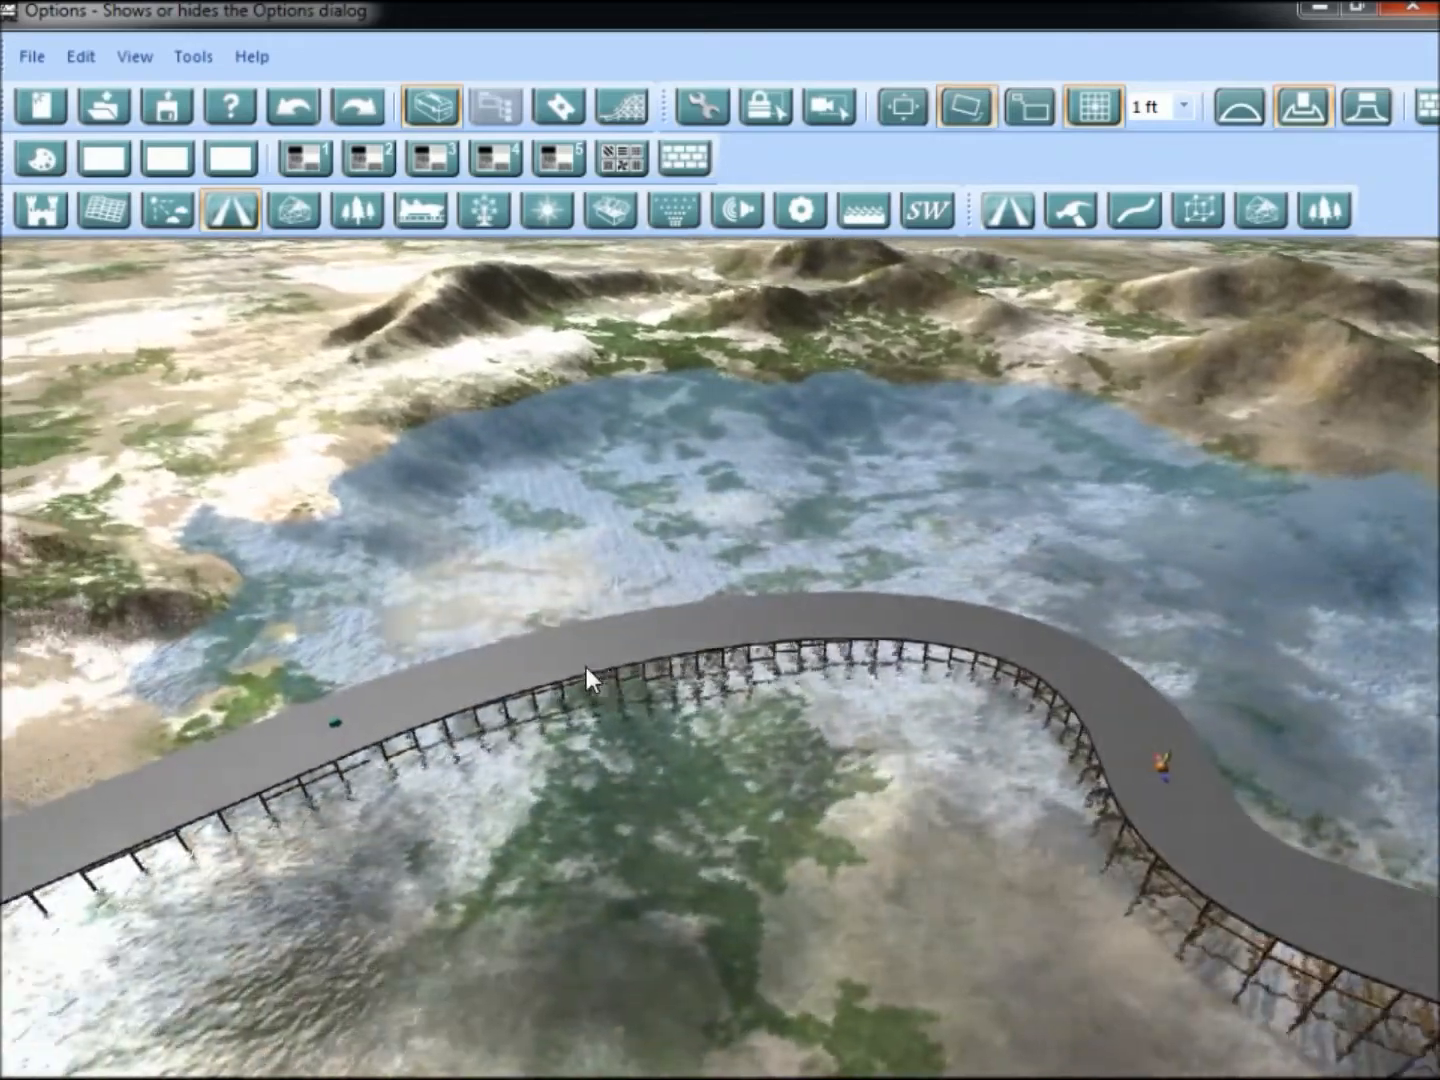
Rotate the path nodes where the supported section reaches the far shore, adding winding bends onto the land.
key("s")
left_click(658, 596)
left_click_drag(727, 655, 937, 832)
key("a")
key("s")
left_click(600, 618)
left_click_drag(598, 619, 529, 394)
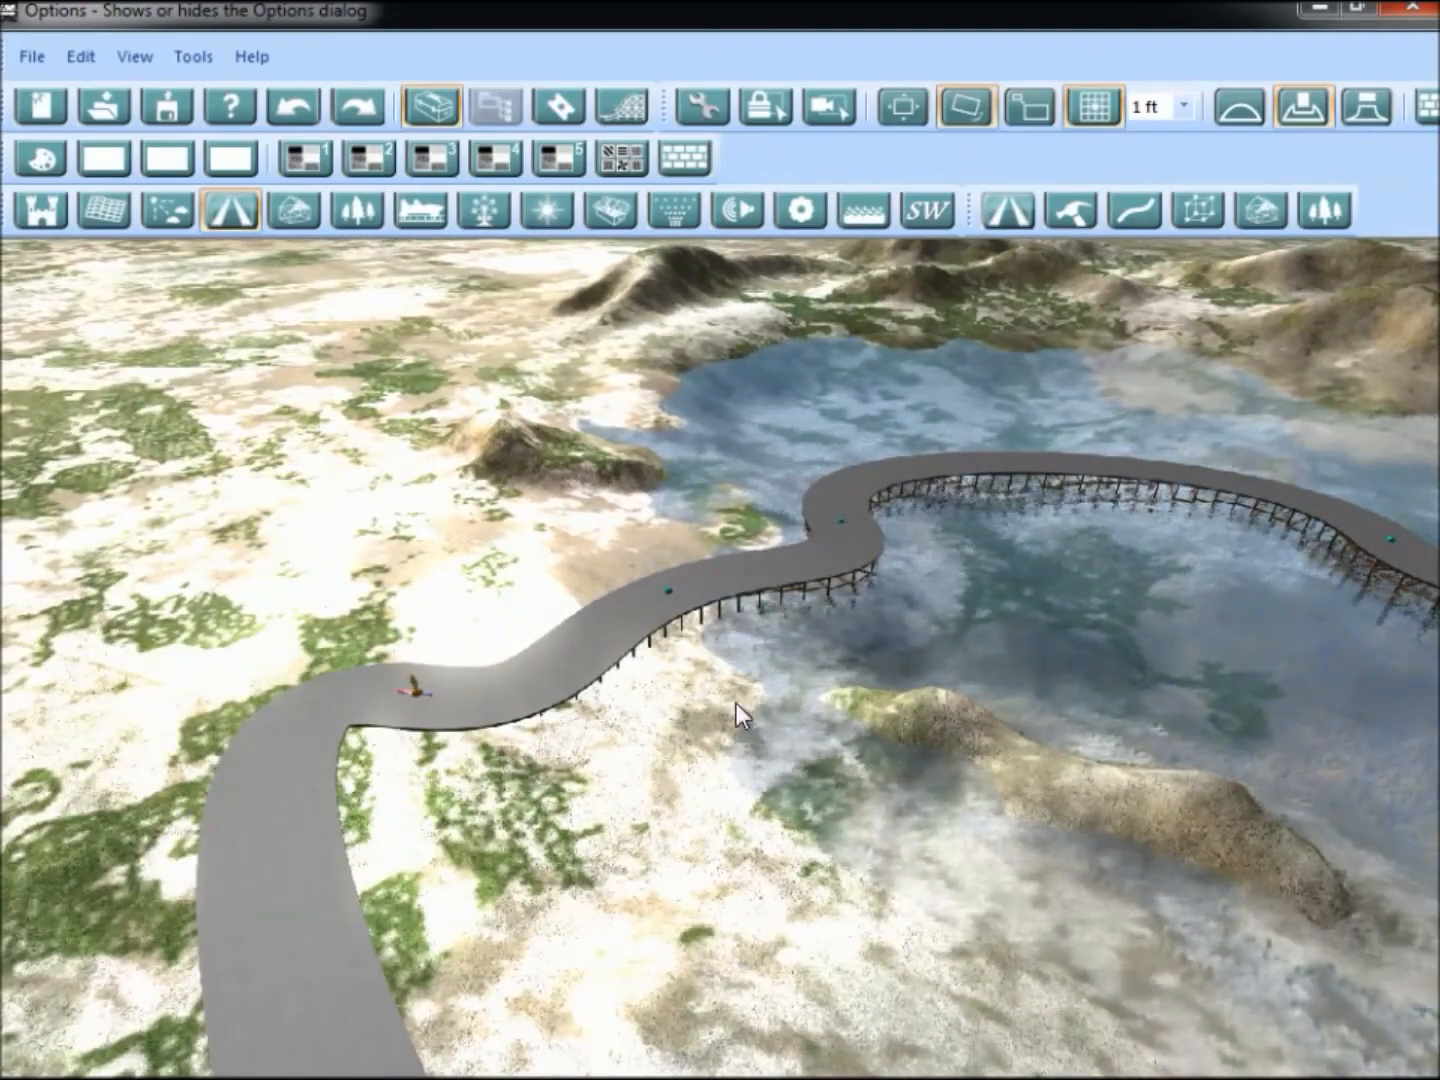
Rotate the path node just beyond the sharp curve on land to bend the adjoining stretch.
key("a")
key("s")
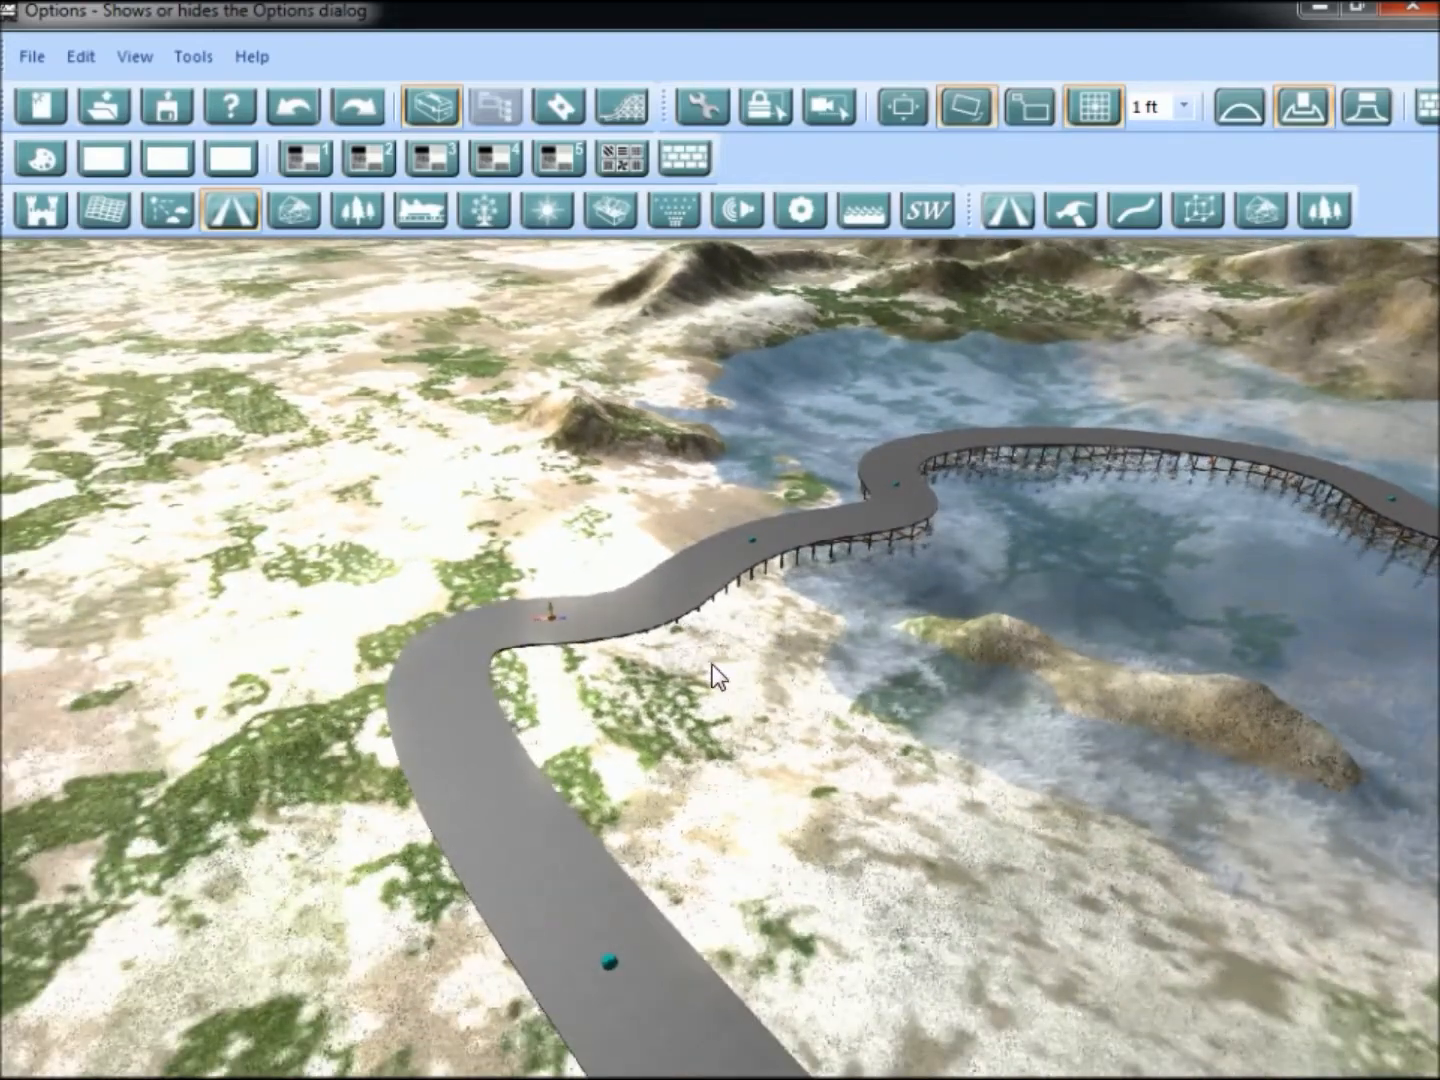
key("a")
key("s")
left_click_drag(634, 685, 721, 658)
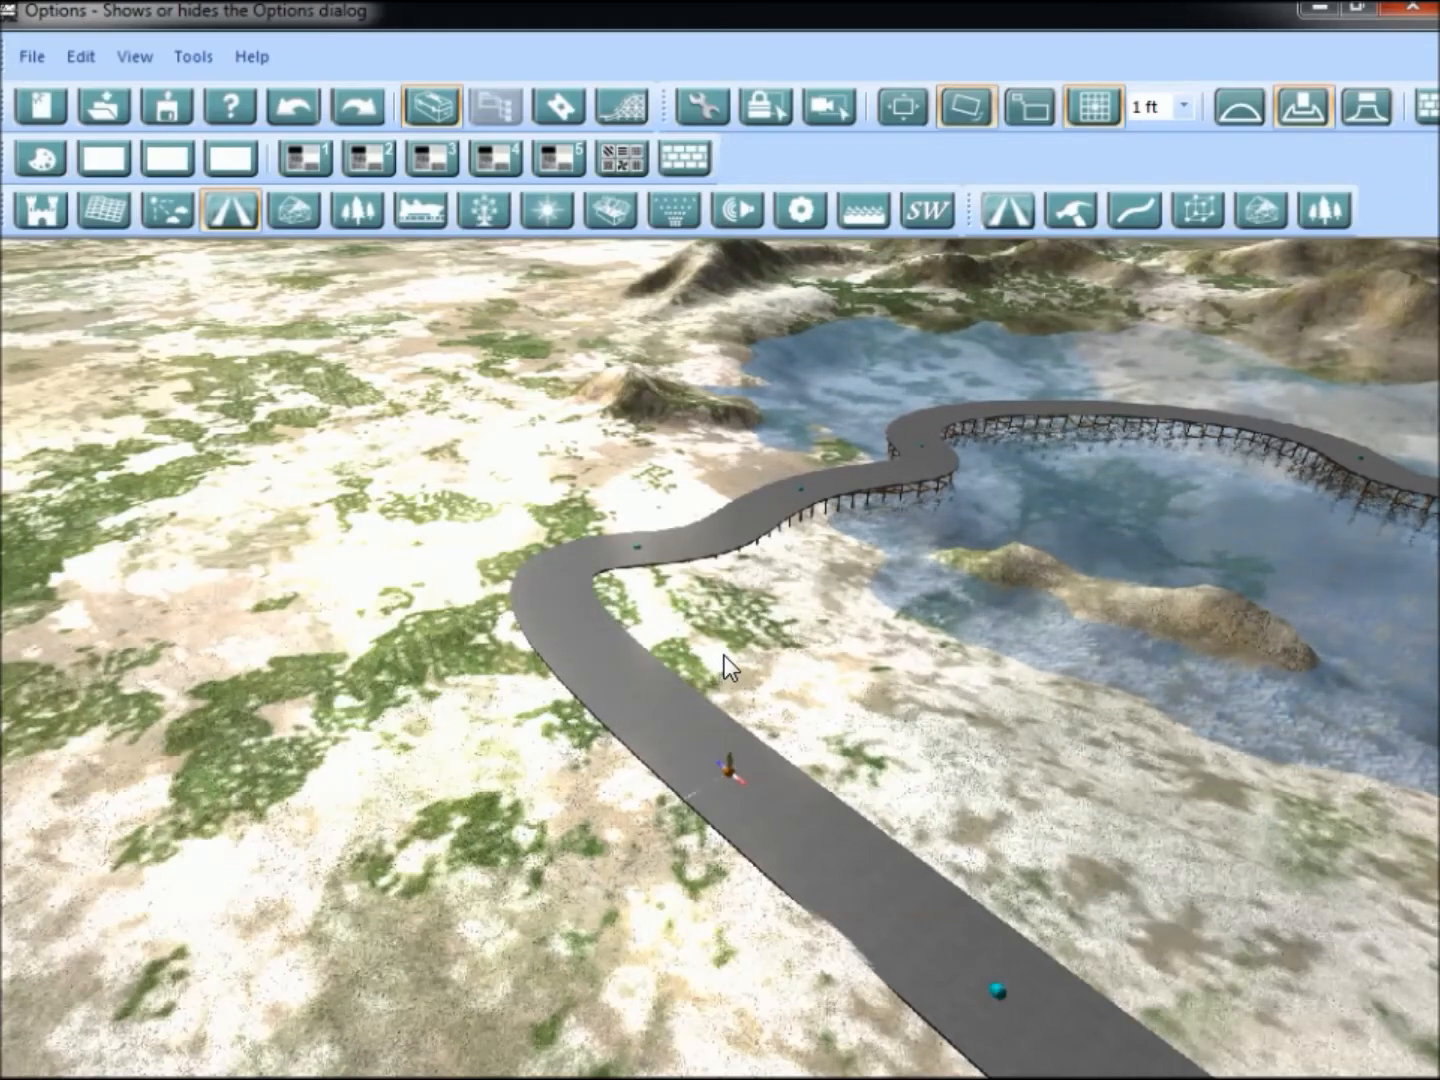
Rotate the remaining nodes along the straight land side to shape it into S-bends.
left_click(853, 871)
left_click_drag(853, 871, 985, 645)
right_click_drag(985, 644, 869, 825)
left_click_drag(871, 826, 1014, 968)
left_click_drag(751, 770, 825, 590)
right_click_drag(827, 607, 956, 781)
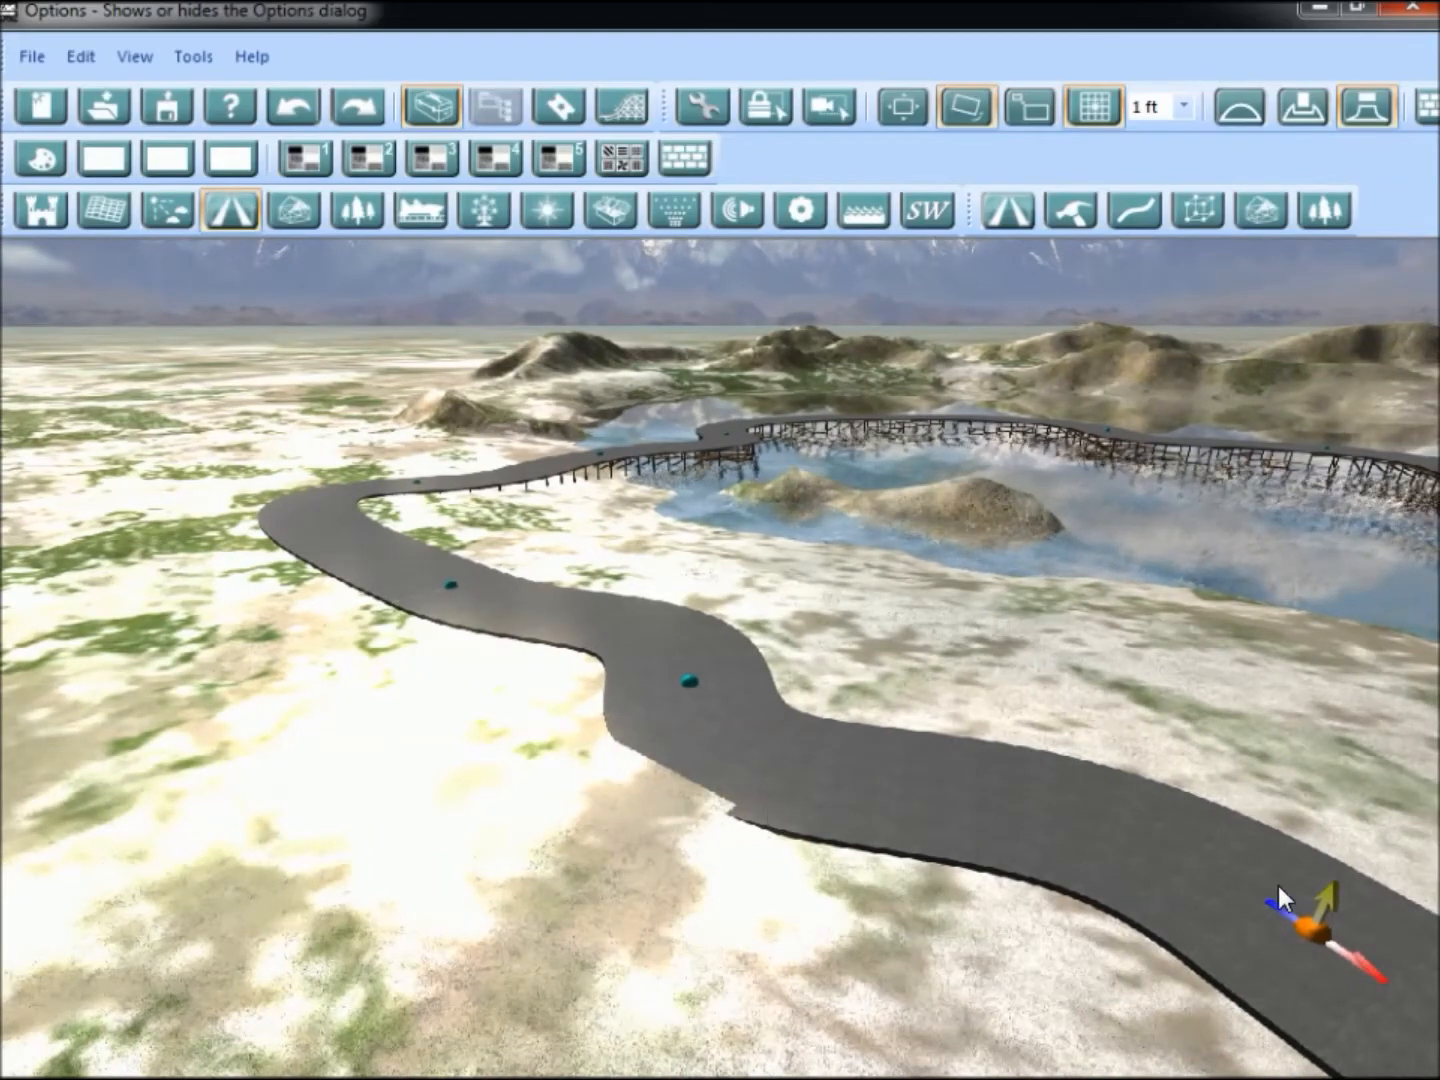
Apply the terrain option that fits the ground to the path on the winding land segment instead of supports.
right_click_drag(1319, 941, 1170, 883)
right_click_drag(1089, 807, 960, 888)
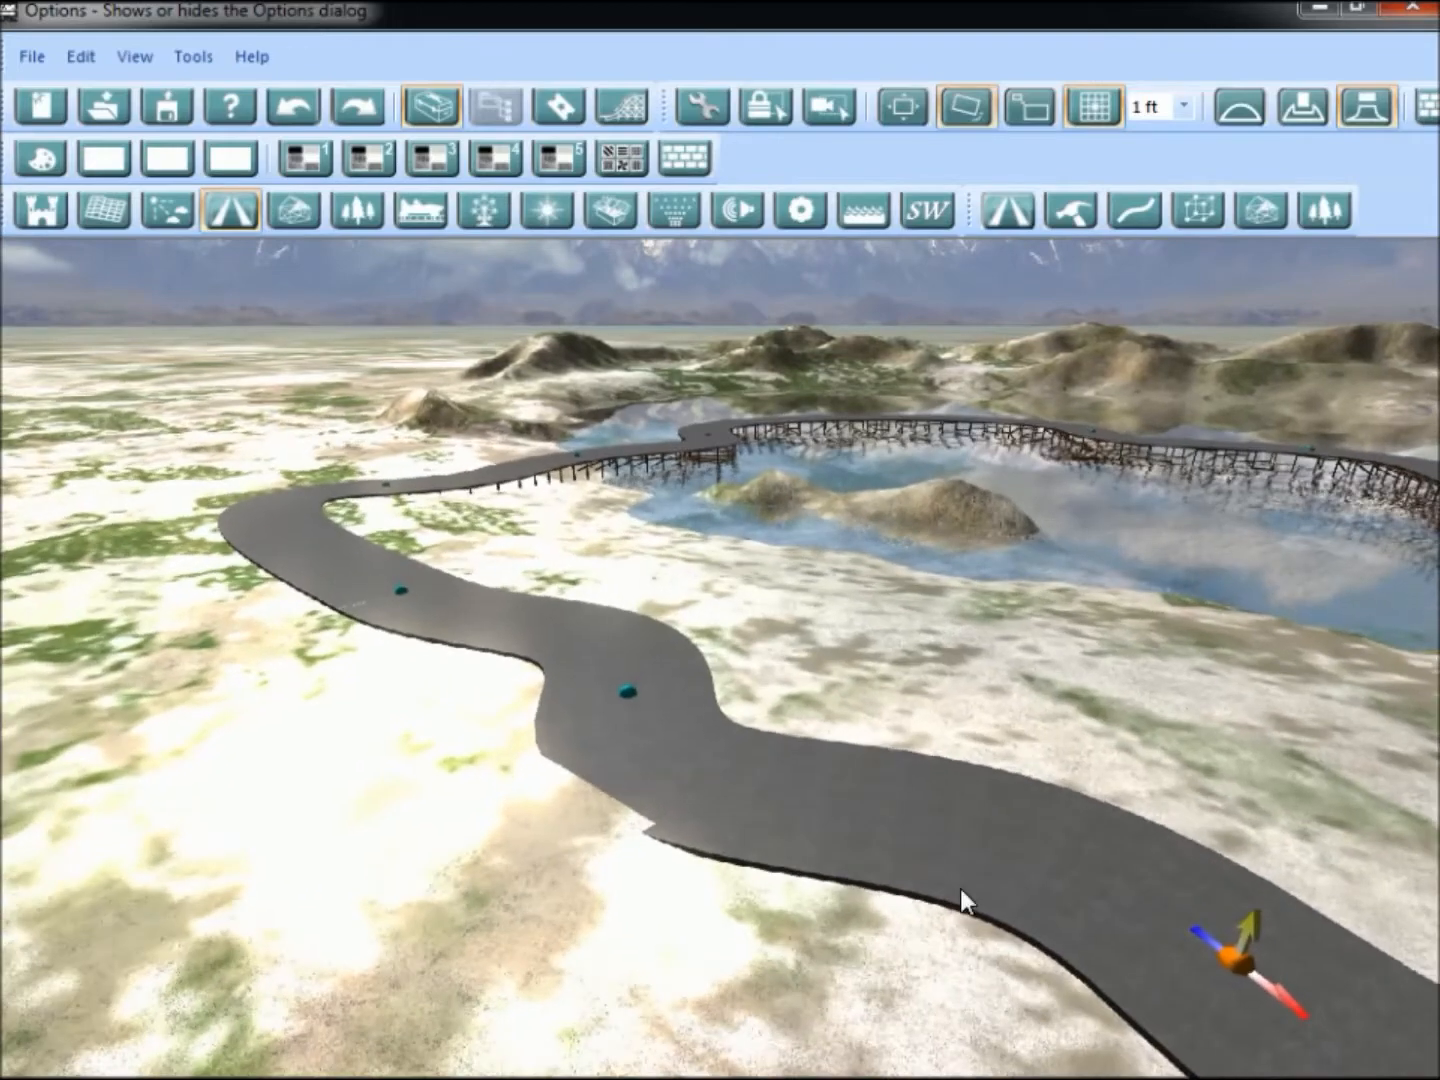
left_click(1359, 104)
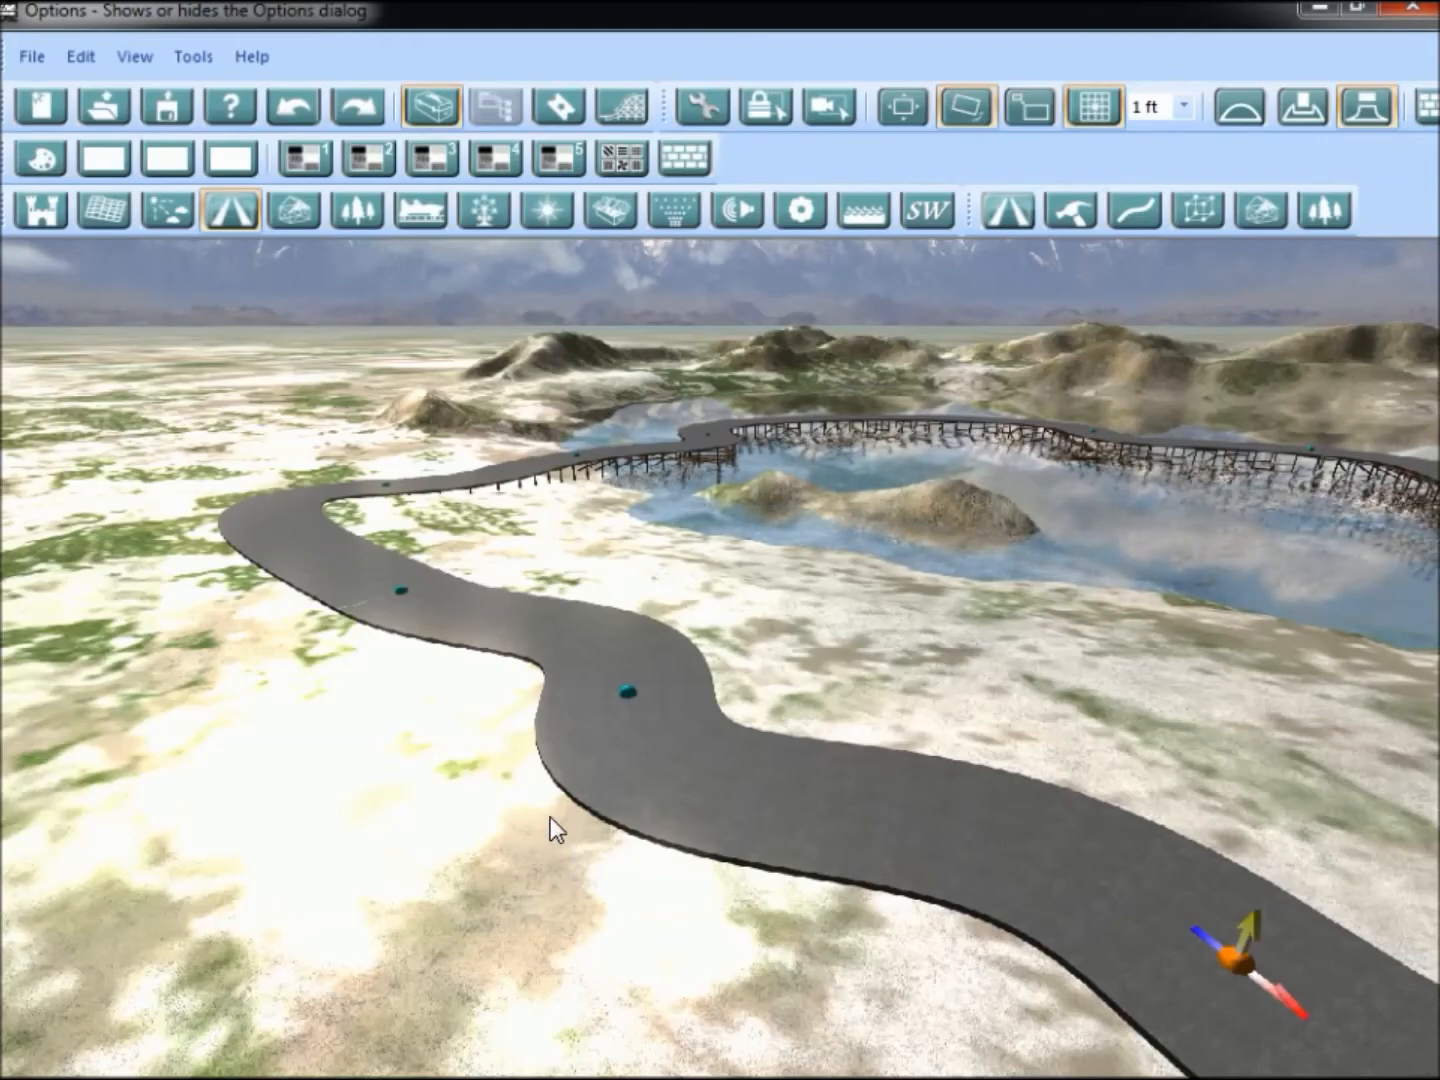
right_click_drag(880, 880, 775, 806)
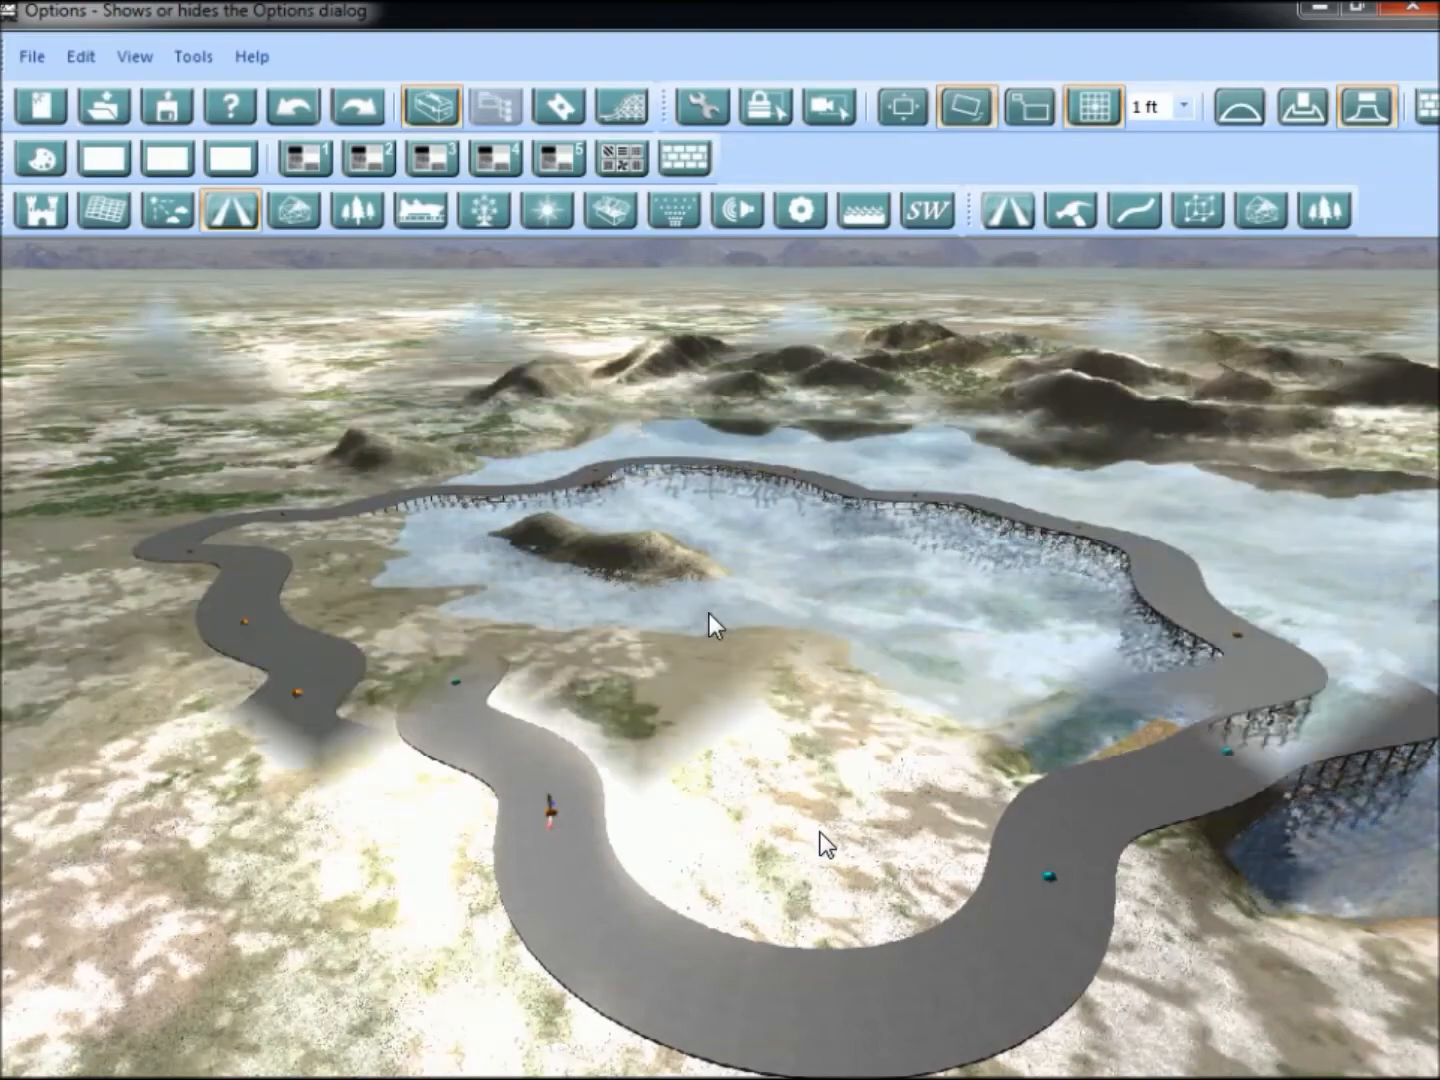
Select all the nodes of the winding path loop and view its supported section over the lake.
right_click_drag(710, 620, 746, 669)
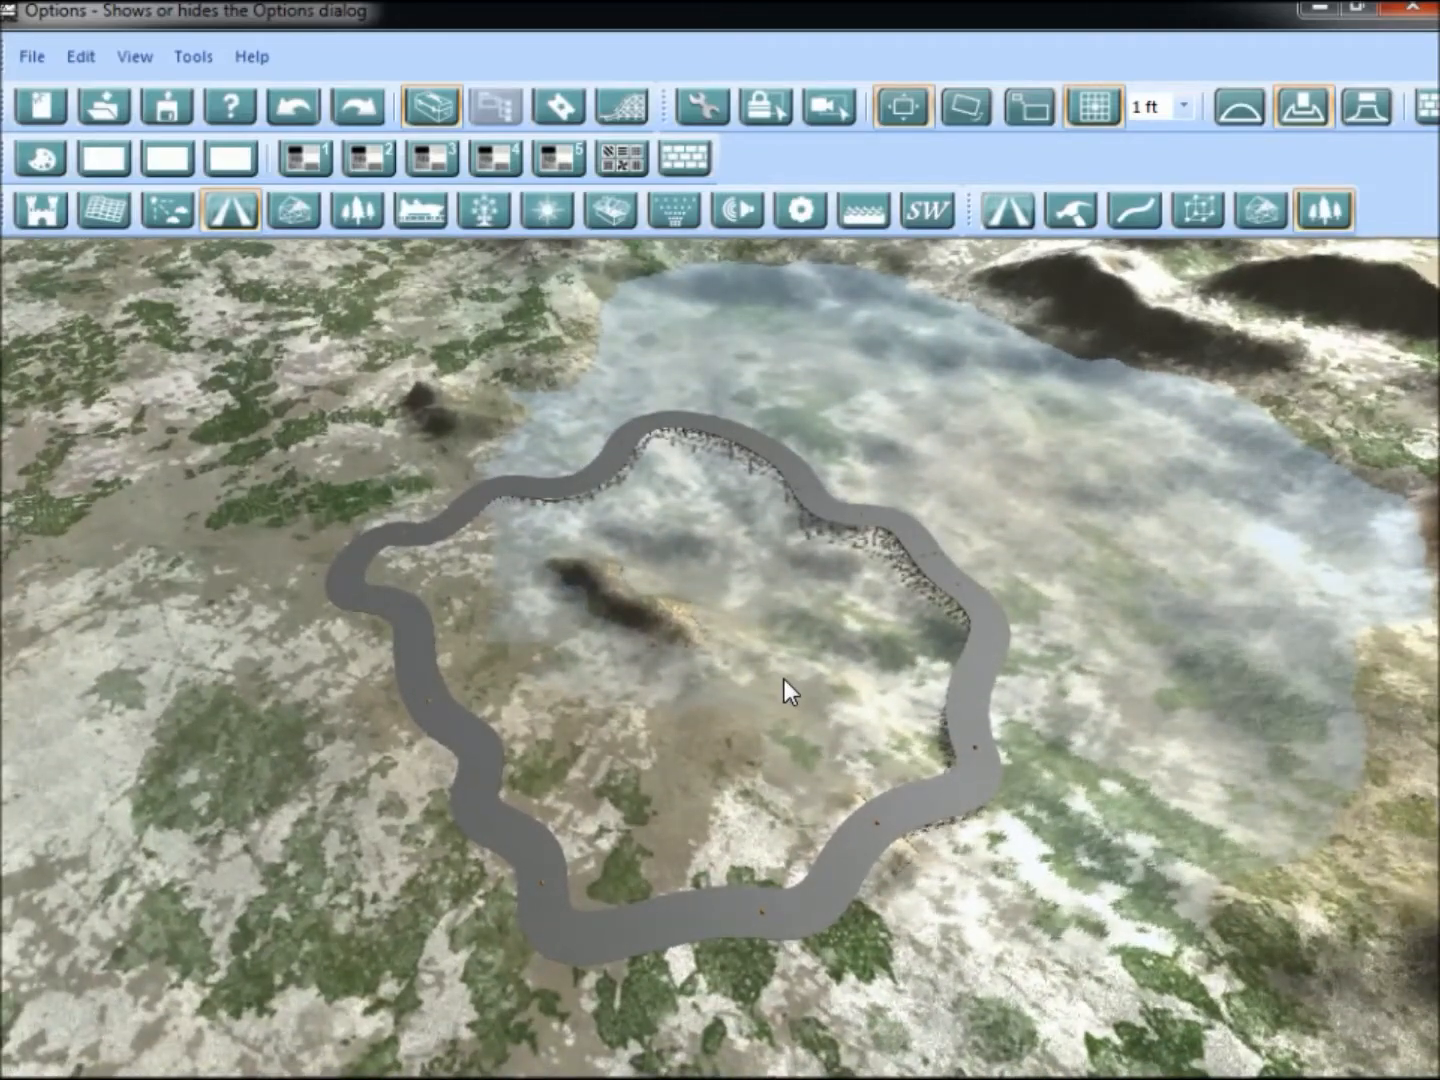
left_click_drag(283, 310, 1158, 1002)
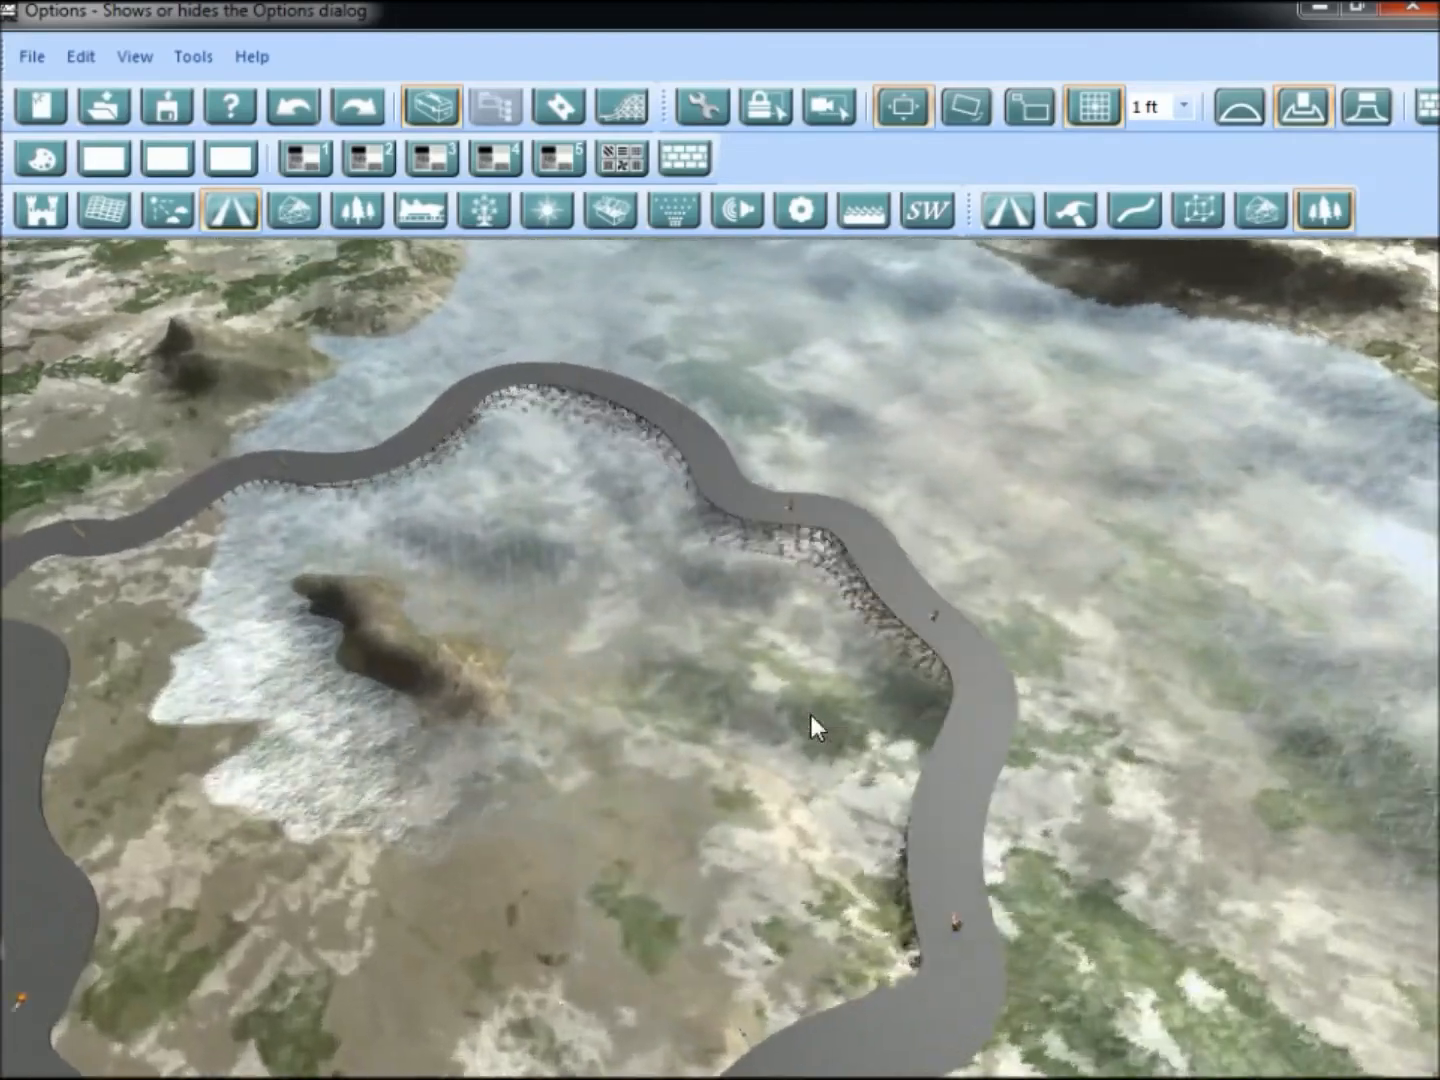
middle_click_drag(811, 715, 855, 707)
left_click_drag(853, 695, 858, 717)
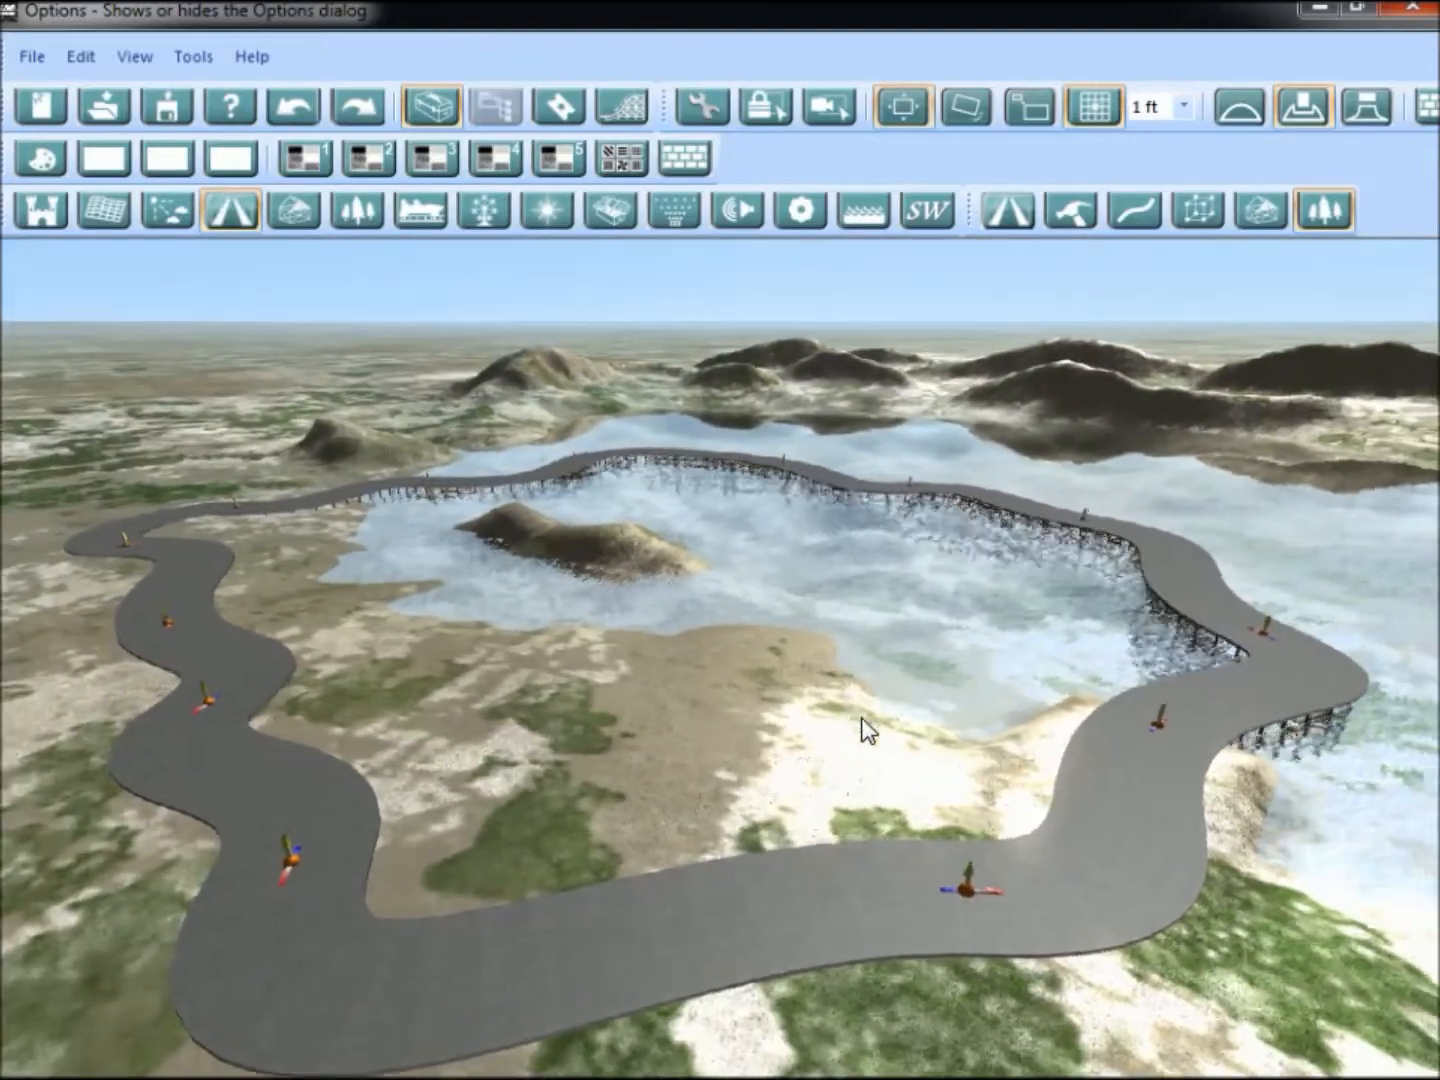
scroll(856, 702, "up", 5)
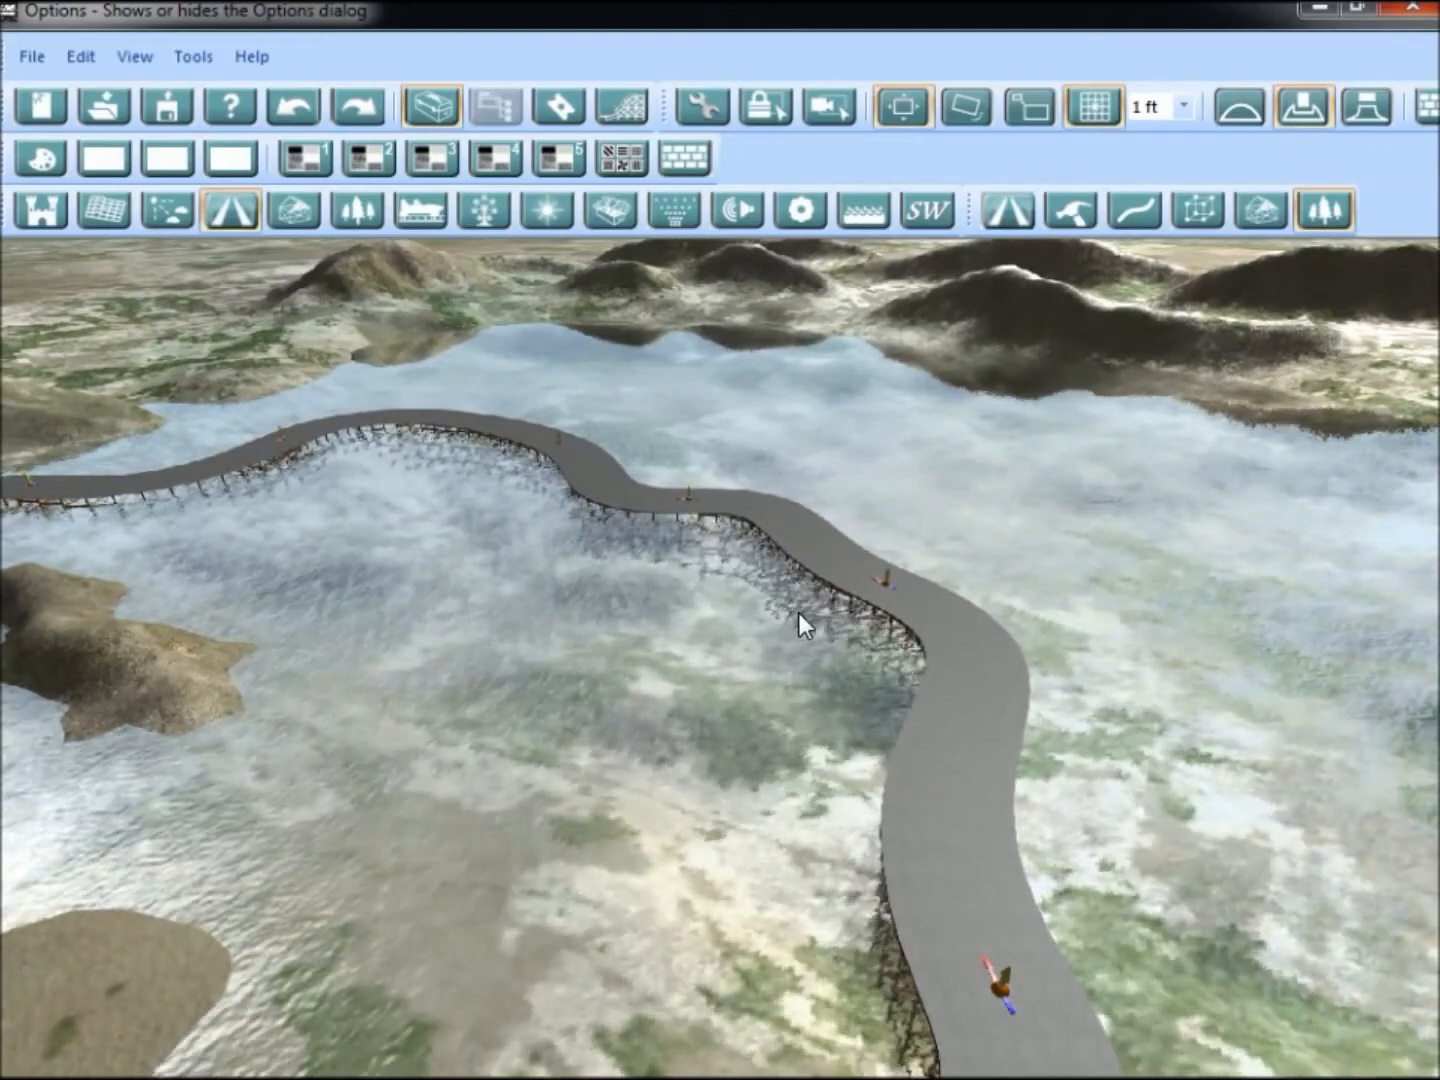
Select all the path nodes around the lake loop again.
scroll(820, 675, "down", 3)
scroll(805, 690, "down", 5)
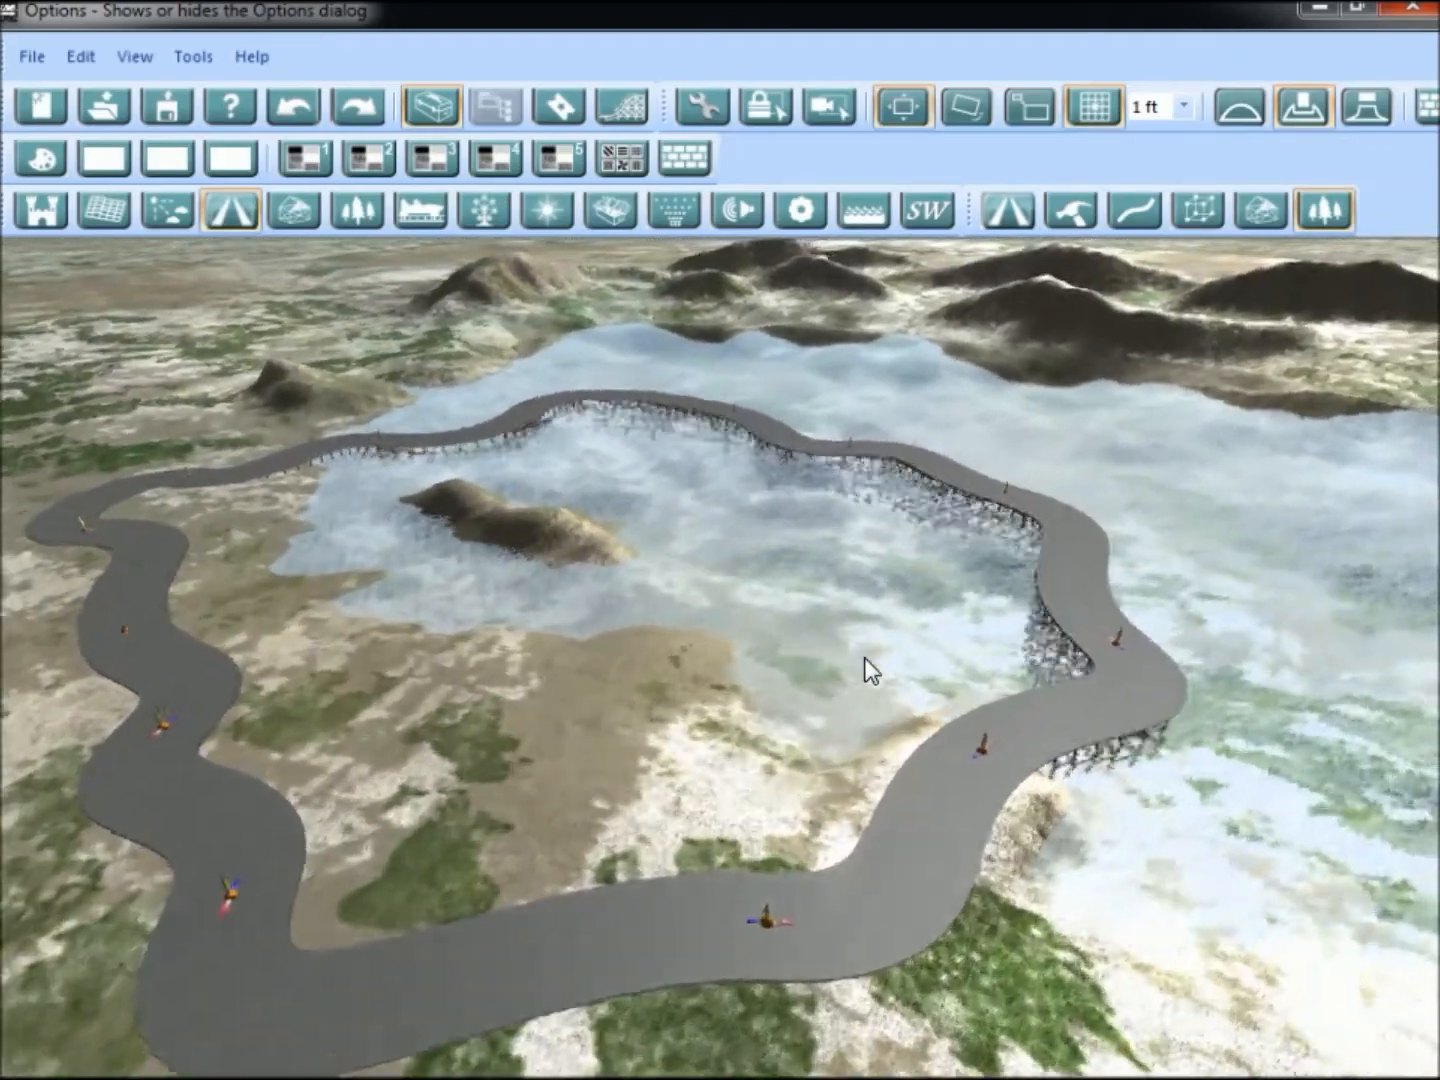
scroll(866, 665, "up", 5)
middle_click_drag(853, 658, 846, 690)
middle_click_drag(707, 550, 812, 479)
middle_click_drag(896, 739, 787, 714)
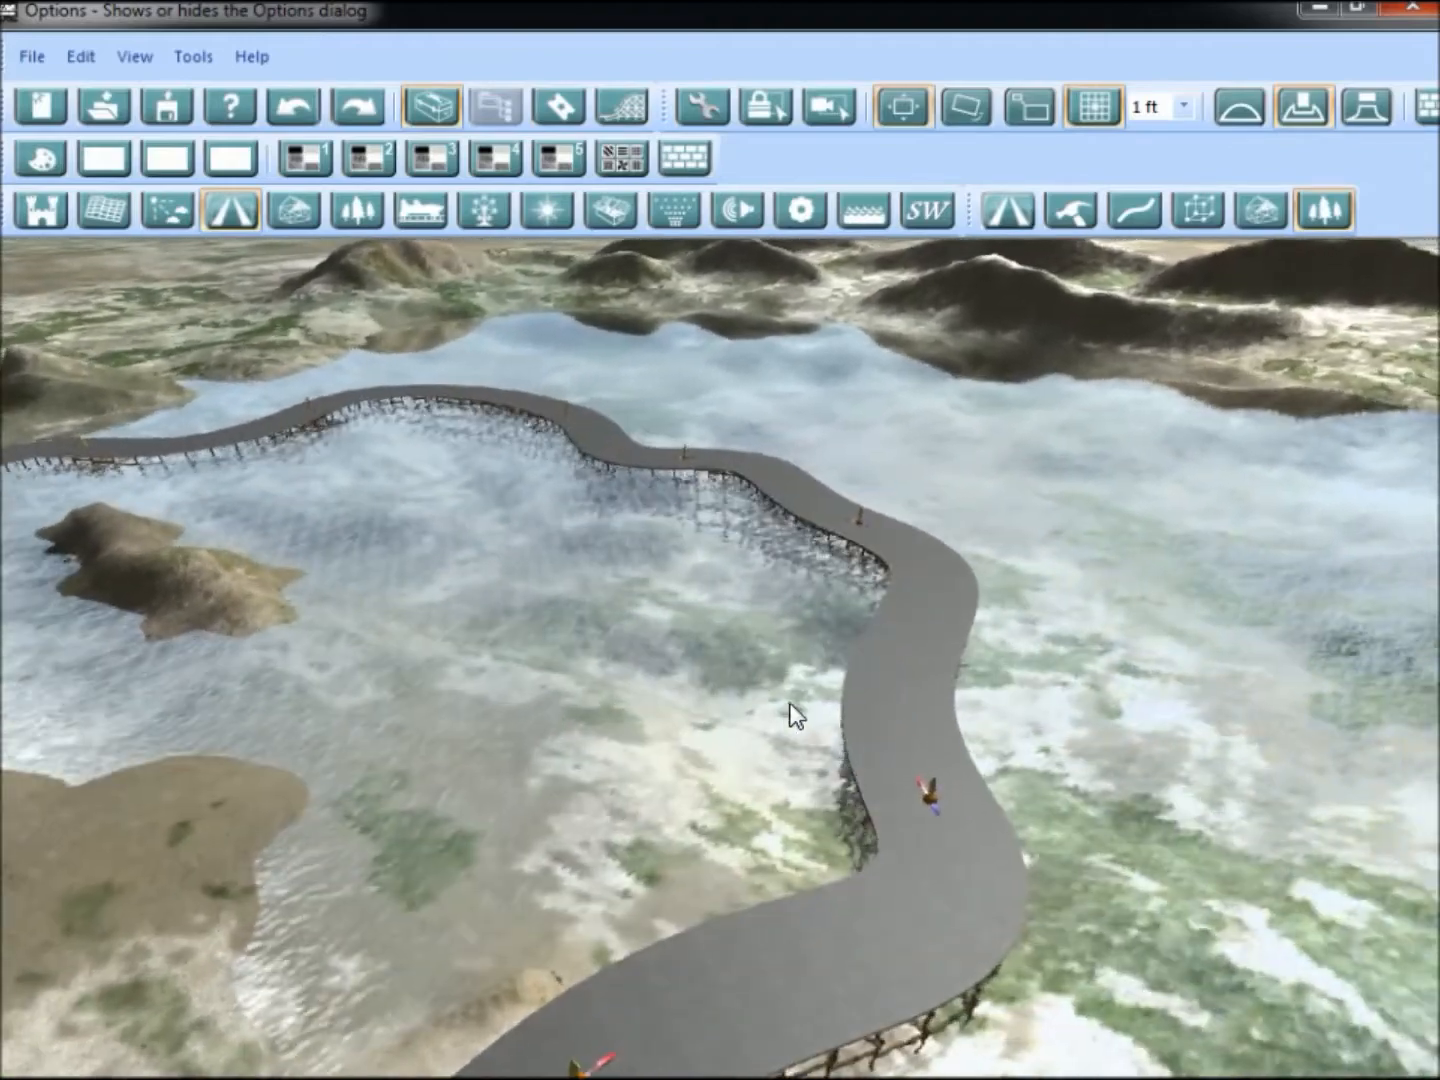
left_click_drag(657, 407, 1155, 978)
middle_click_drag(927, 607, 313, 411)
left_click_drag(313, 411, 1011, 909)
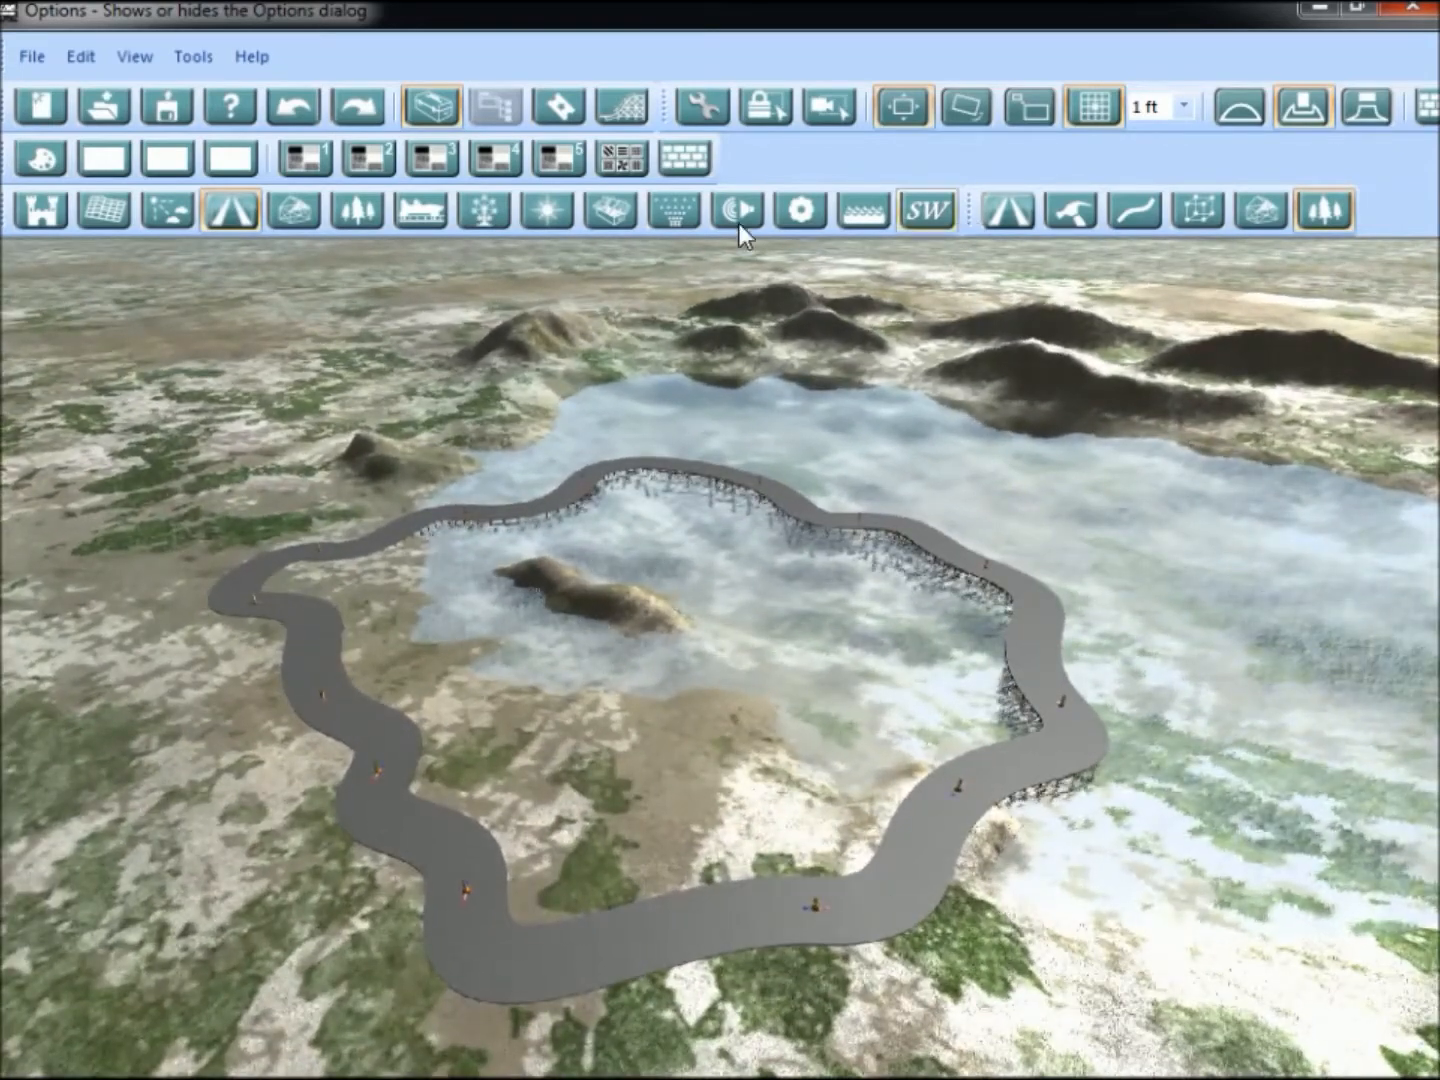
Add Streetlamp path objects from the library along both sides of the whole path loop.
left_click(1314, 208)
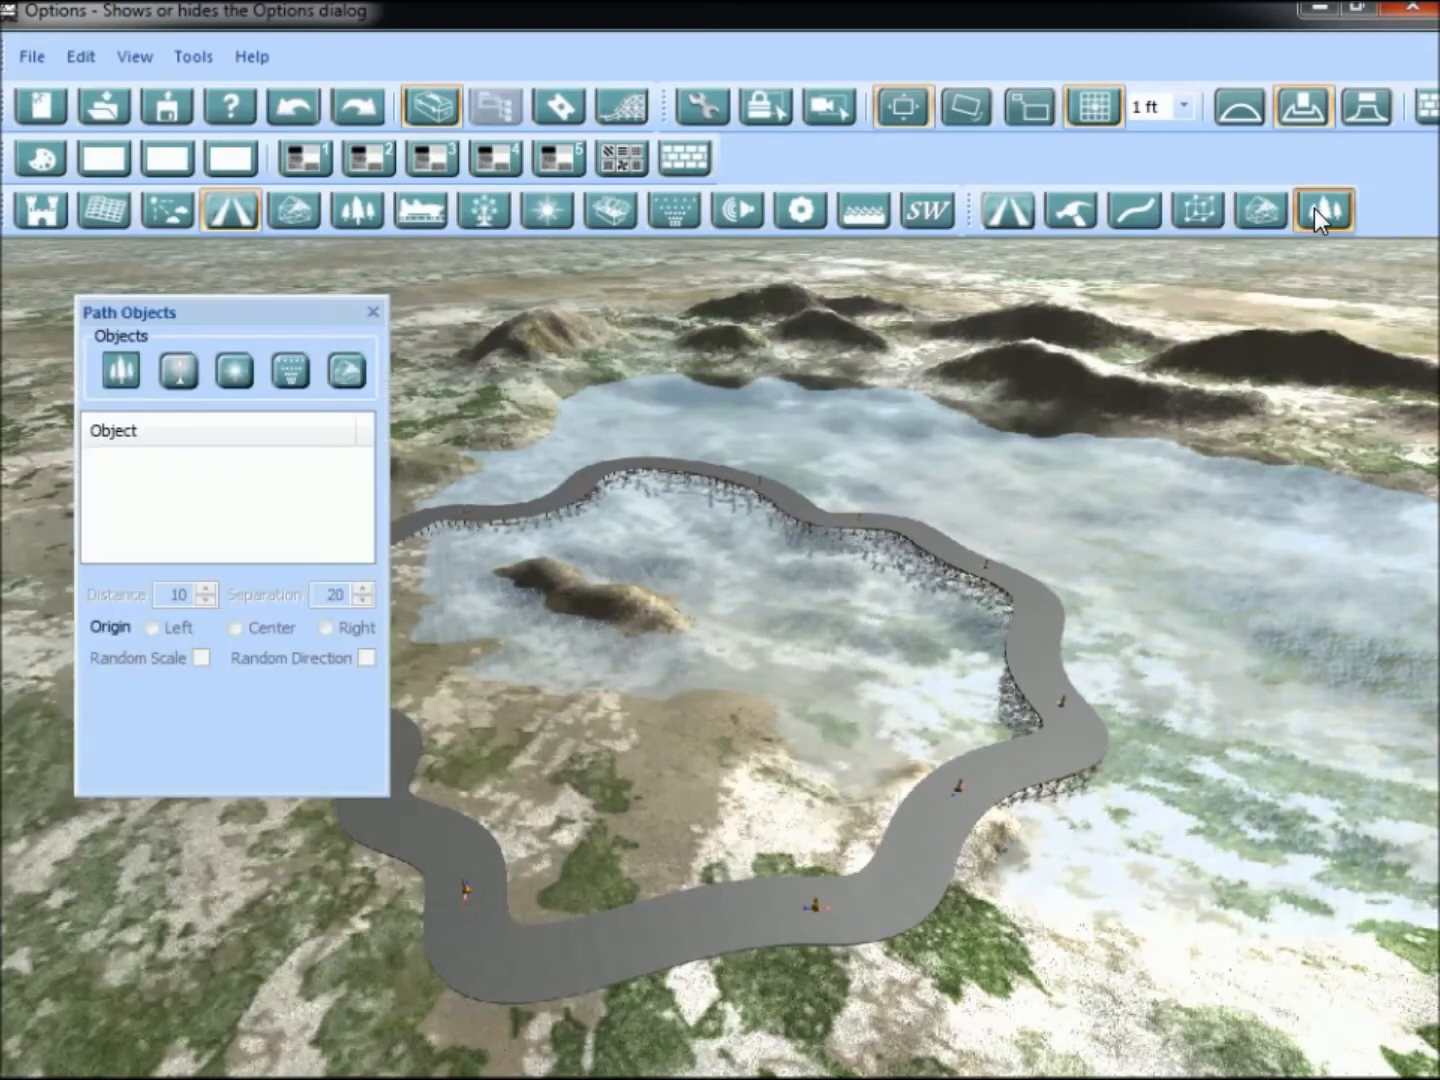
left_click(190, 372)
mouse_move(641, 700)
left_mouse_down()
mouse_move(662, 617)
mouse_move(650, 696)
left_mouse_up()
double_click(426, 544)
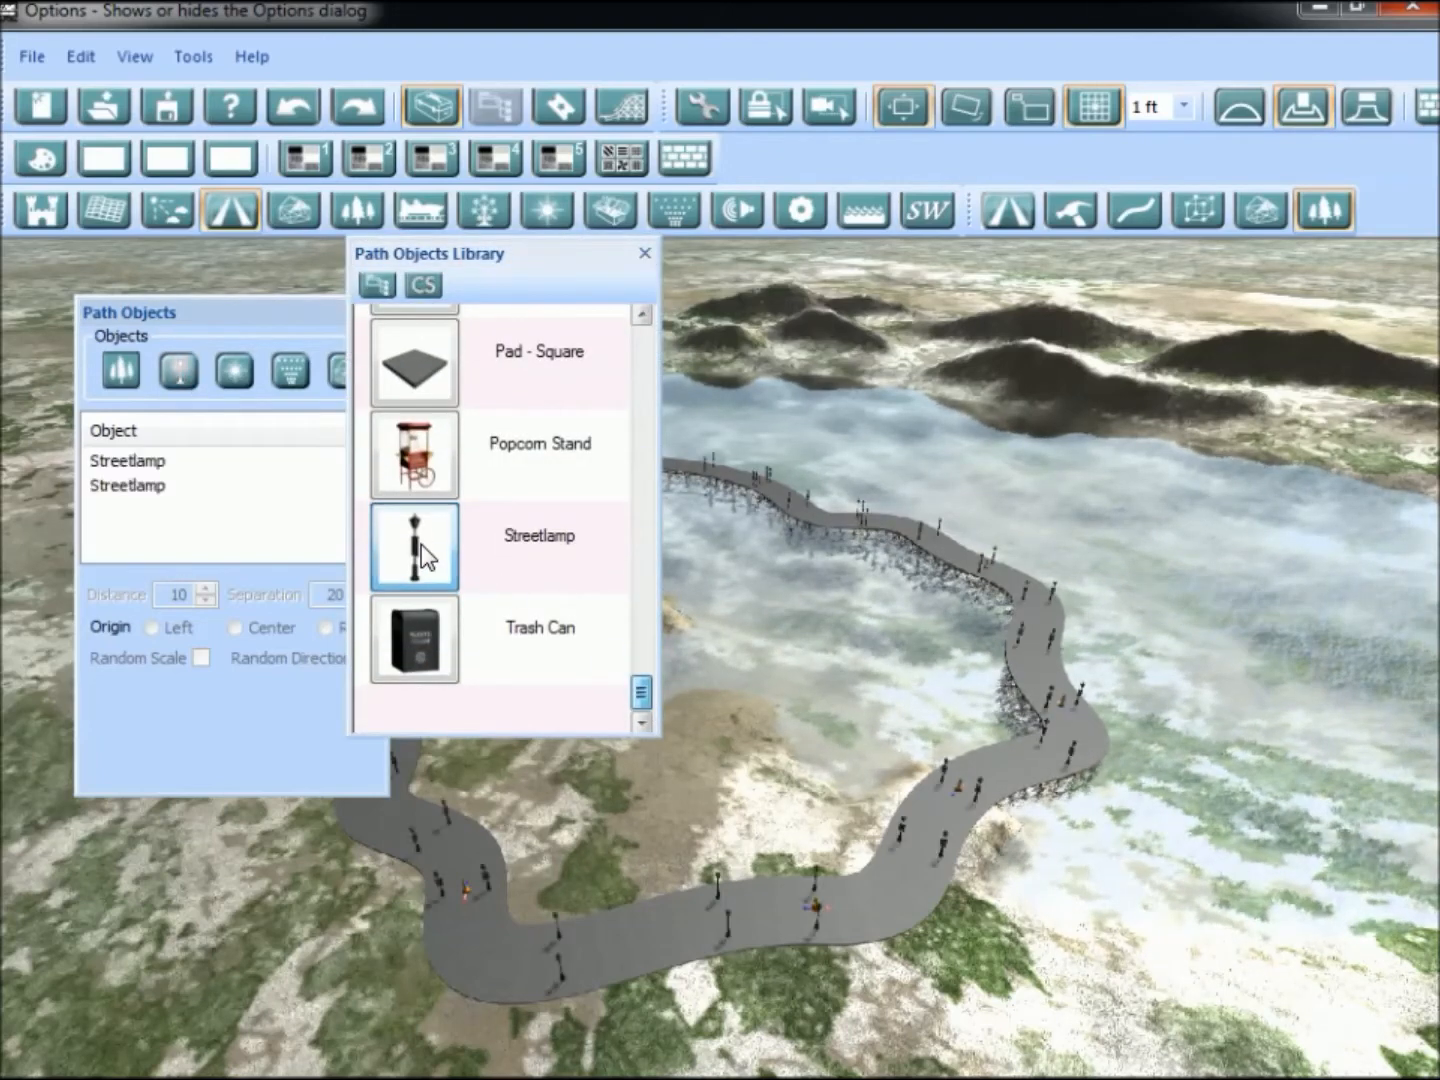
left_click(643, 249)
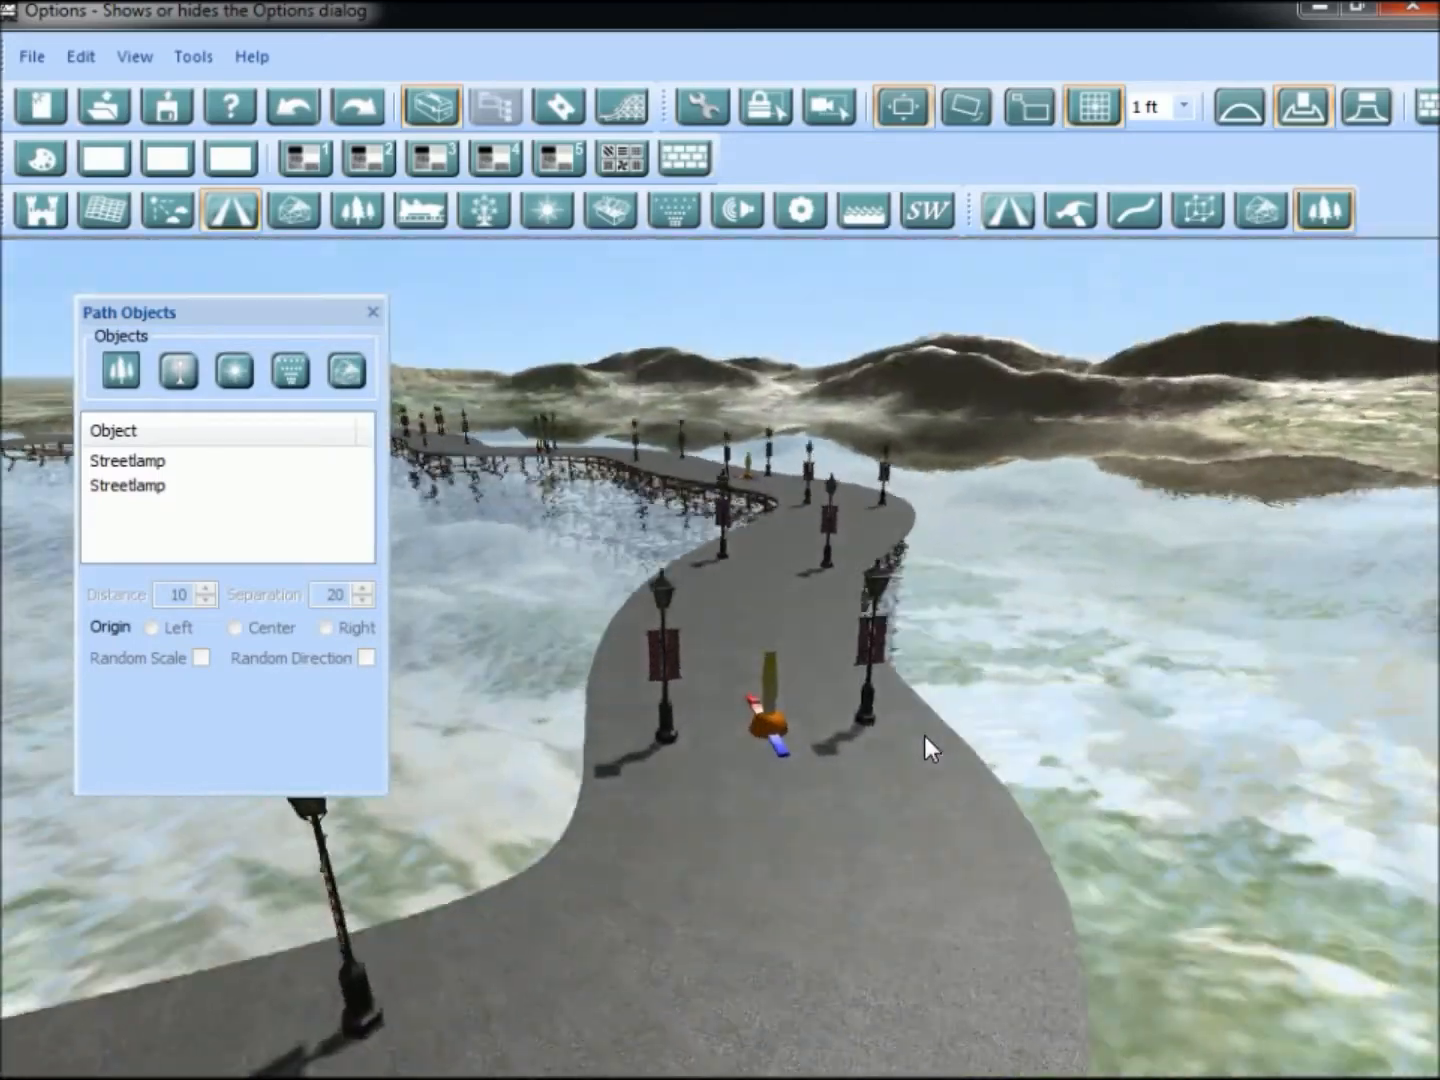
middle_click_drag(924, 737, 863, 848)
middle_click_drag(763, 812, 855, 784)
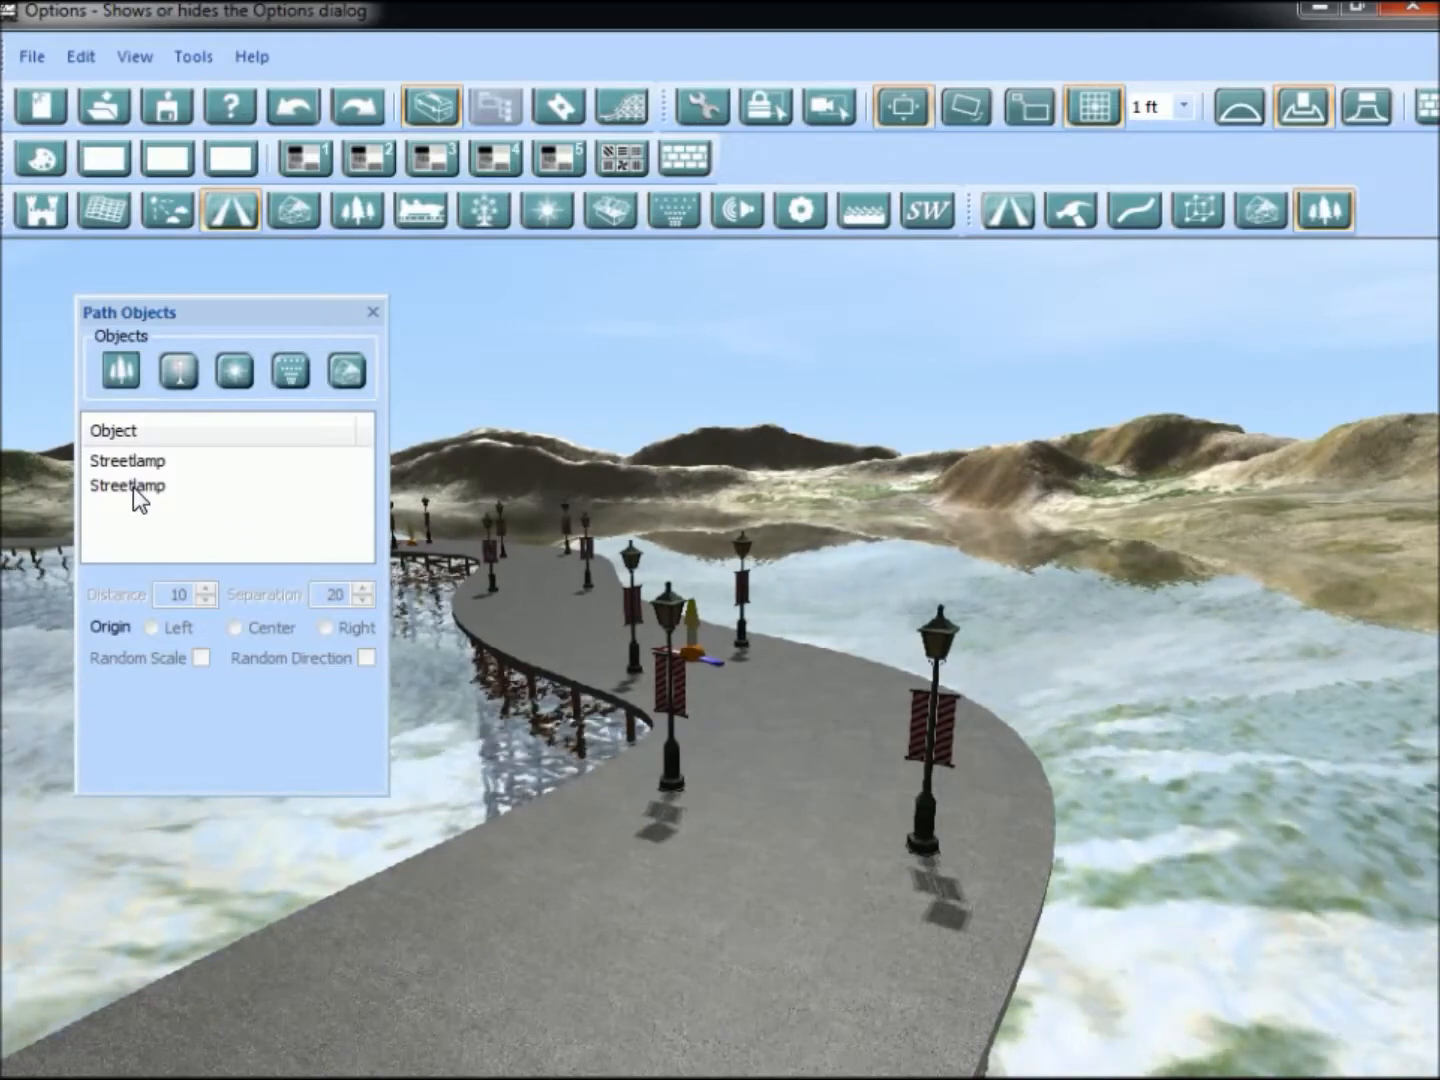
Set the separation of the second Streetlamp entry to -1 to shift its row toward the path's edge.
left_click(133, 487)
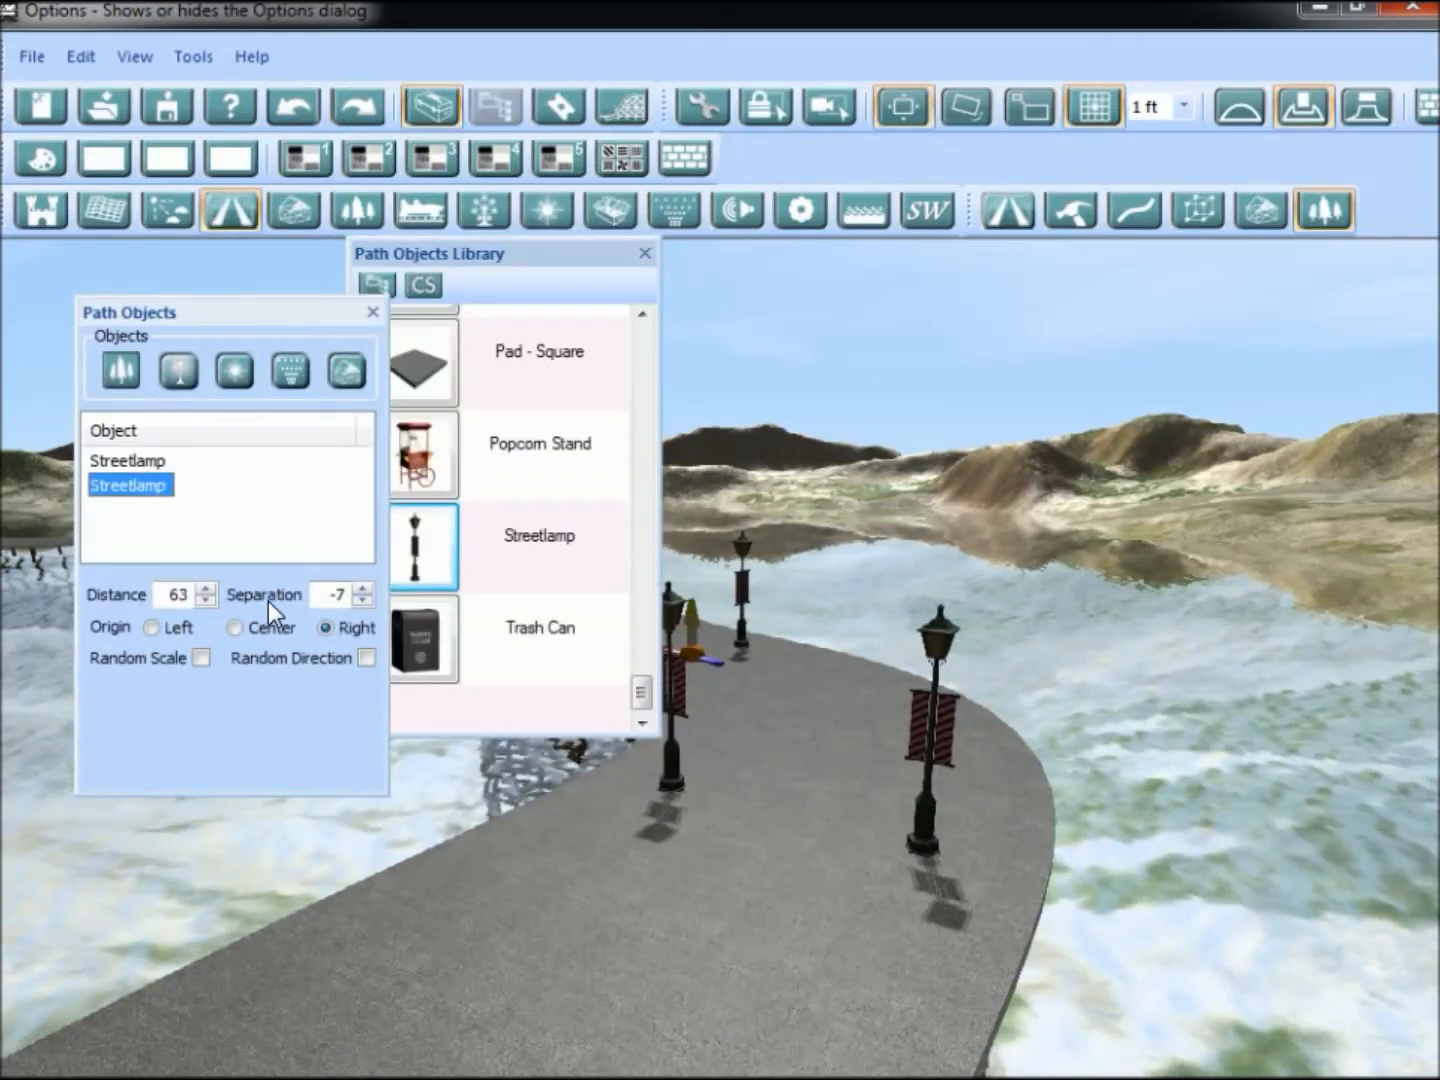
left_click(361, 589)
left_click(361, 590)
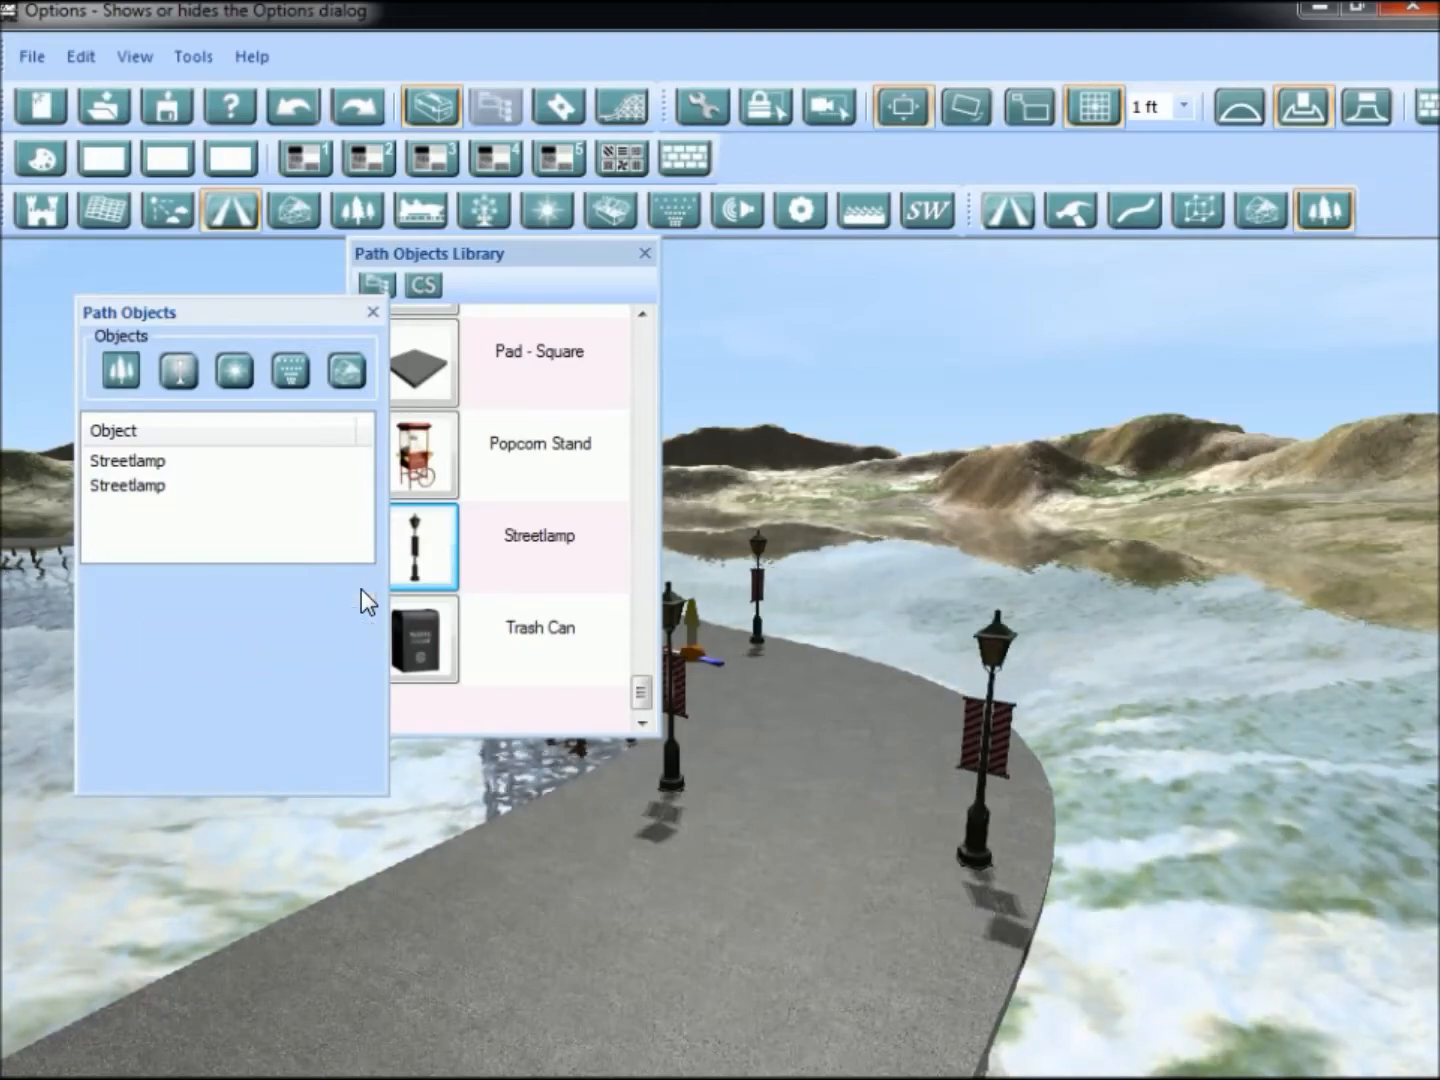
left_click(361, 590)
left_click(361, 590)
middle_click_drag(1080, 695, 945, 691)
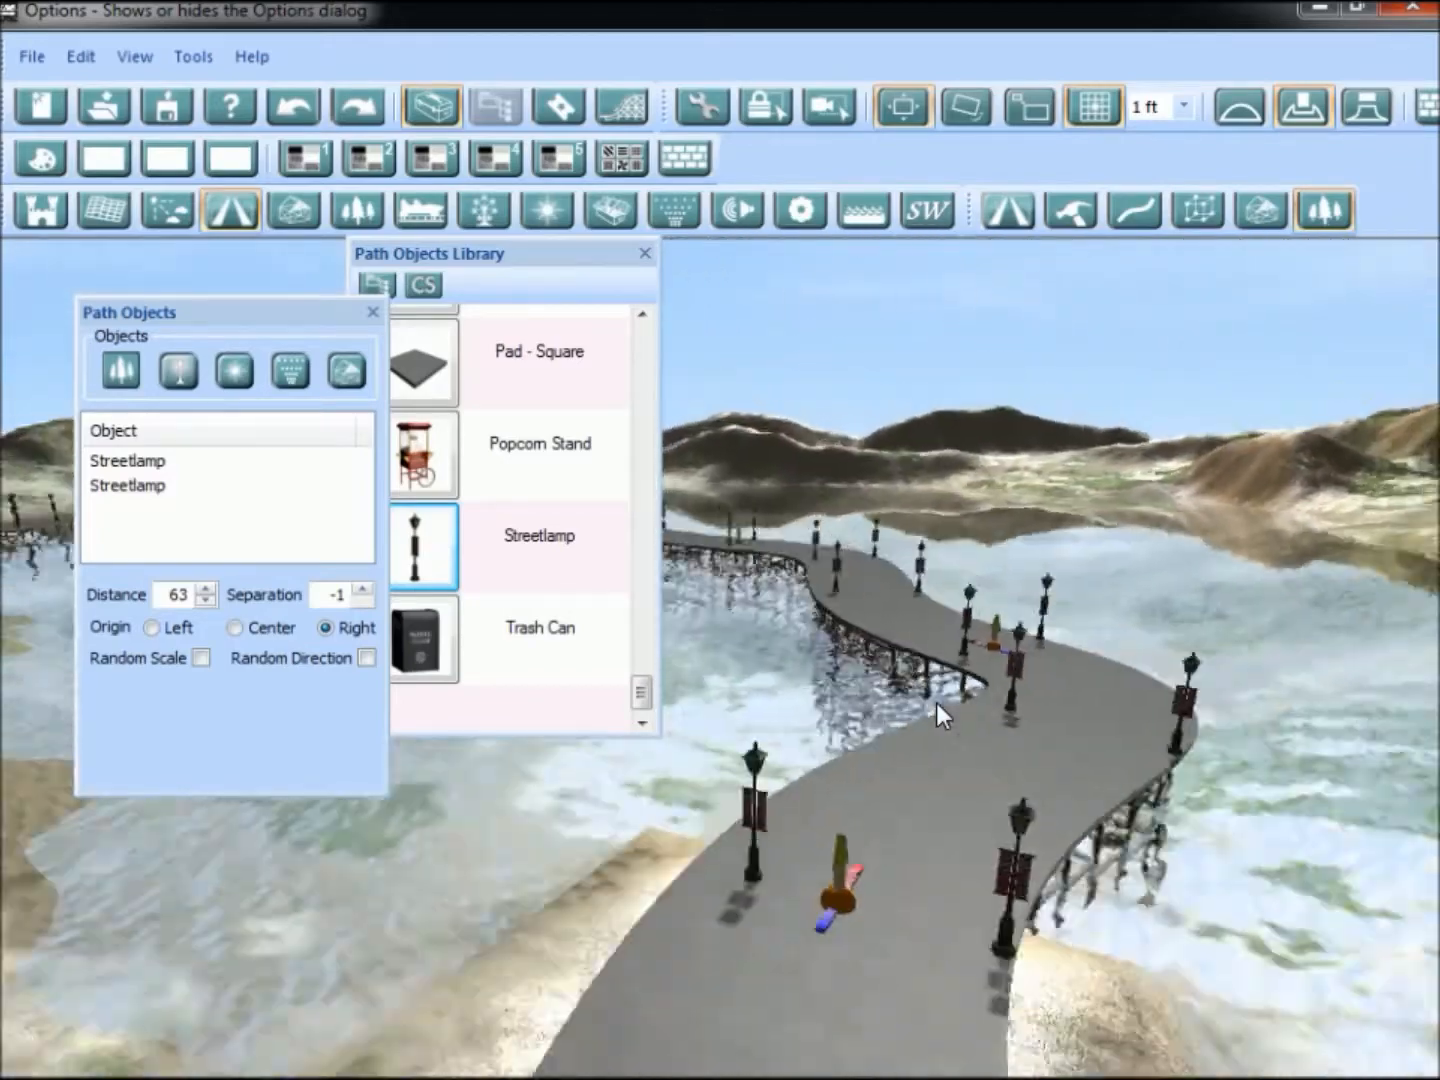
middle_click_drag(938, 707, 822, 768)
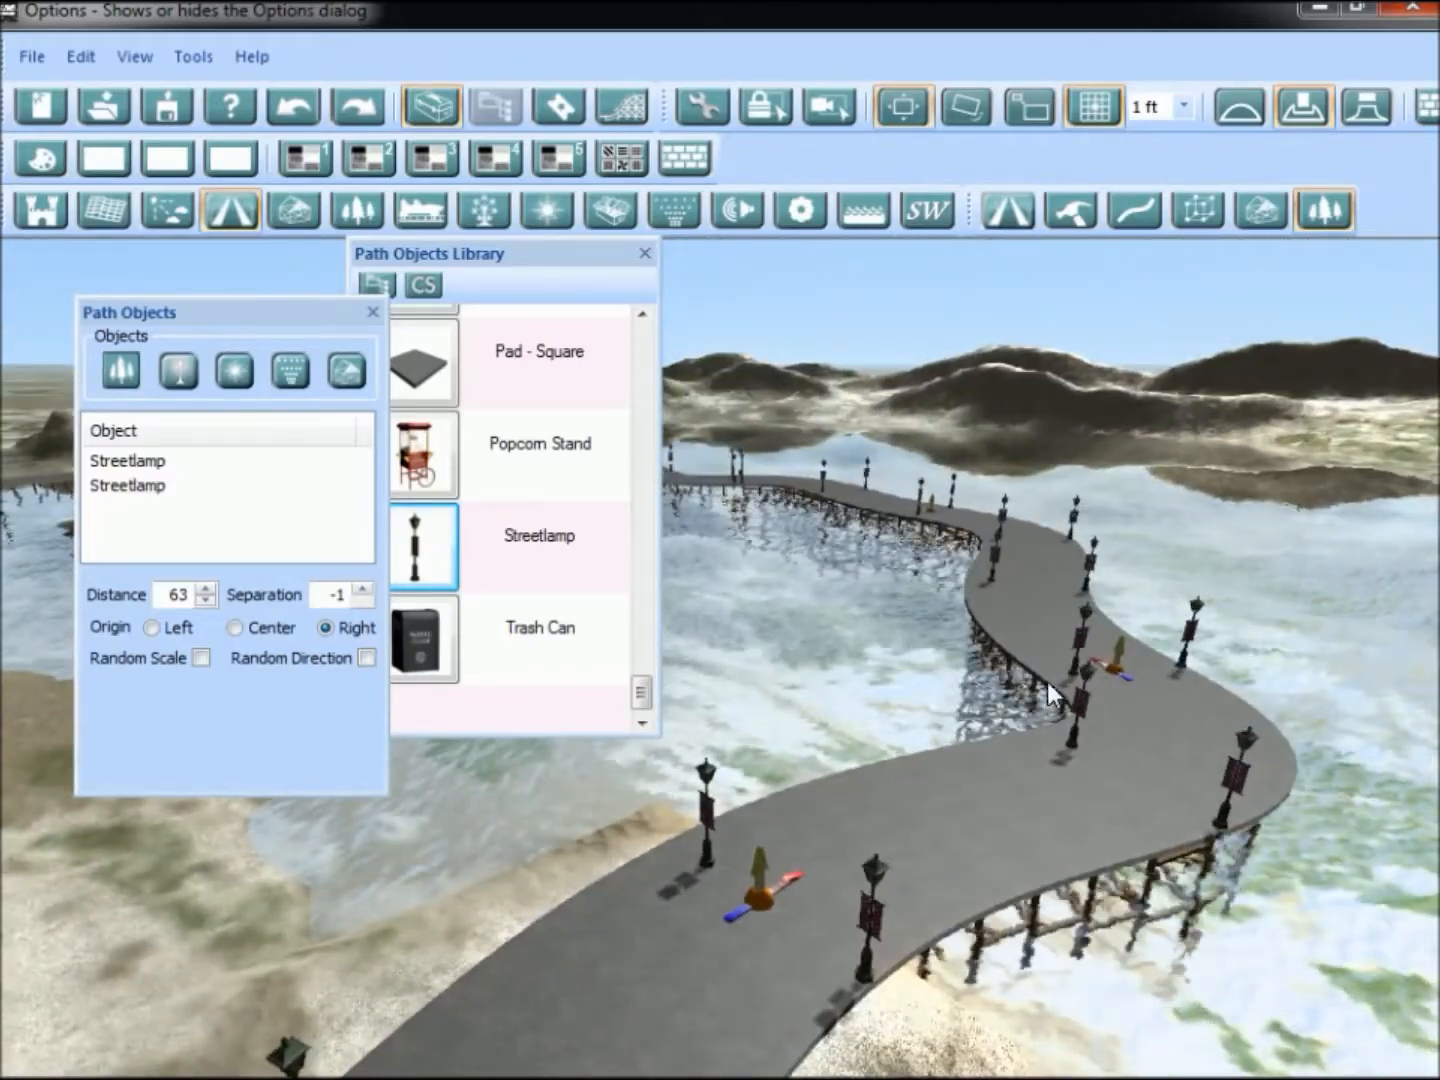
middle_click_drag(826, 780, 849, 896)
scroll(872, 892, "up", 5)
middle_click_drag(909, 840, 1005, 894)
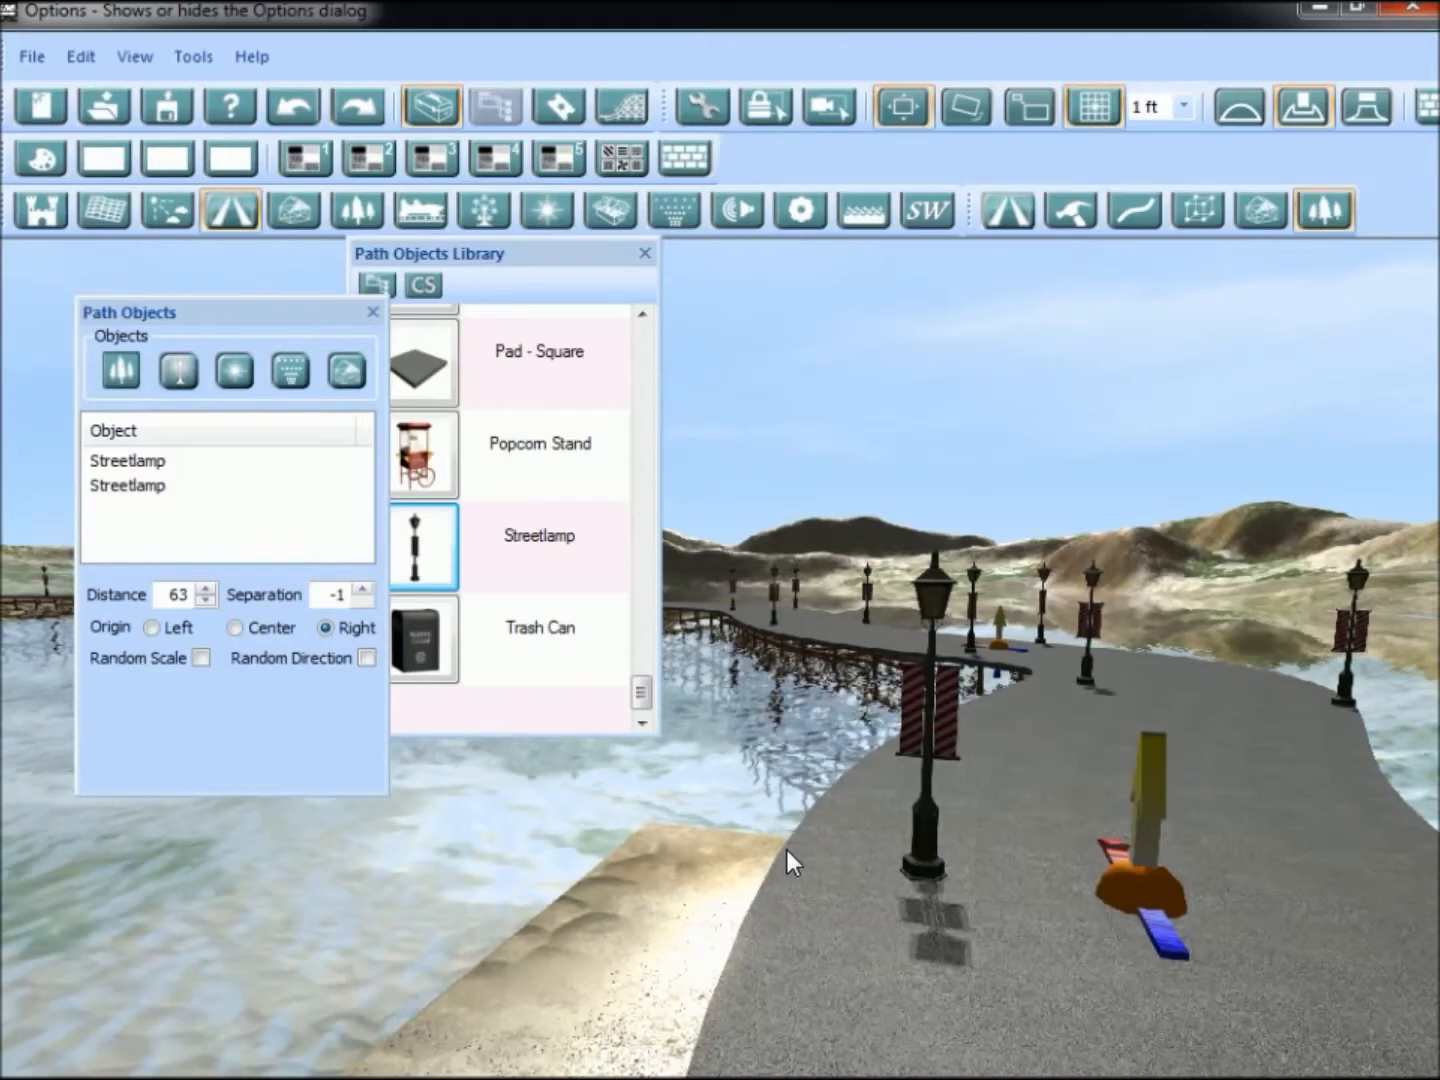
scroll(824, 810, "up", 1)
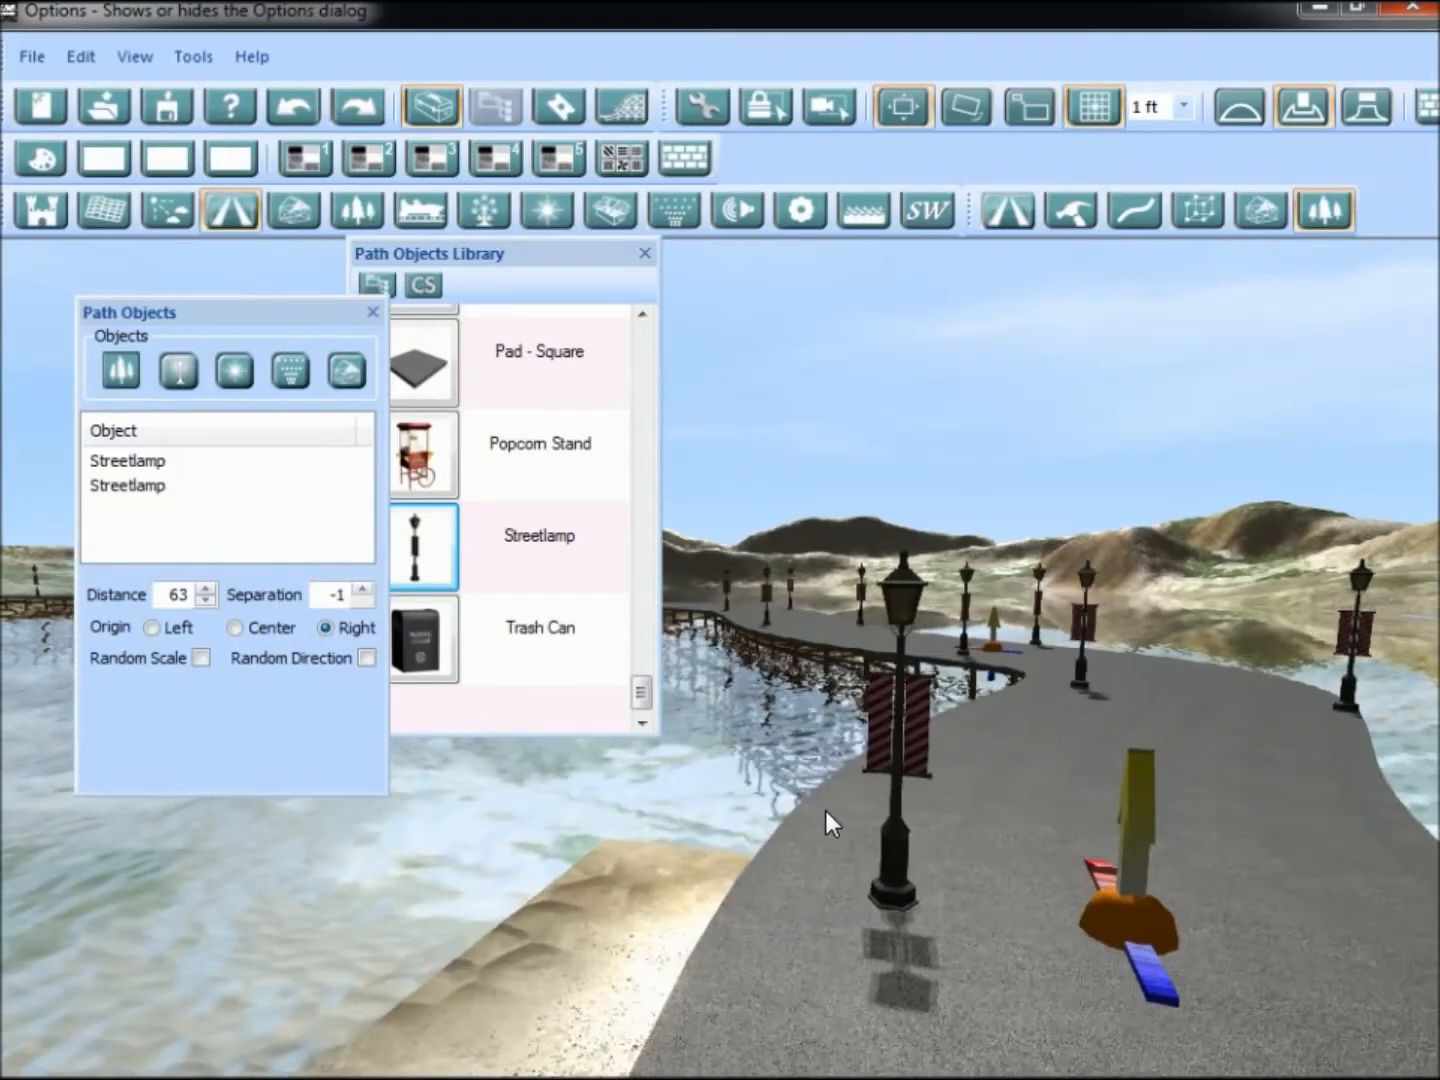
Set the separation of the first Streetlamp entry to 6 to shift its row along the opposite edge.
left_click(131, 461)
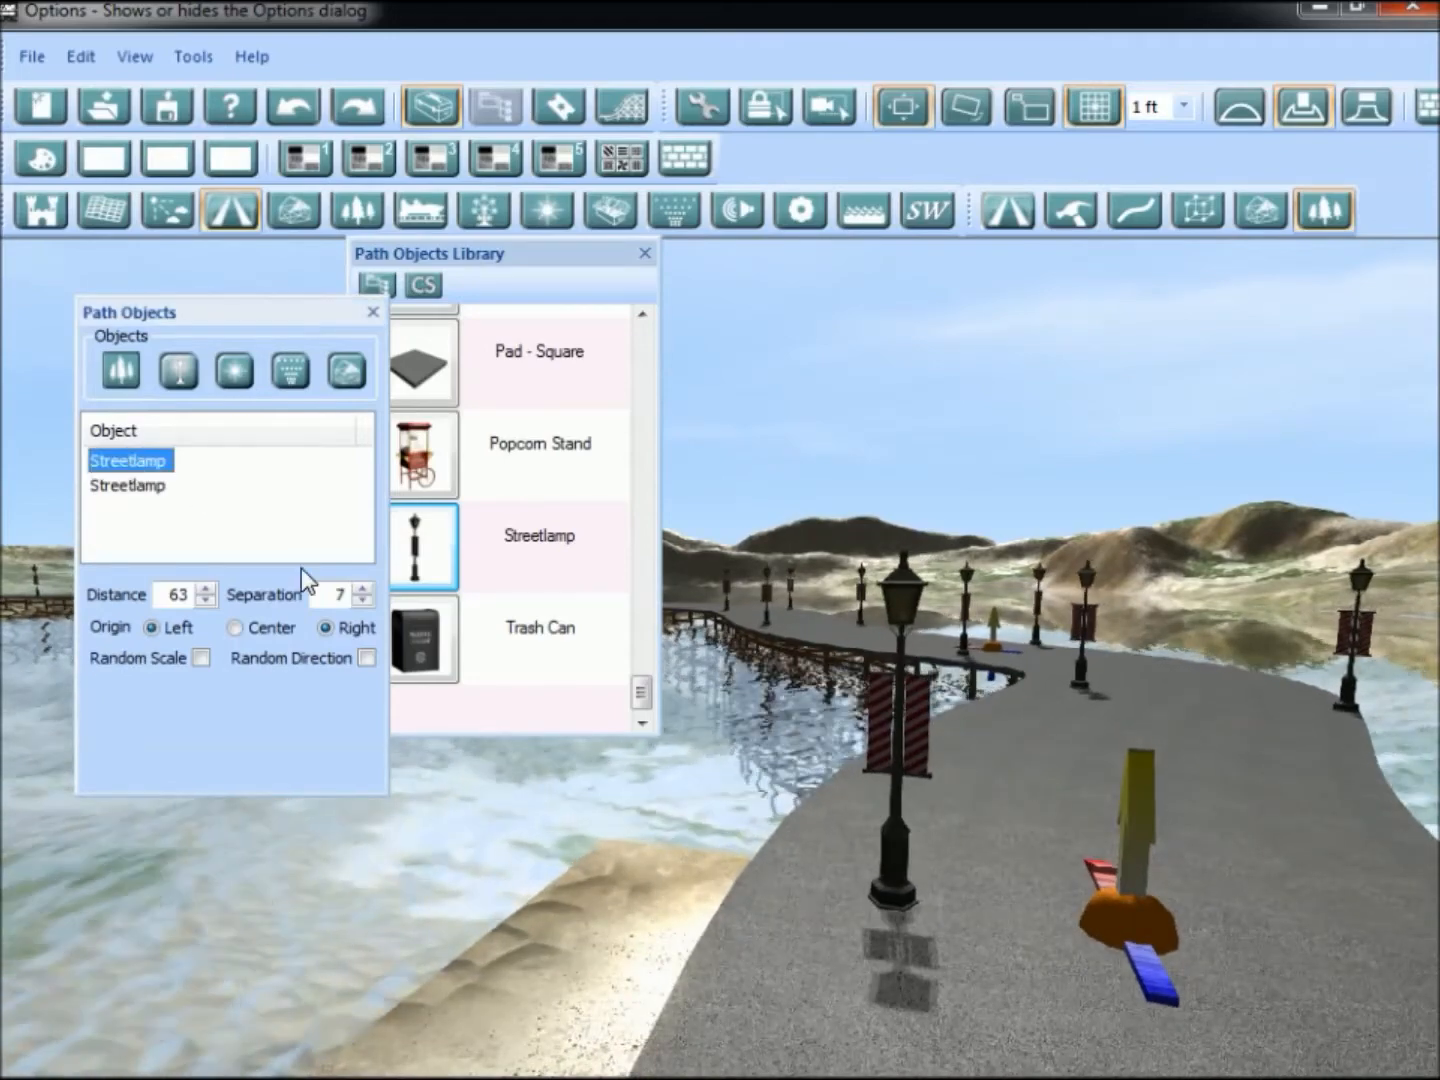
left_click(361, 600)
right_click_drag(775, 780, 949, 630)
scroll(985, 649, "down", 5)
key("s")
key("a")
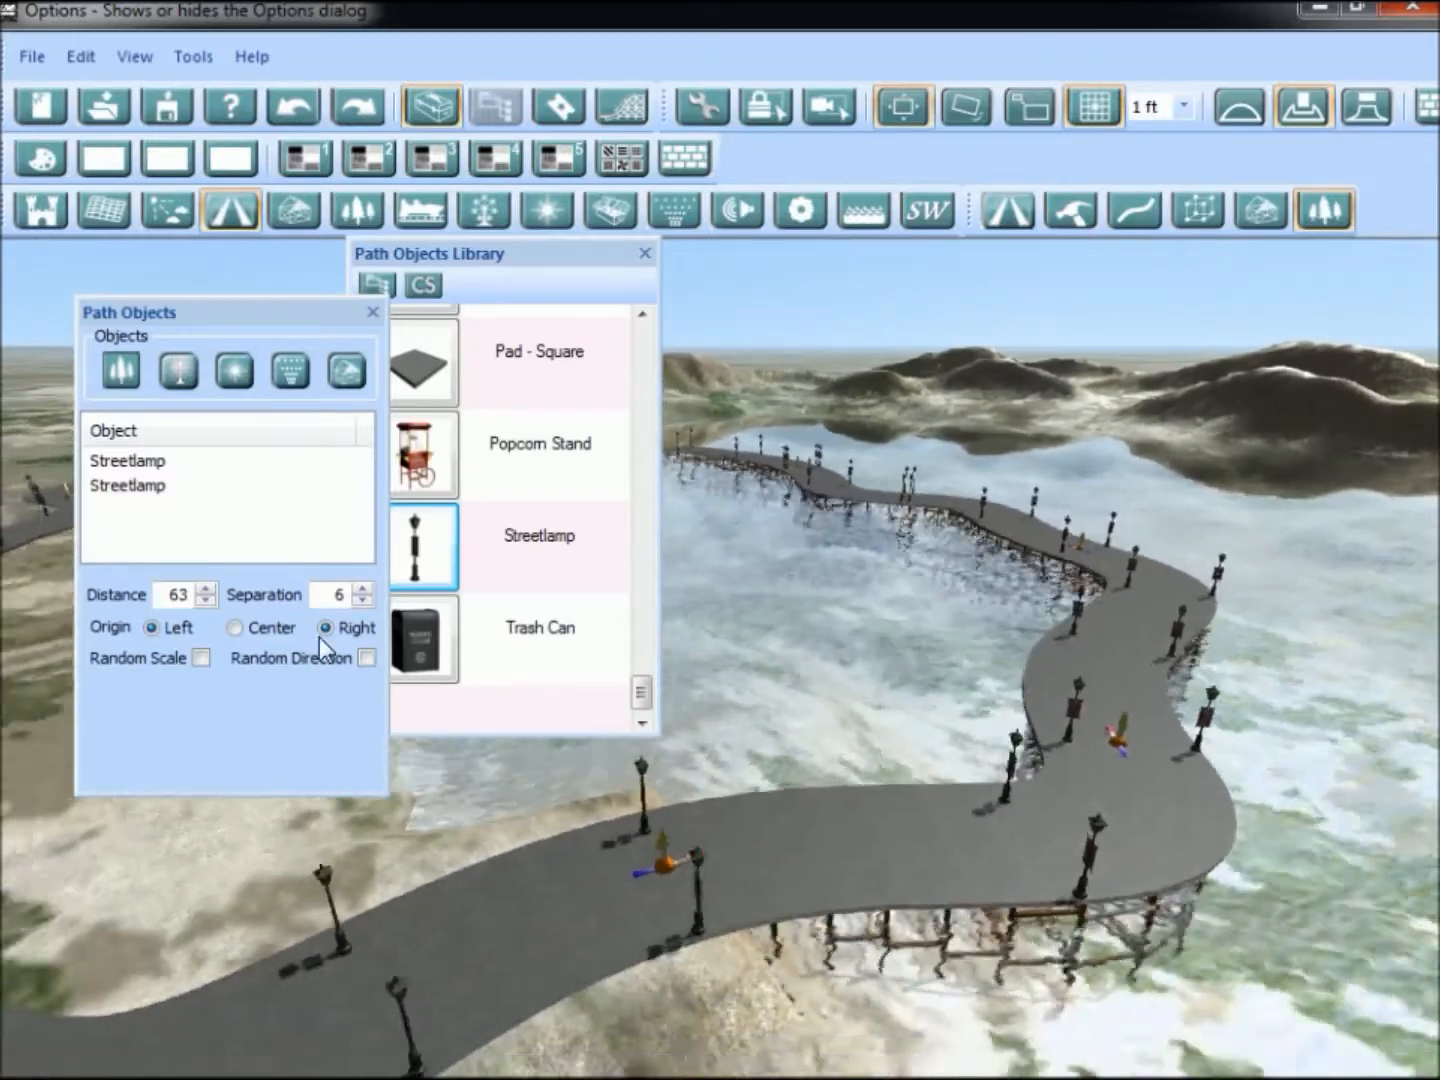
Set the distance between streetlamps in the first row to 63 and close the path object windows.
left_click_drag(205, 600, 205, 586)
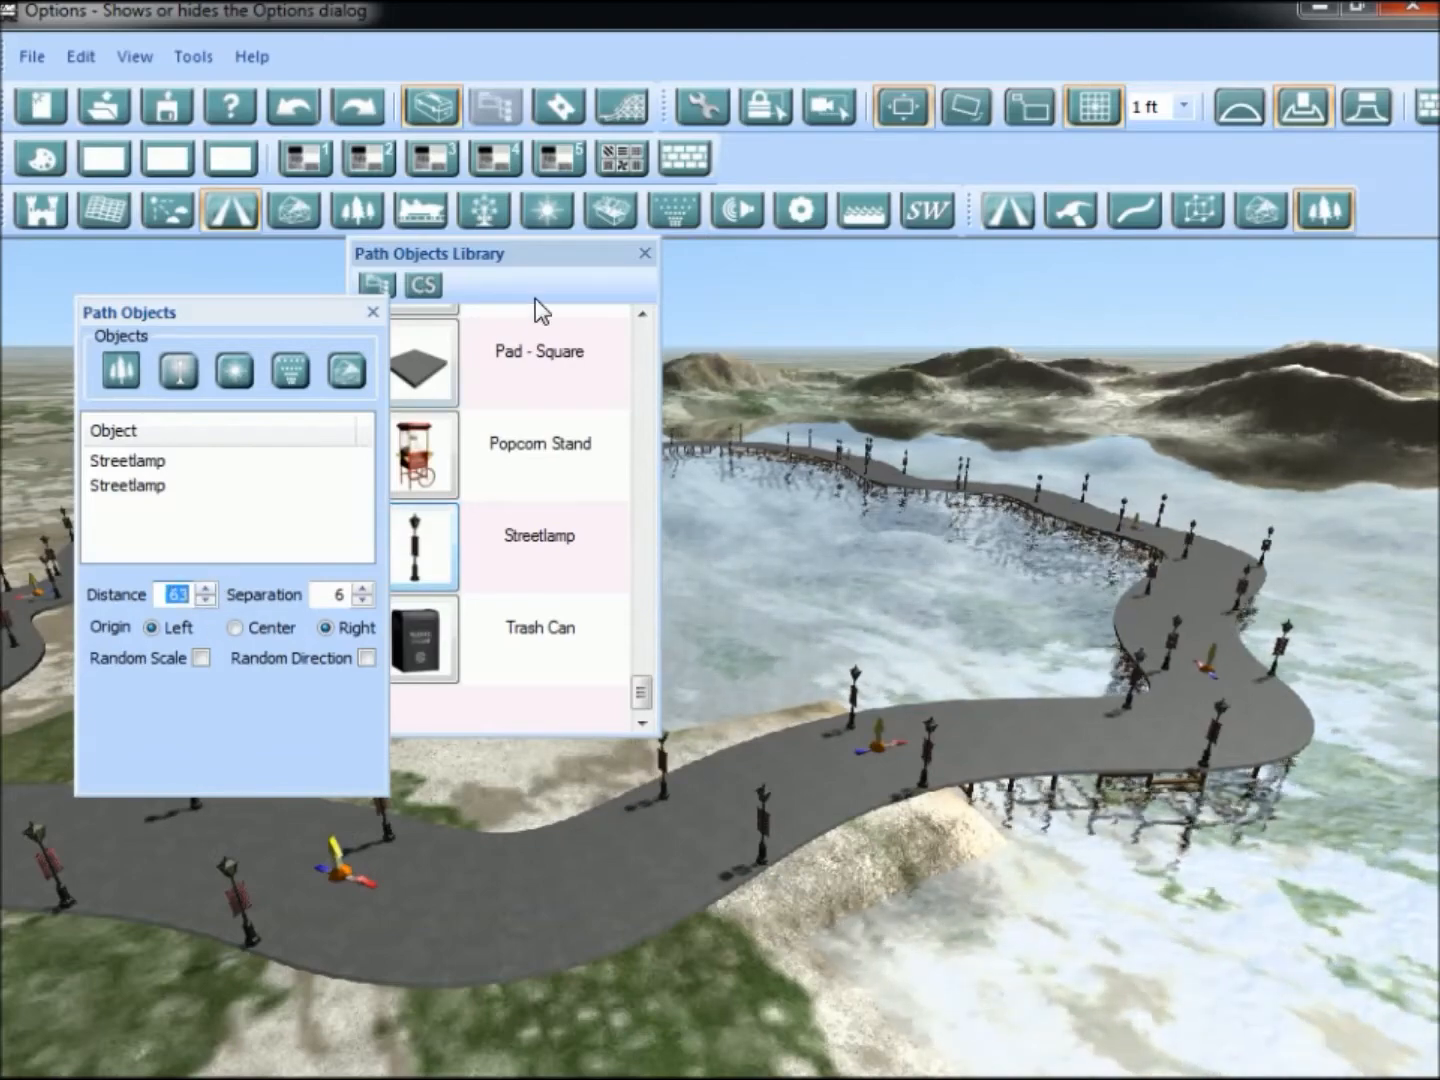
left_click(372, 311)
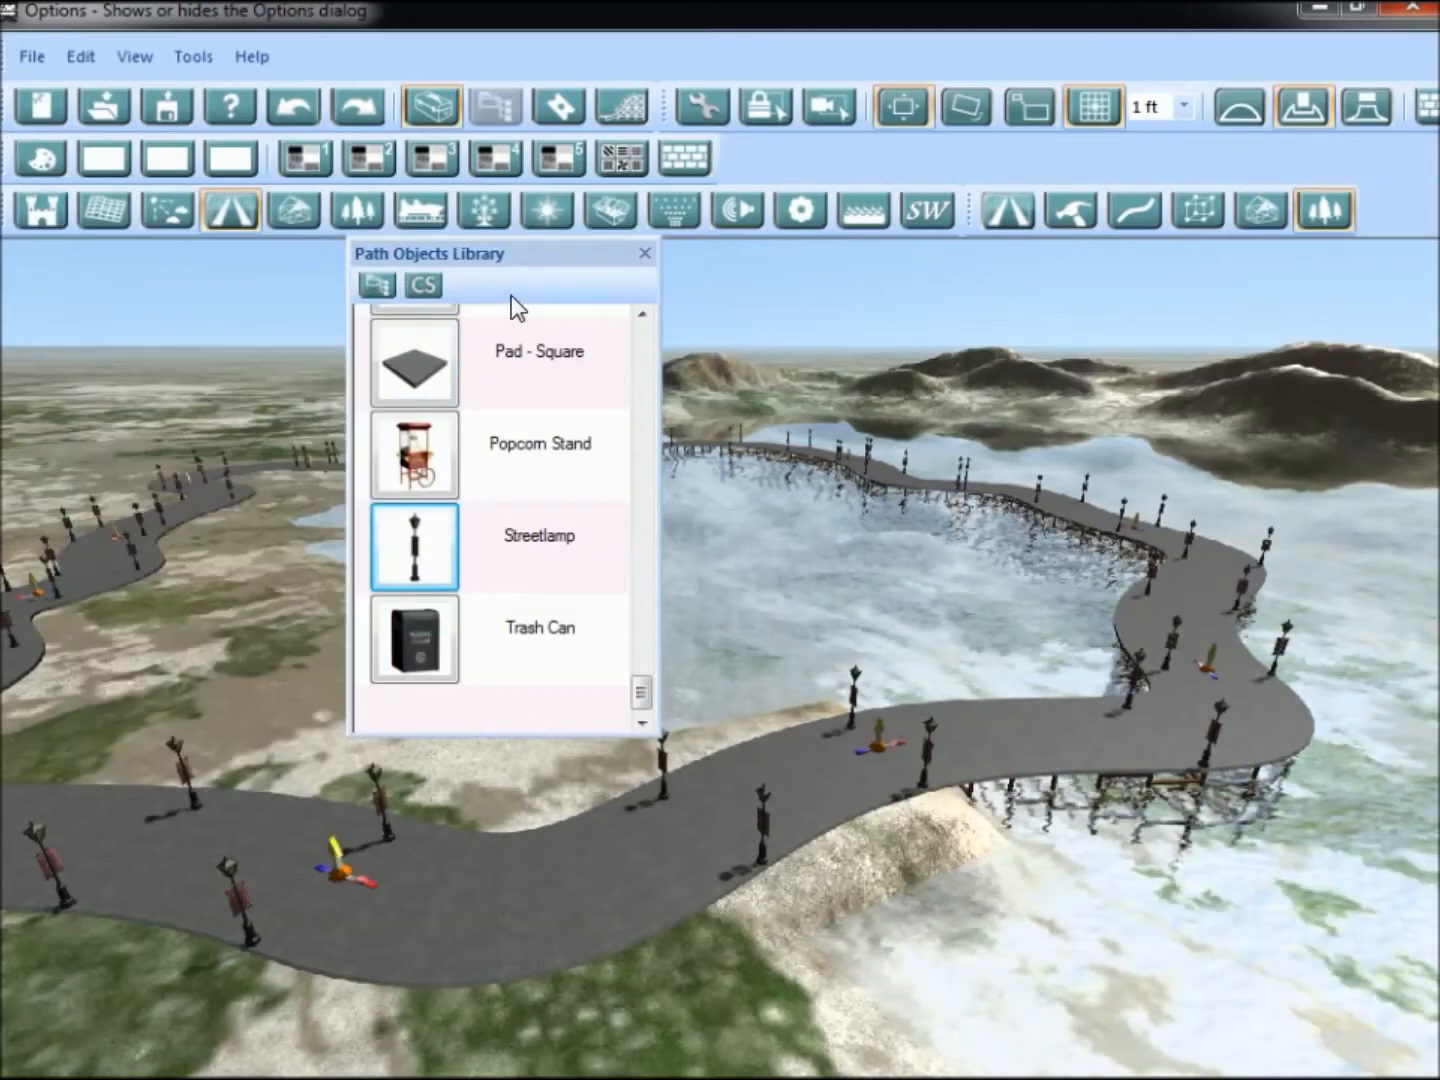
left_click(646, 250)
Examine the streetlamps along the winding land section and around the whole path loop.
middle_click_drag(602, 589, 826, 571)
scroll(825, 572, "down", 4)
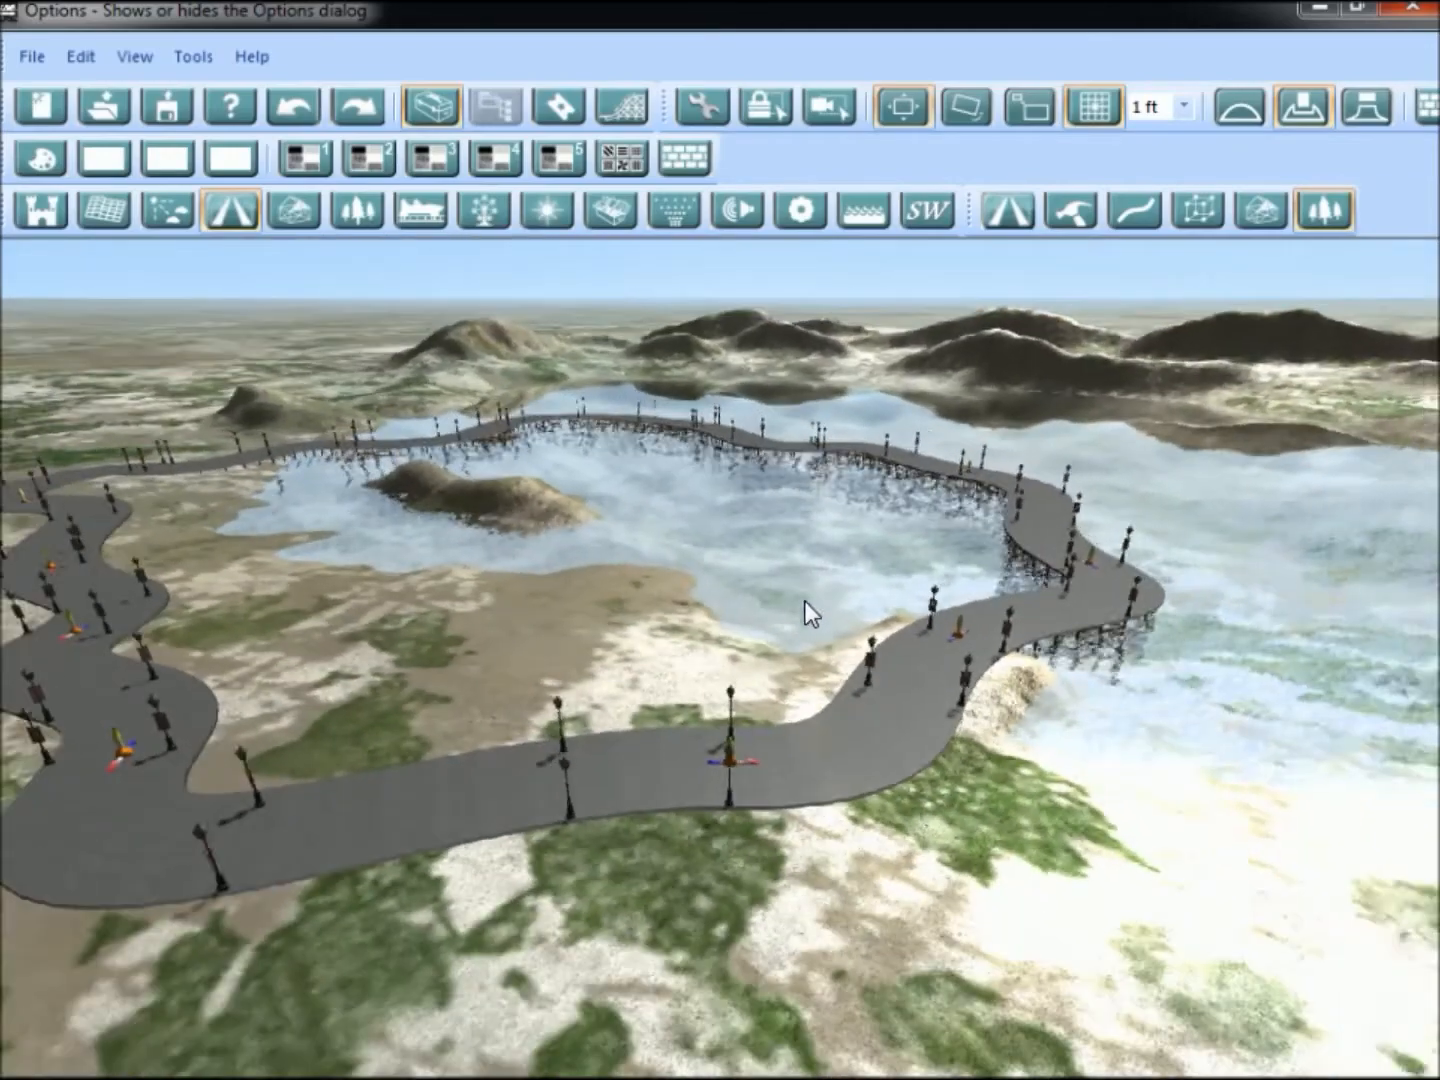
scroll(526, 872, "up", 8)
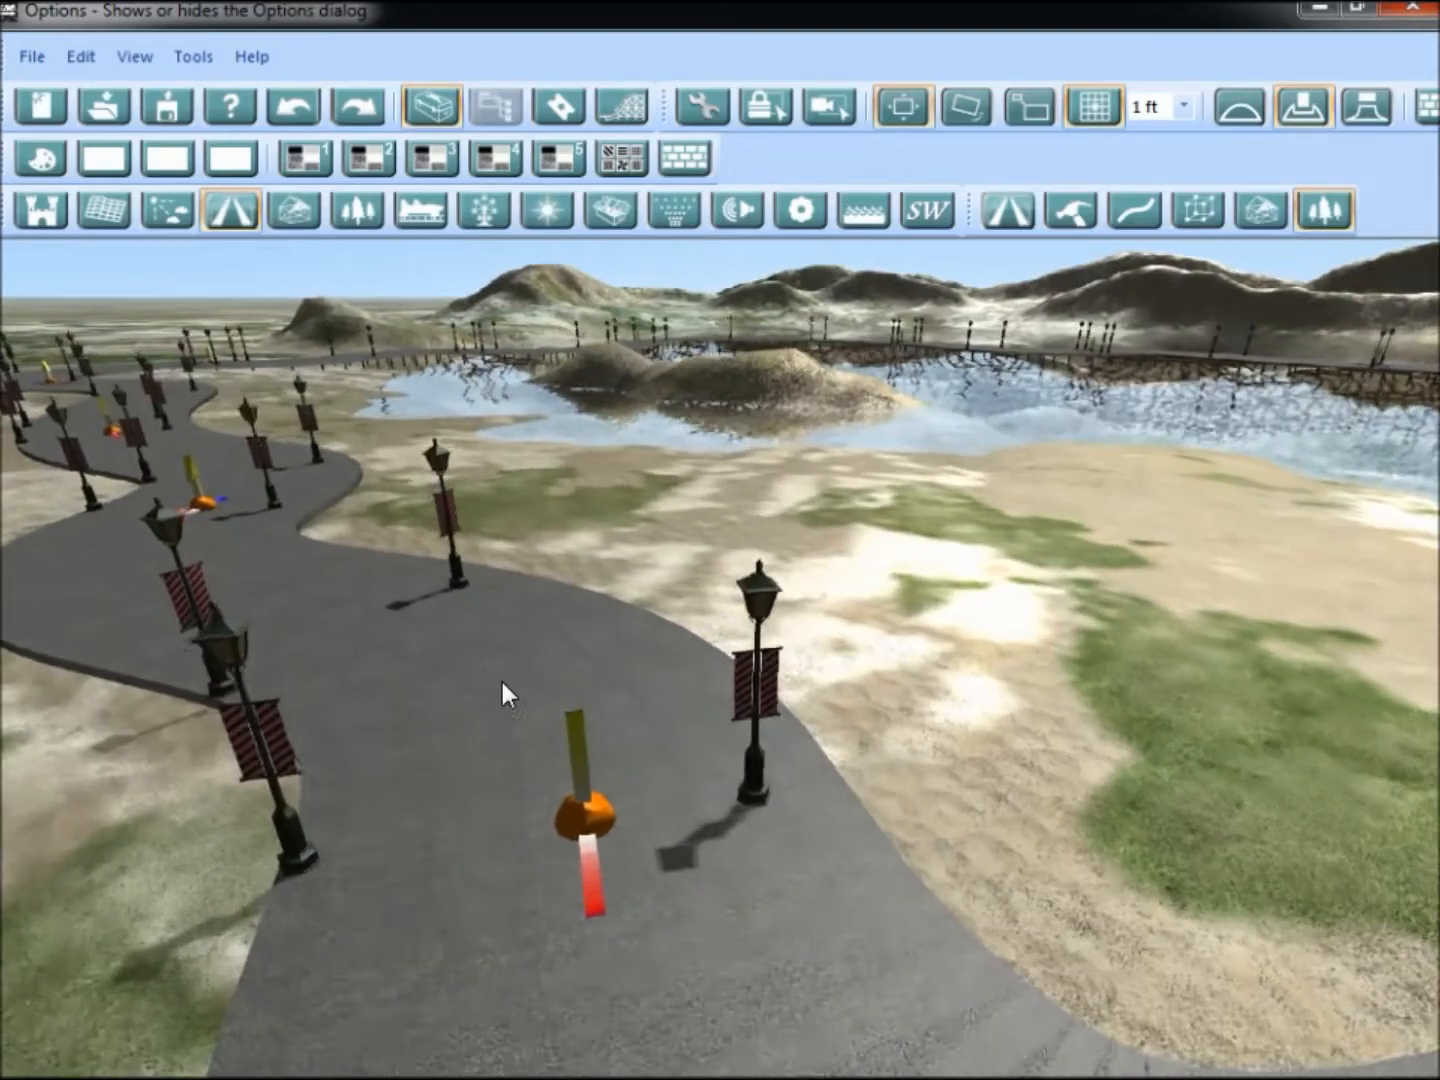
middle_click_drag(501, 682, 367, 708)
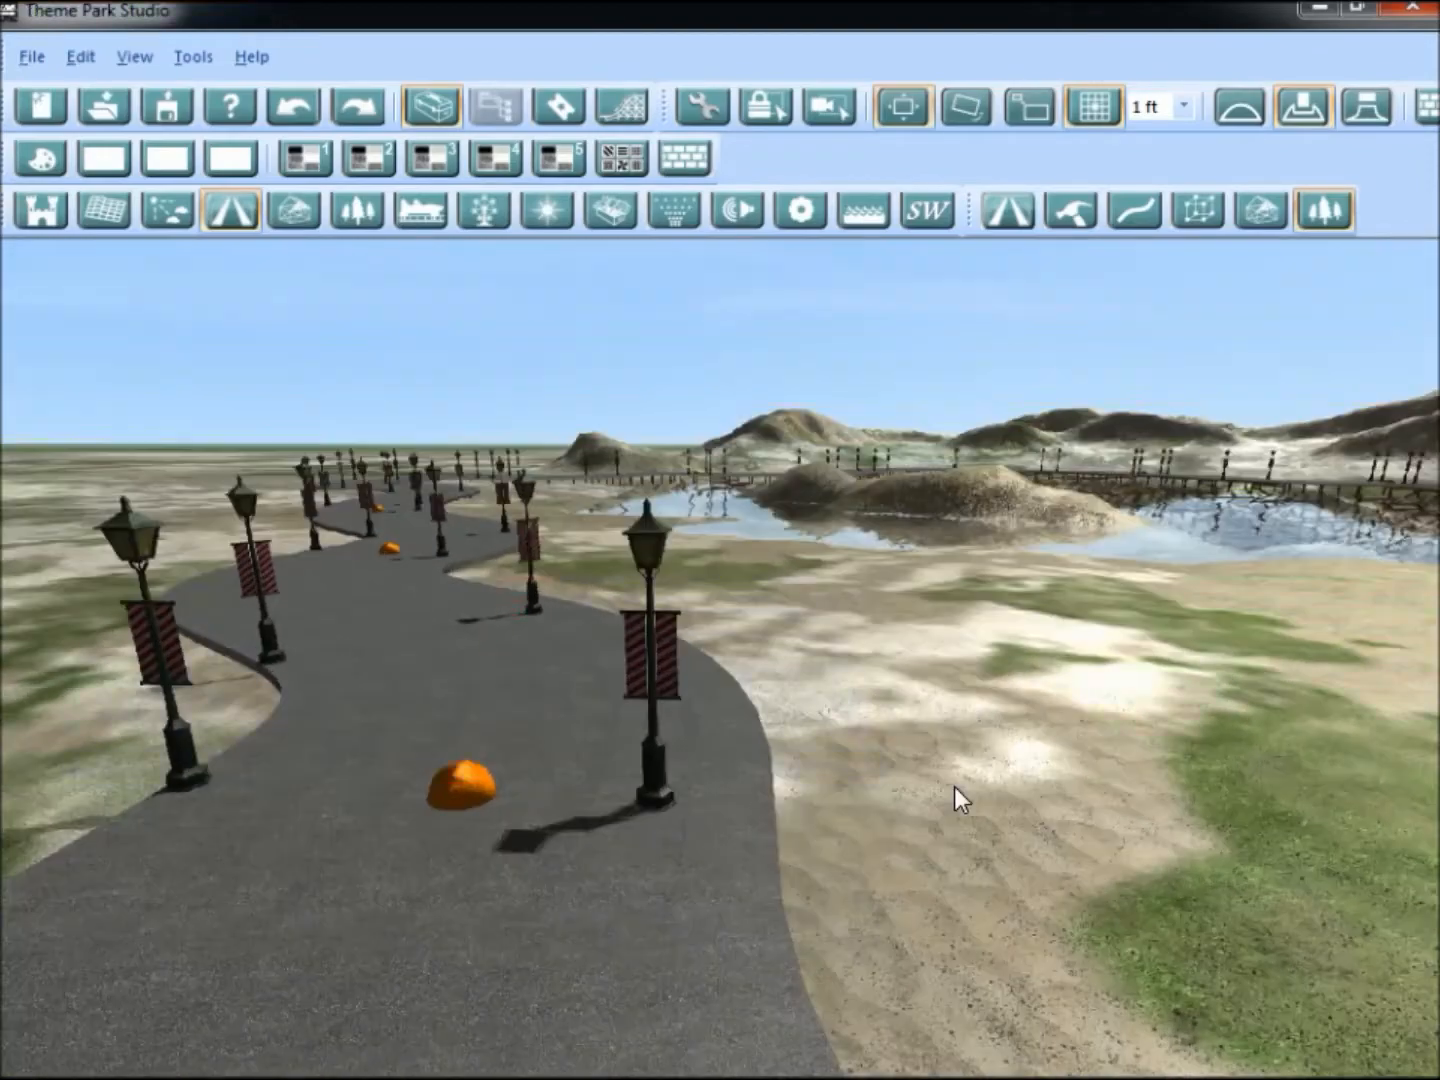
scroll(954, 786, "down", 6)
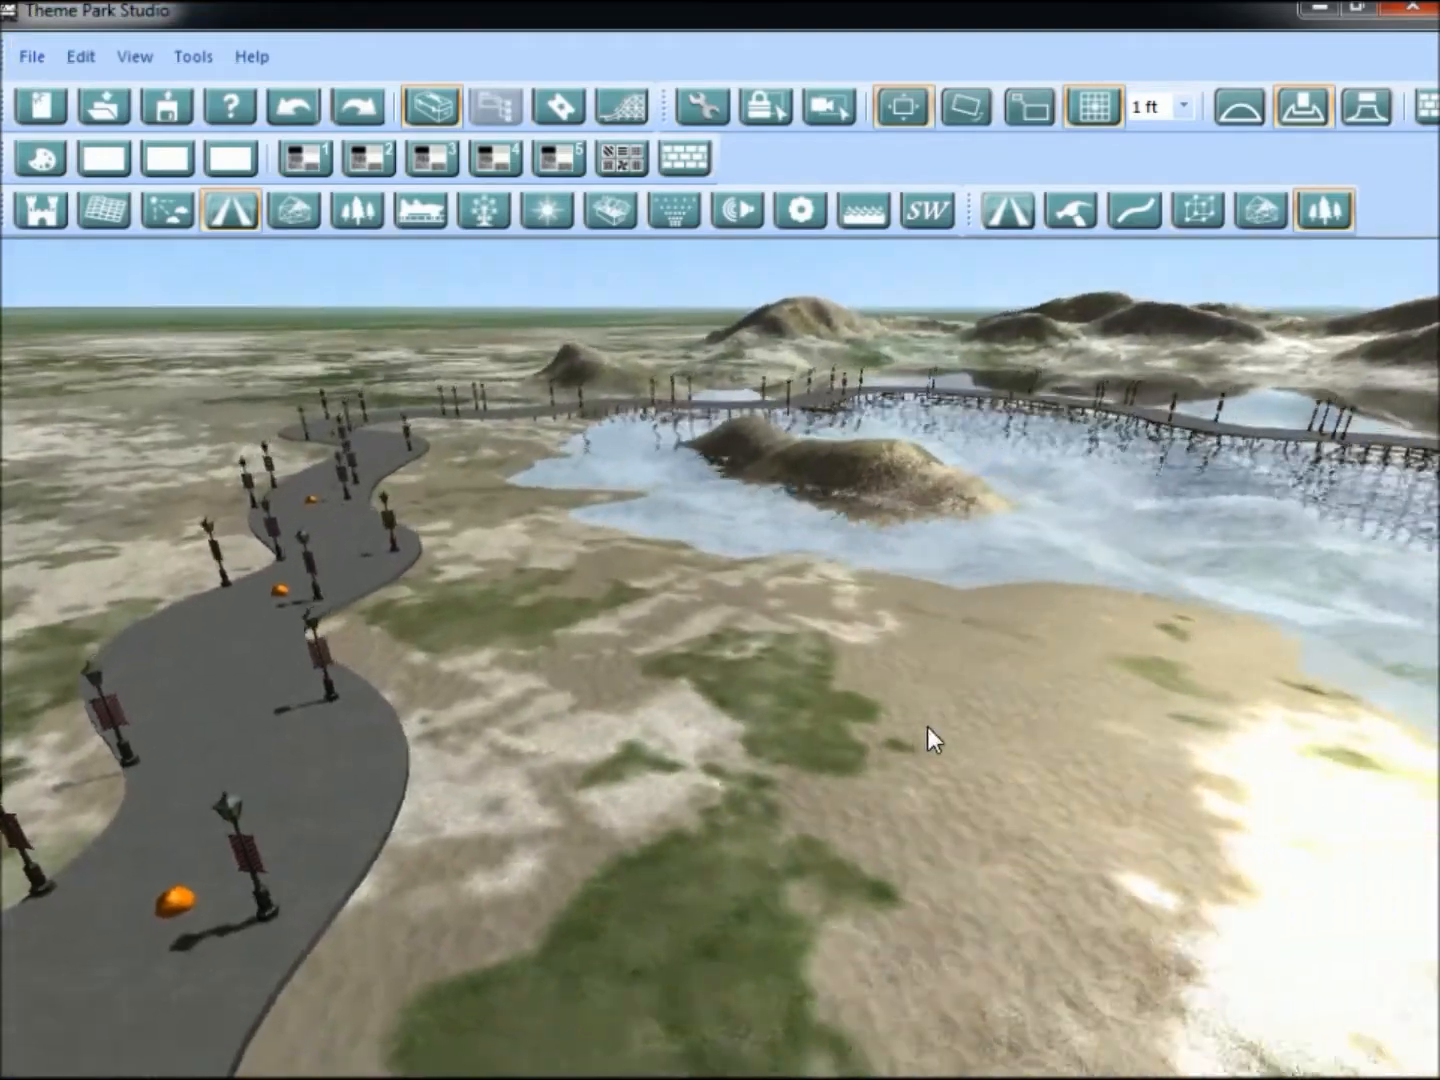
middle_click_drag(927, 726, 913, 702)
scroll(913, 700, "down", 5)
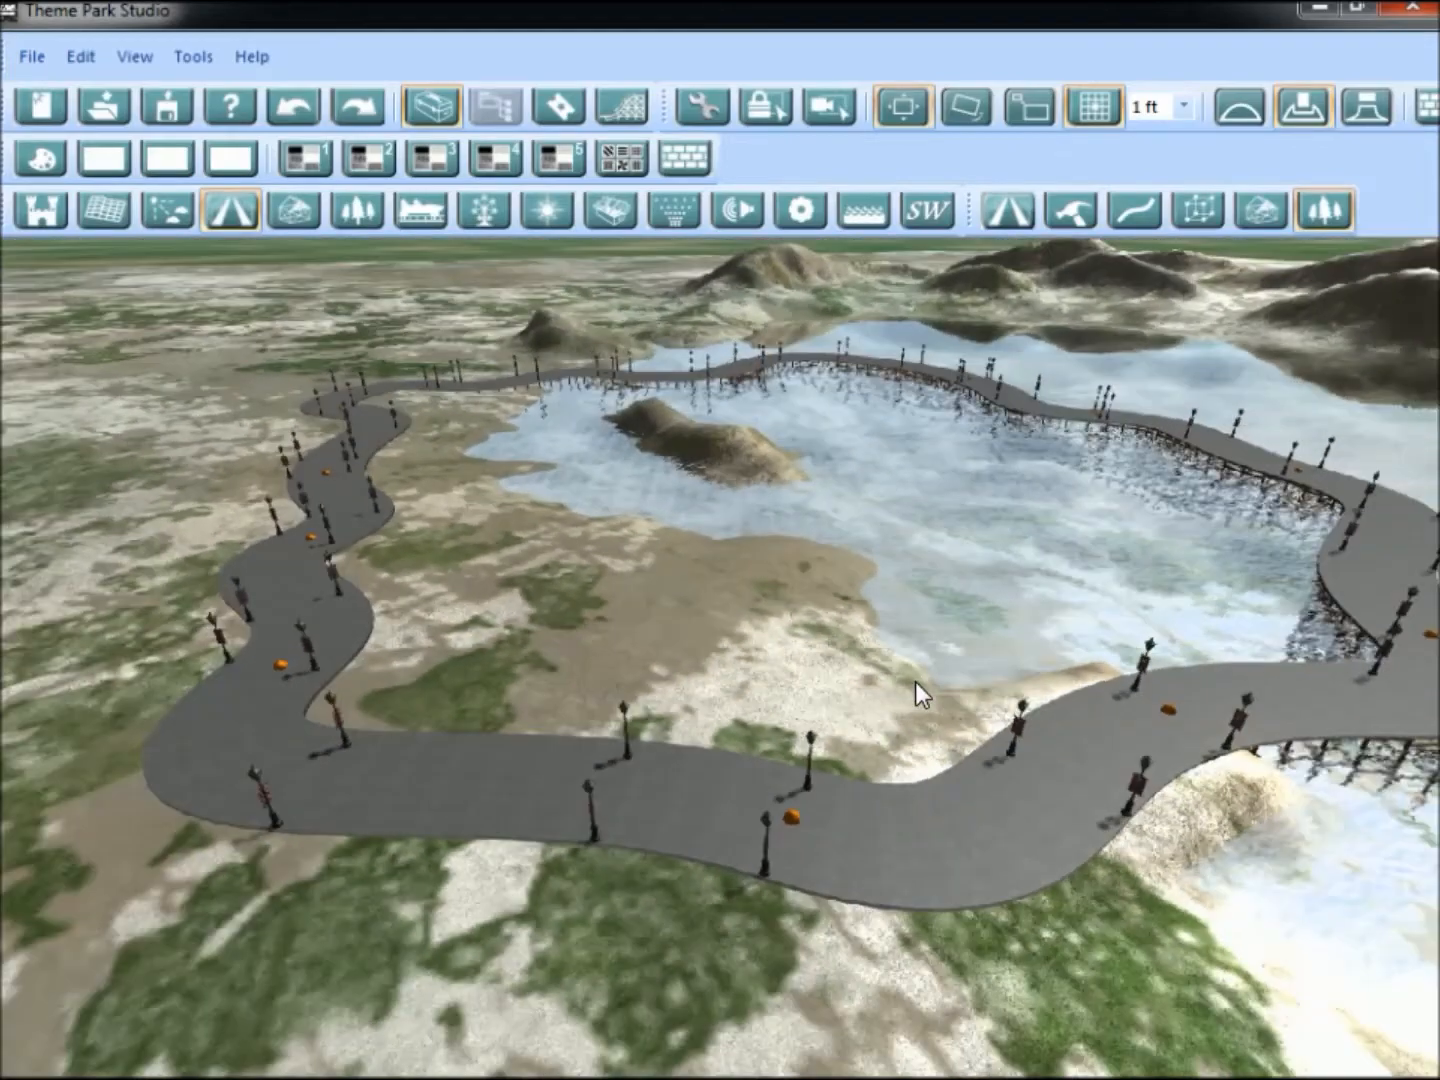
Reselect the nodes of the streetlamp-lined path with a selection box around the loop.
scroll(823, 724, "down", 5)
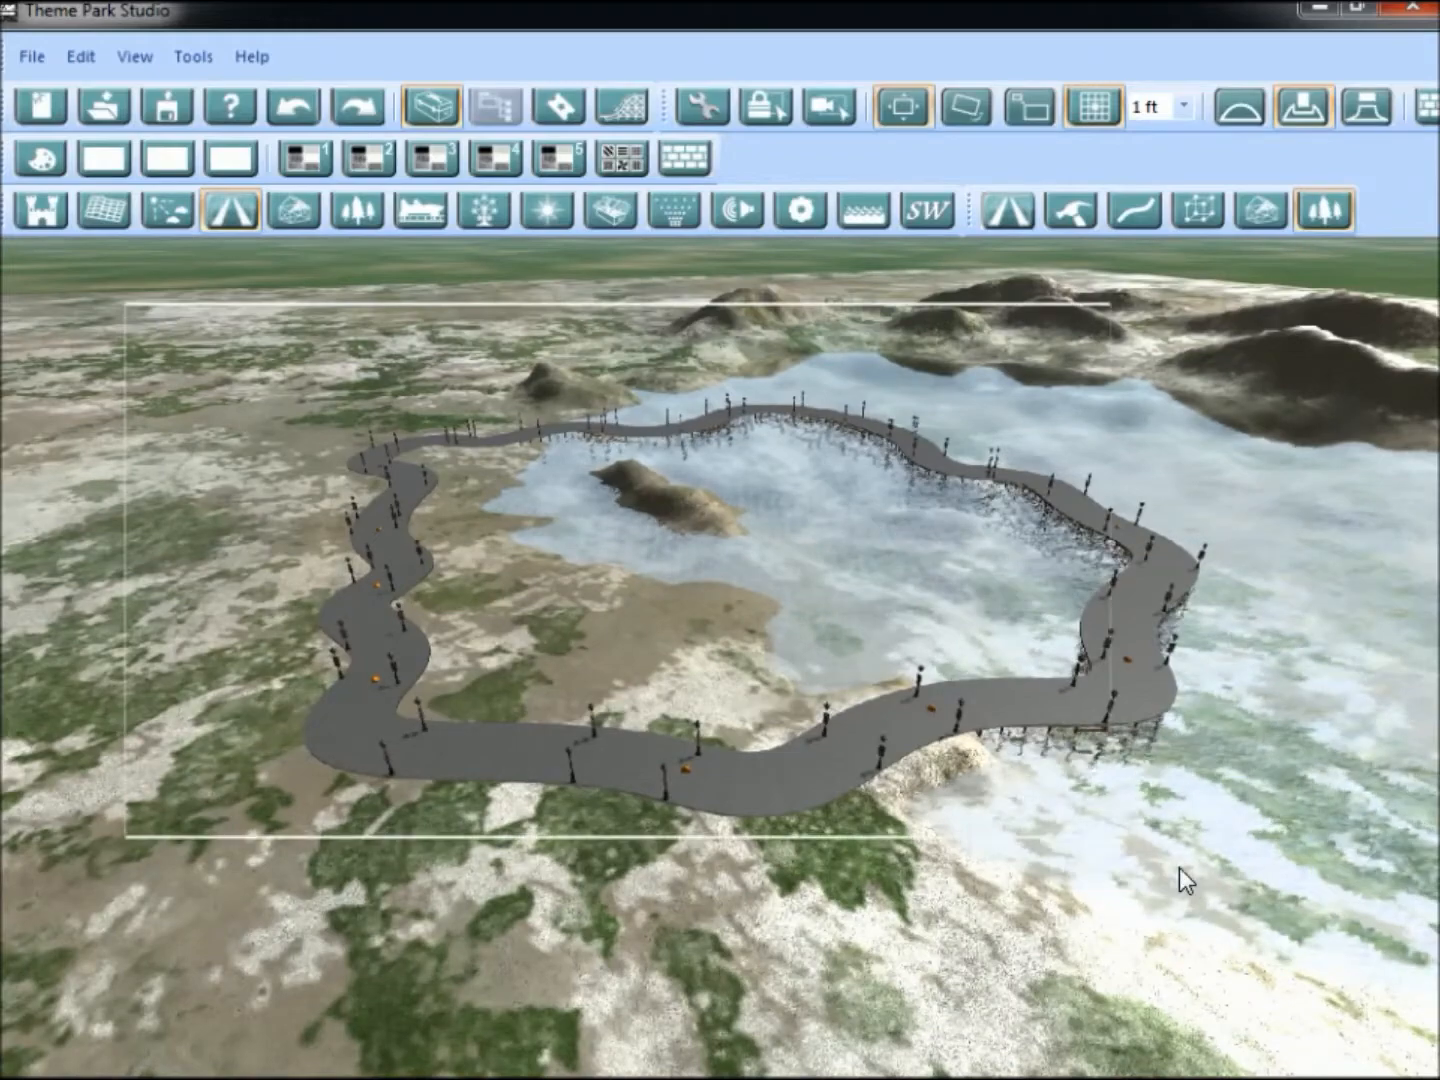
scroll(896, 915, "up", 5)
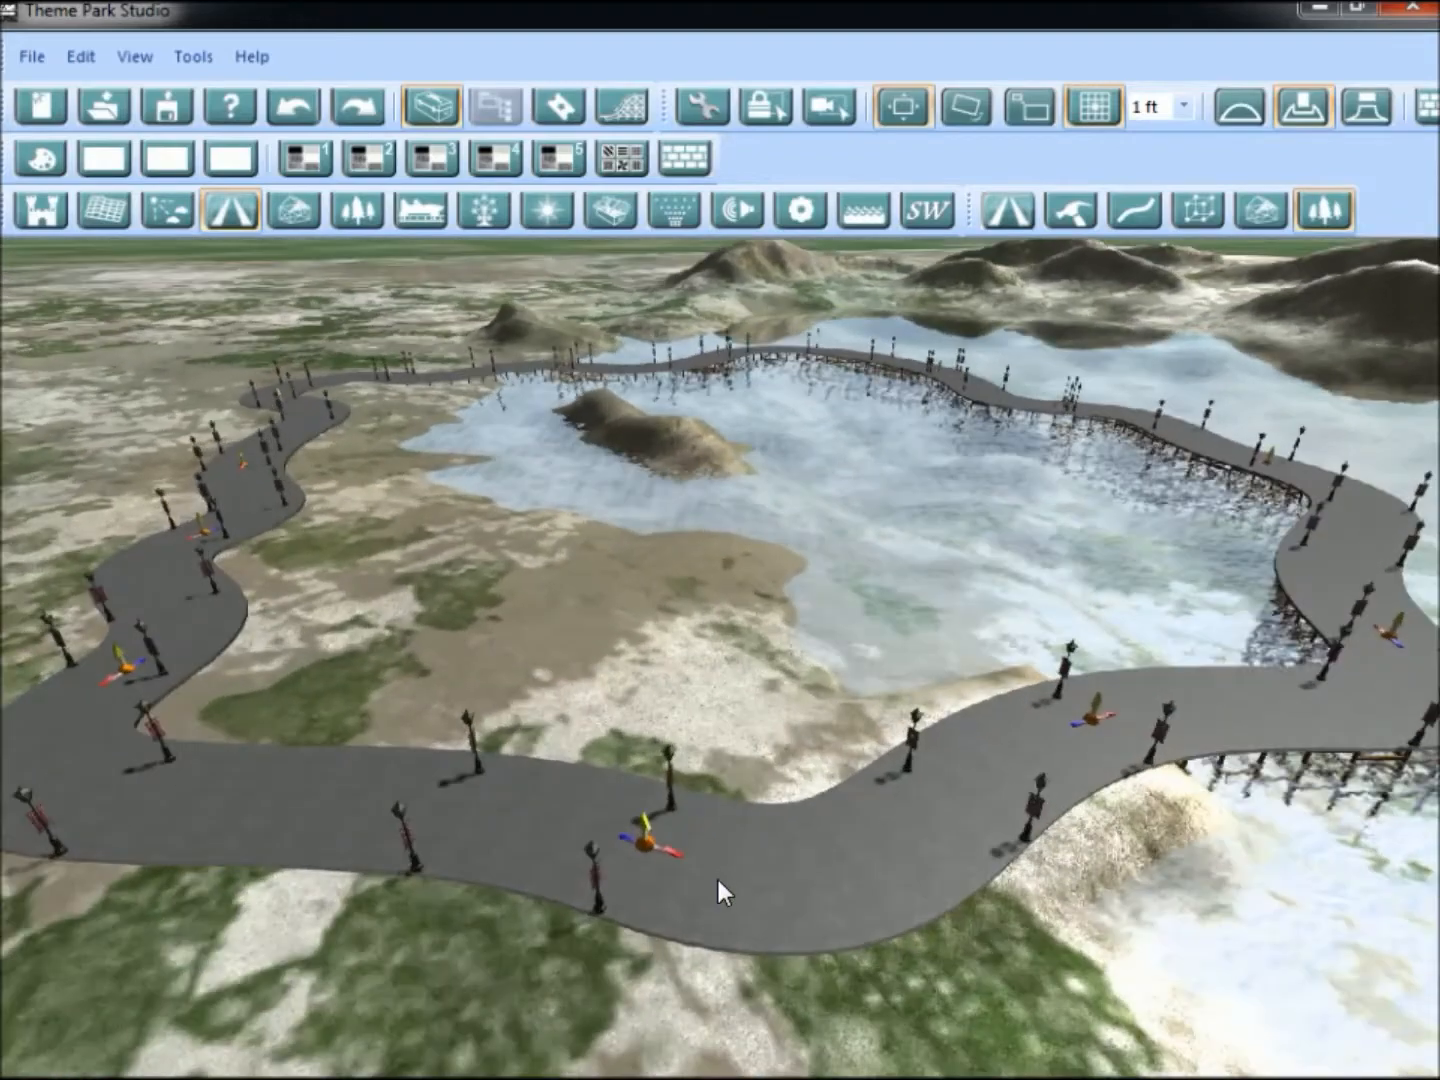
middle_click_drag(717, 878, 716, 802)
scroll(715, 803, "down", 1)
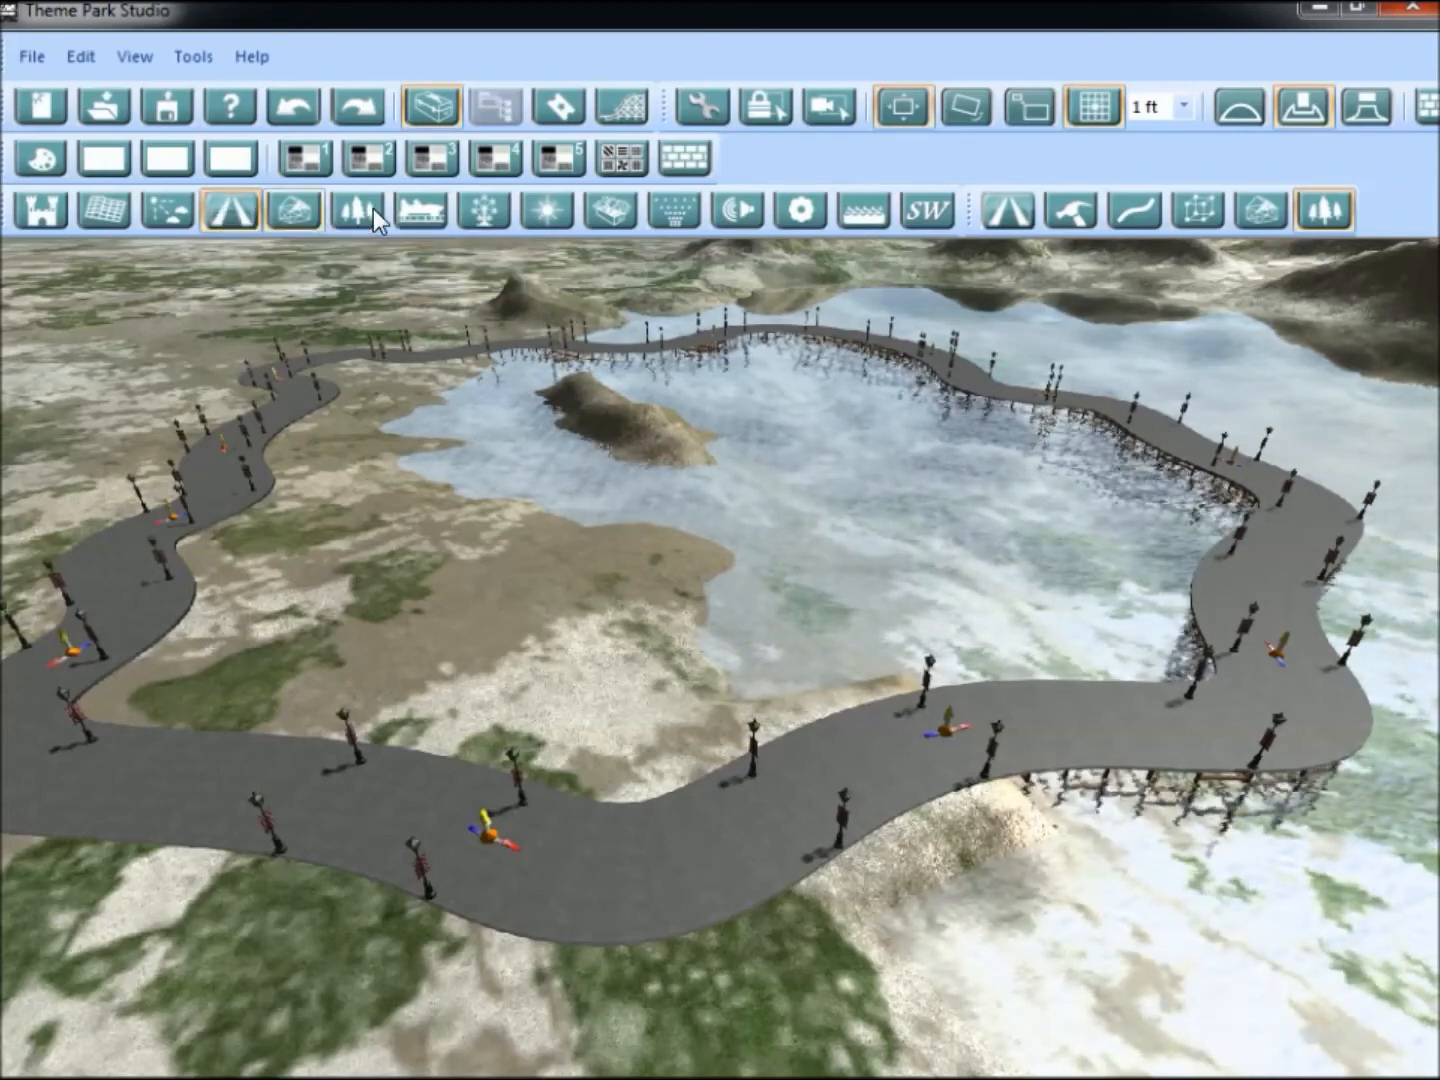
Enable the left fence in the path properties for the selected path loop.
left_click(1083, 213)
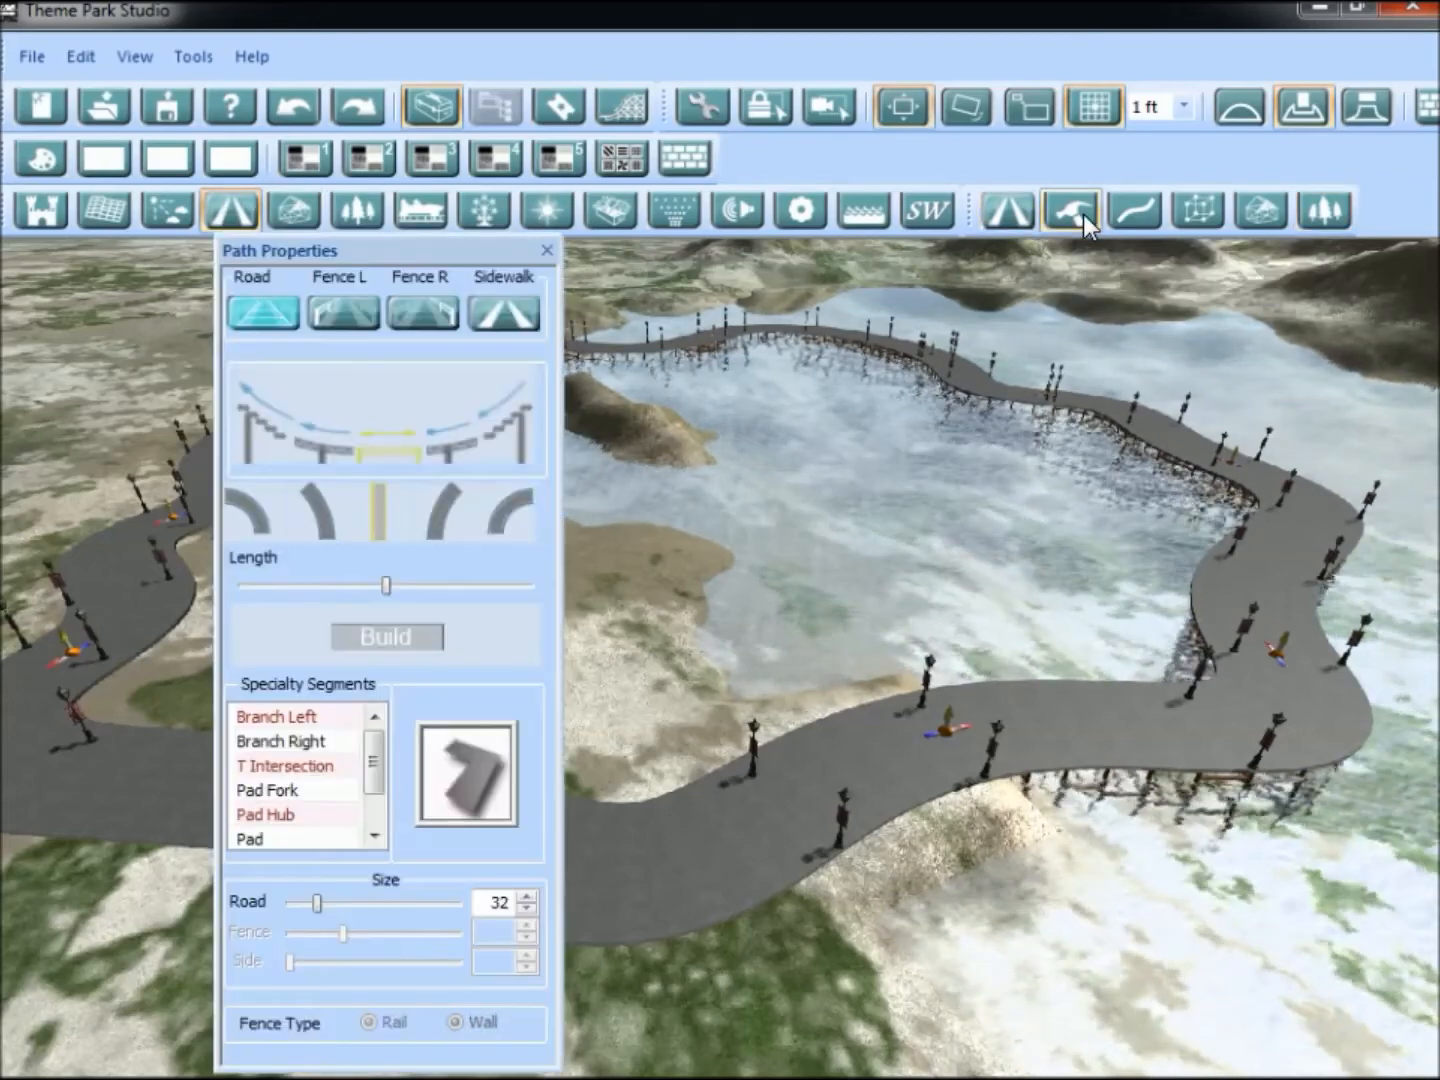
left_click(340, 310)
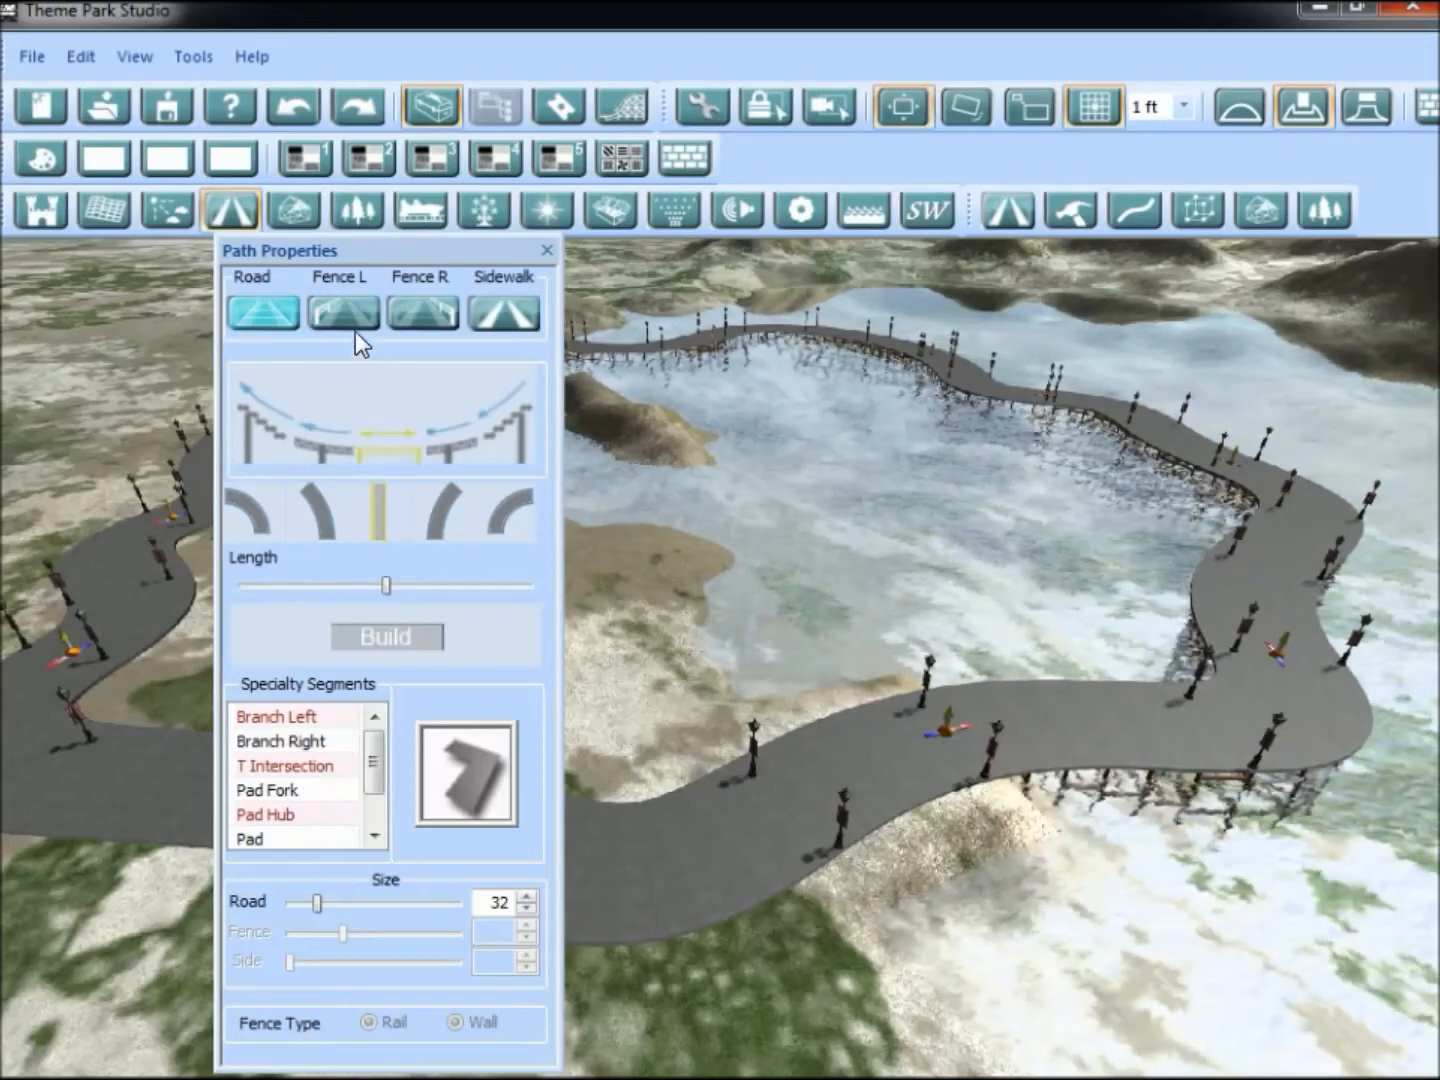
left_click(352, 316)
middle_click_drag(1252, 718, 888, 718)
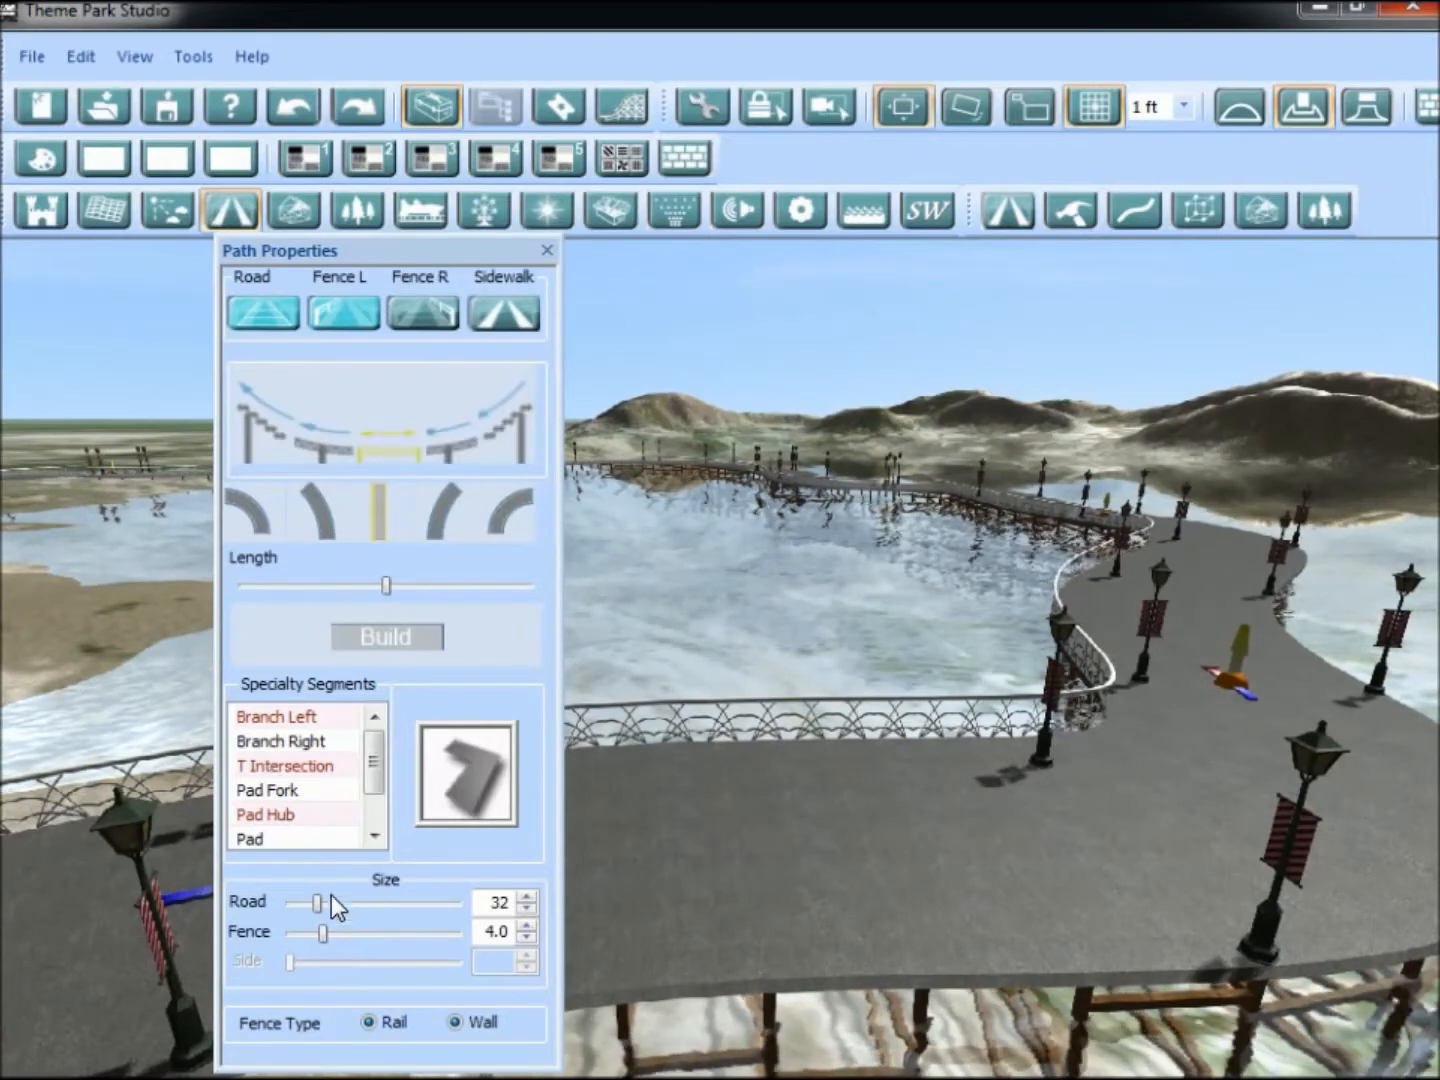
Set the fence size to 6.5 for the path loop.
left_click(527, 924)
left_click(527, 924)
left_click(526, 925)
left_click(526, 925)
left_click_drag(527, 924, 527, 925)
left_click(524, 937)
left_click(523, 938)
left_click(523, 937)
left_click(523, 937)
left_click(523, 938)
left_click(523, 938)
left_click(523, 938)
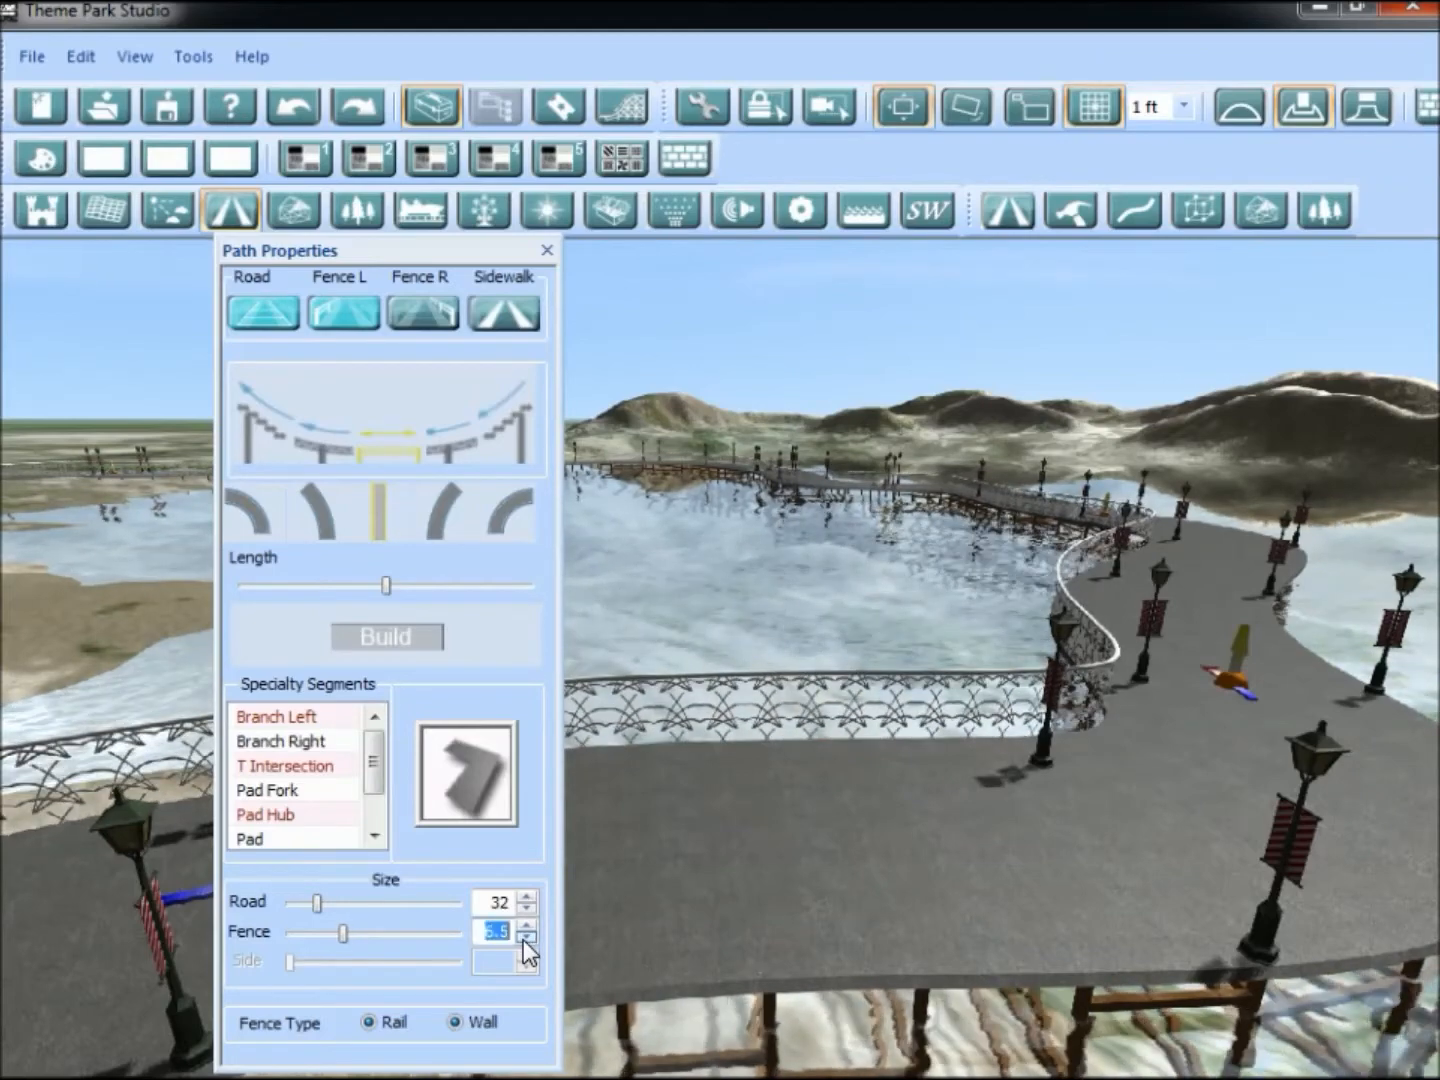
left_click(523, 939)
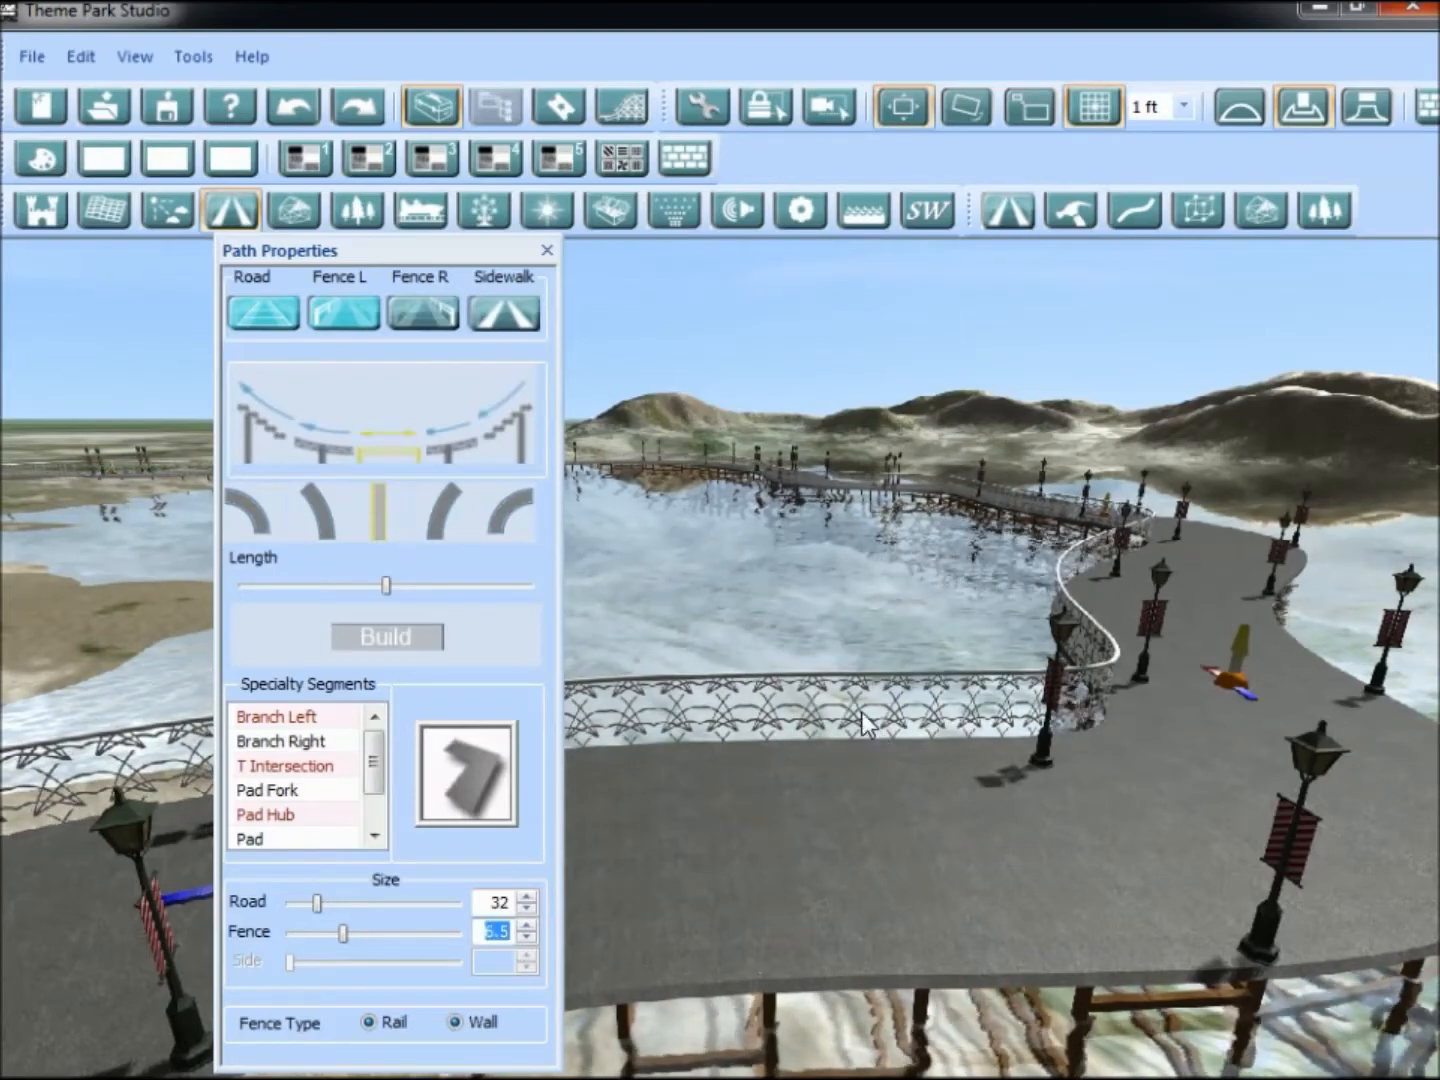
Change the path's fence type to Wall and inspect the fence along the lakeside edge.
middle_click_drag(838, 619, 756, 640)
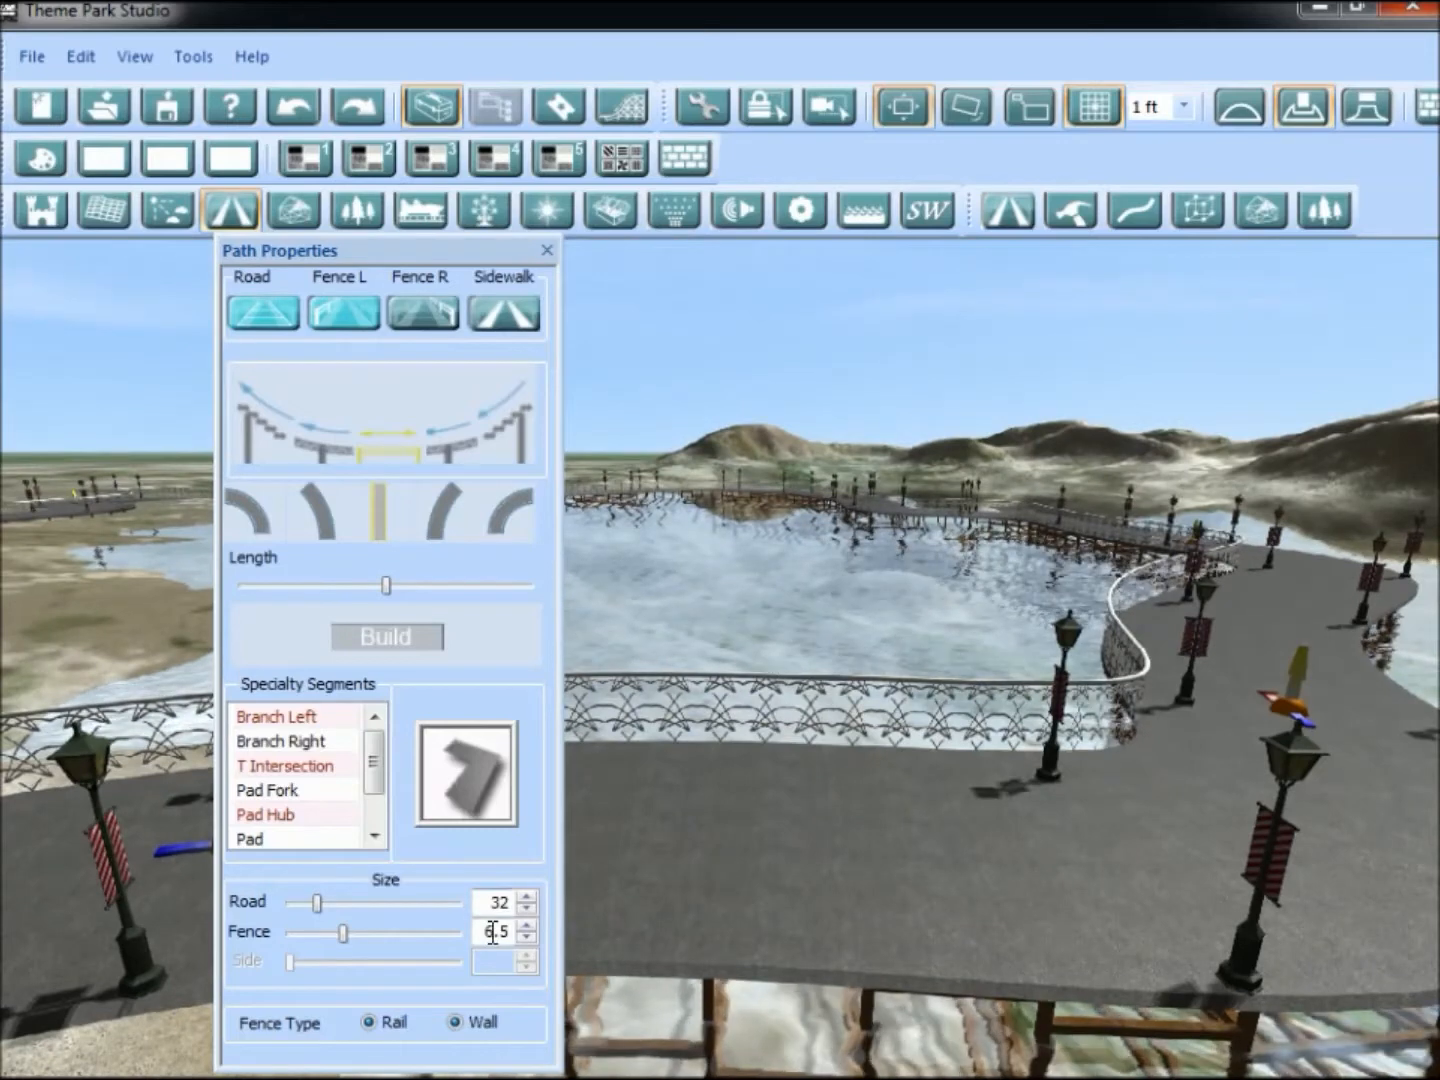
left_click(362, 1021)
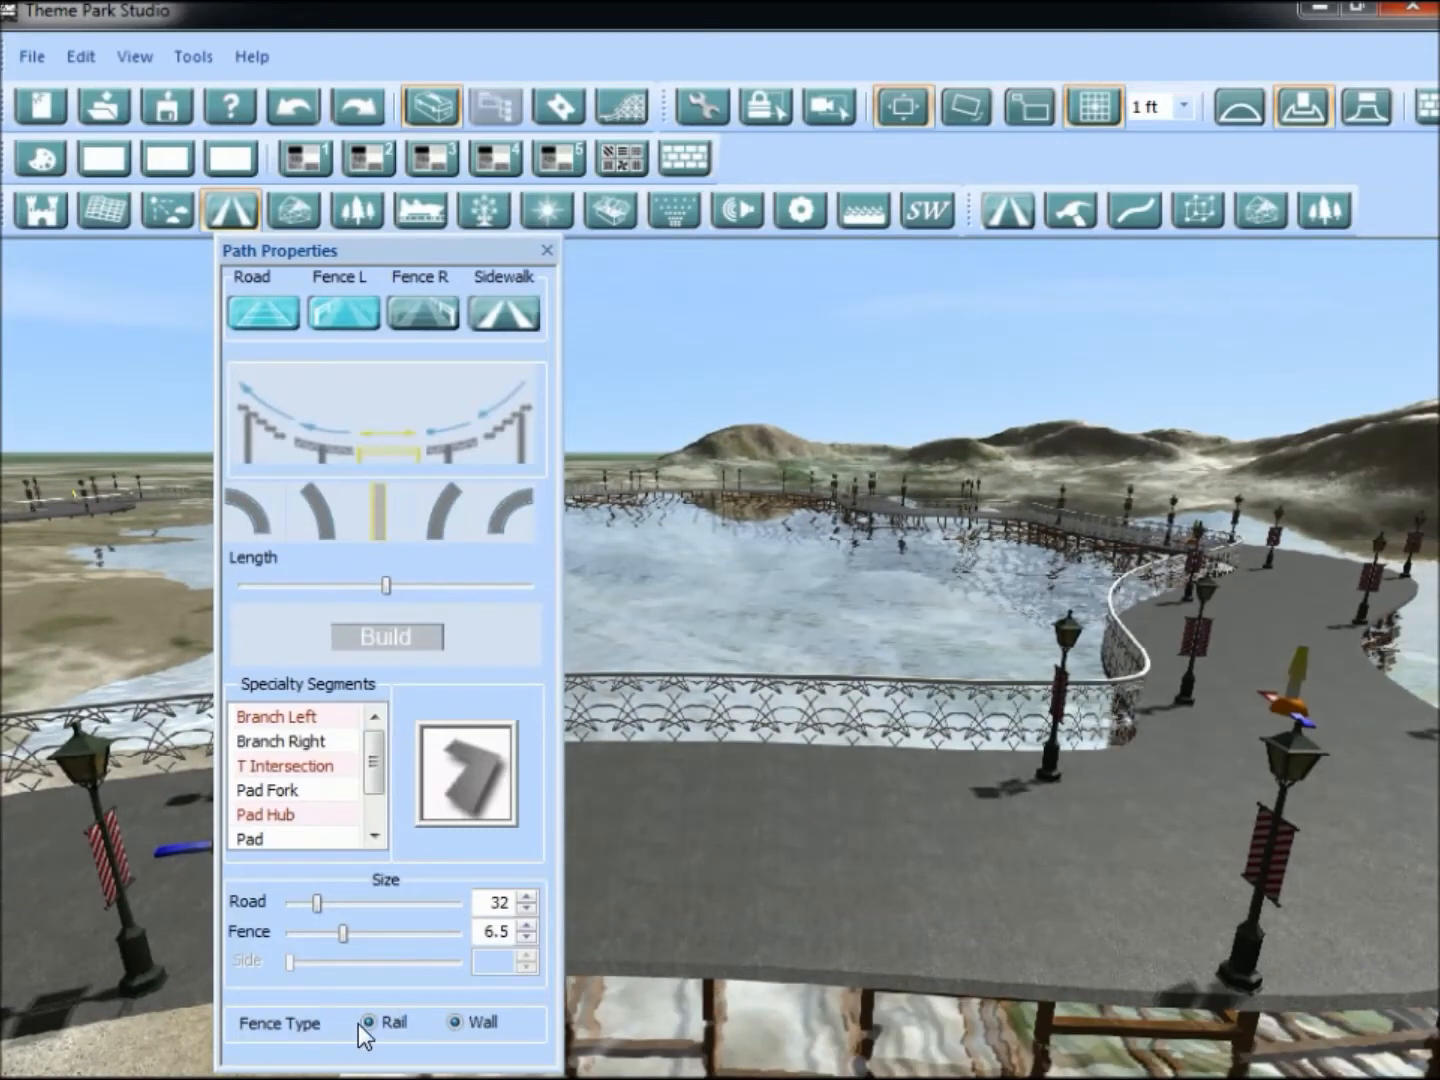
left_click(455, 1021)
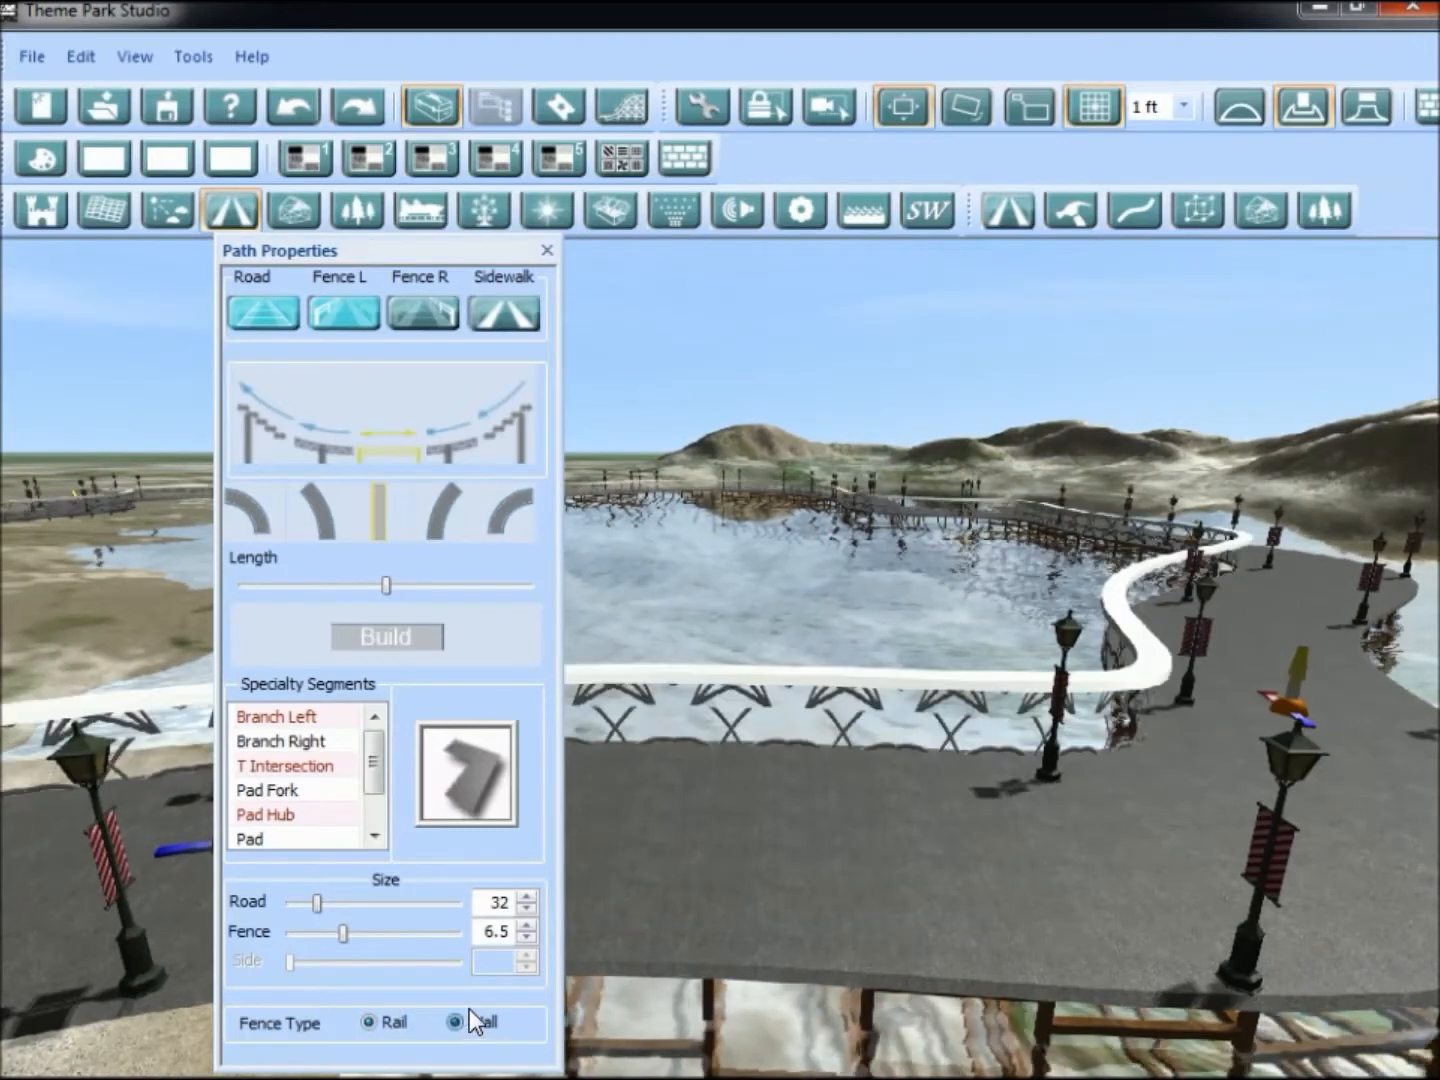
left_click_drag(917, 813, 1077, 664)
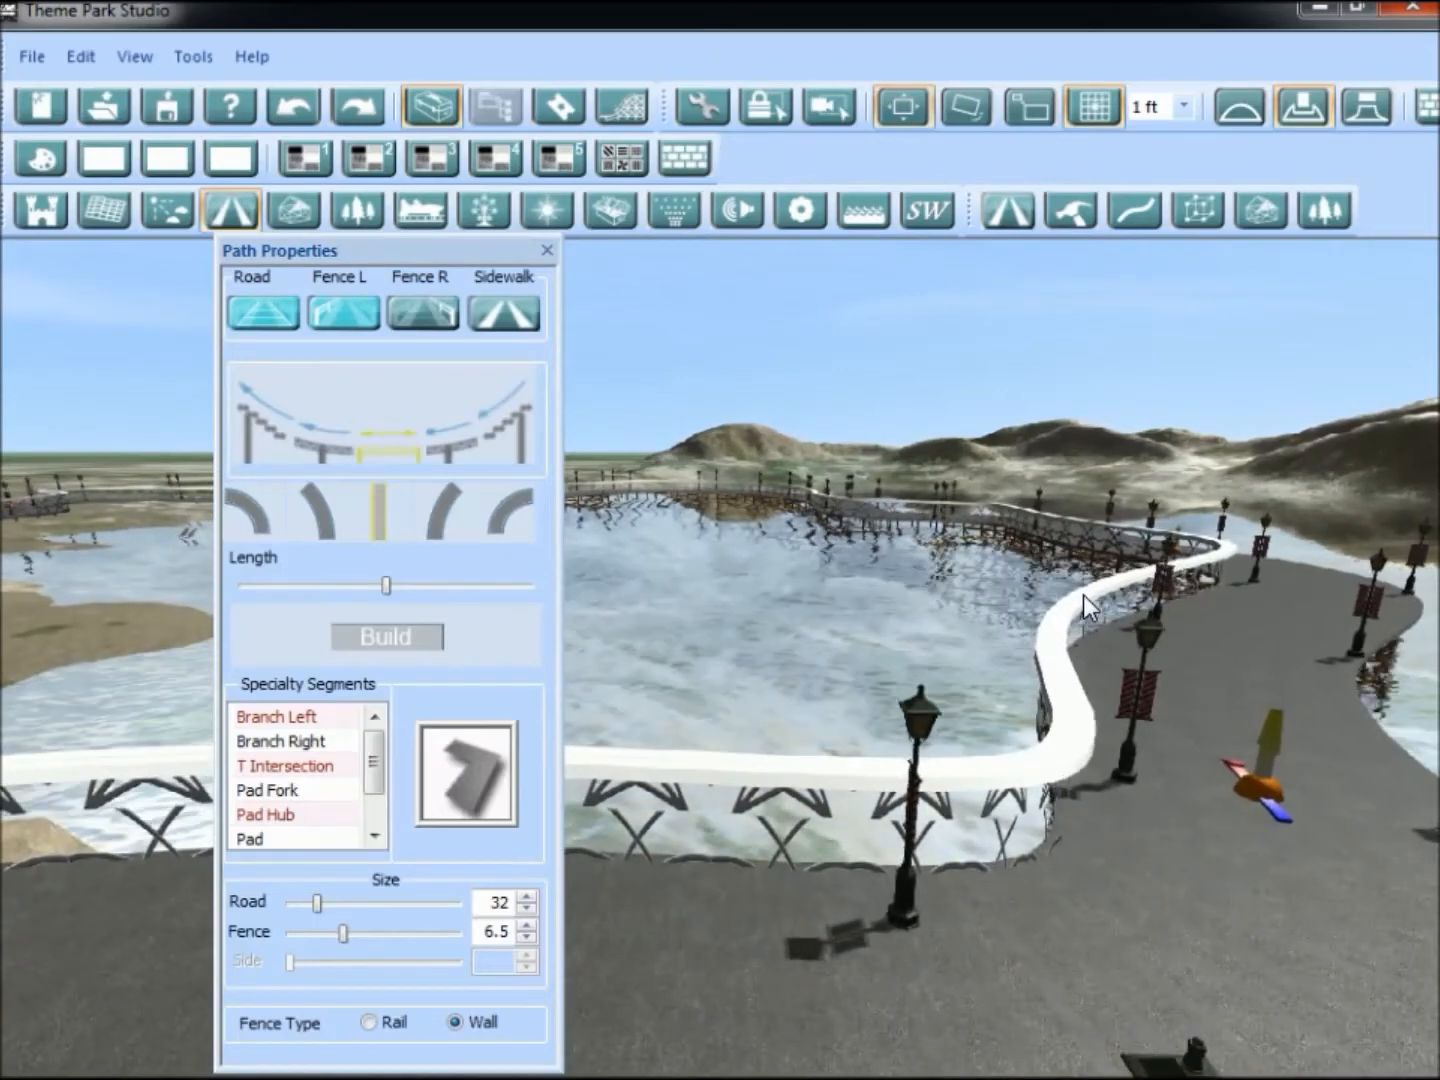
mouse_move(750, 757)
left_mouse_down()
mouse_move(748, 781)
mouse_move(933, 734)
mouse_move(949, 742)
mouse_move(879, 770)
mouse_move(851, 809)
mouse_move(975, 846)
left_mouse_up()
left_click_drag(720, 858, 931, 780)
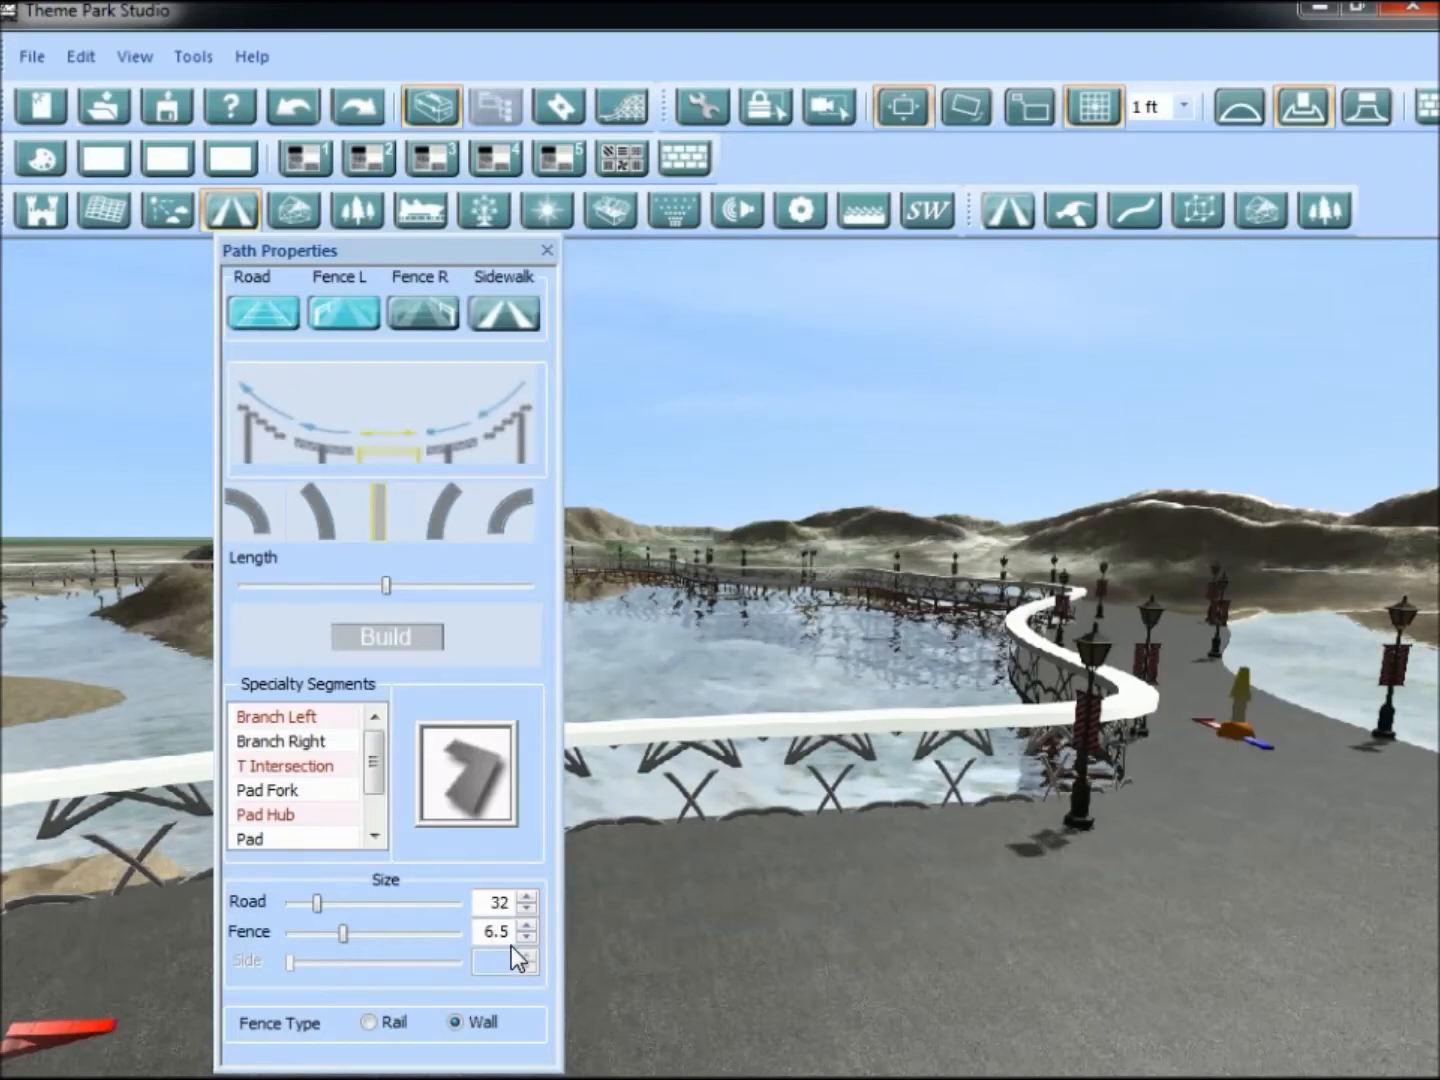
Close the path properties and pick the Gray Brick 3 material from Material Library 1 for painting.
left_click_drag(752, 811, 781, 759)
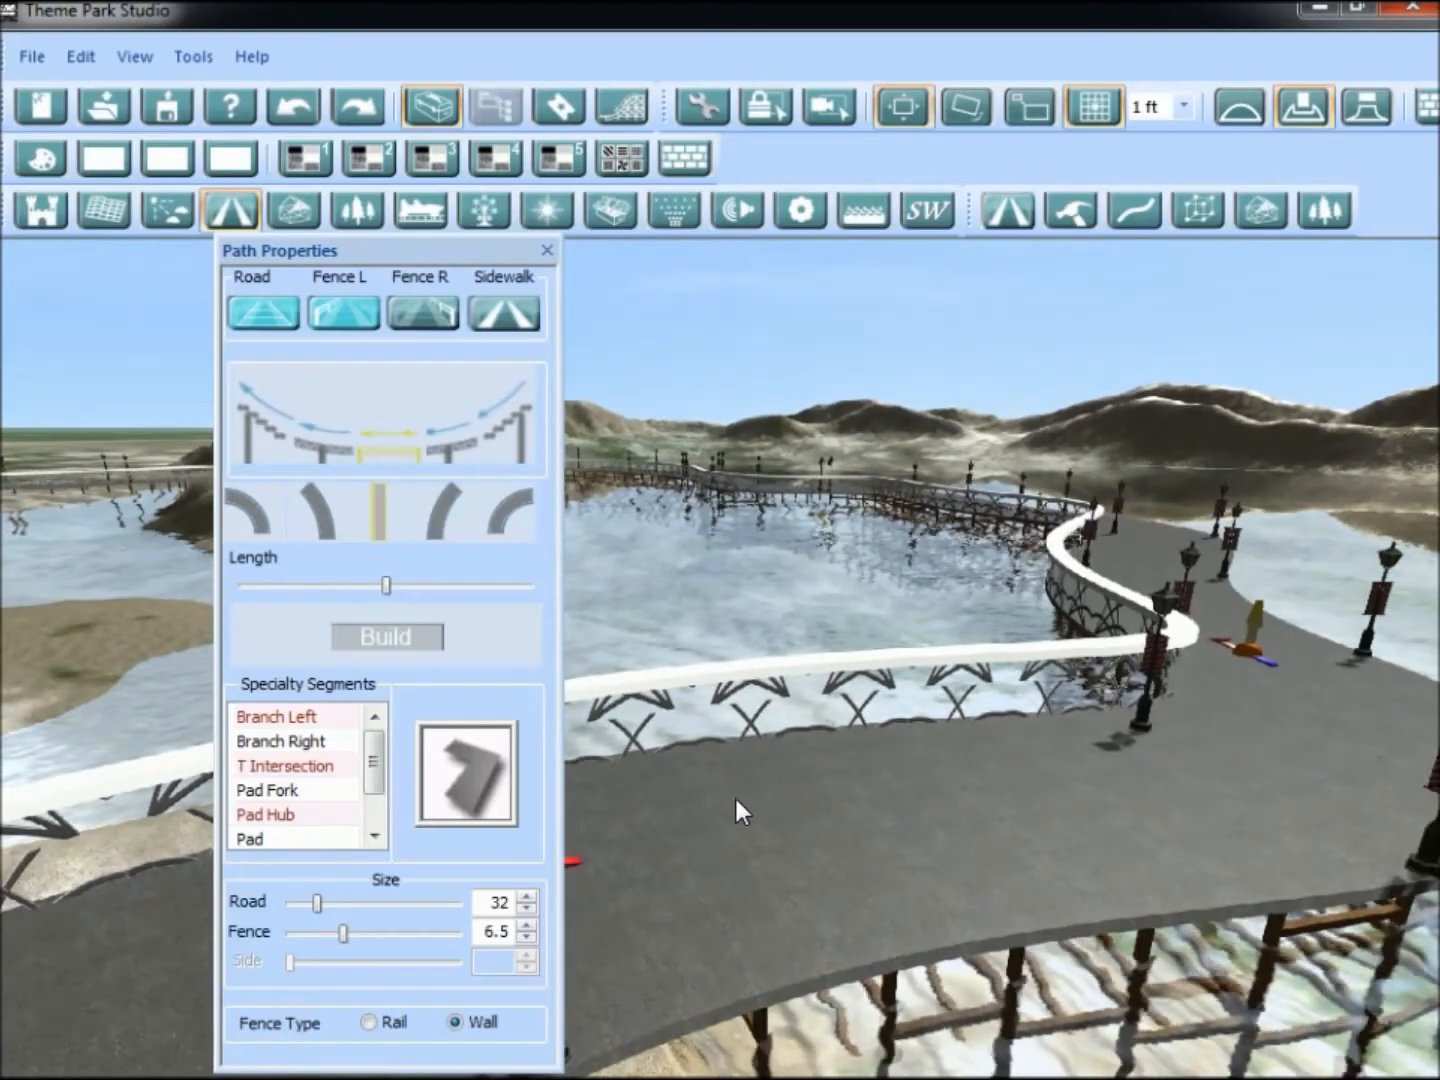
left_click(545, 248)
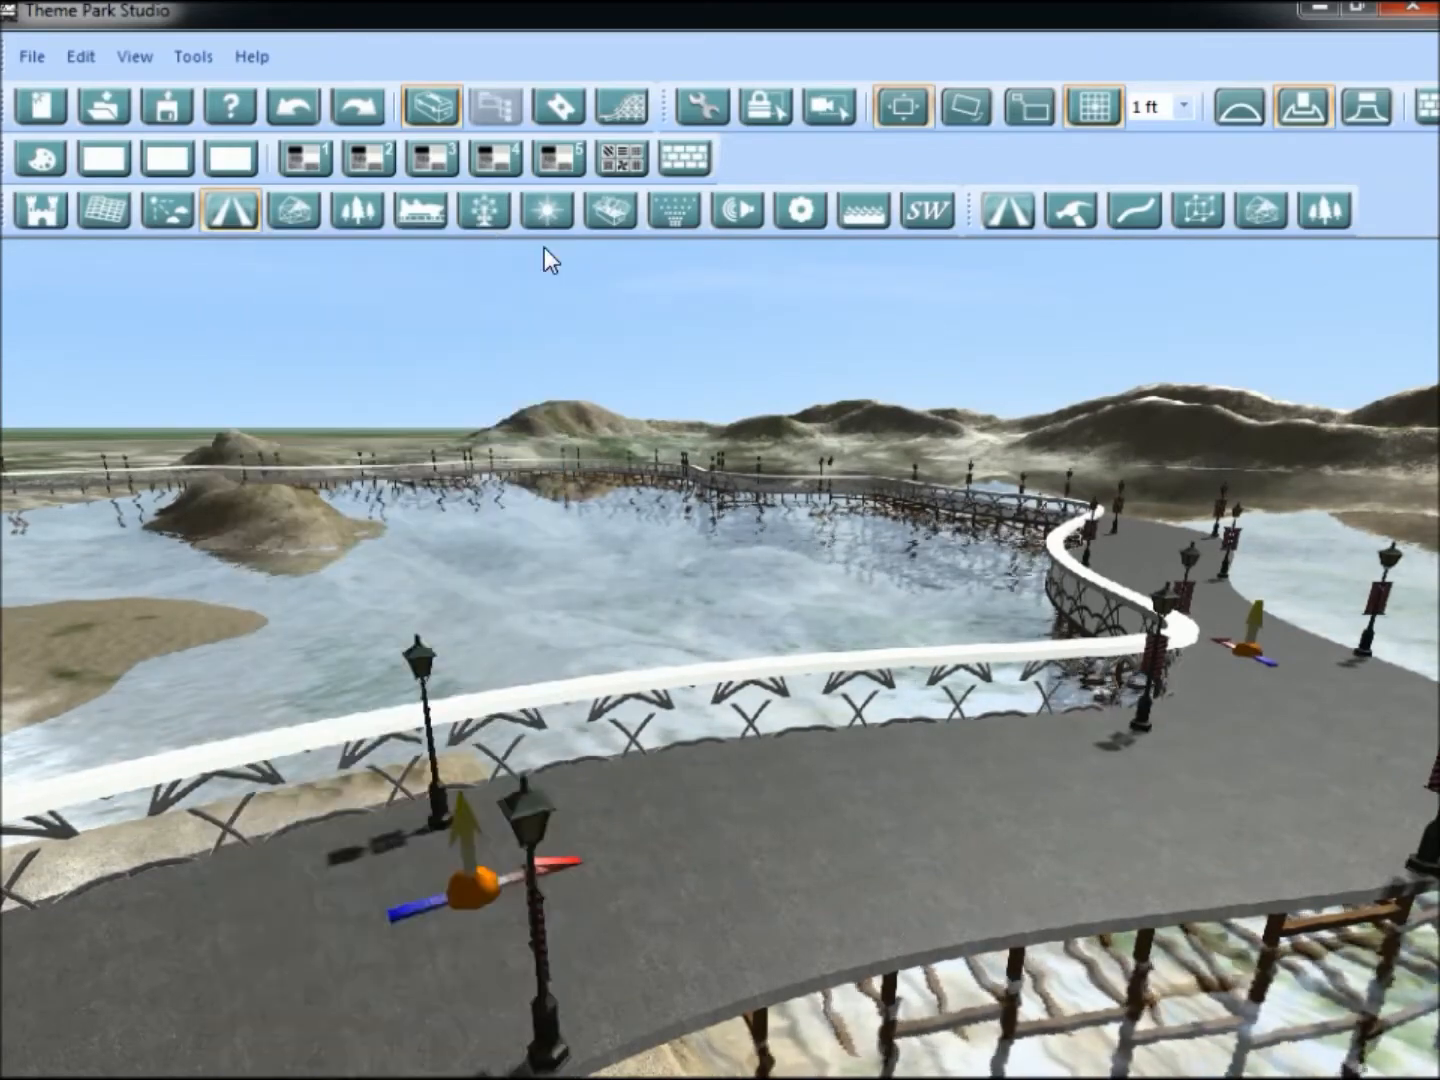
left_click(312, 150)
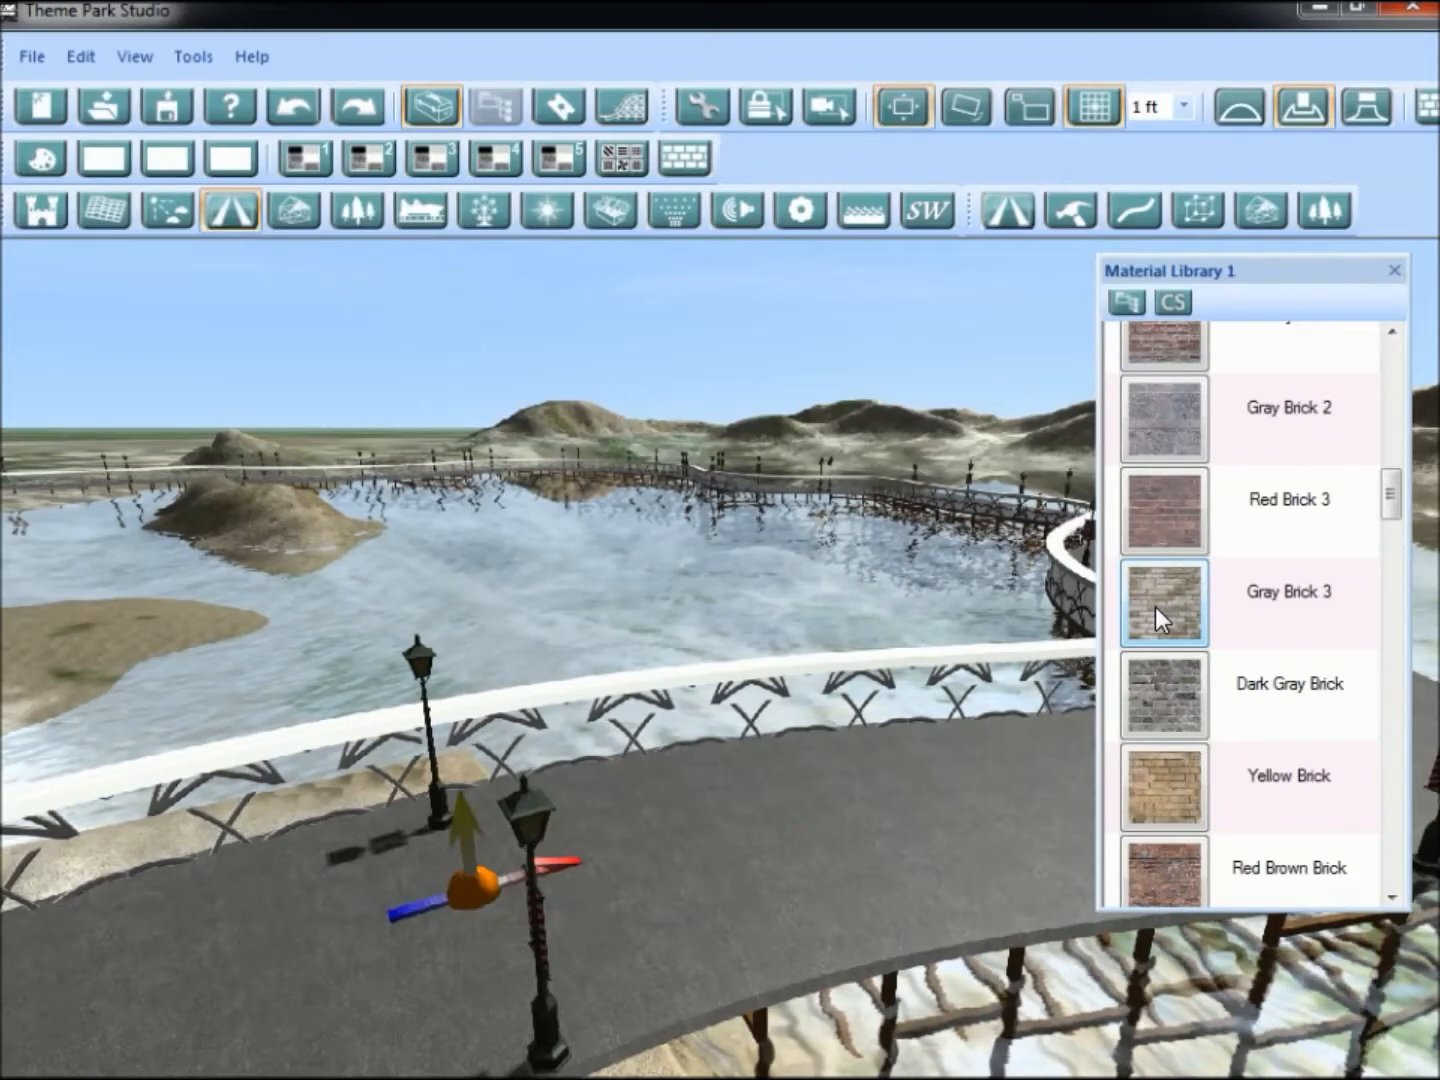
left_click_drag(1155, 607, 1111, 623)
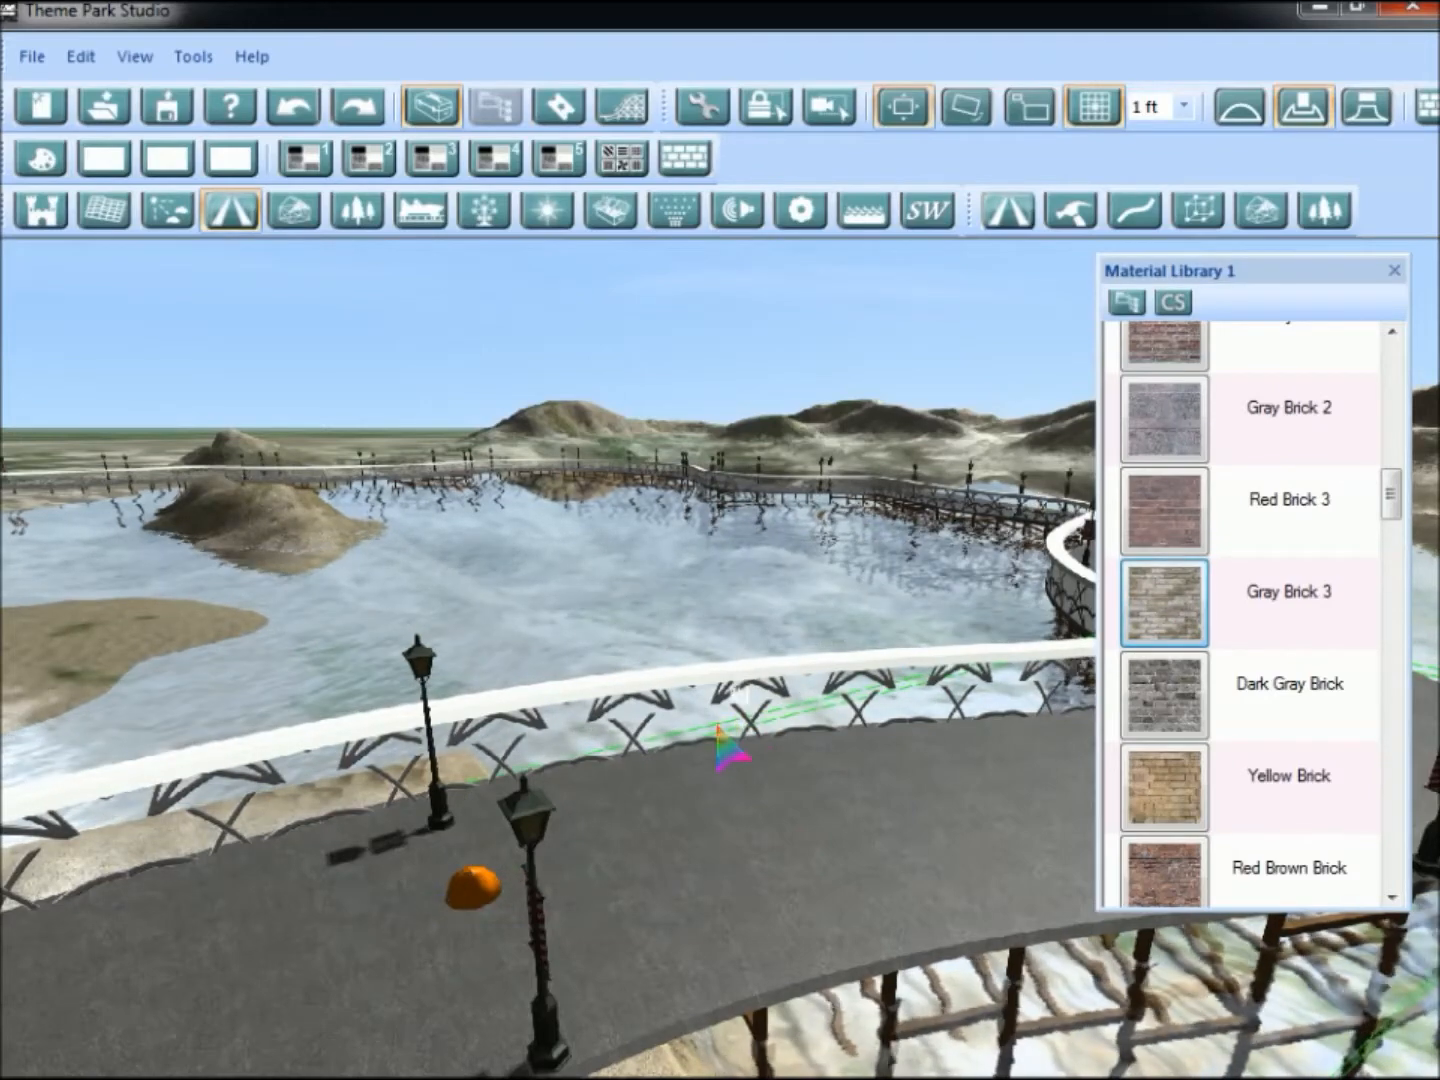
Apply Gray Brick 3 to the wall and wall top of the nearest path segment beside the lake.
key("d")
key("s")
key("w")
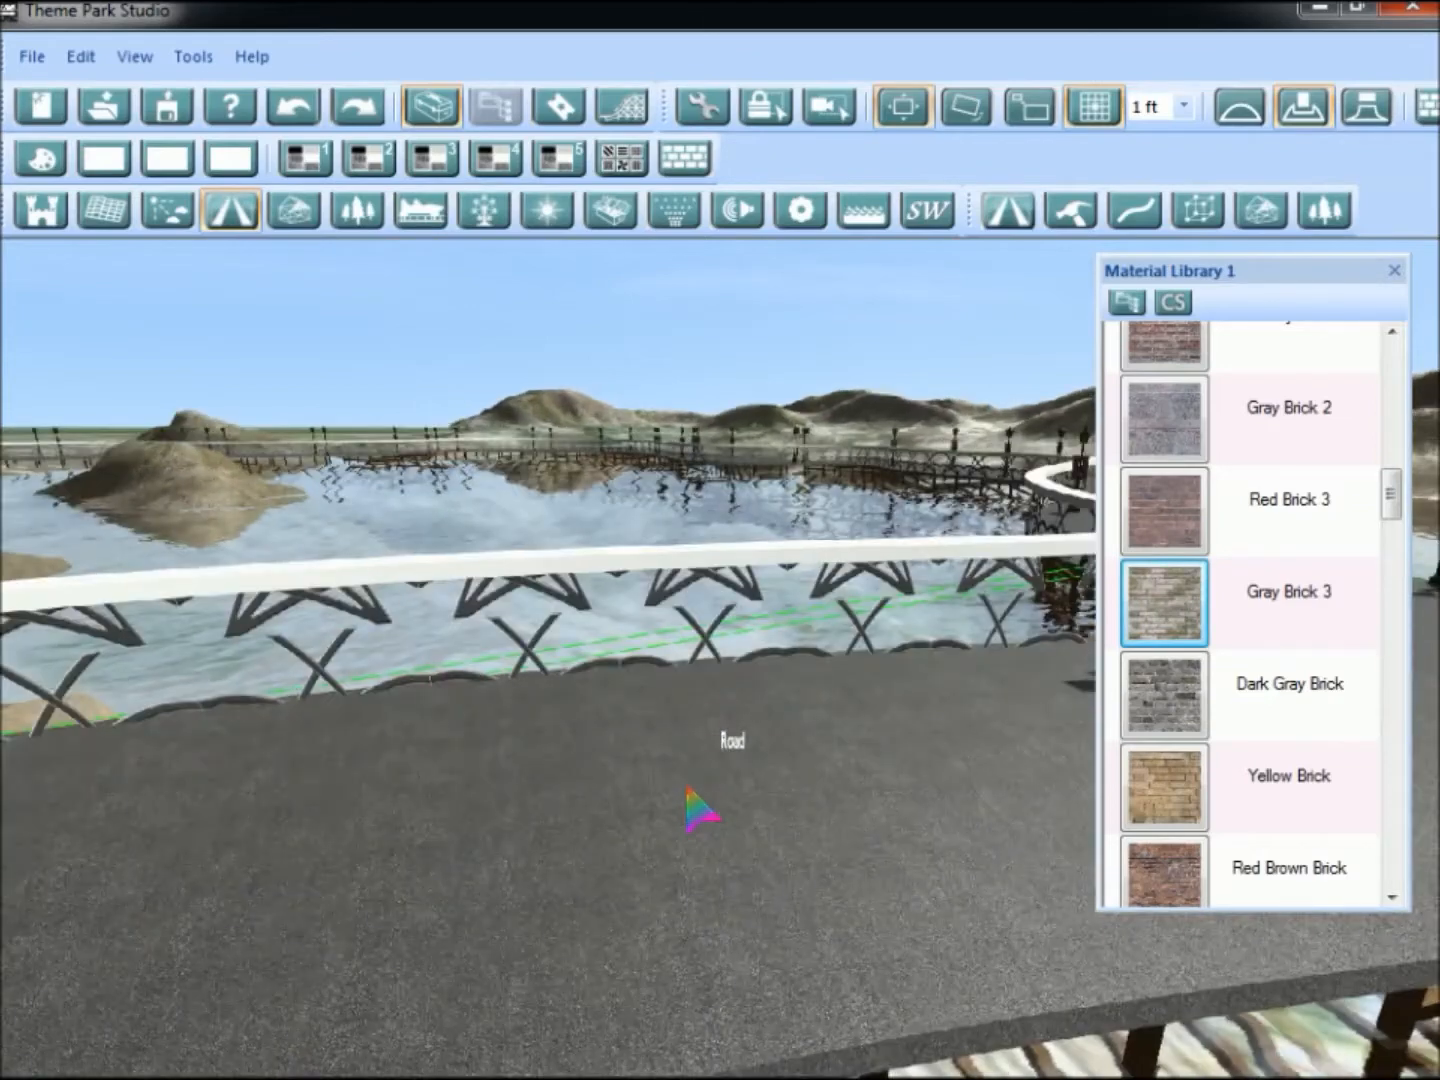
key("s")
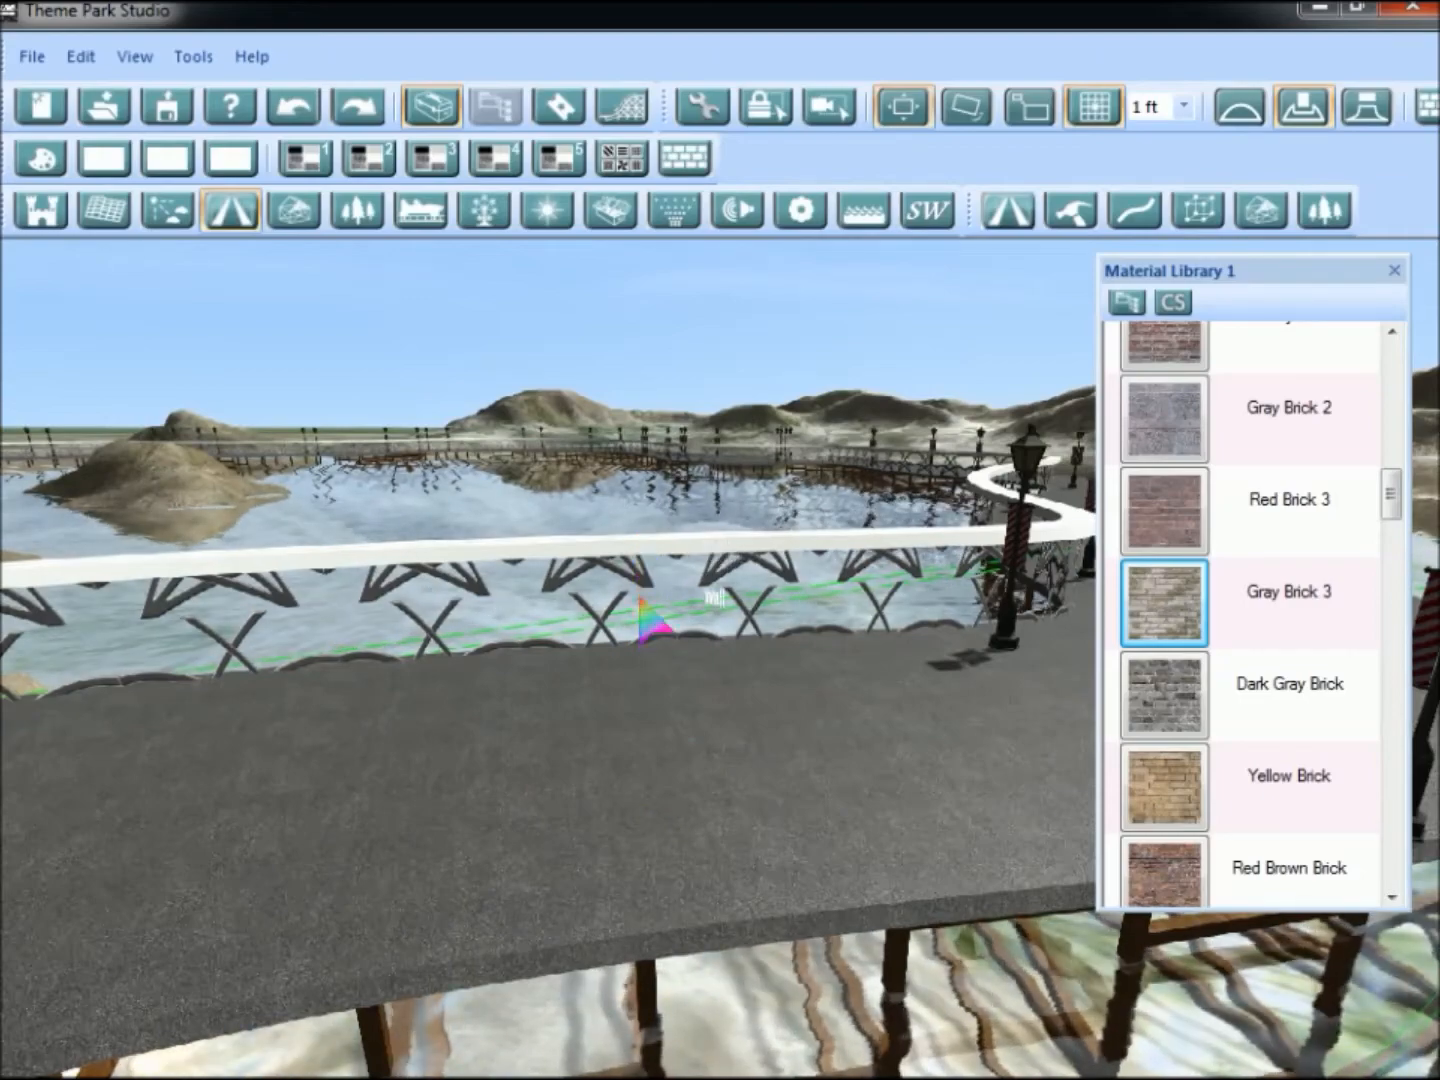
mouse_move(637, 706)
right_mouse_down()
mouse_move(644, 643)
mouse_move(639, 715)
right_mouse_up()
key("s")
key("w")
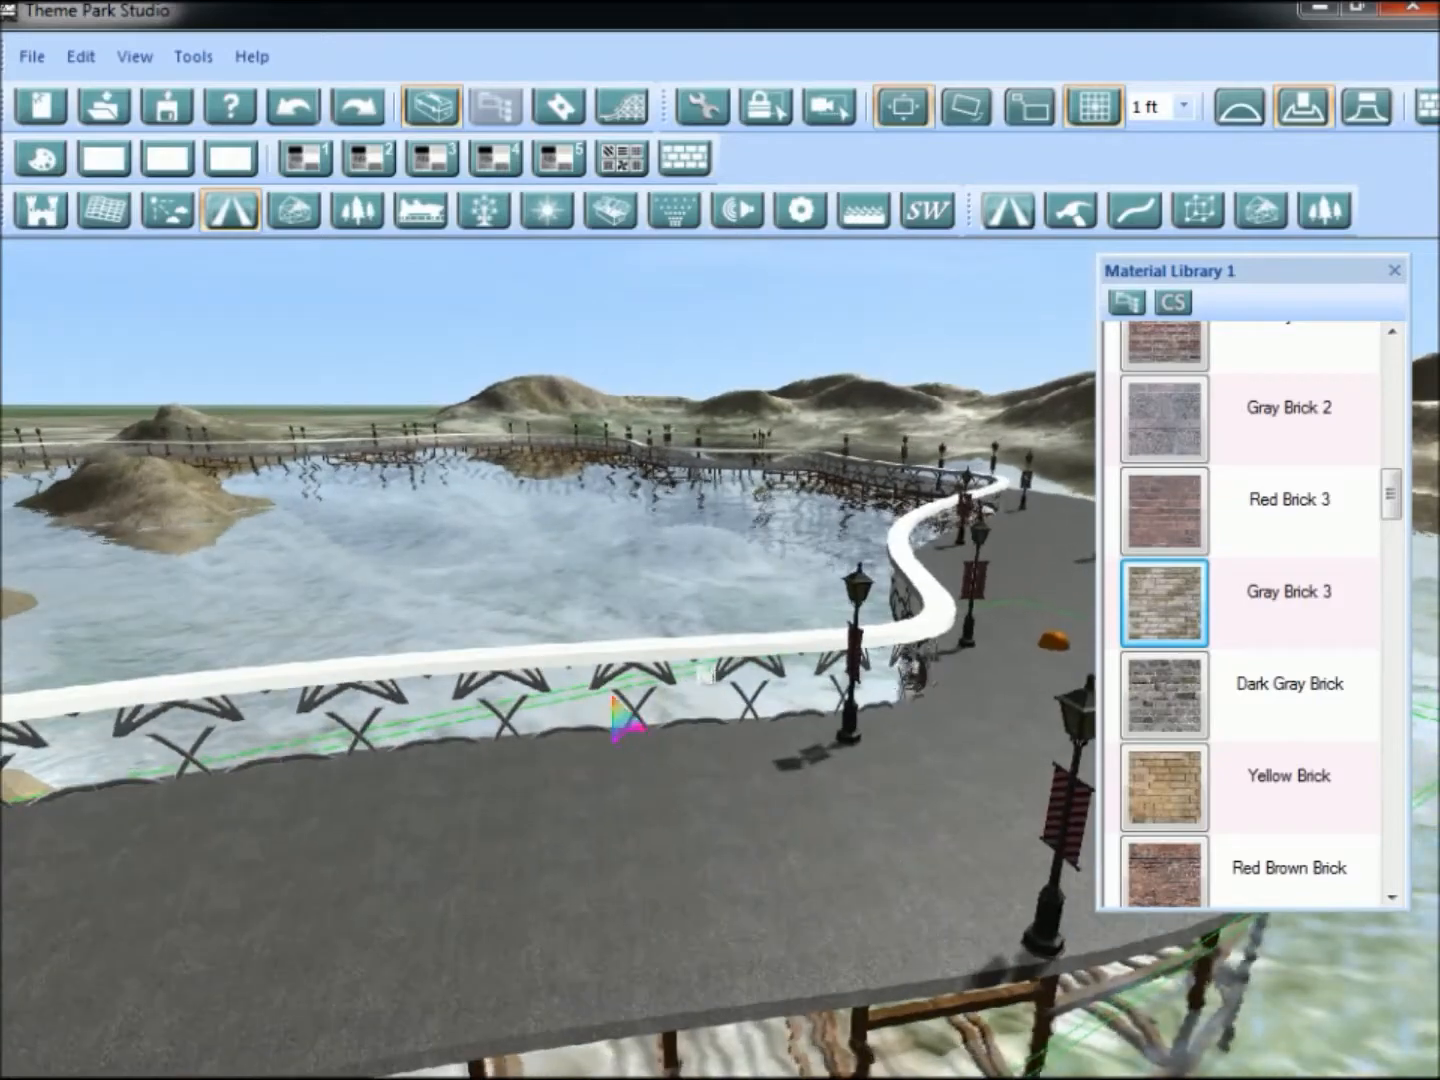
right_click_drag(726, 728, 810, 738)
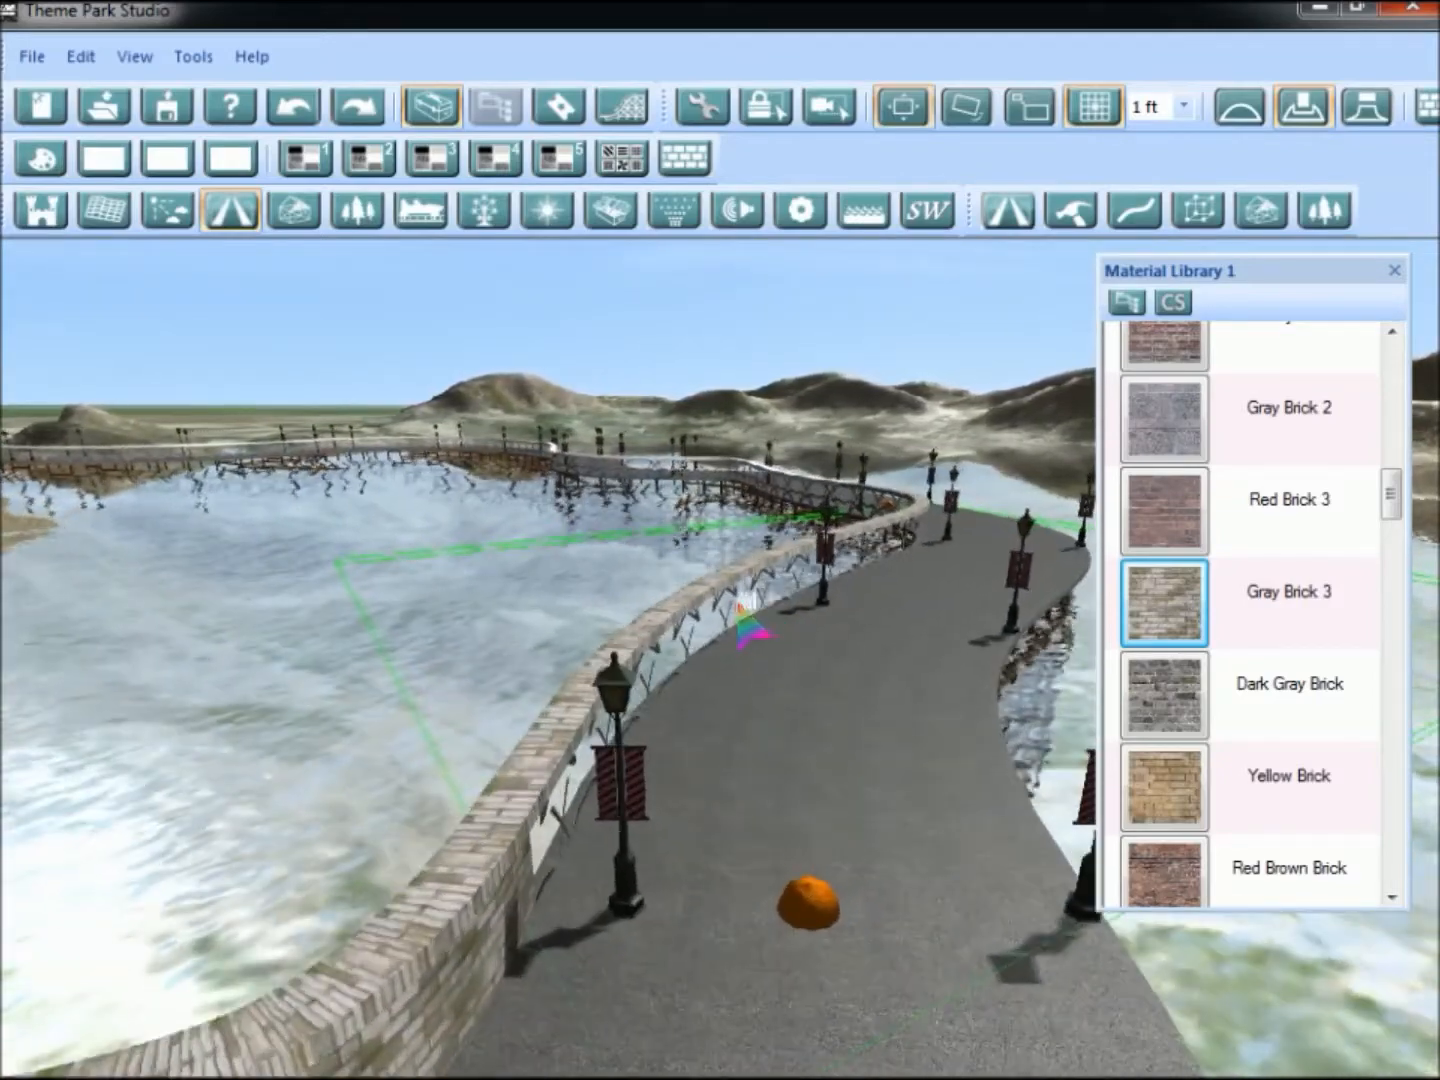
Apply Gray Brick 3 to the wall and wall top of the winding bridge segments over the lake.
right_click_drag(807, 652, 970, 612)
key("s")
key("w")
key("w")
left_click(859, 689)
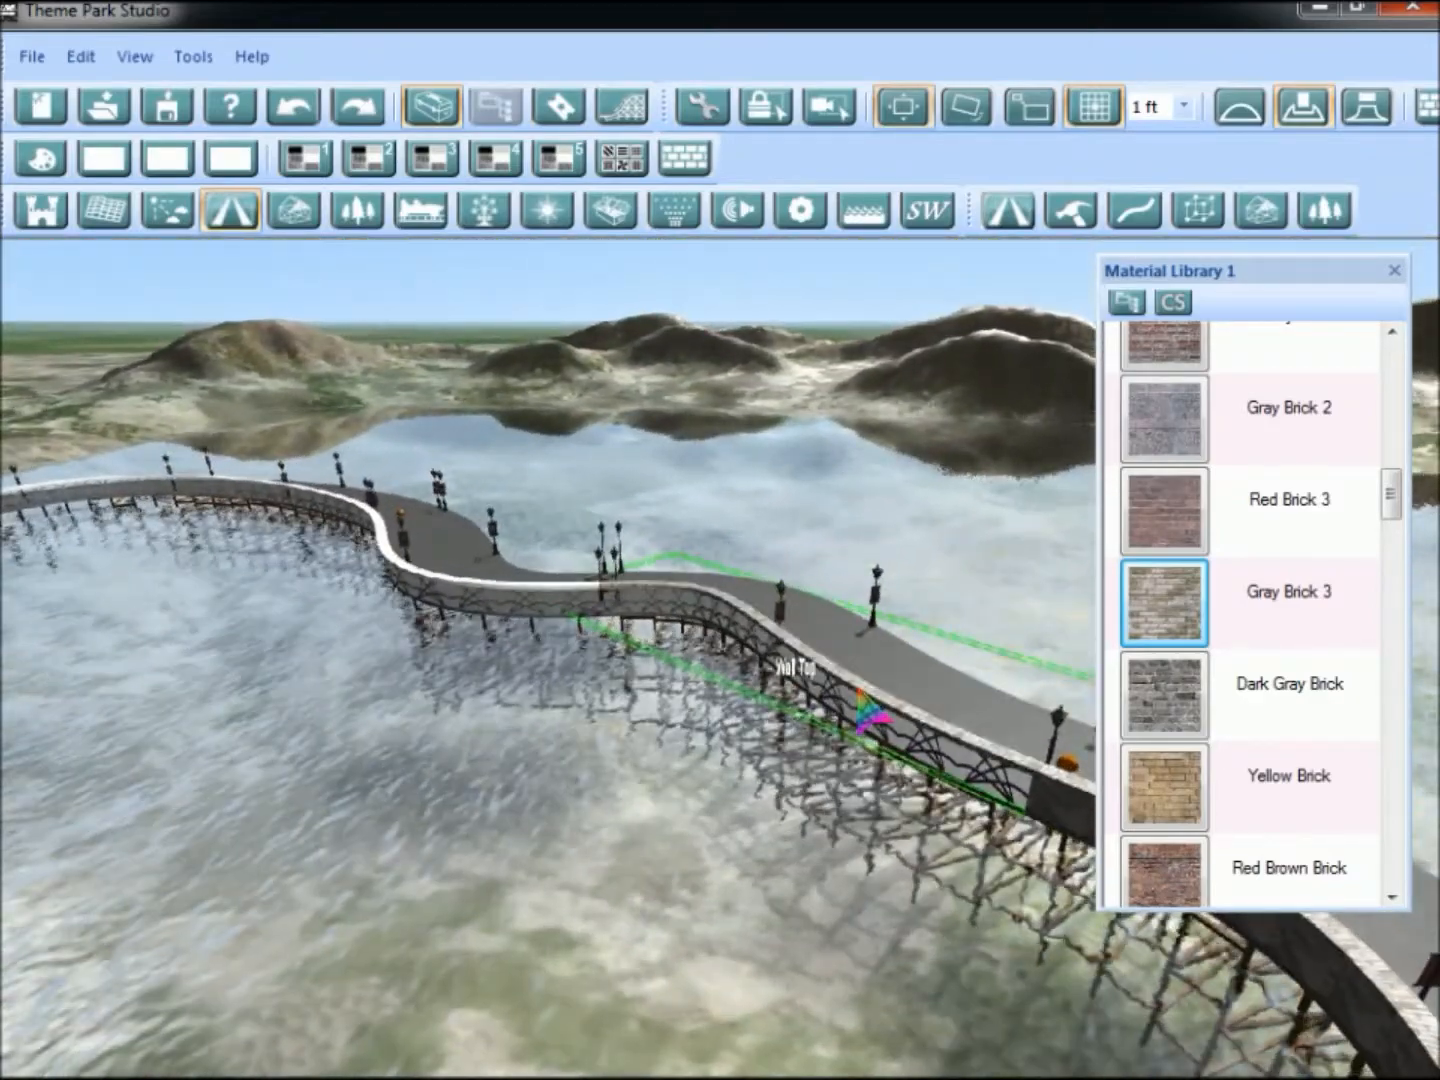
key("a")
key("w")
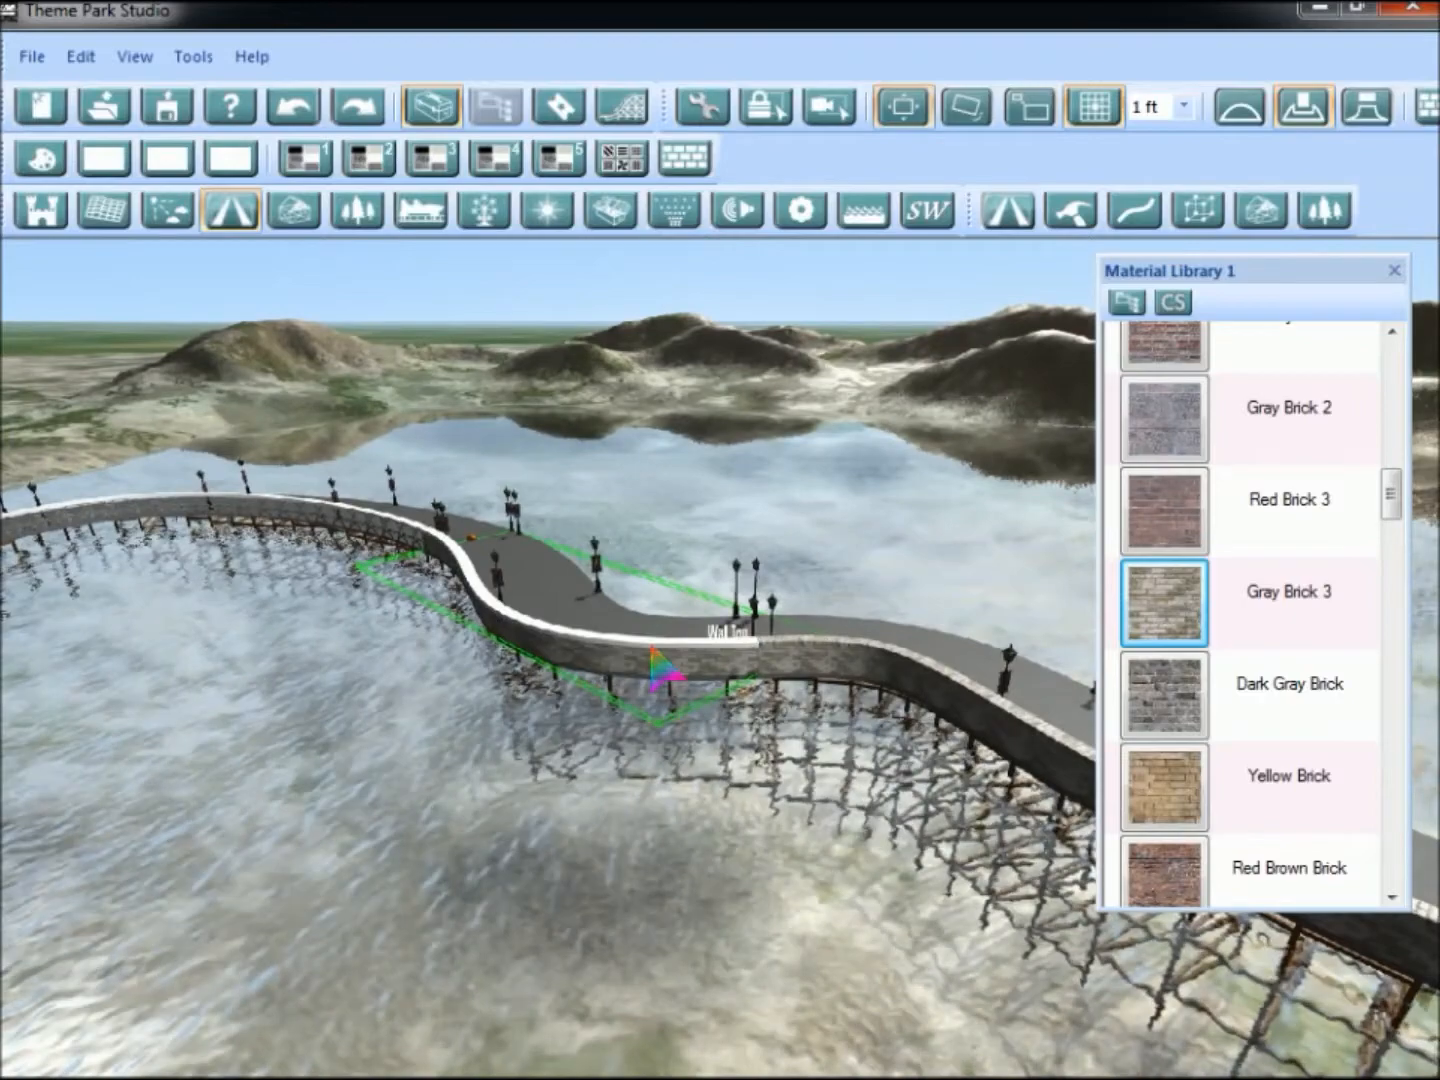
Continue the Gray Brick 3 wall finish along the far bridge curve up to the shore beyond the island.
key("a")
key("w")
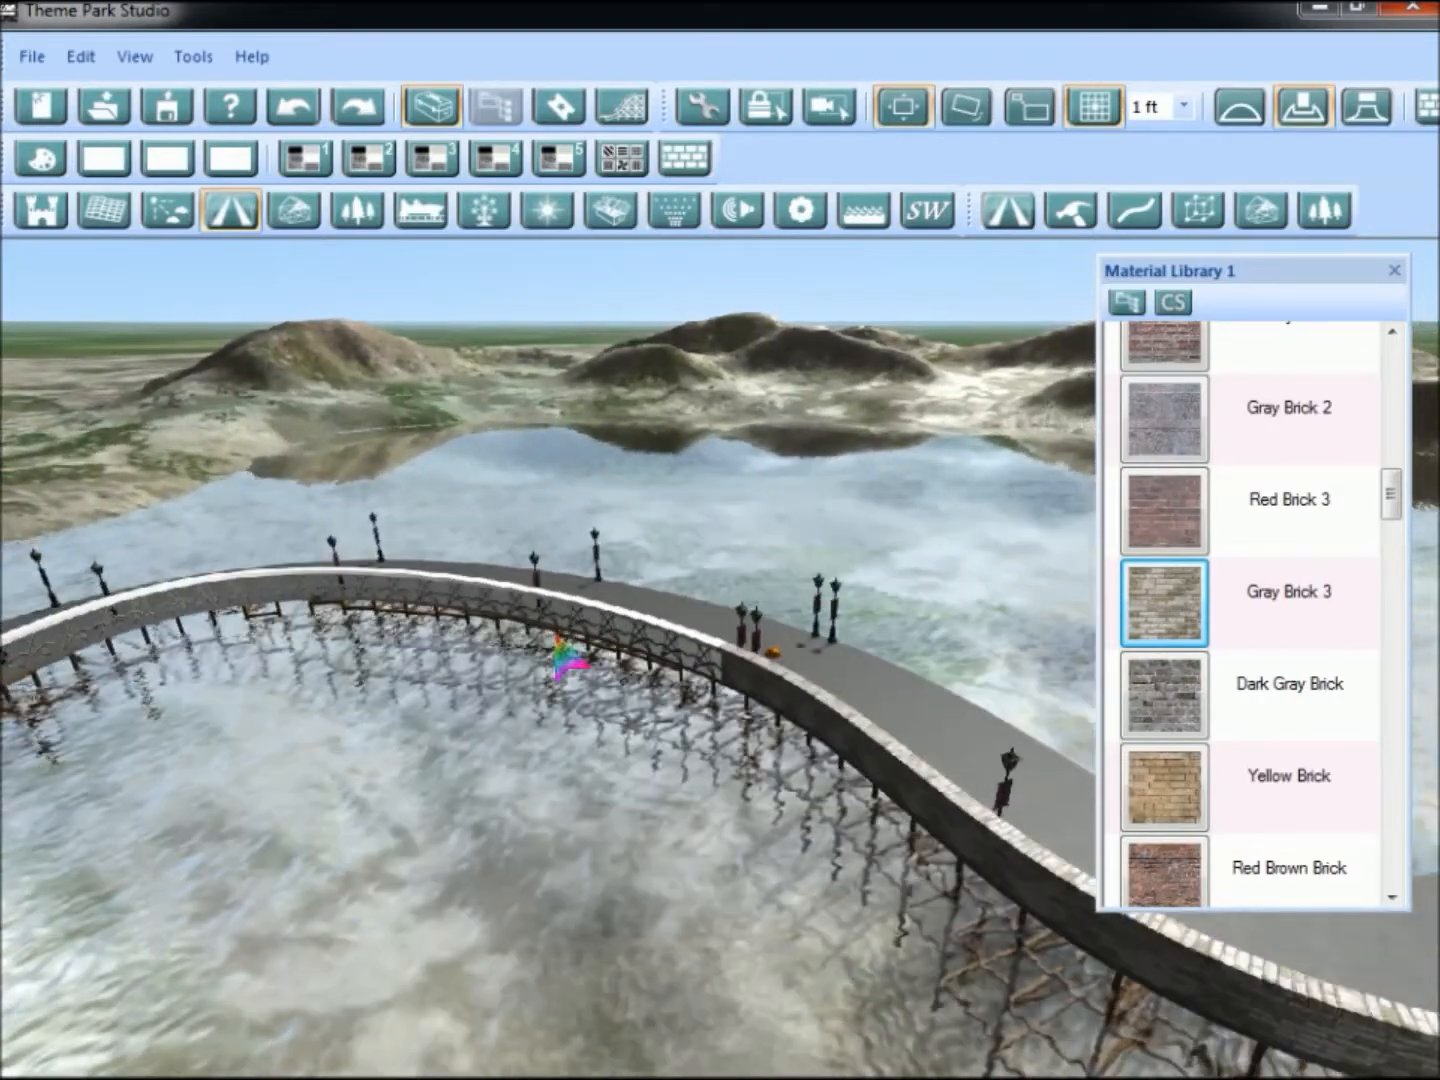
key("a")
key("s")
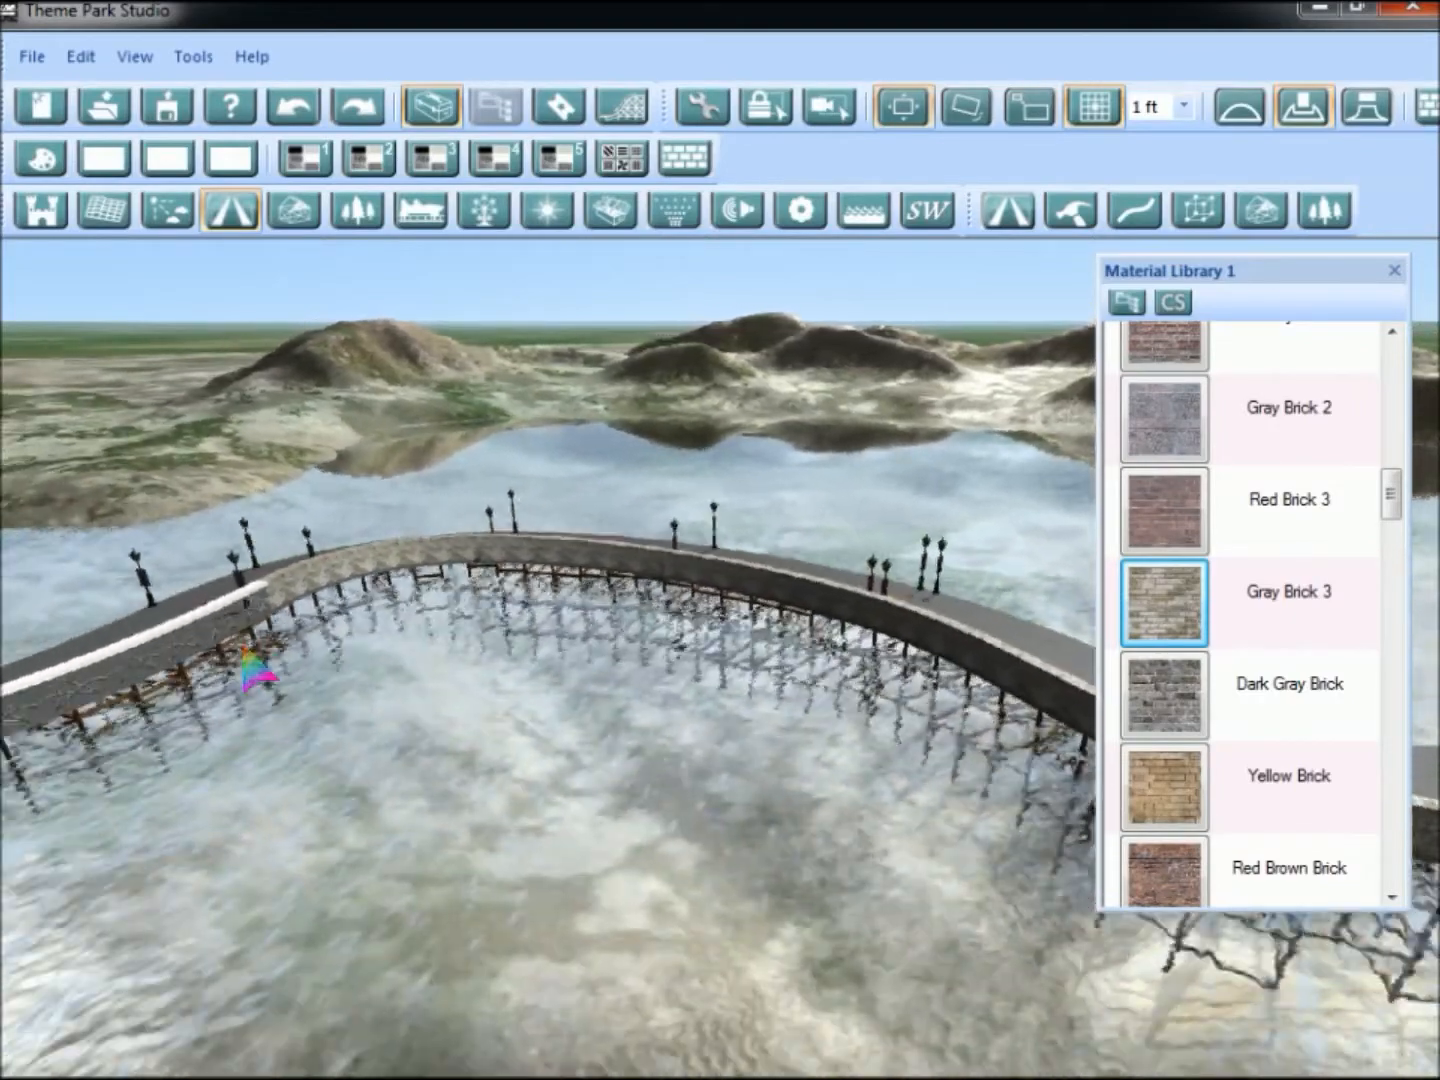
key("s")
key("a")
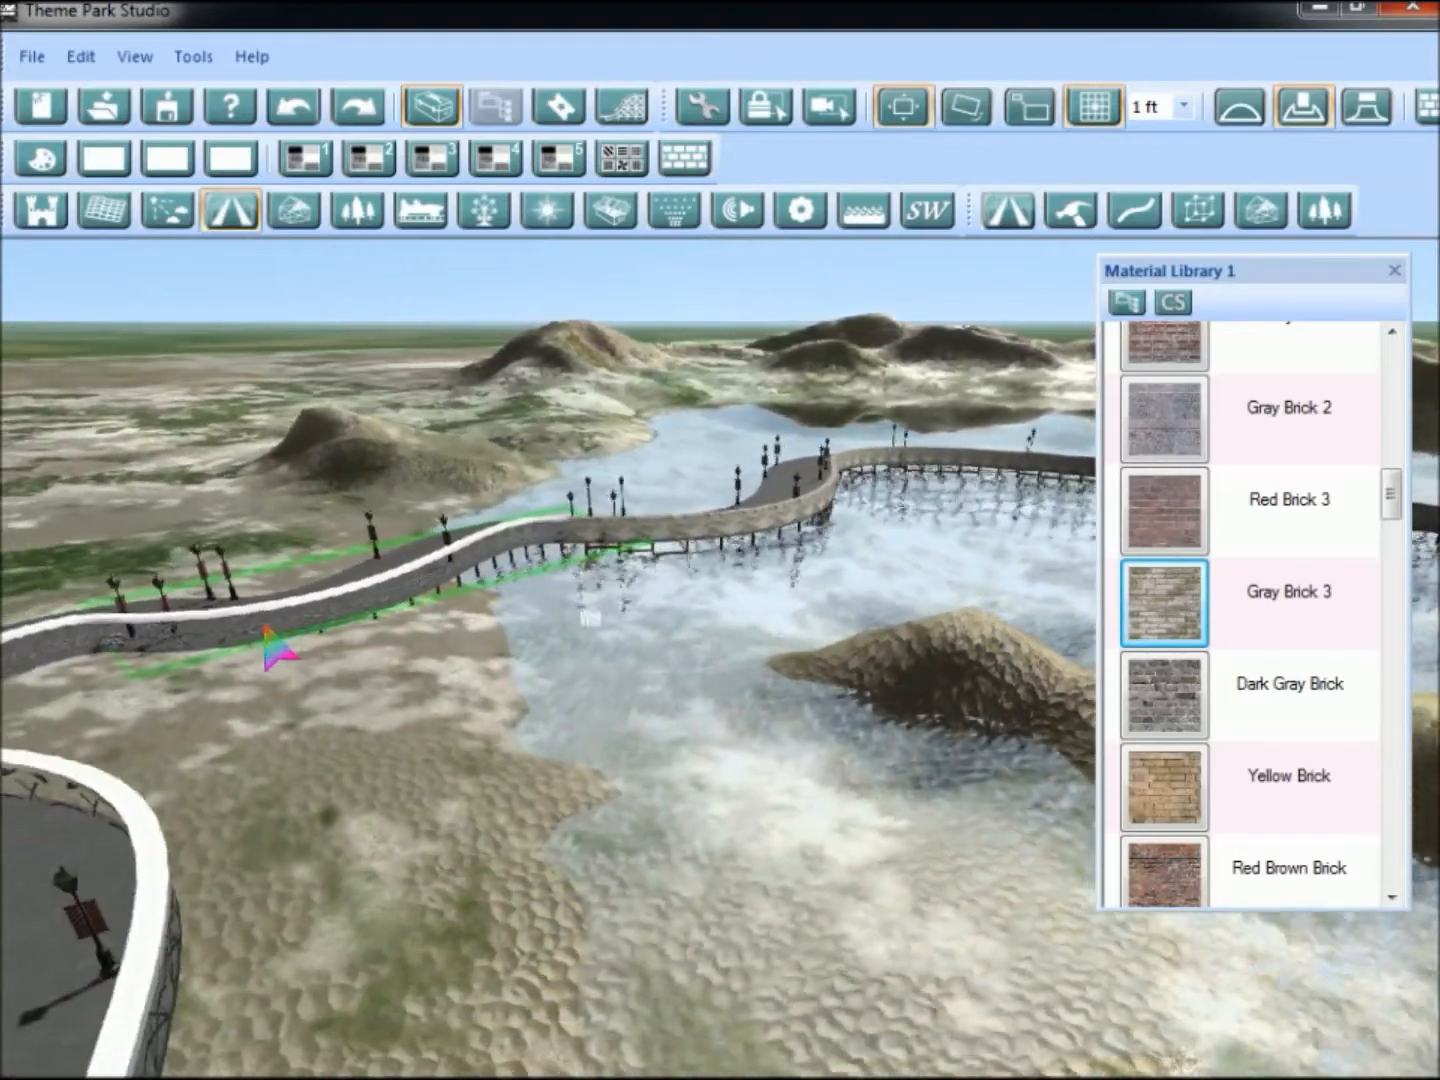
Apply Gray Brick 3 to the wall and wall top from the far shore around the sharp bend on land.
left_click(290, 622)
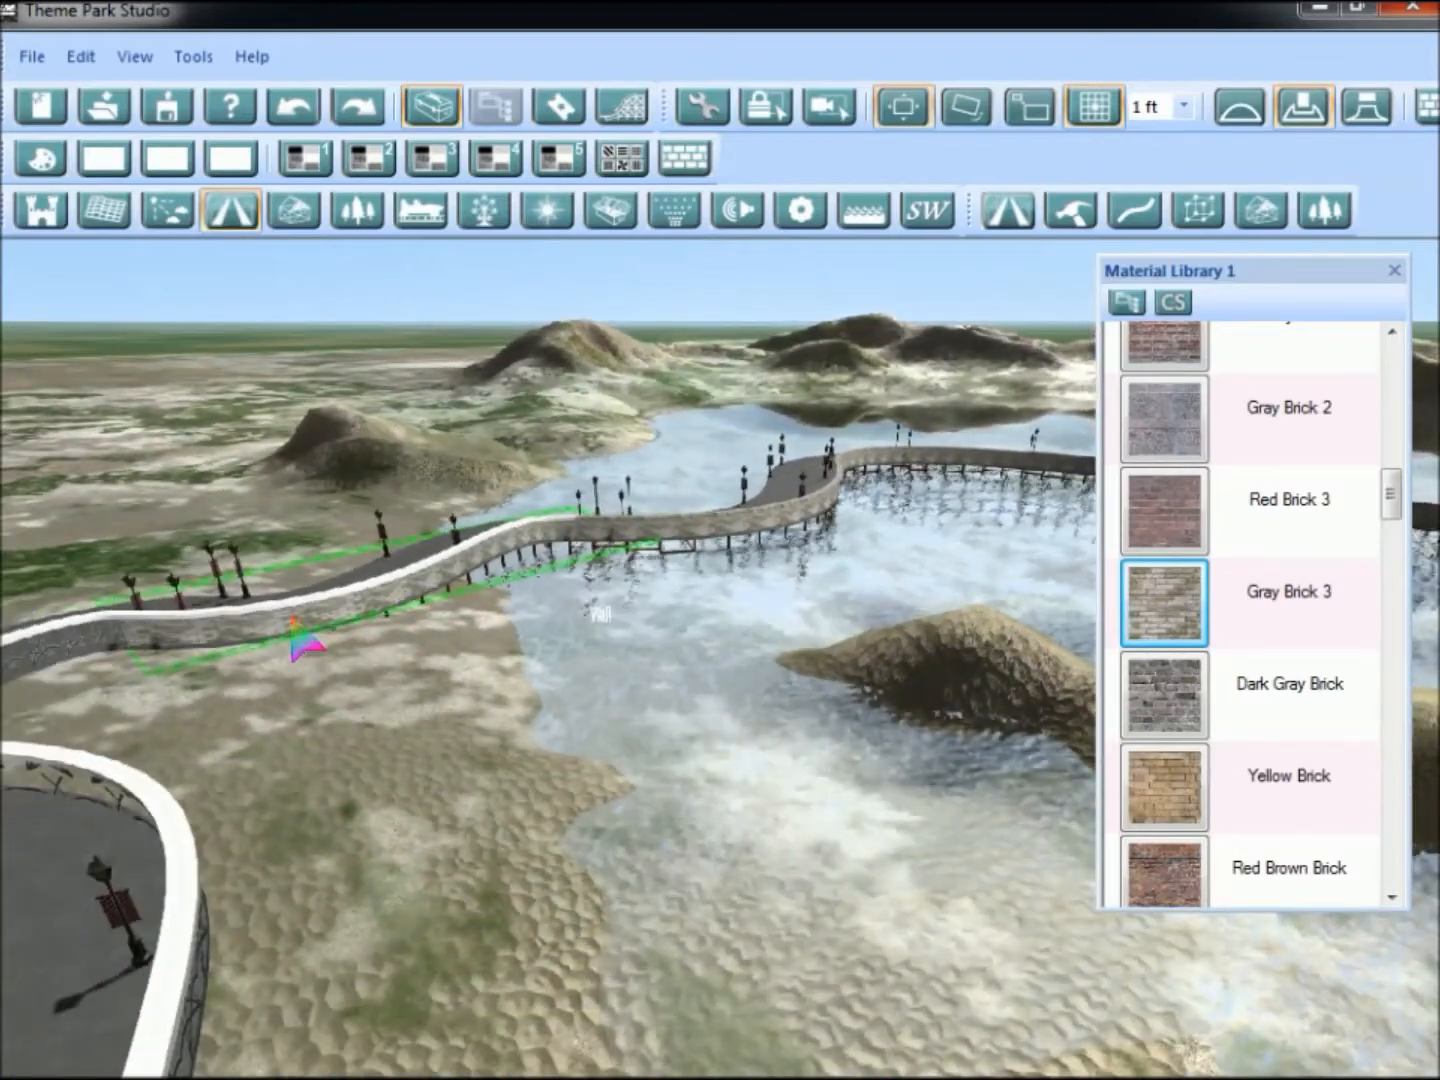
left_click(296, 604)
key("a")
key("s")
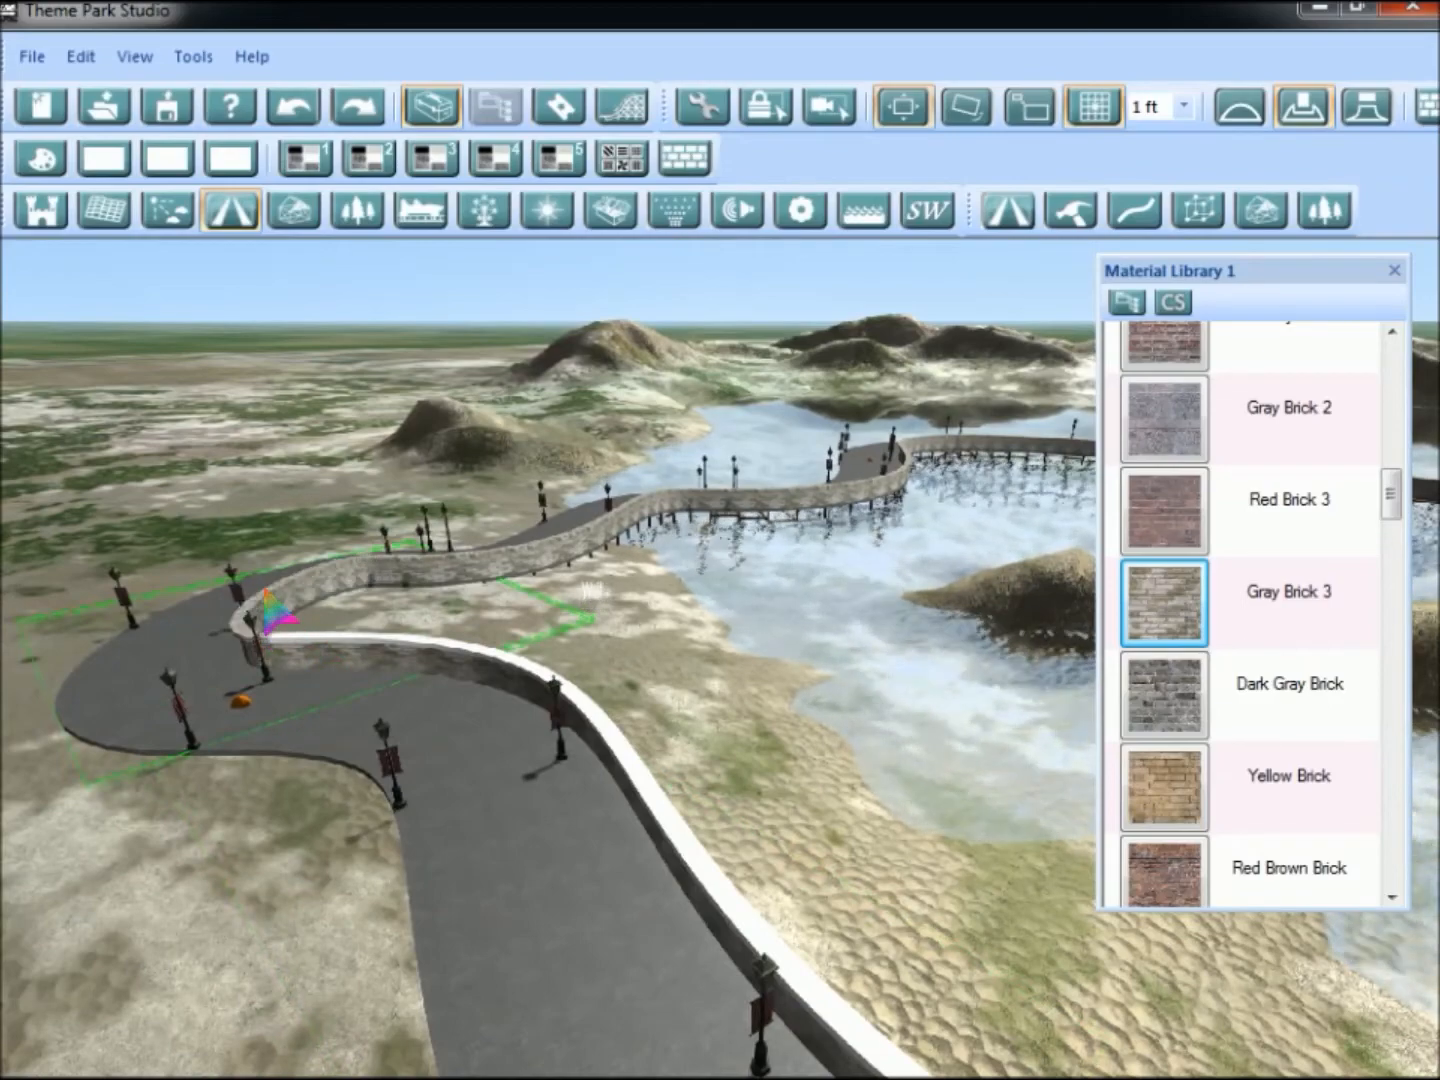
left_click(338, 650)
key("s")
key("d")
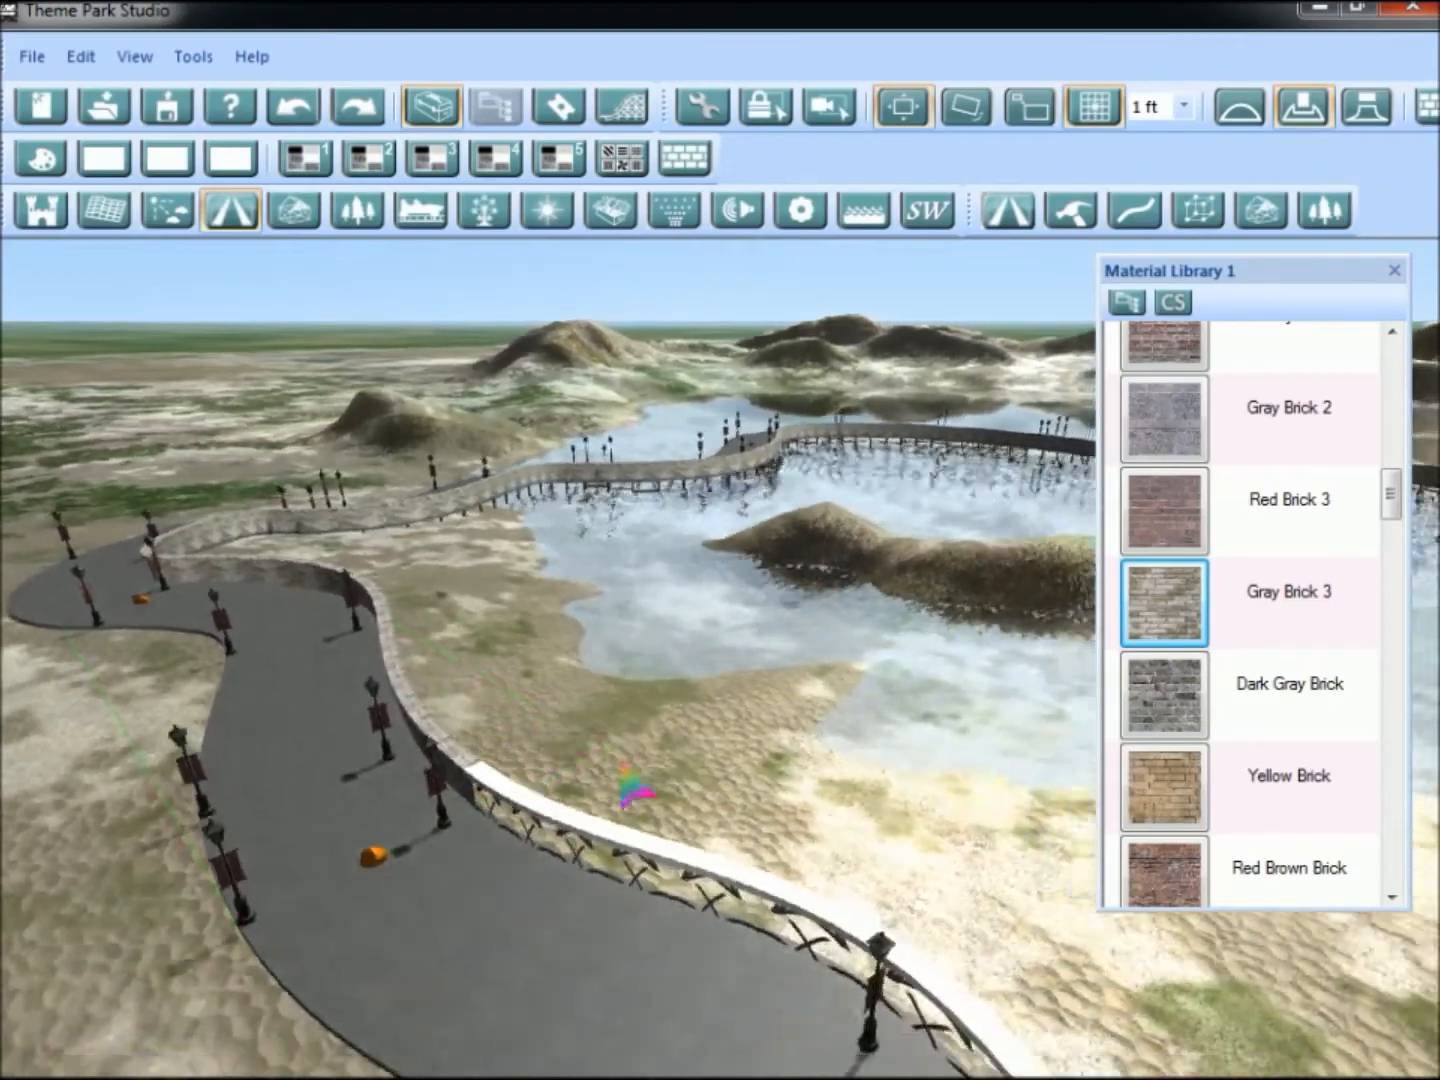
Apply Gray Brick 3 to the walls of the winding land segments and around the corner back toward the lake.
key("s")
key("d")
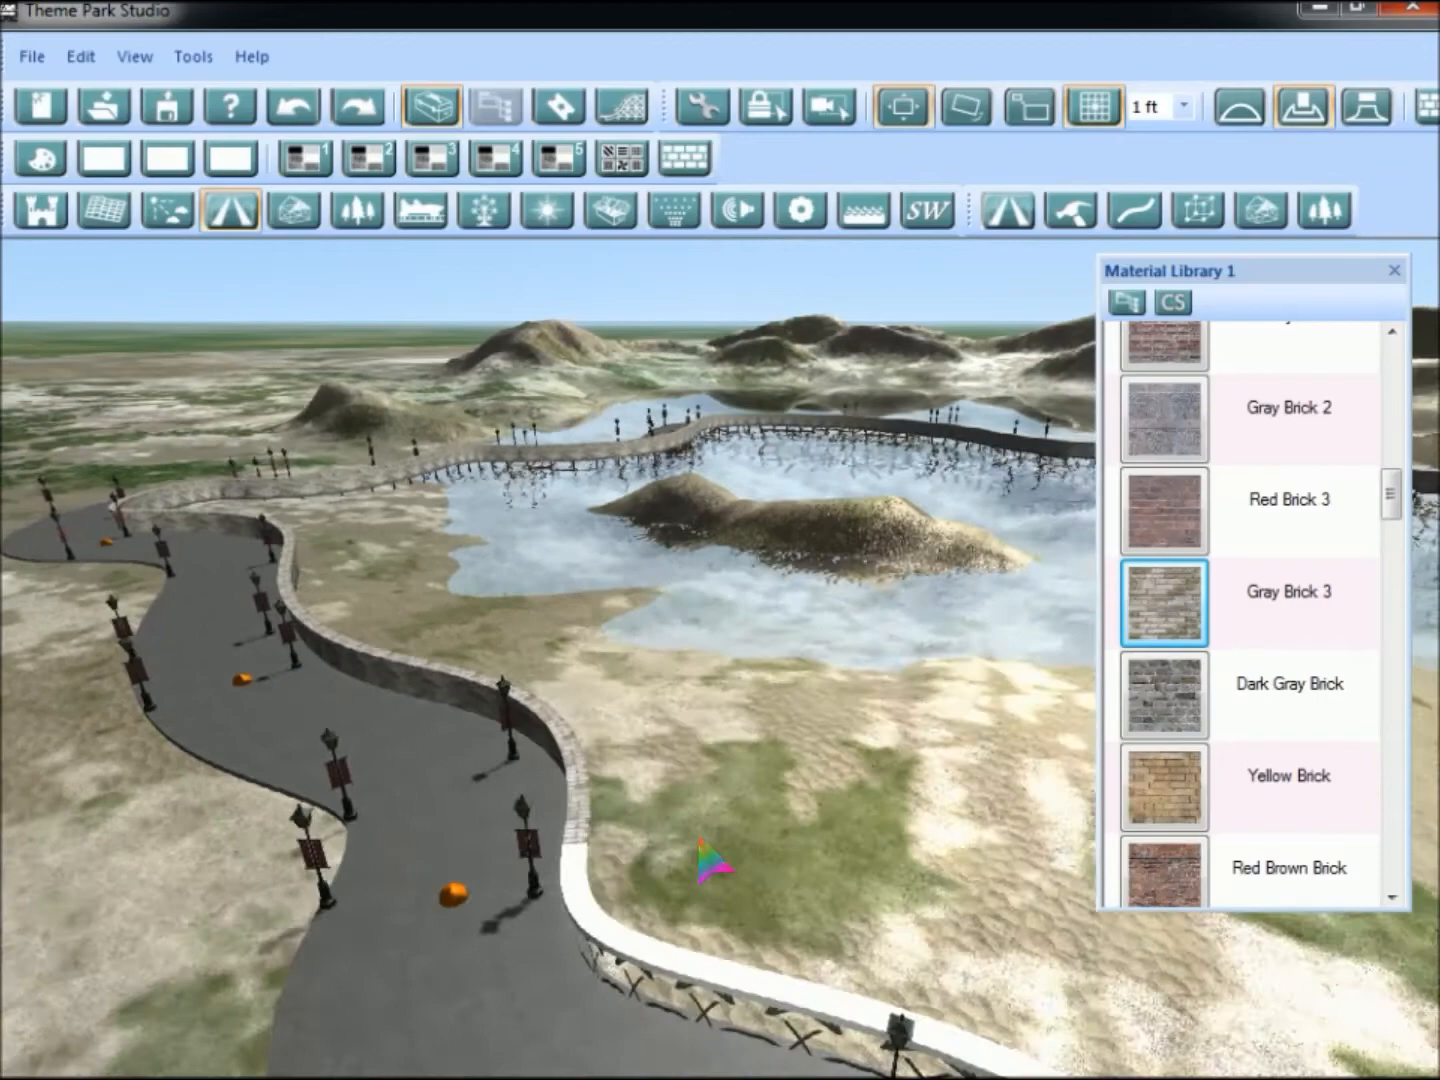
left_click(677, 862)
key("s")
key("d")
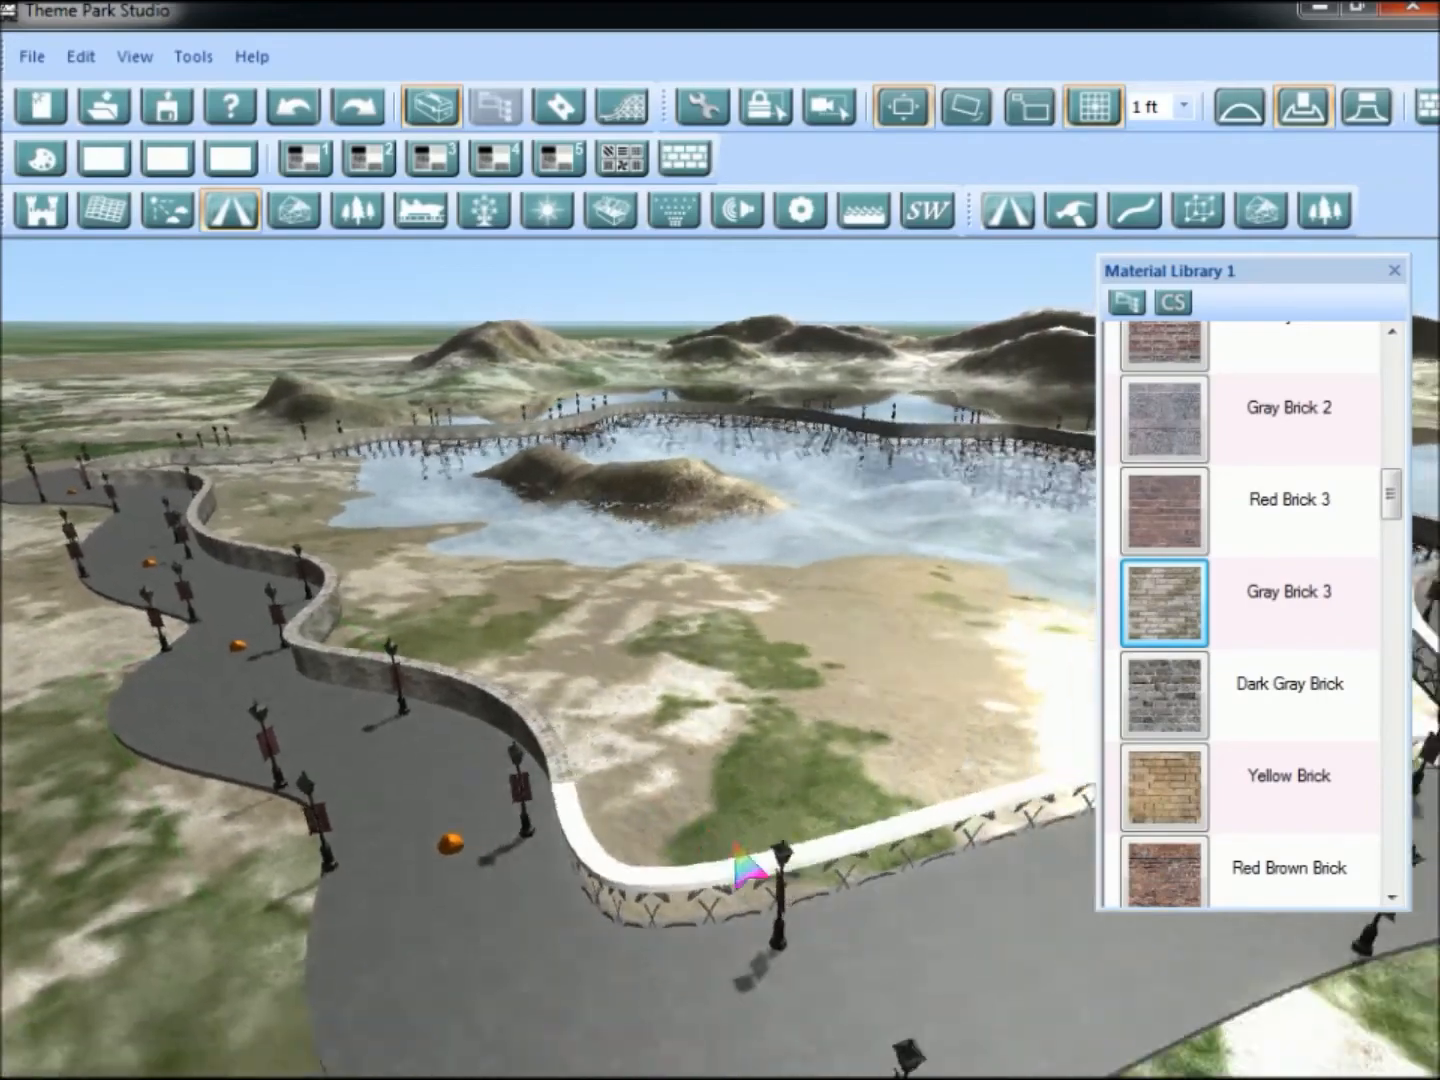
left_click(824, 791)
key("d")
key("w")
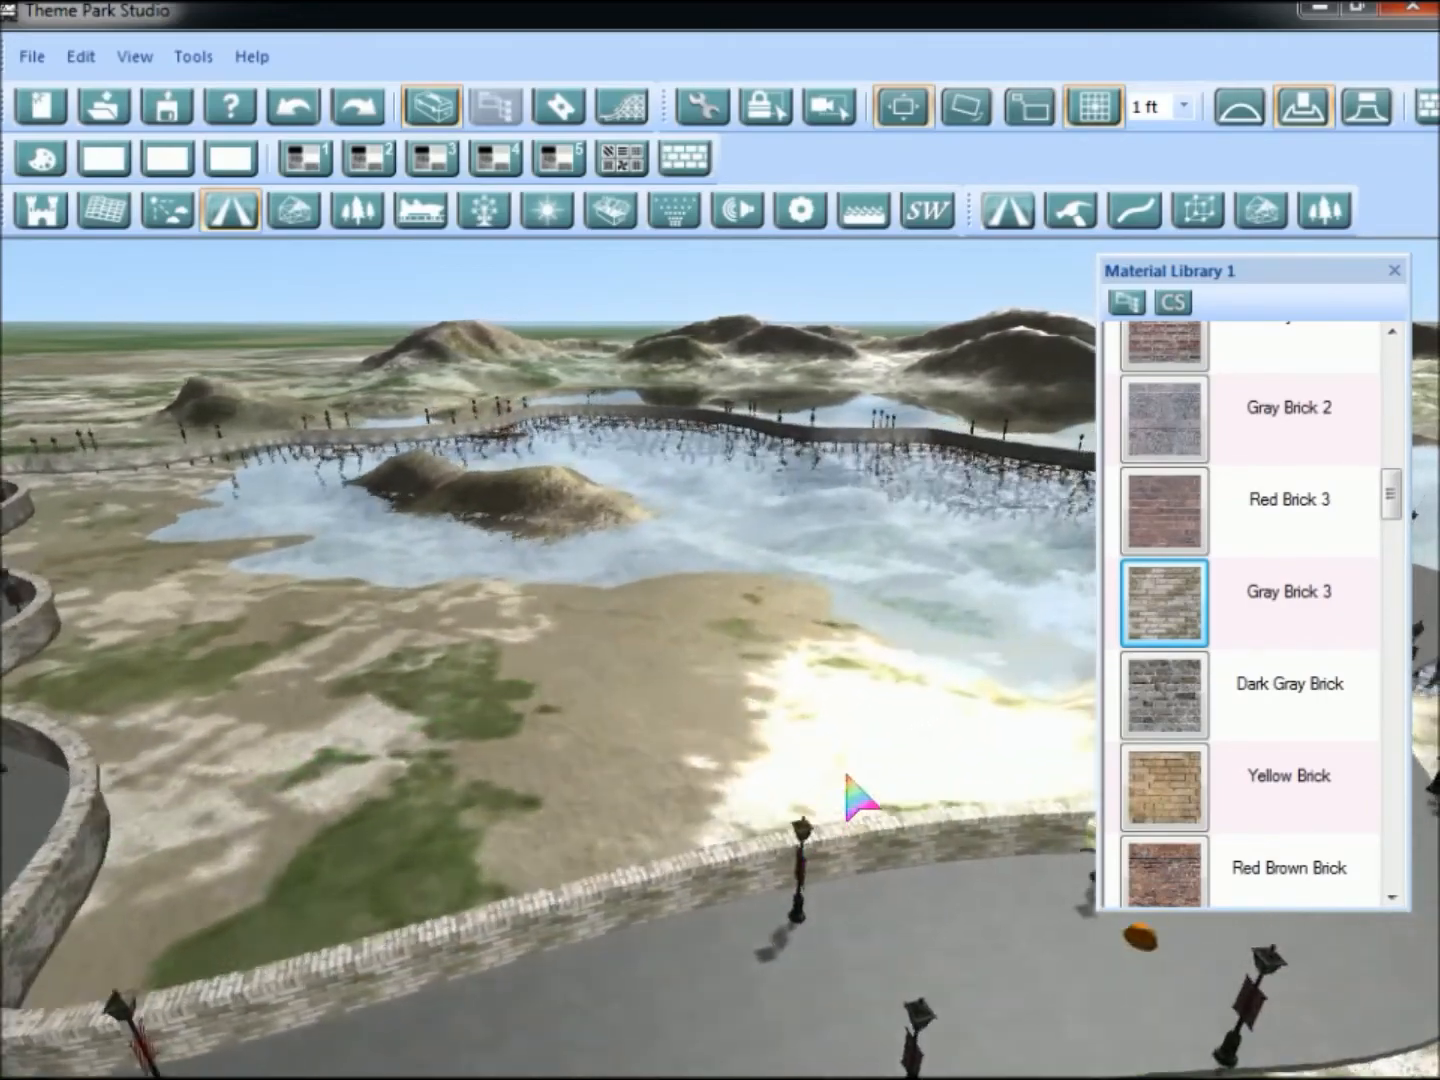
Finish the loop's brick wall by applying Gray Brick 3 to the remaining curved segment leading back onto the lake.
key("s")
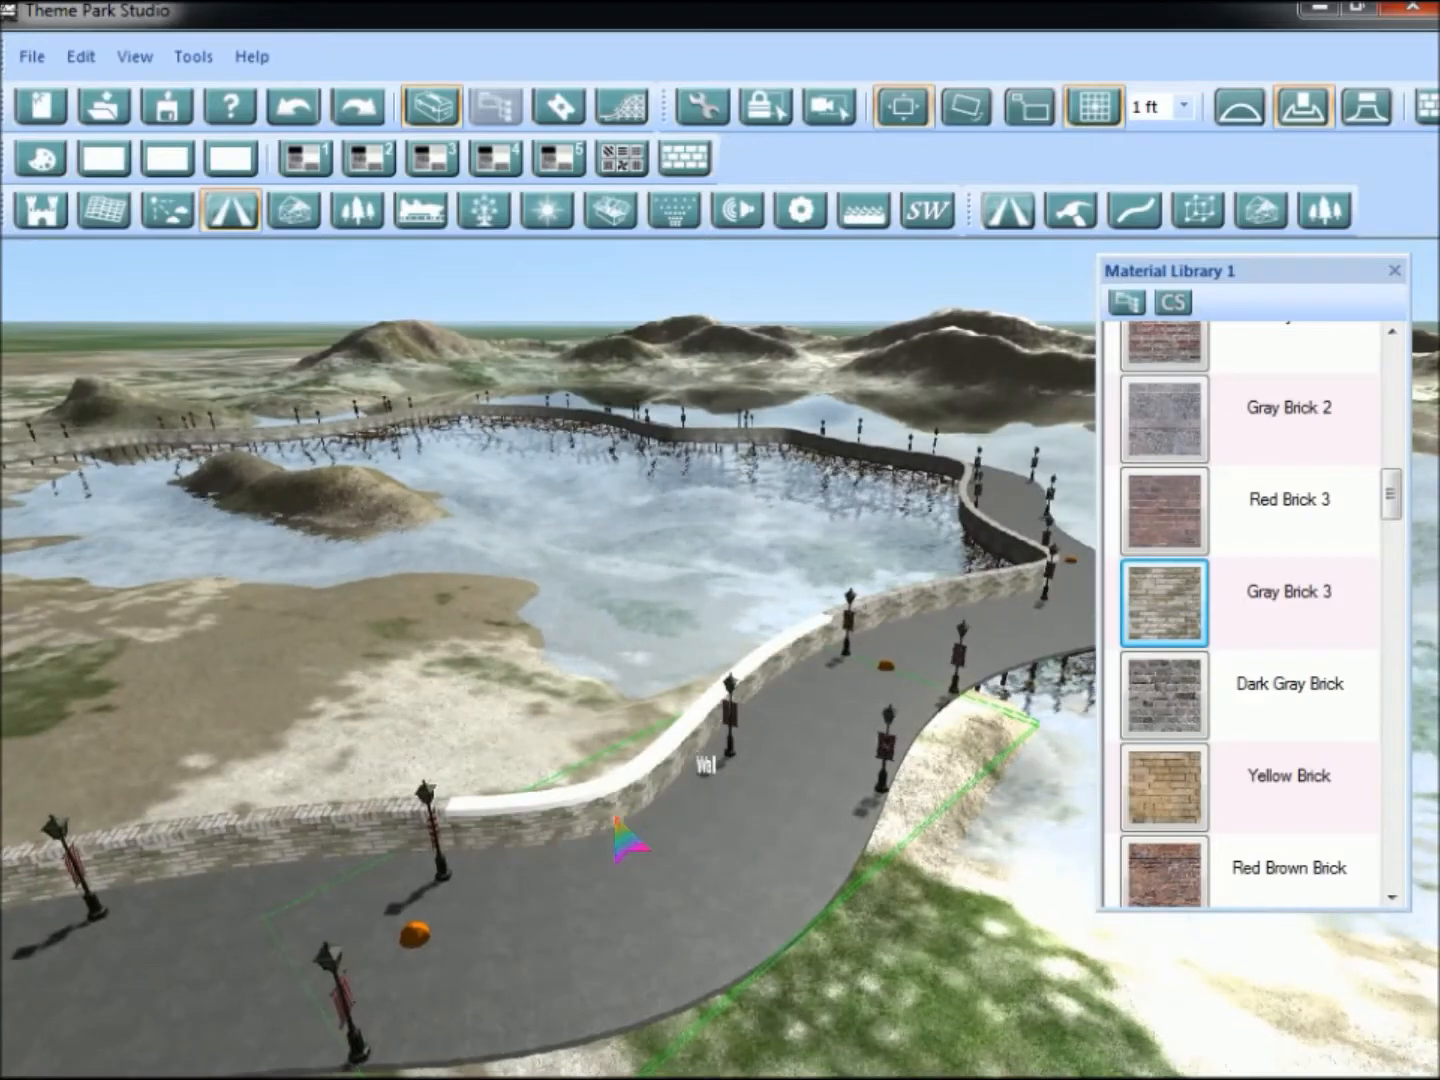
left_click(626, 785)
key("d")
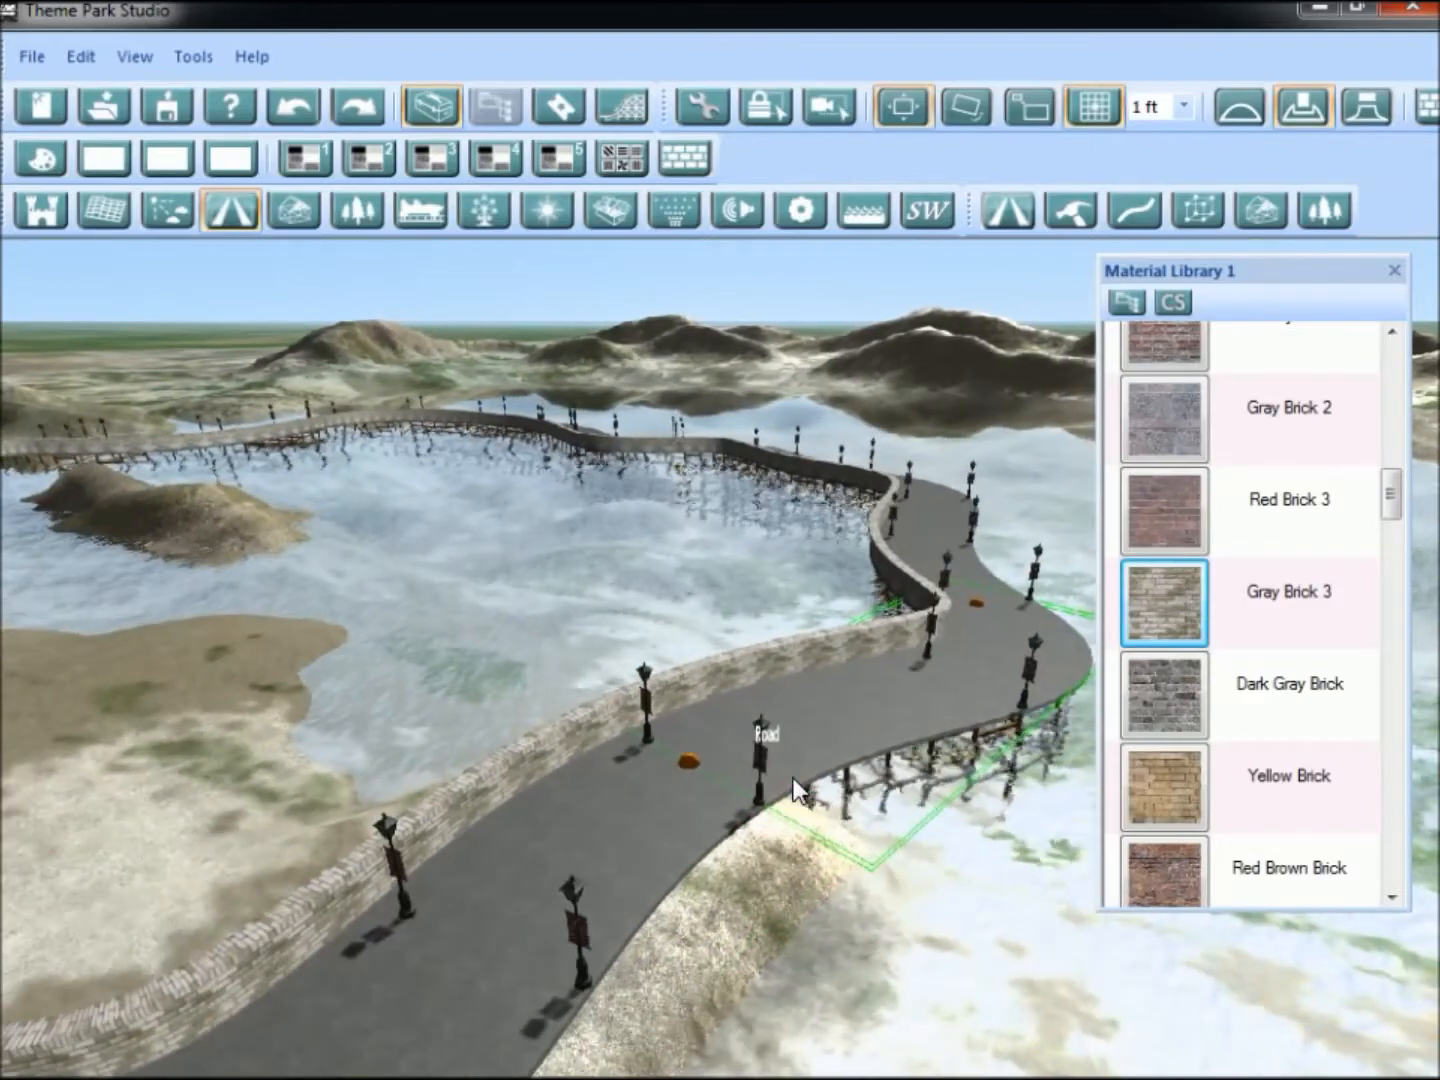
key("w")
Select all nodes of the brick-walled path loop with a selection box around it.
right_click_drag(789, 742, 395, 836)
right_click_drag(608, 859, 485, 815)
scroll(637, 843, "down", 10)
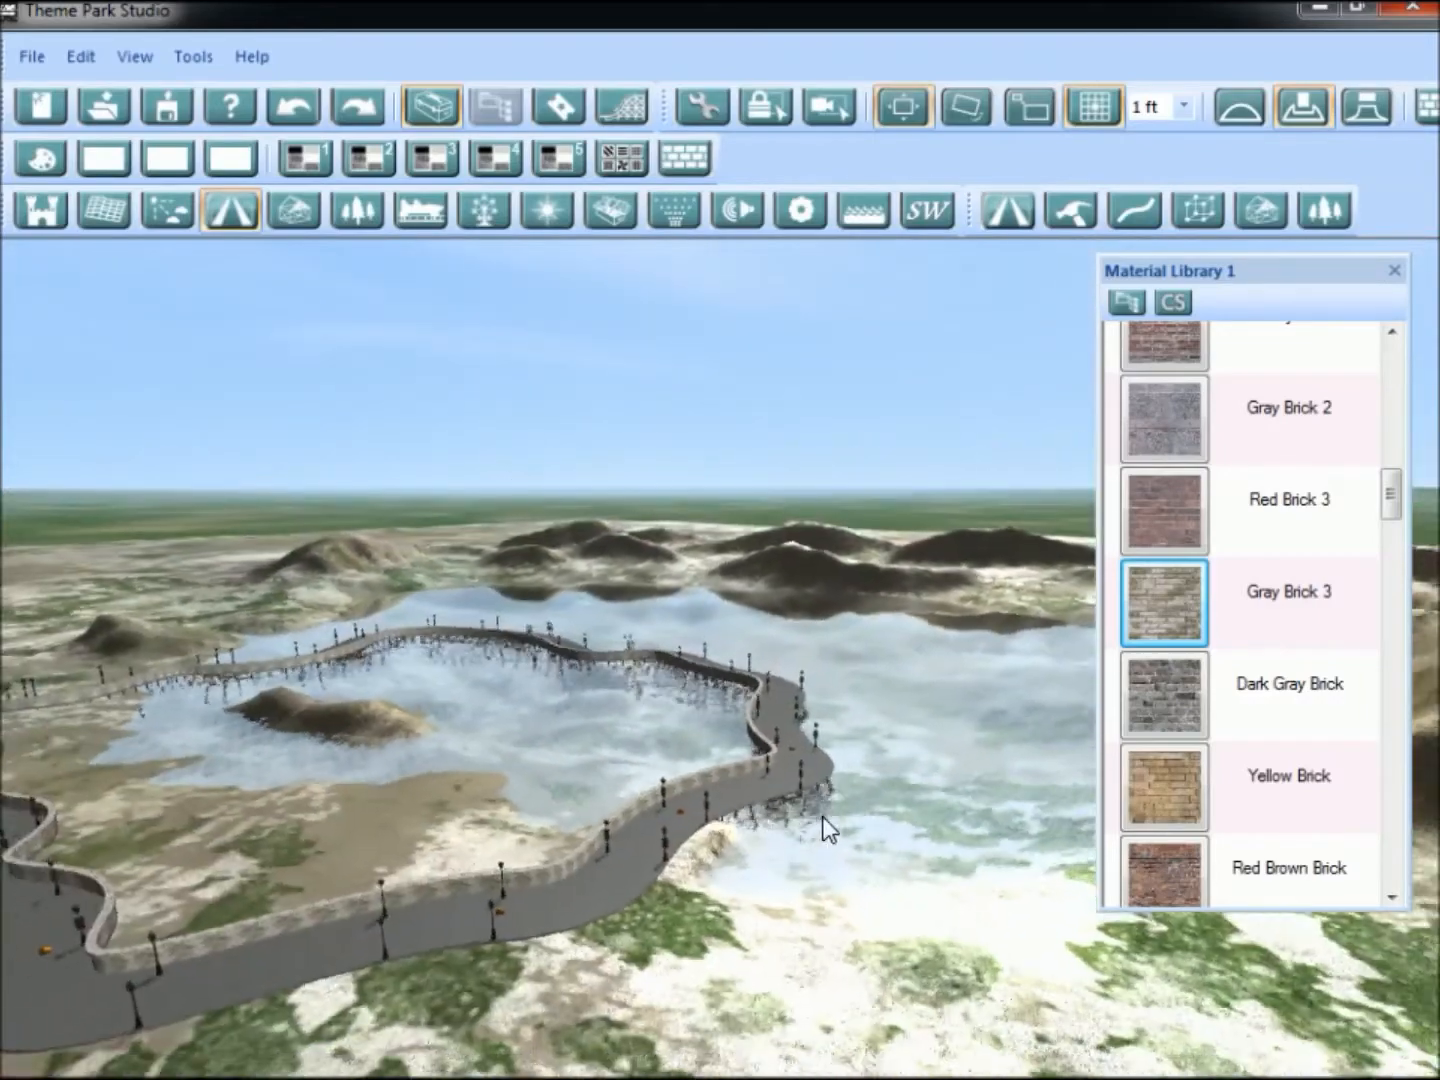
right_click_drag(797, 829, 546, 748)
left_click_drag(1033, 968, 1127, 1067)
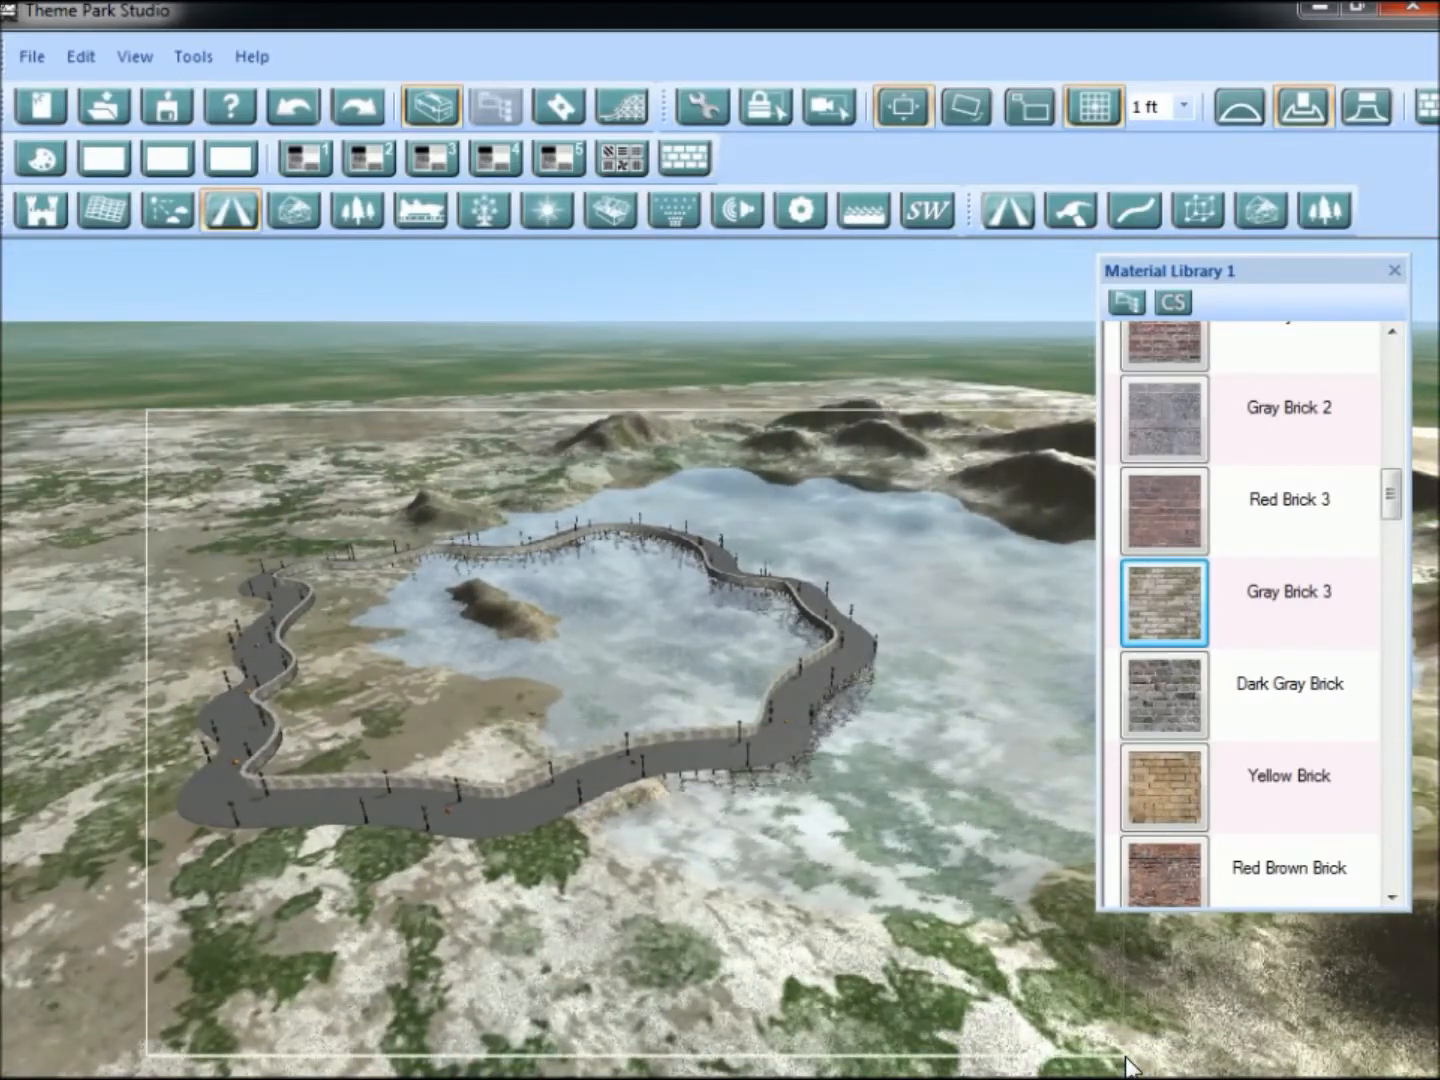
scroll(640, 934, "up", 6)
right_click_drag(951, 876, 852, 905)
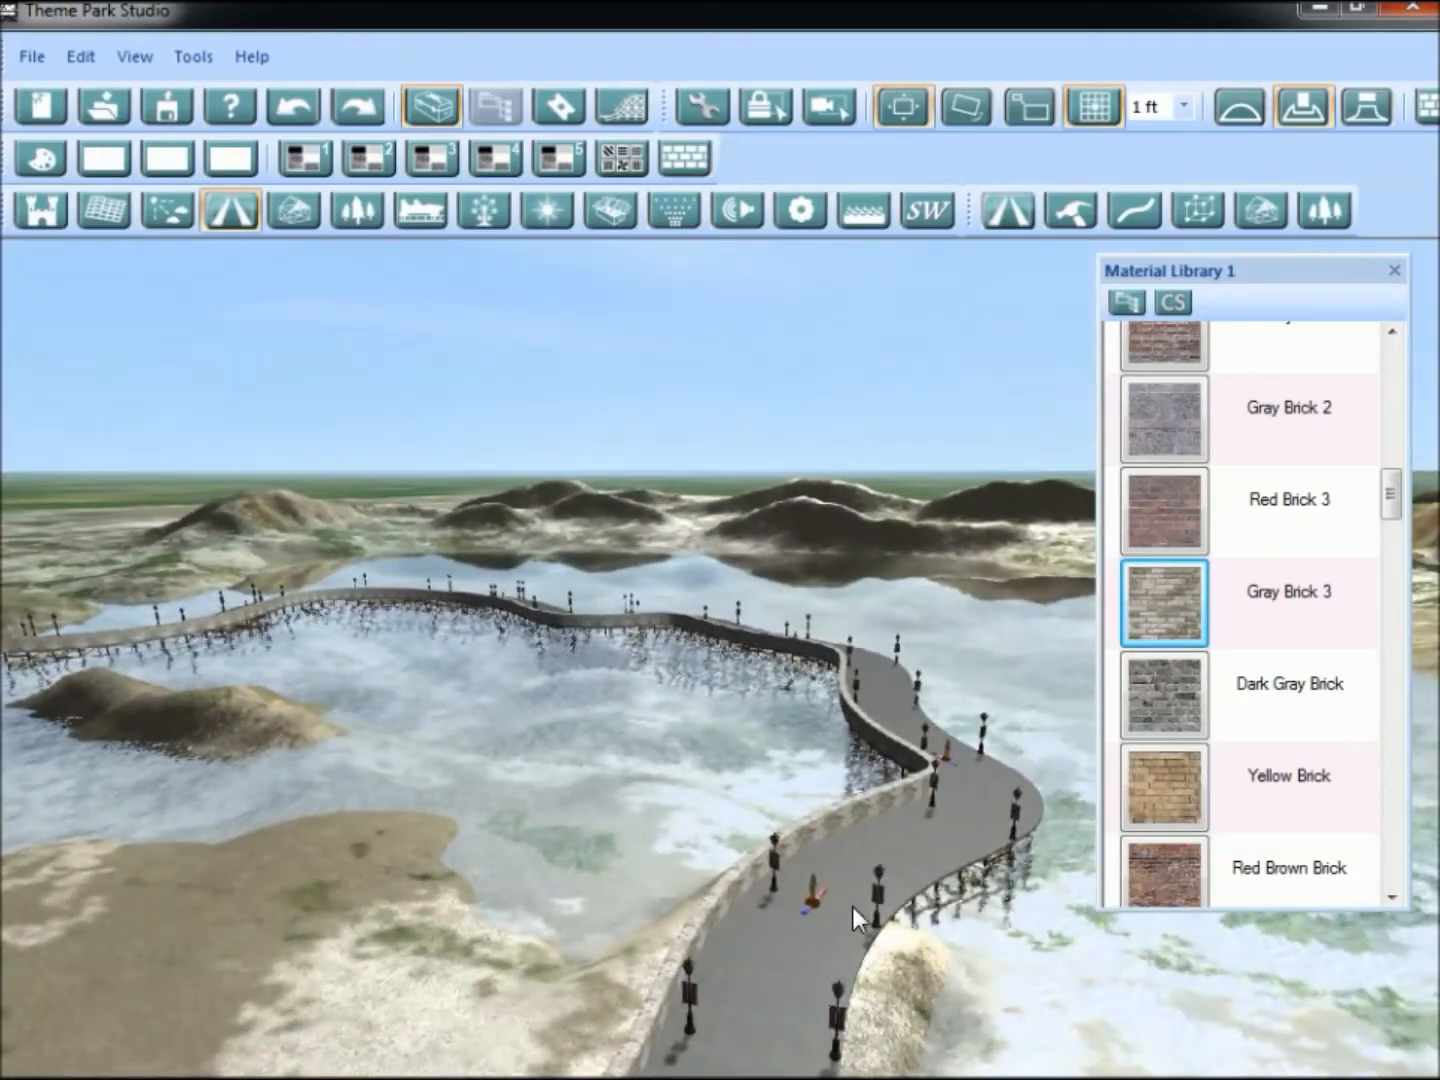
scroll(851, 902, "up", 3)
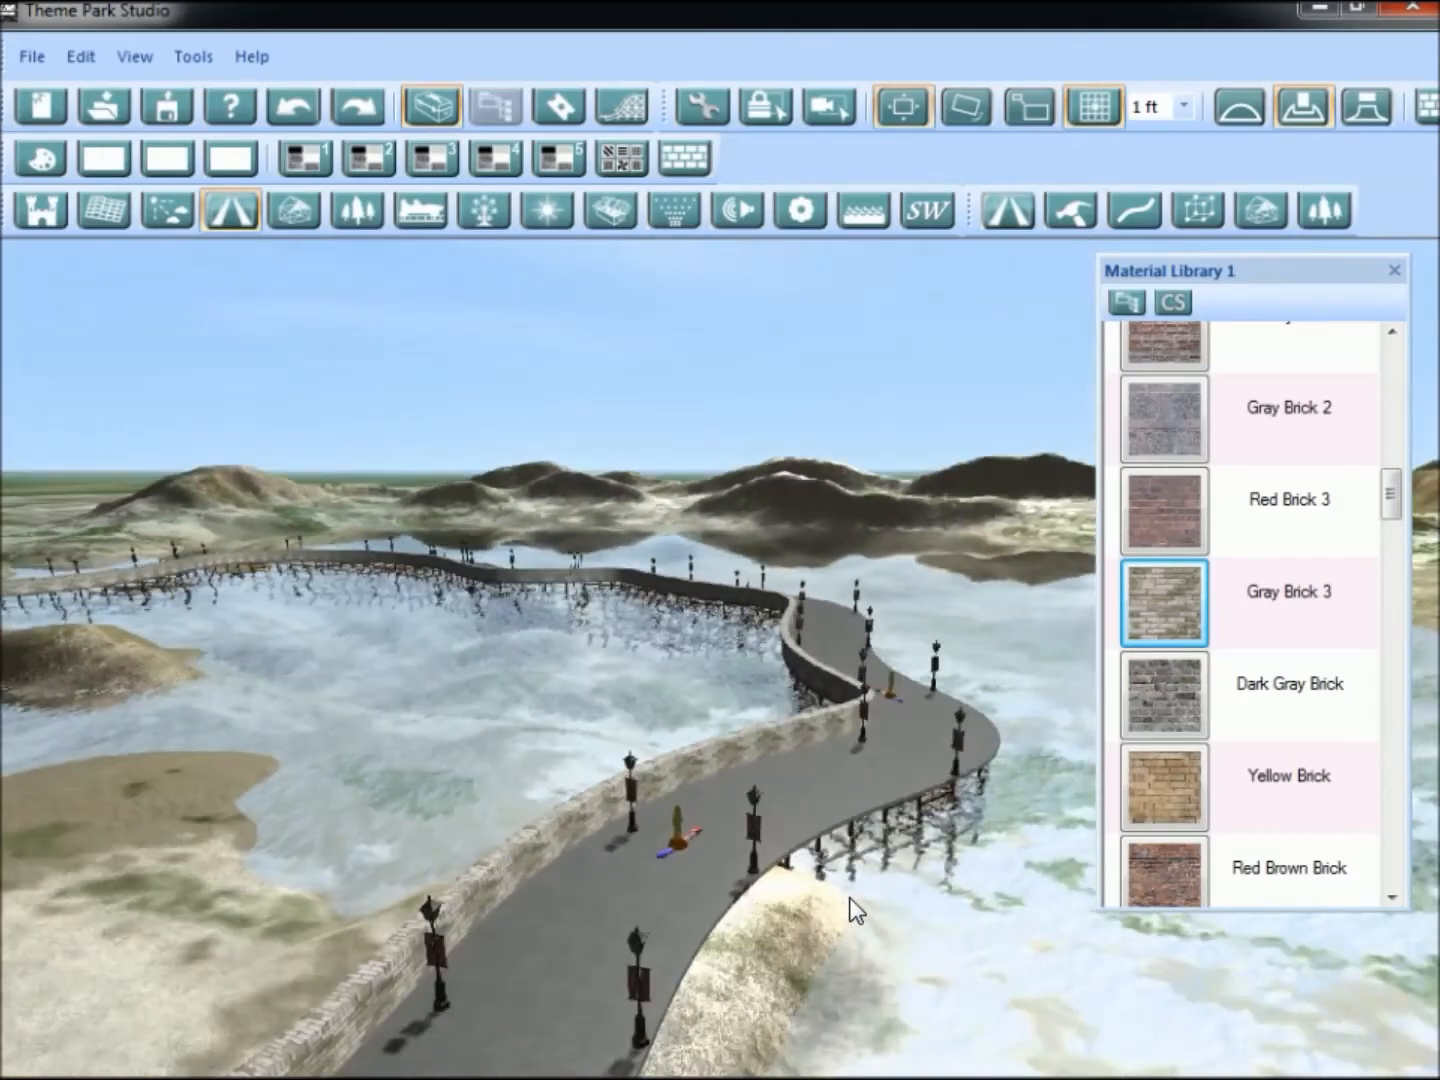
Open the path objects of the selected loop and choose its left-origin streetlamp entry.
left_click(1326, 212)
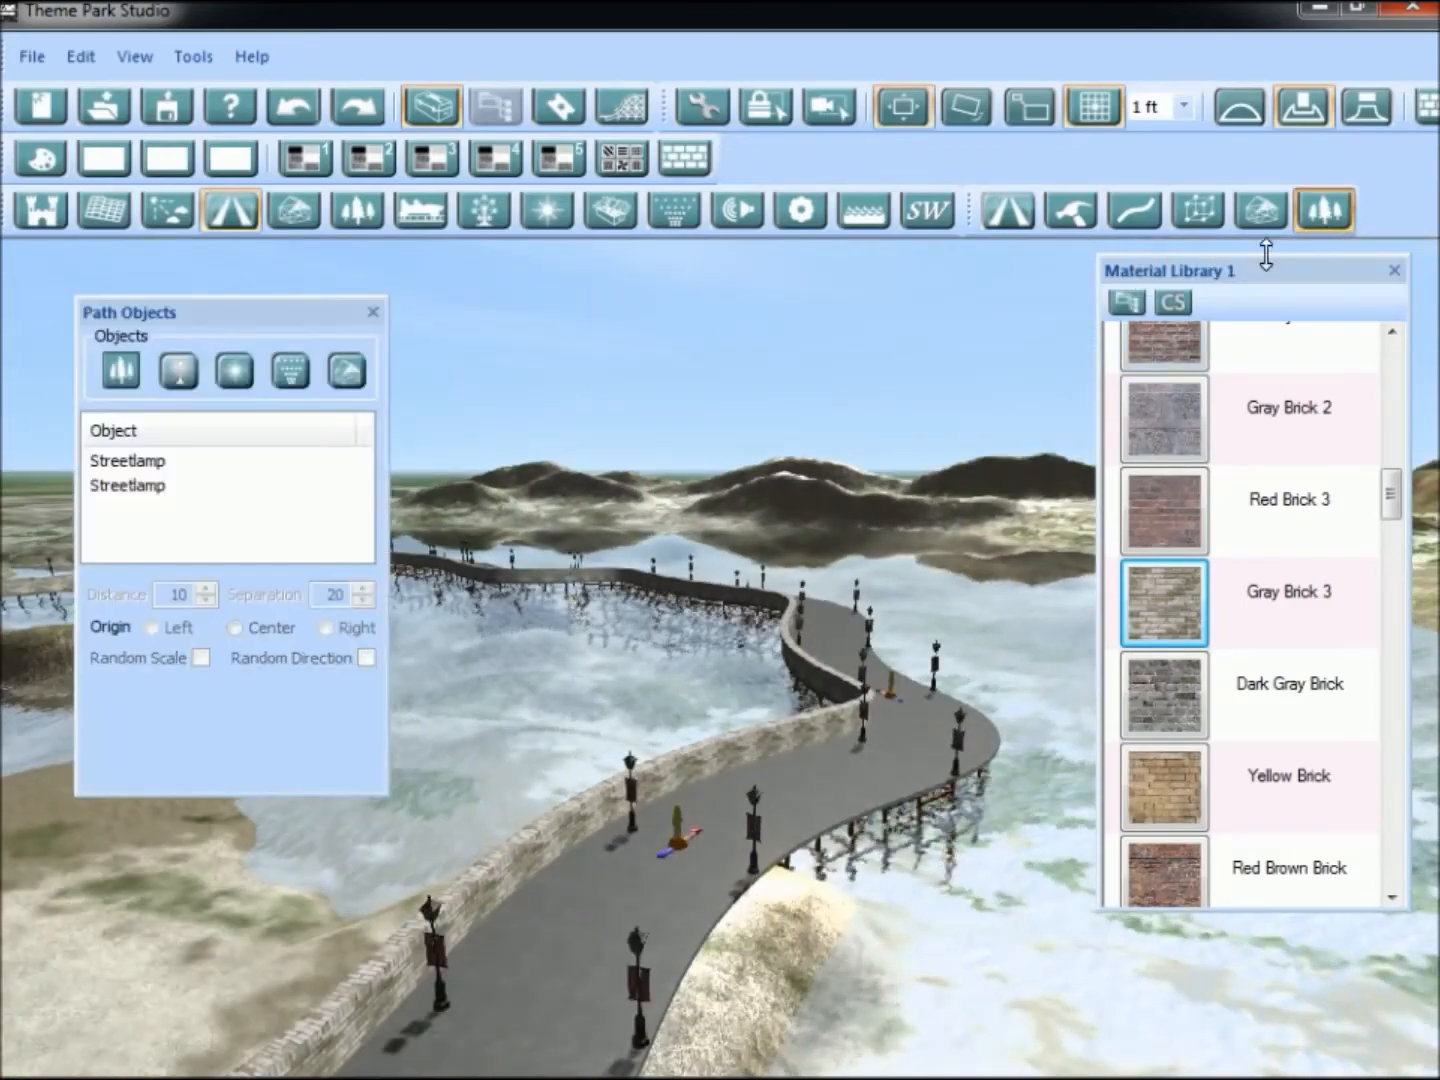
left_click(142, 460)
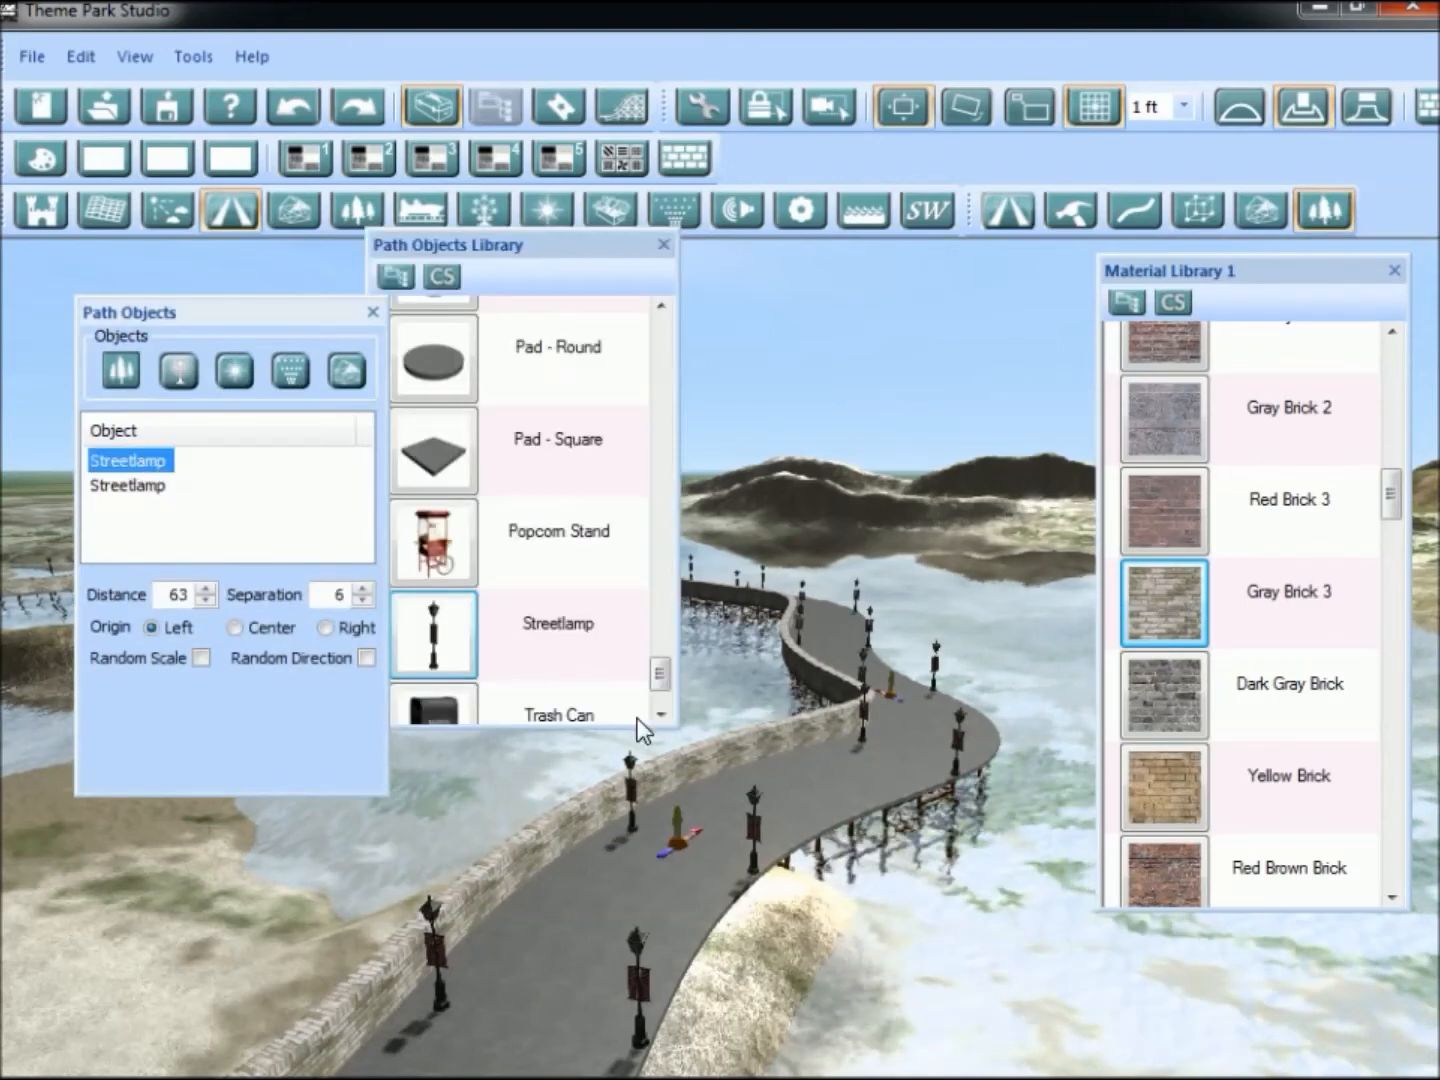
middle_click_drag(827, 877, 822, 930)
scroll(810, 915, "up", 5)
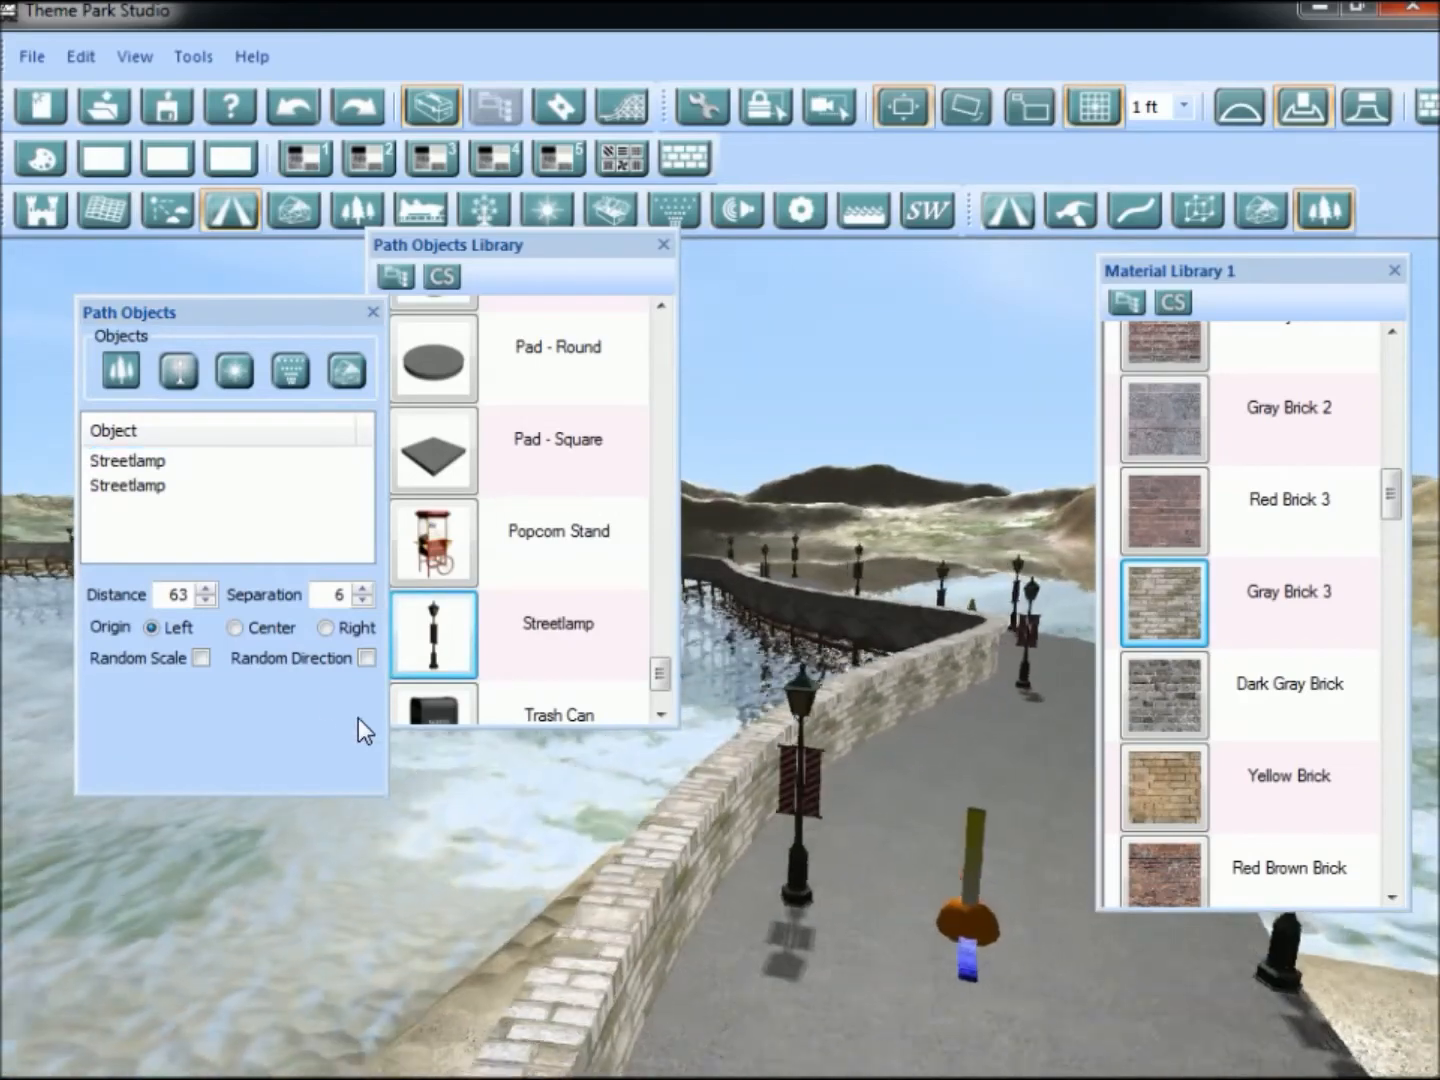
Set the left streetlamps' separation to 3 and check their spacing from the brick wall up close.
left_click(362, 603)
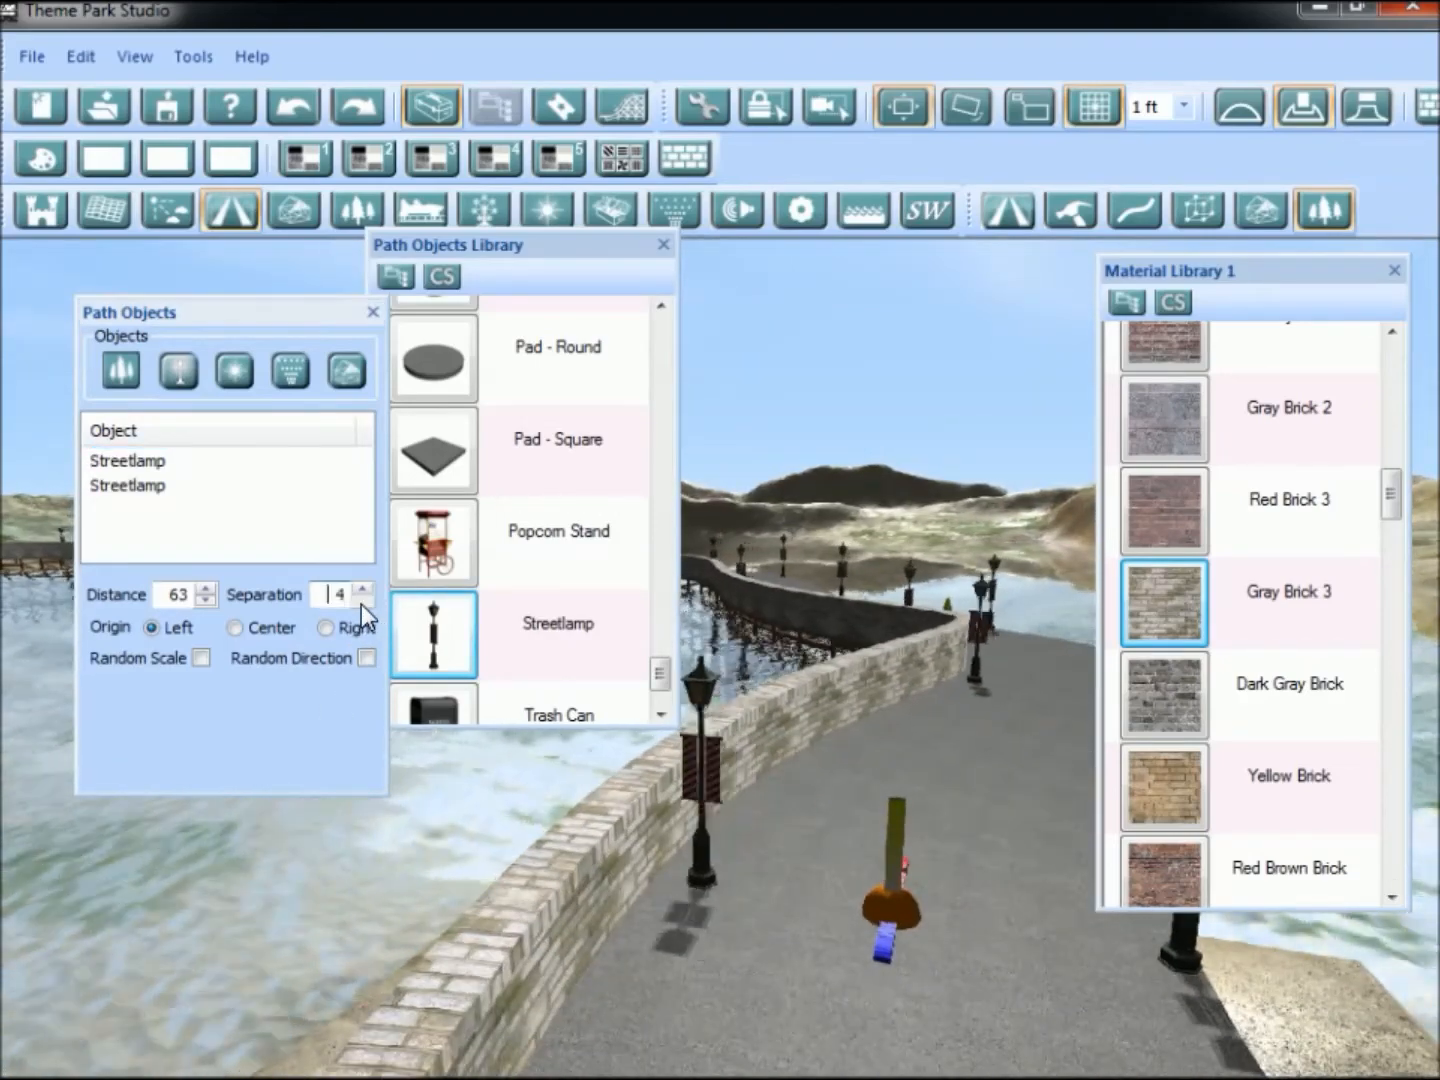
left_click(361, 603)
middle_click_drag(999, 978, 1092, 976)
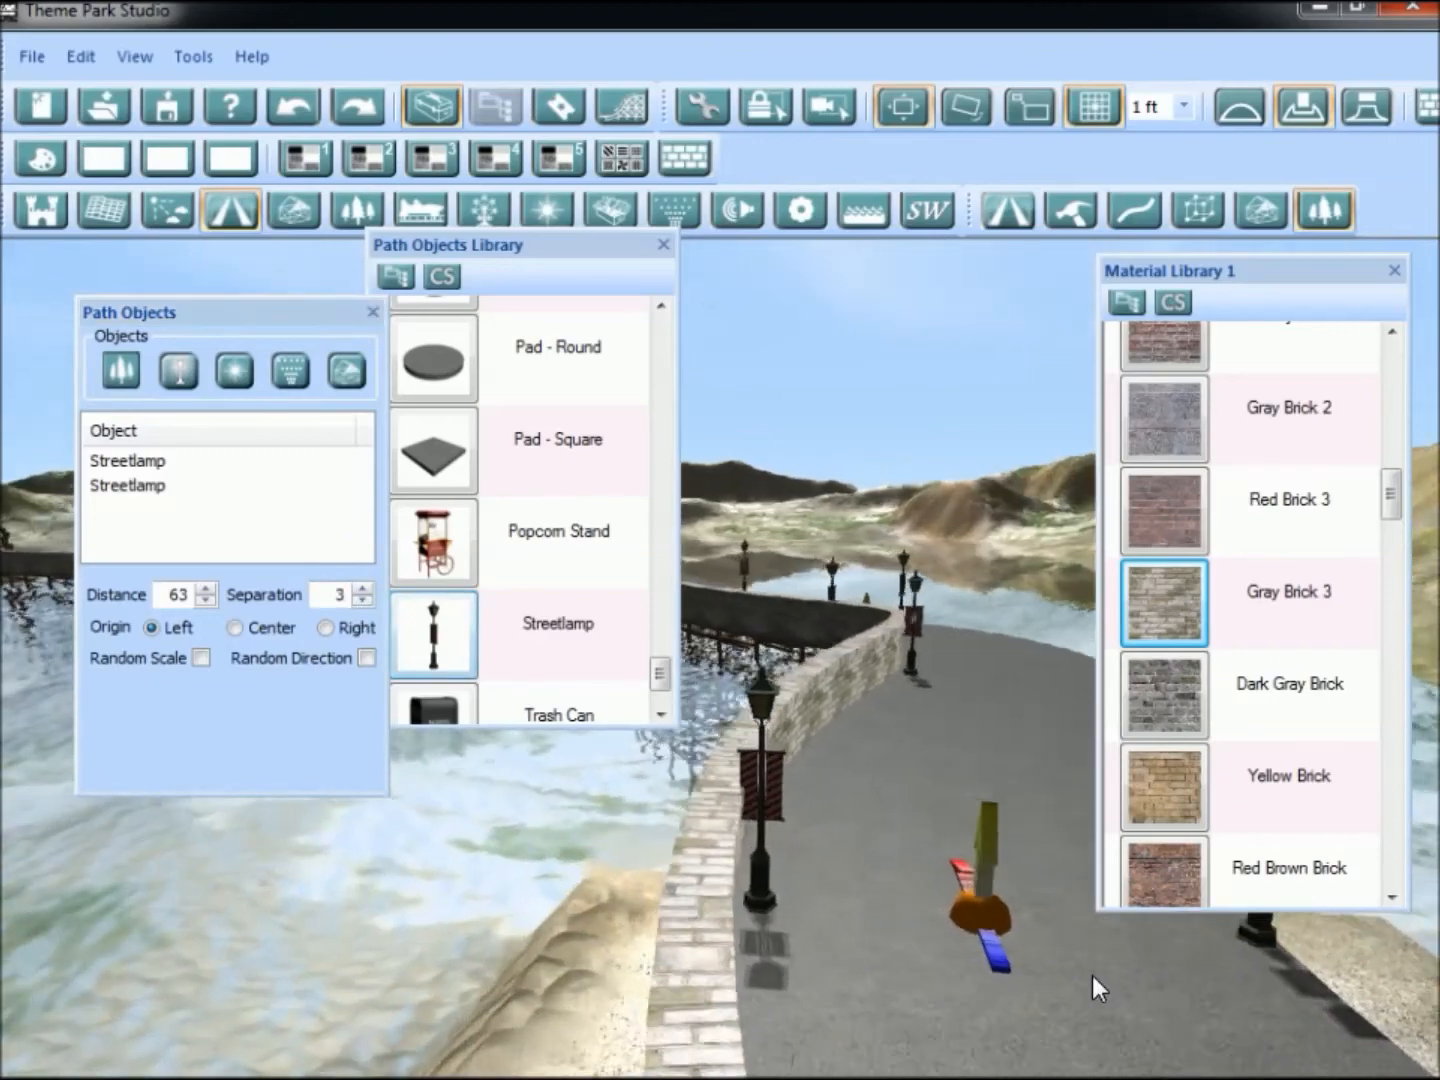
scroll(887, 969, "up", 4)
scroll(887, 968, "down", 3)
scroll(895, 967, "up", 2)
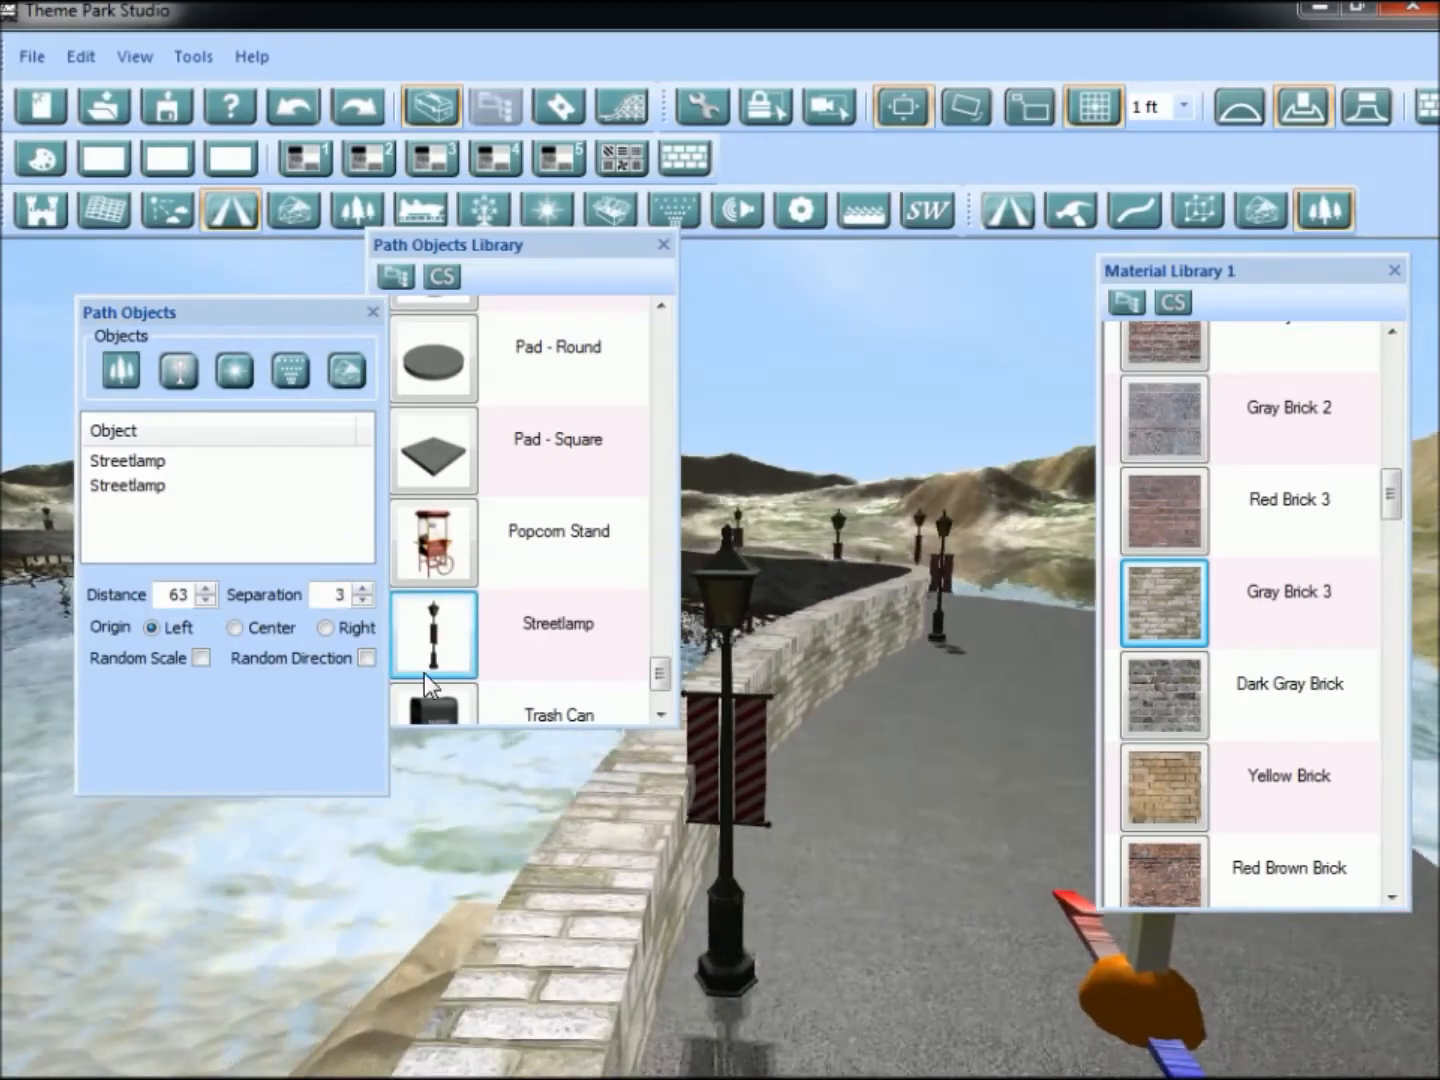
Set the left streetlamps' separation to 4 and close the path objects library.
middle_click_drag(829, 824, 627, 790)
scroll(788, 792, "down", 5)
left_click(663, 246)
middle_click_drag(605, 700, 743, 754)
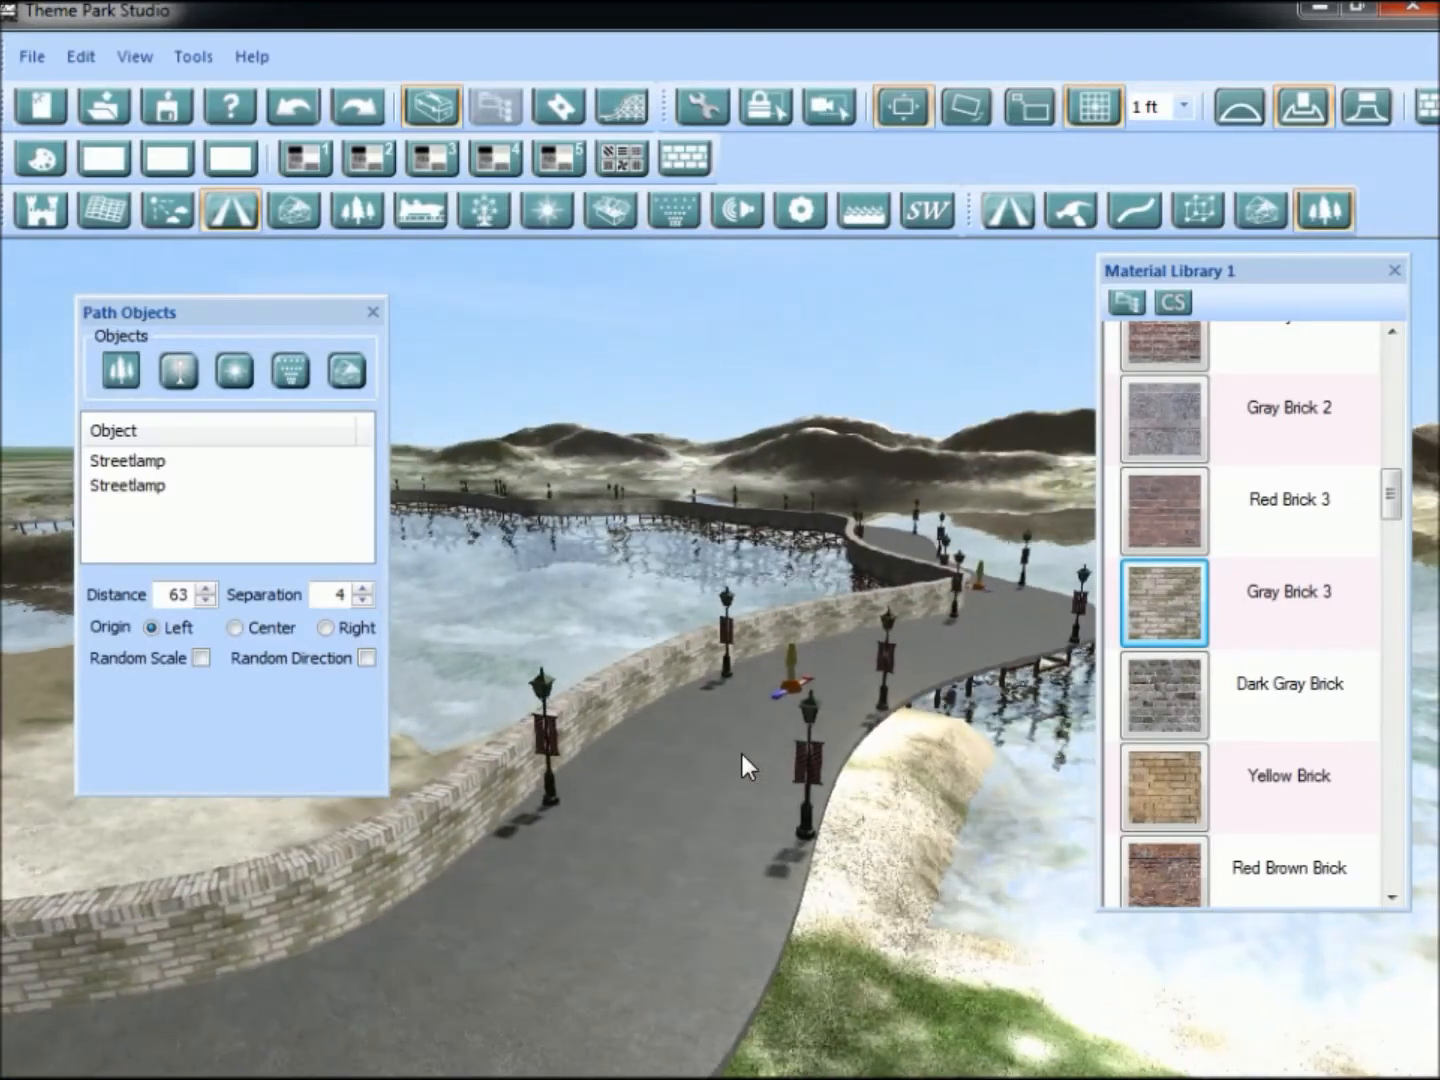
Close the path objects and material library windows and look over the whole brick-walled loop.
double_click(139, 460)
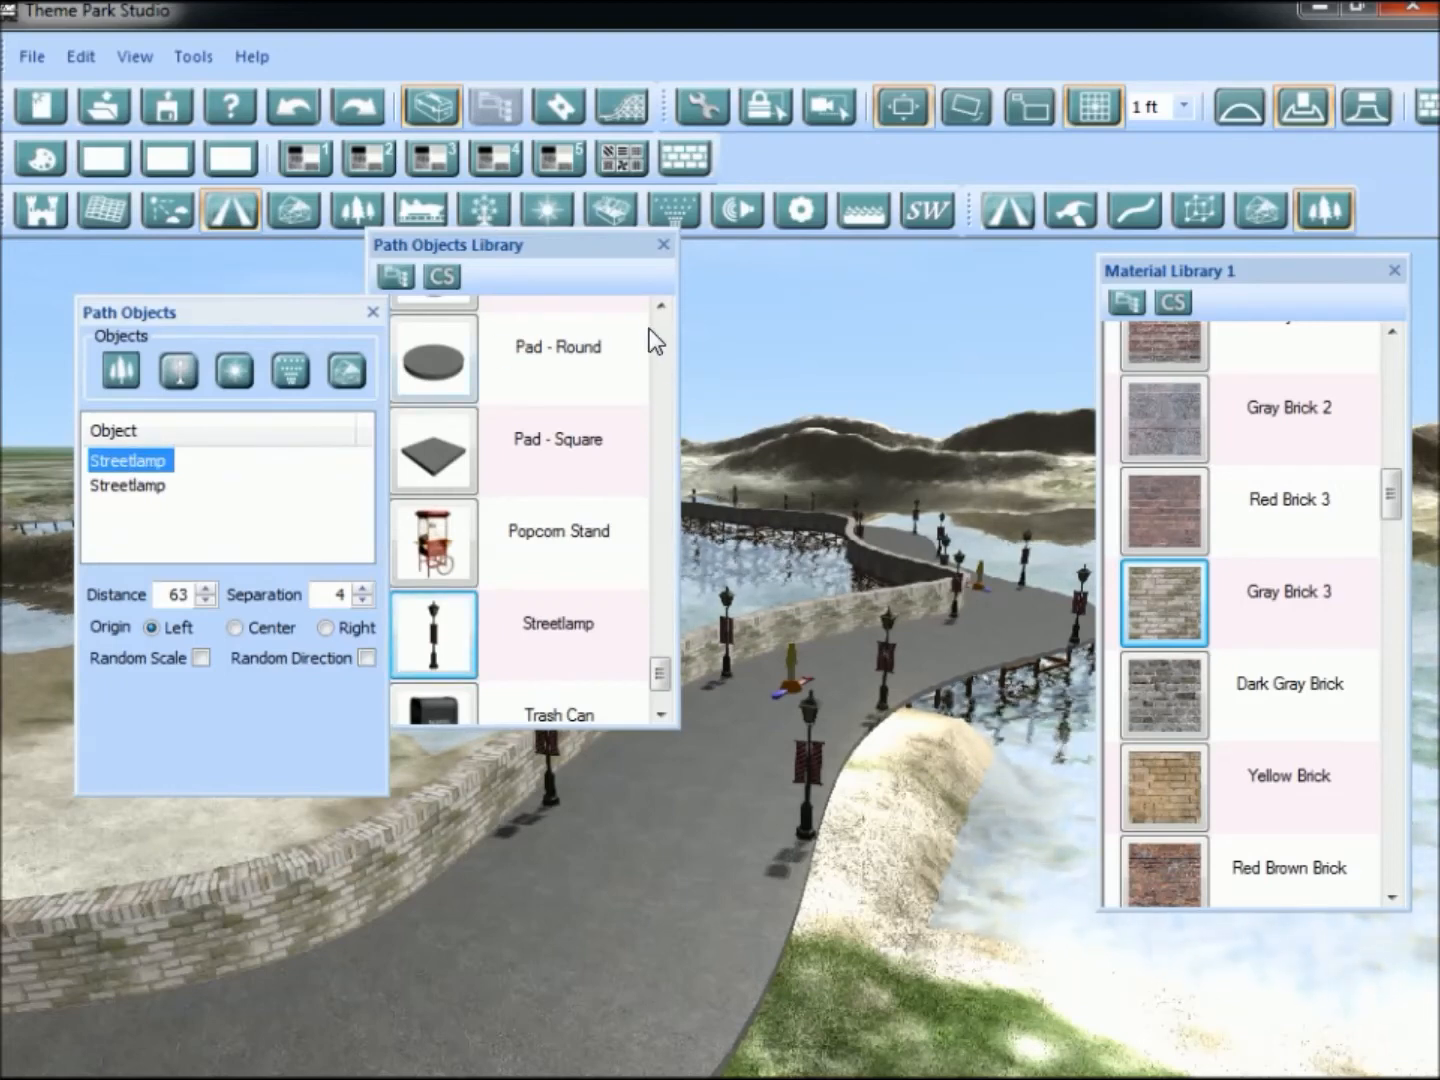
left_click(662, 245)
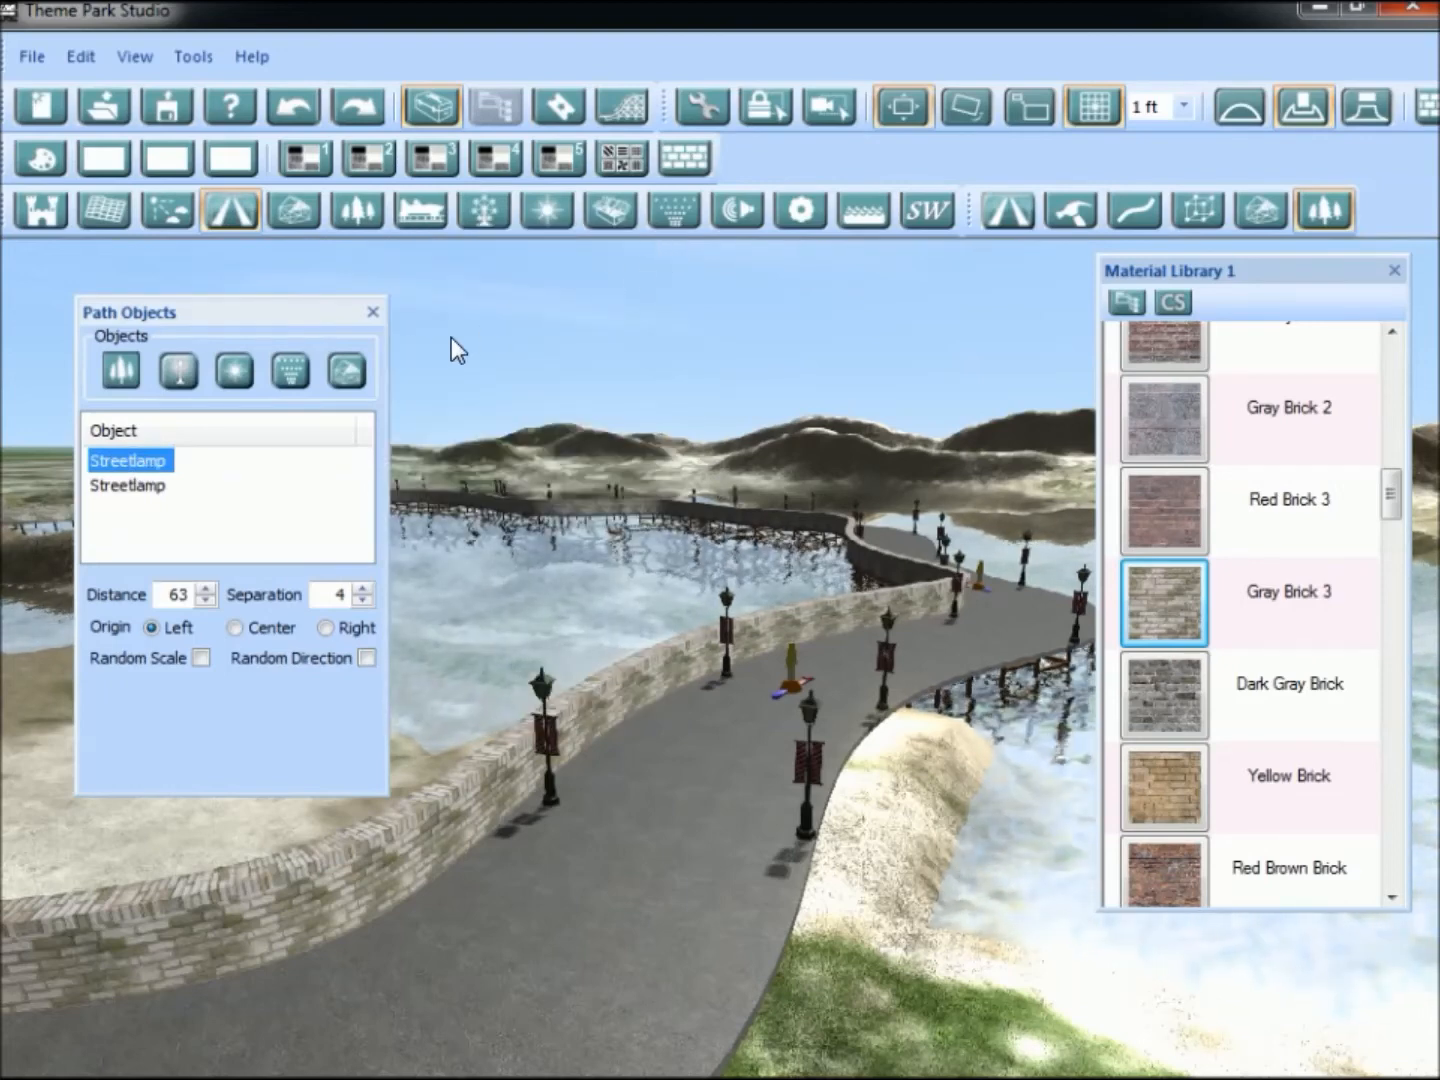
left_click(373, 312)
left_click(1394, 271)
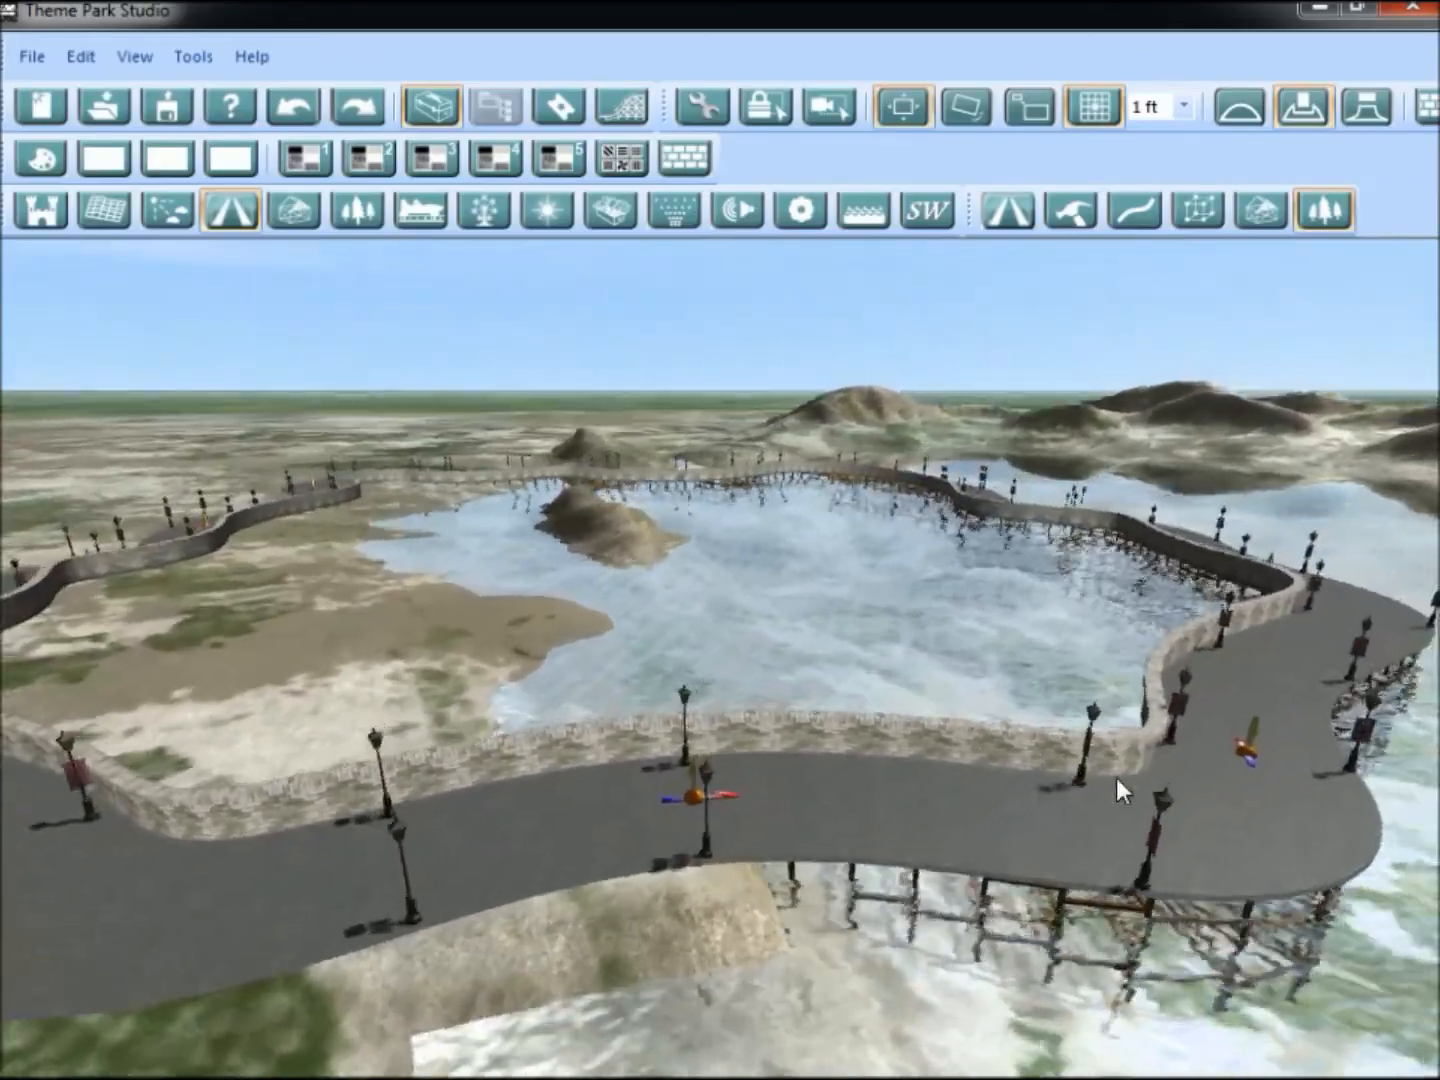
right_click_drag(1117, 780, 815, 800)
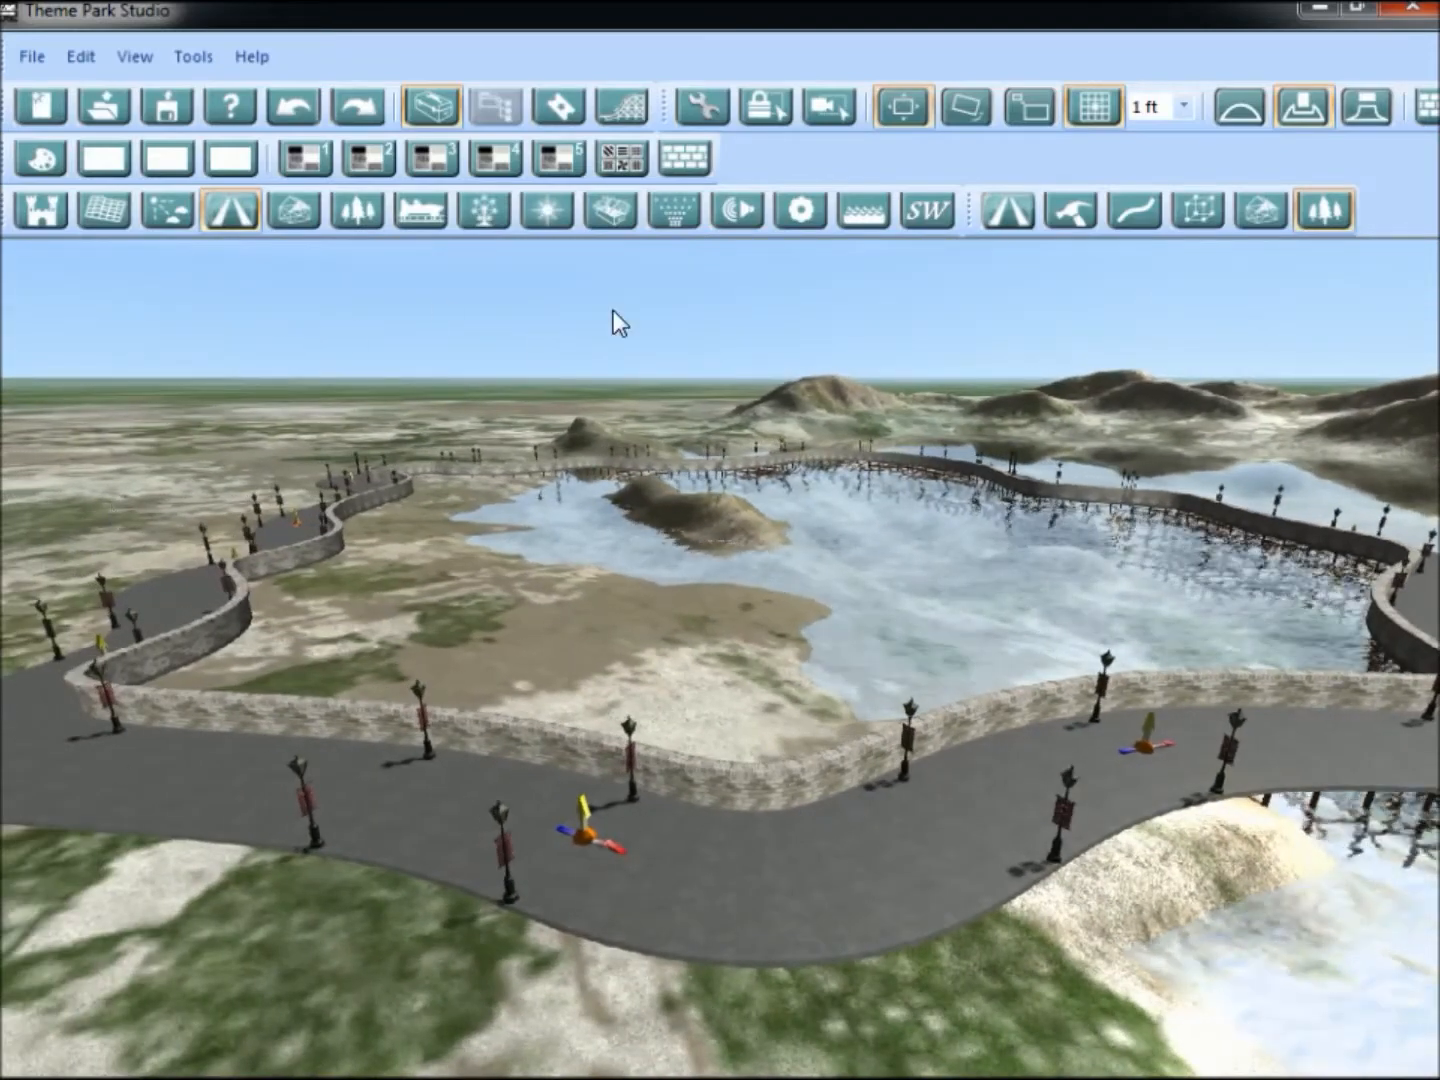